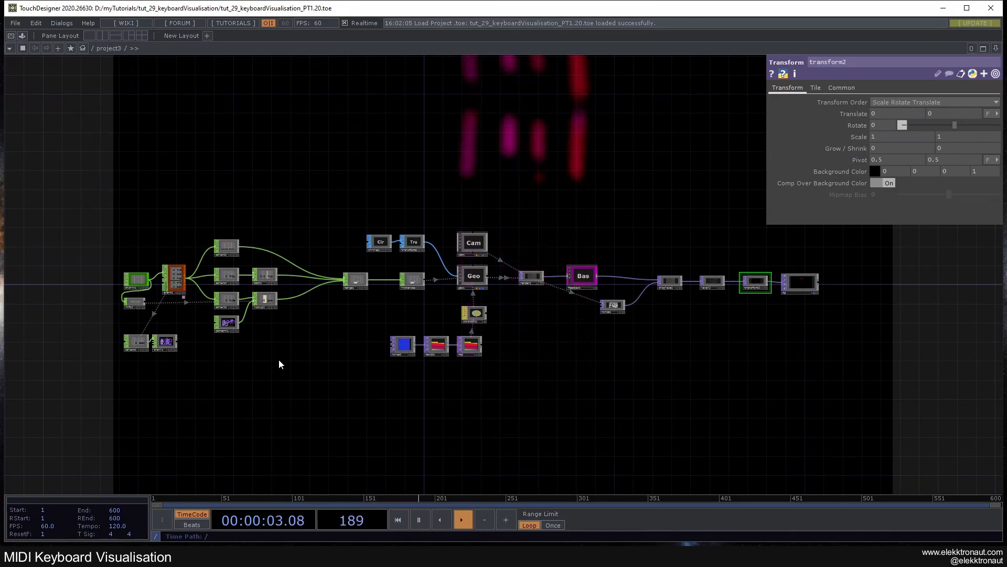
- Examine the existing network from the event1 operator through the merge, geometry and render operators to the feedback component and final output
{"action": "scroll", "coordinate": [145, 274], "scroll_direction": "up", "scroll_amount": 5}
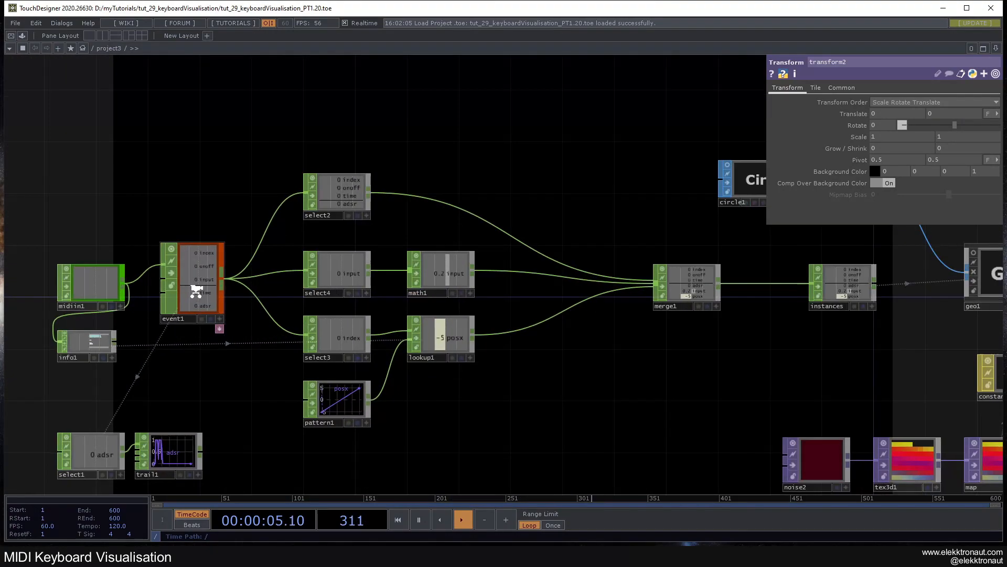
{"action": "left_click", "coordinate": [173, 288]}
{"action": "scroll", "coordinate": [174, 287], "scroll_direction": "down", "scroll_amount": 4}
{"action": "scroll", "coordinate": [173, 286], "scroll_direction": "up", "scroll_amount": 2}
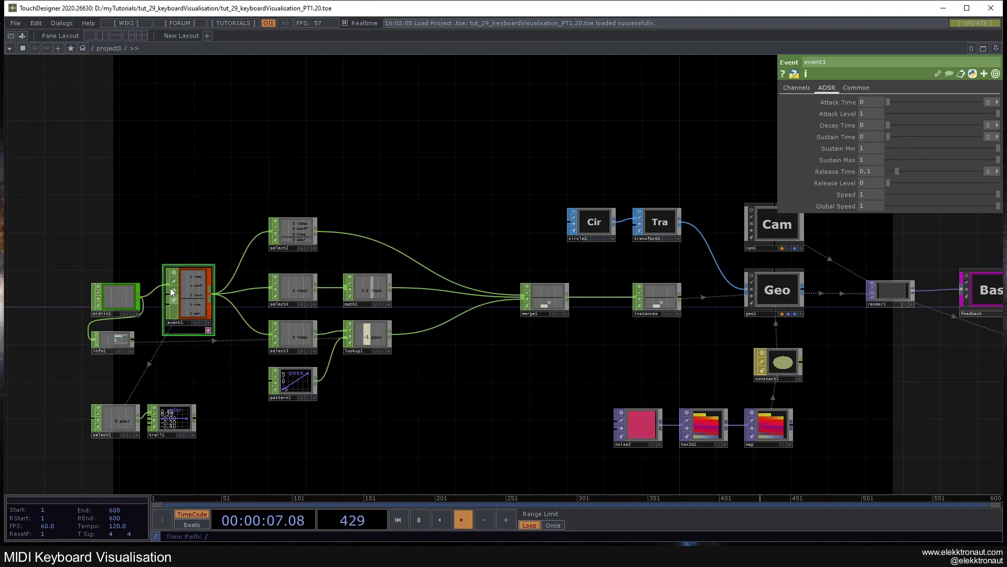
{"action": "scroll", "coordinate": [170, 291], "scroll_direction": "down", "scroll_amount": 3}
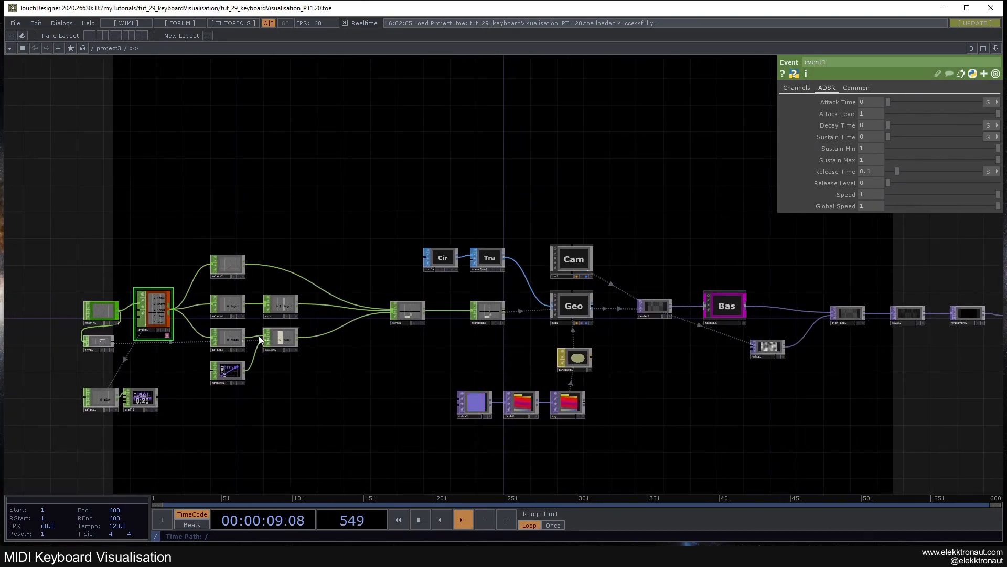
{"action": "key", "text": "h"}
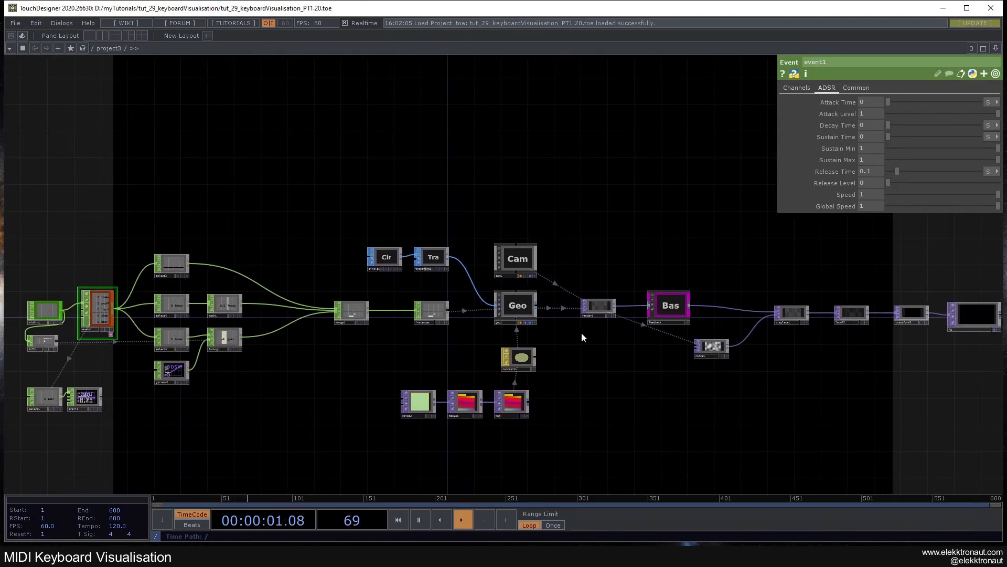
{"action": "left_click_drag", "start_coordinate": [581, 339], "coordinate": [395, 343]}
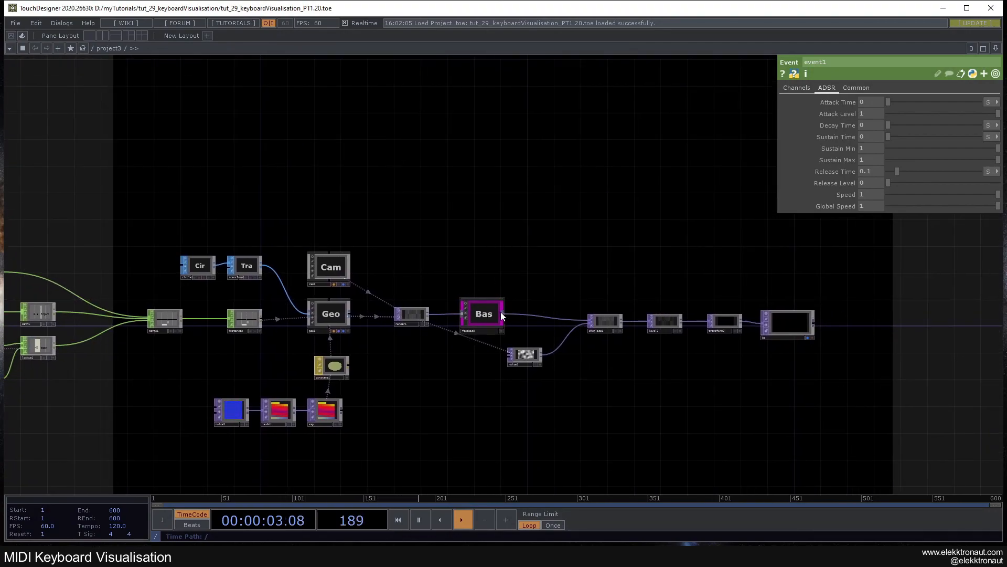
{"action": "scroll", "coordinate": [477, 317], "scroll_direction": "up", "scroll_amount": 4}
{"action": "scroll", "coordinate": [490, 286], "scroll_direction": "down", "scroll_amount": 4}
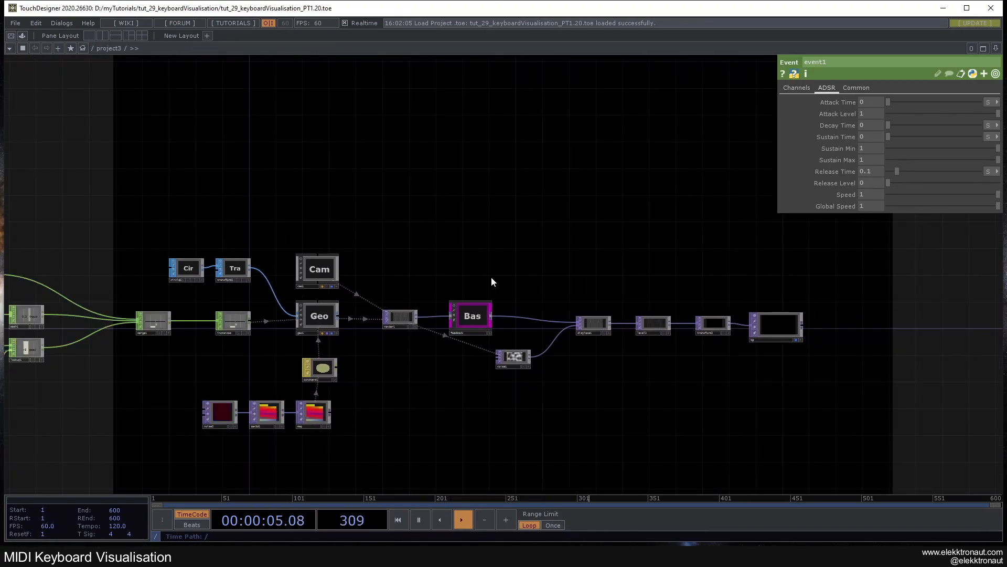
{"action": "left_click_drag", "start_coordinate": [418, 318], "coordinate": [508, 317]}
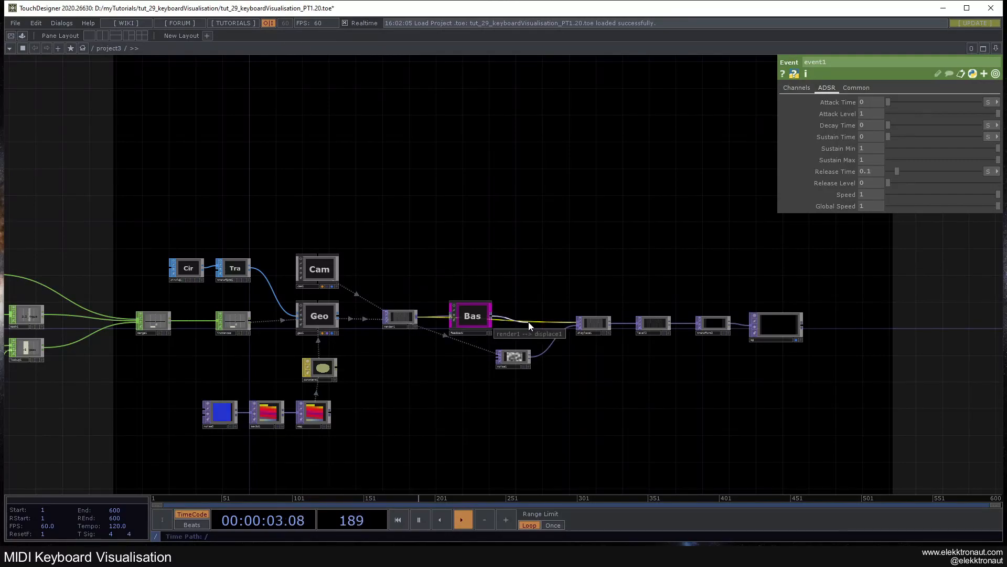
- Delete all operators of the existing network in project3
{"action": "scroll", "coordinate": [482, 257], "scroll_direction": "down", "scroll_amount": 3}
{"action": "left_click_drag", "start_coordinate": [573, 200], "coordinate": [689, 189]}
{"action": "left_click_drag", "start_coordinate": [483, 206], "coordinate": [406, 206]}
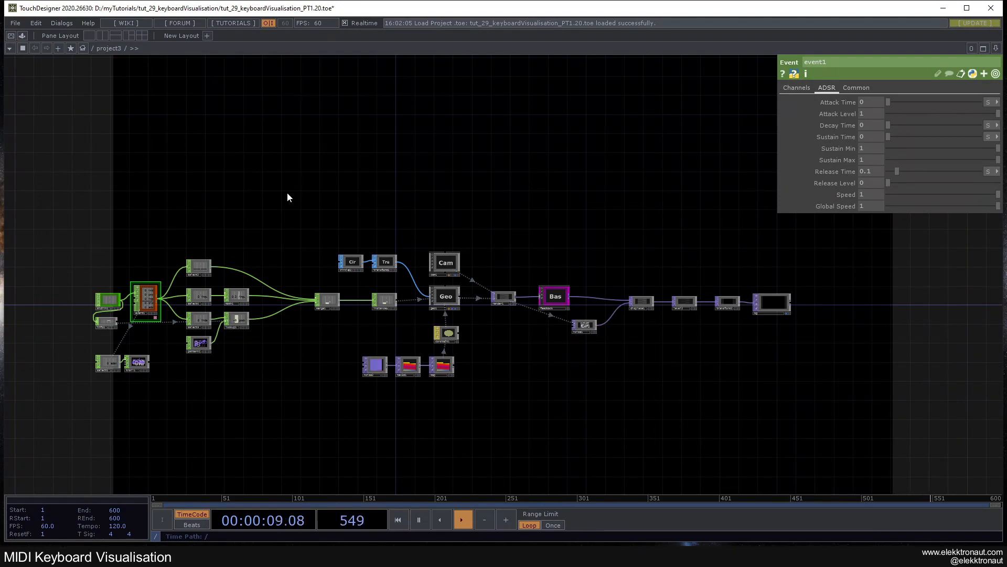
{"action": "left_click_drag", "start_coordinate": [56, 206], "coordinate": [821, 414]}
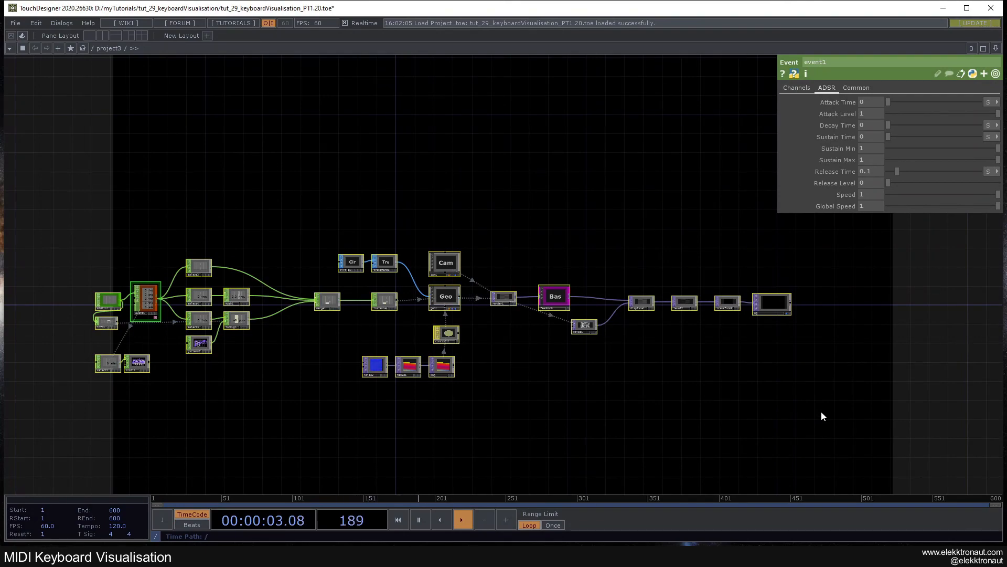
{"action": "key", "text": "Delete"}
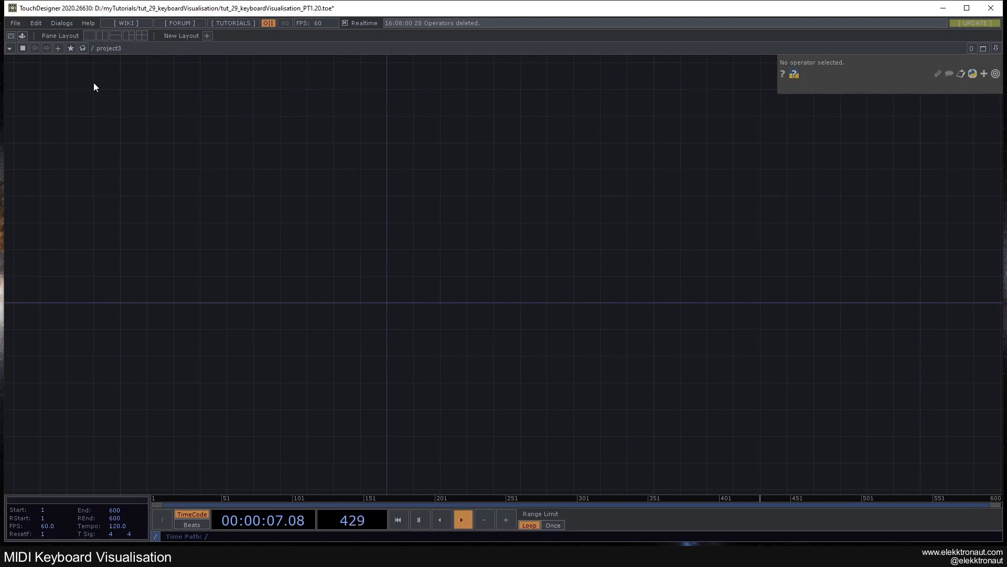
- Set A-PRO 1 as the in device of mapping 1 in the MIDI Device Mapper
{"action": "left_click", "coordinate": [55, 23]}
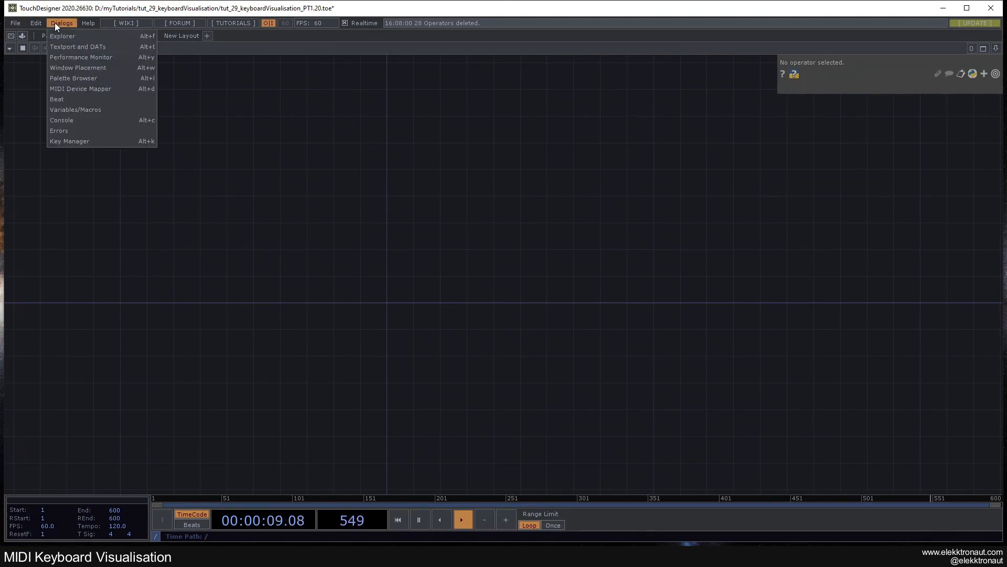
{"action": "key", "text": "alt+d"}
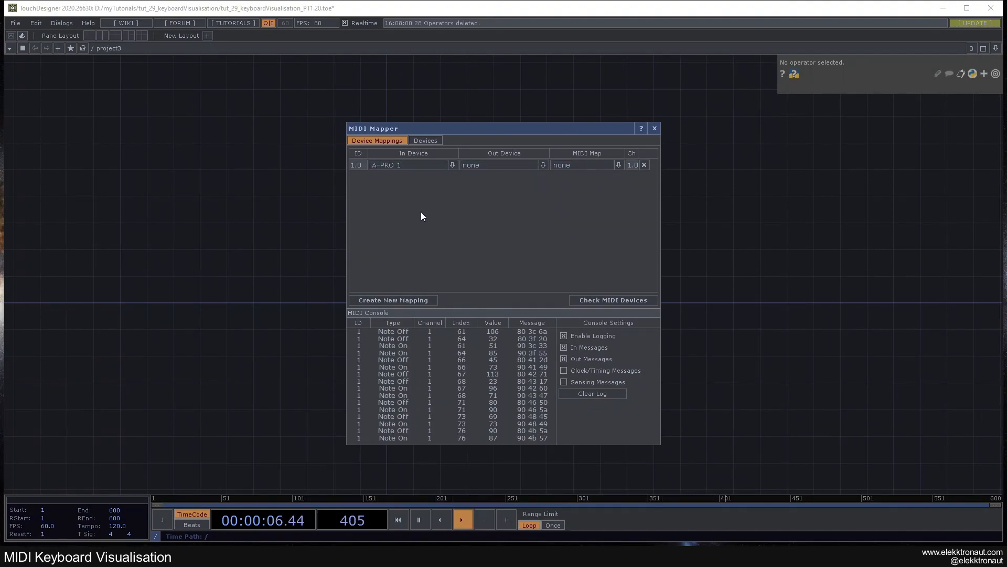
{"action": "left_click", "coordinate": [445, 165]}
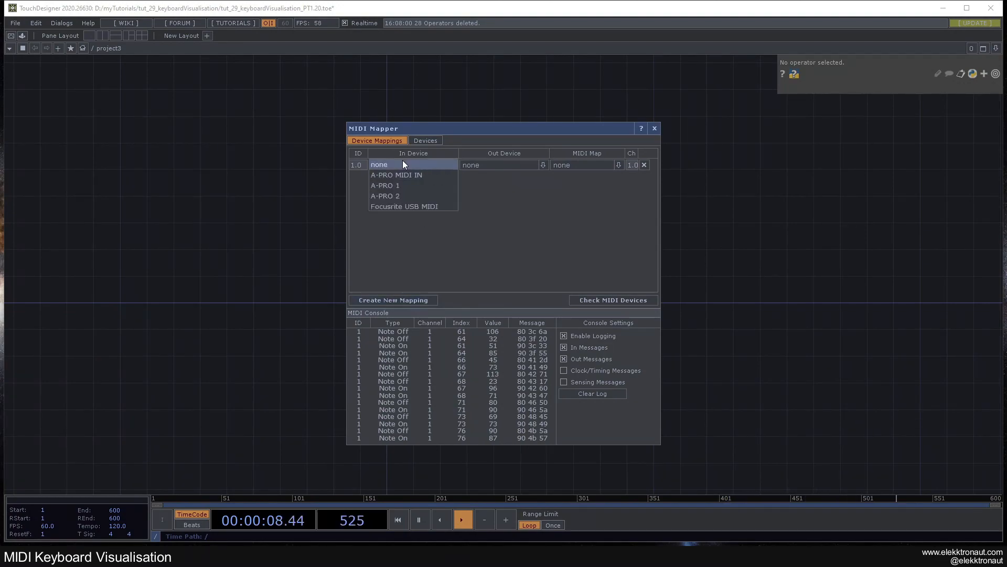
{"action": "left_click", "coordinate": [416, 185]}
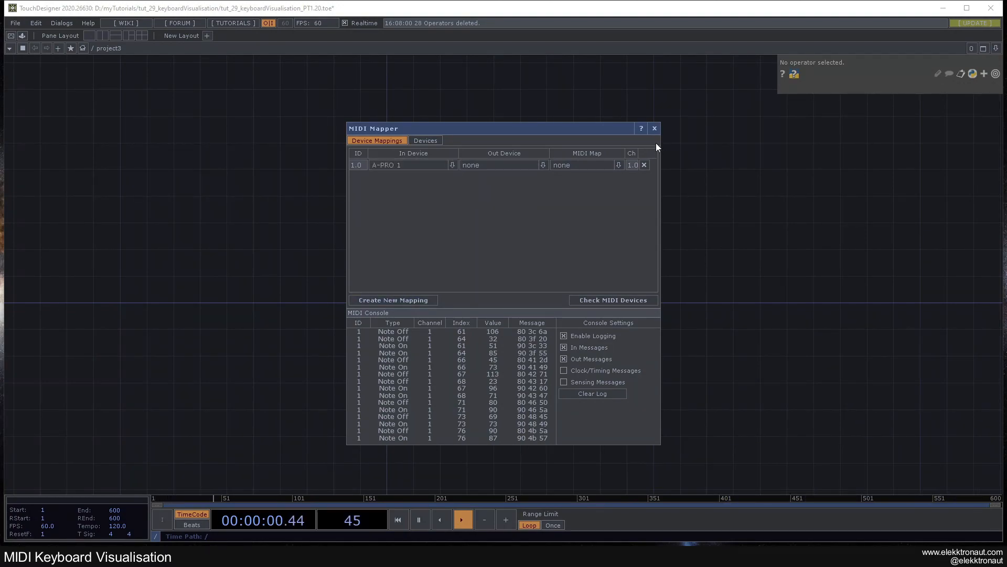
{"action": "left_click", "coordinate": [655, 129]}
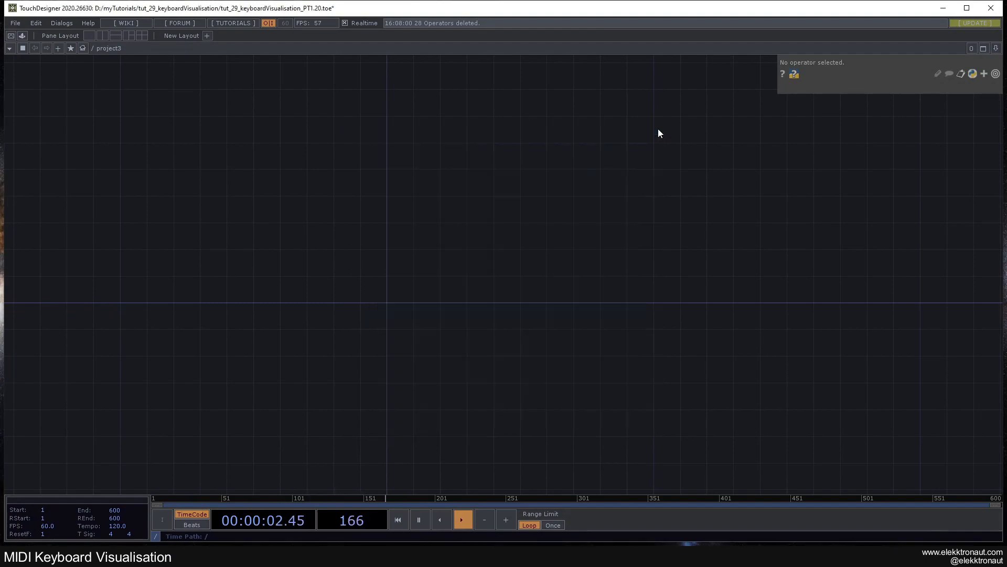
- Add a MIDI In CHOP to the empty network
{"action": "double_click", "coordinate": [249, 307]}
{"action": "type", "text": "mi"}
{"action": "left_click", "coordinate": [150, 180]}
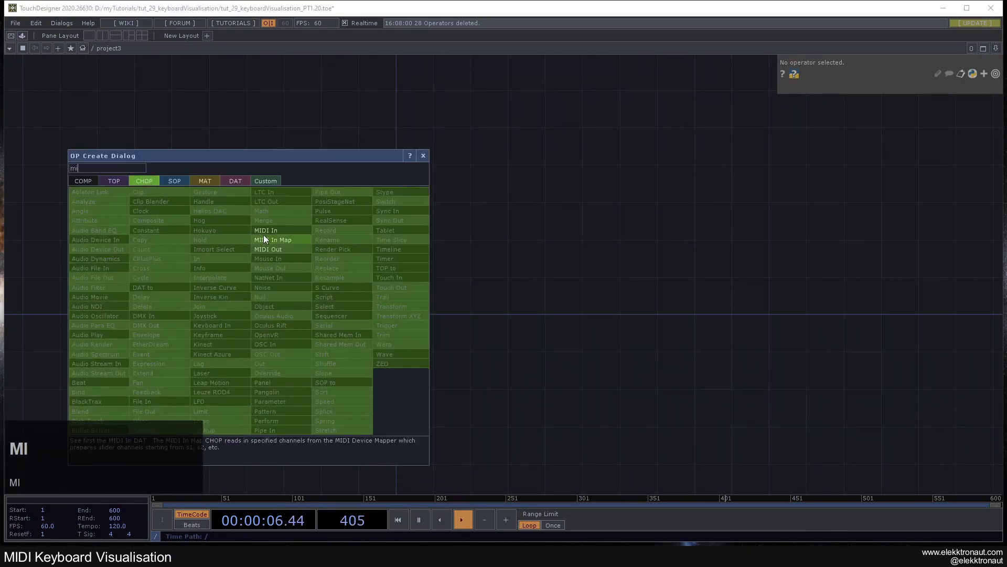
{"action": "left_click", "coordinate": [263, 232]}
{"action": "left_click", "coordinate": [213, 313]}
{"action": "scroll", "coordinate": [214, 313], "scroll_direction": "up", "scroll_amount": 3}
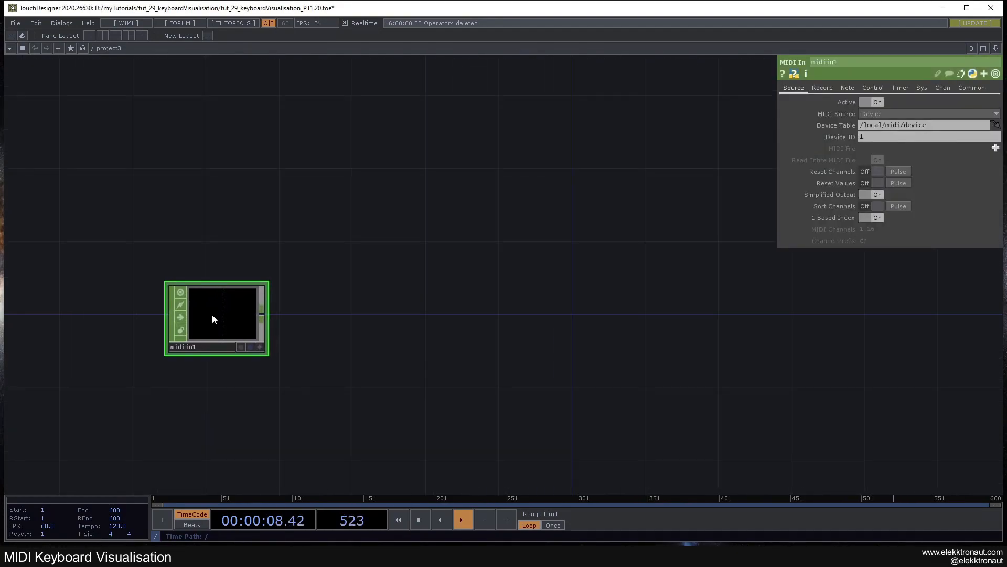
- Inspect the note channels and the operator information of the midiin1 CHOP
{"action": "left_click_drag", "start_coordinate": [150, 447], "coordinate": [172, 416]}
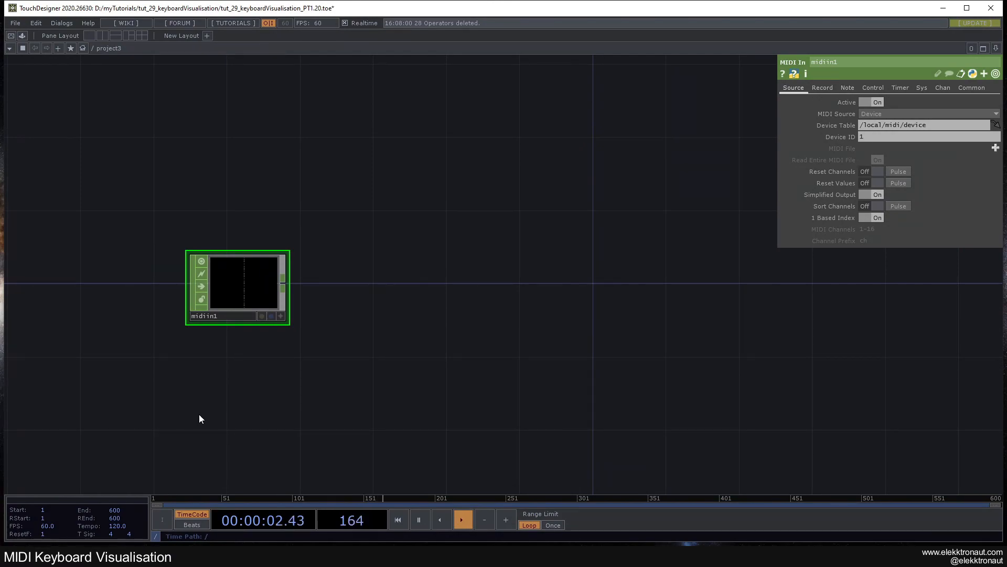
{"action": "left_click_drag", "start_coordinate": [190, 395], "coordinate": [189, 336]}
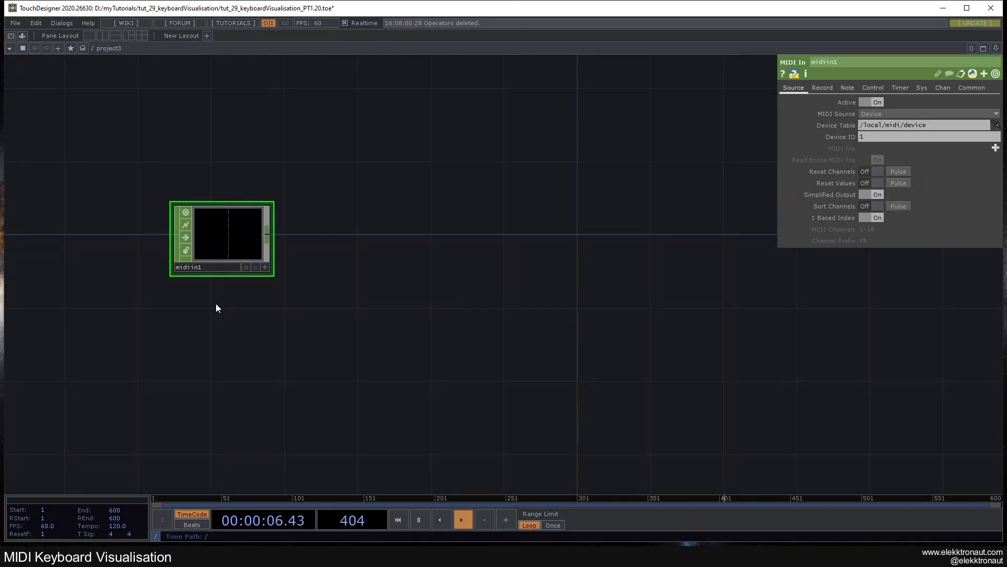
{"action": "left_click_drag", "start_coordinate": [266, 313], "coordinate": [243, 304]}
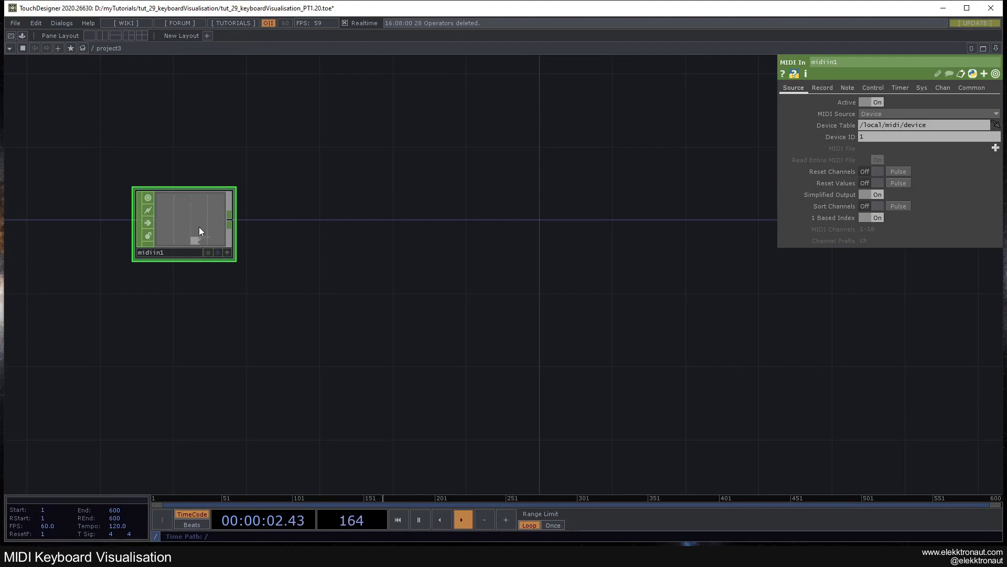
{"action": "scroll", "coordinate": [200, 223], "scroll_direction": "up", "scroll_amount": 3}
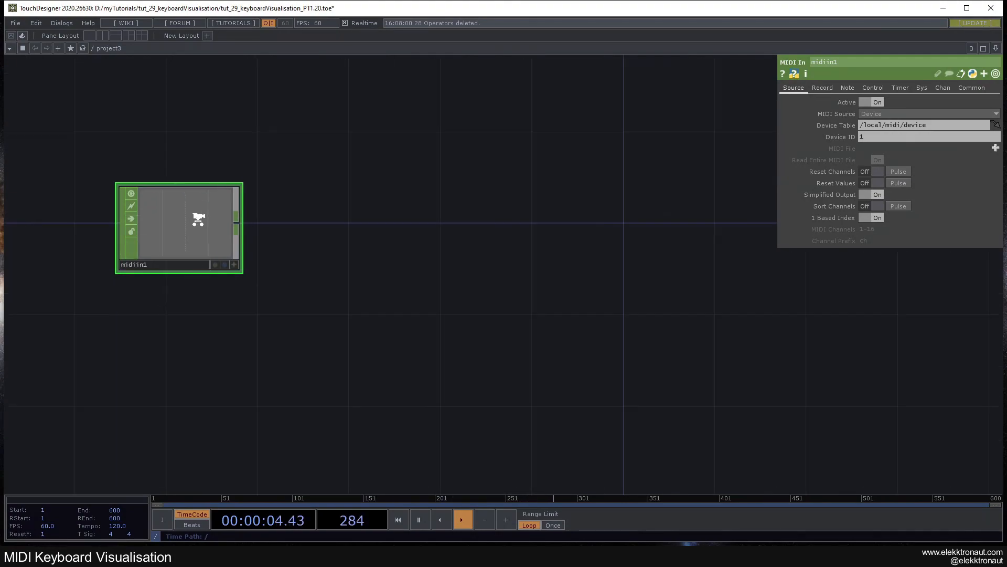
{"action": "middle_click", "coordinate": [198, 224]}
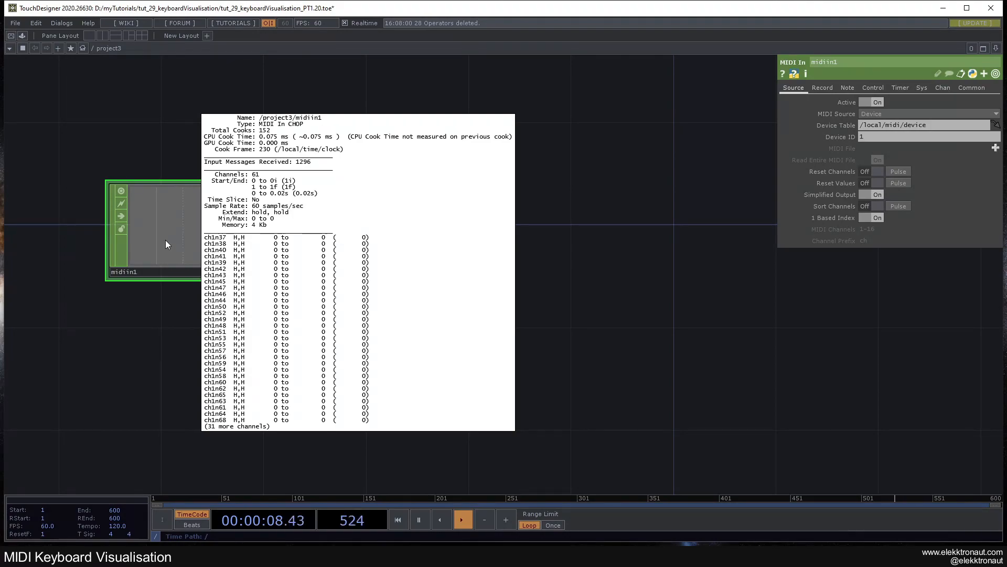
{"action": "scroll", "coordinate": [156, 234], "scroll_direction": "up", "scroll_amount": 3}
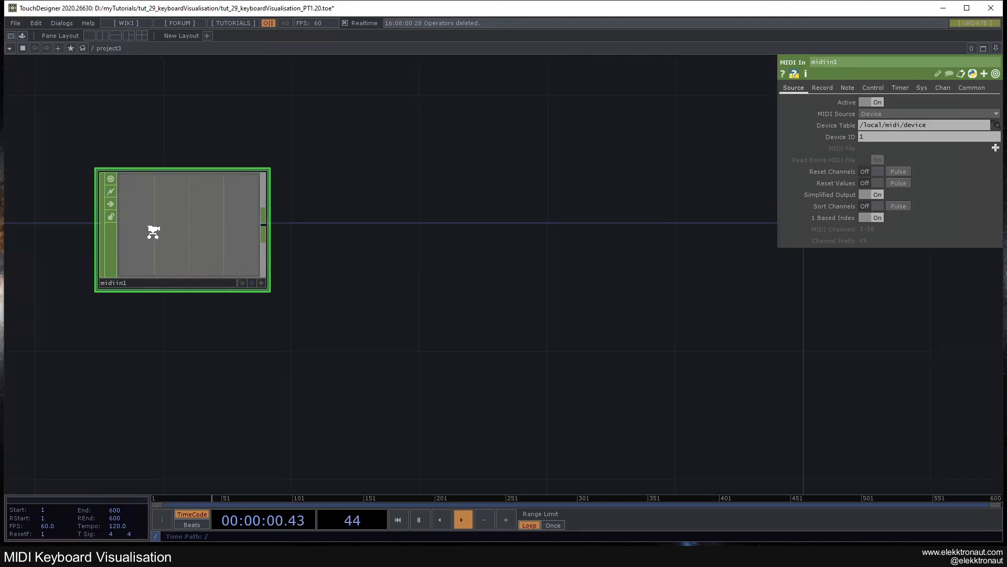
{"action": "scroll", "coordinate": [153, 231], "scroll_direction": "up", "scroll_amount": 3}
{"action": "left_click_drag", "start_coordinate": [435, 226], "coordinate": [454, 245]}
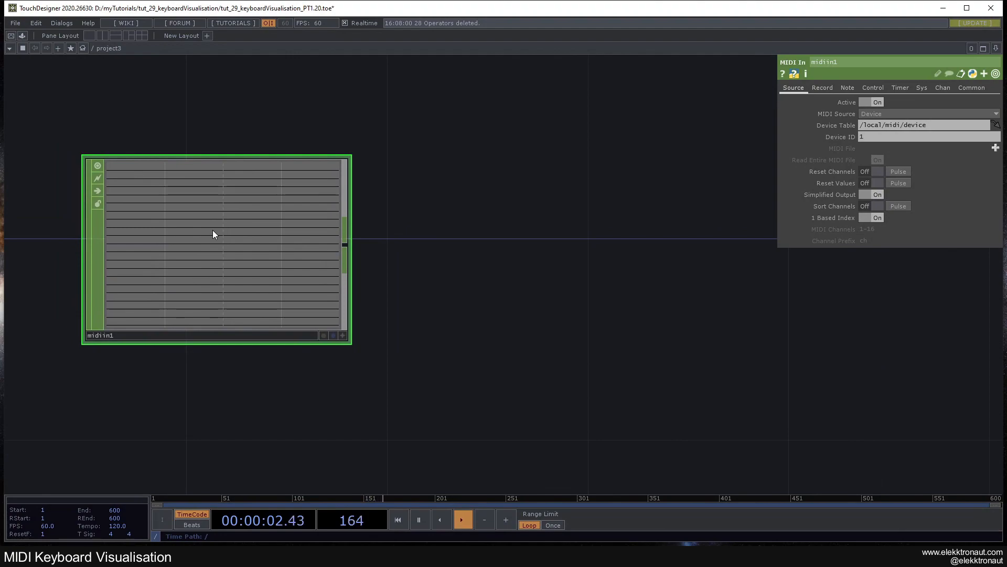
{"action": "scroll", "coordinate": [166, 189], "scroll_direction": "up", "scroll_amount": 4}
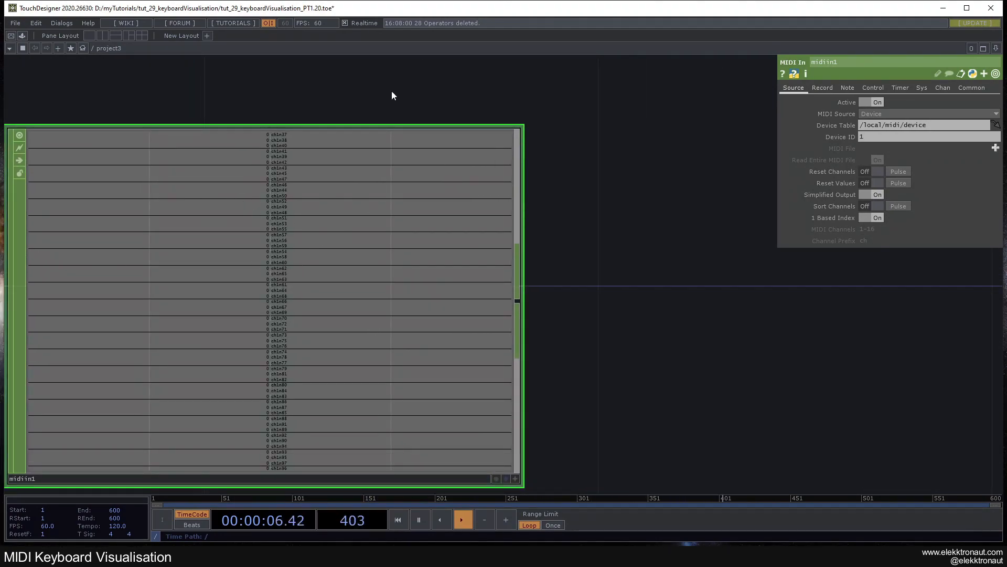
{"action": "middle_click", "coordinate": [323, 267]}
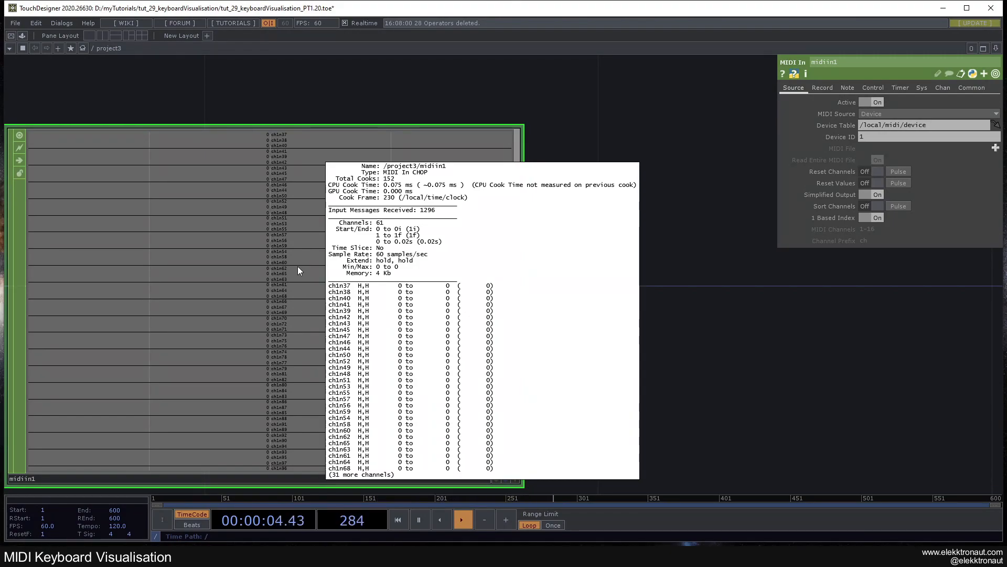
- Turn on Sort Channels for the midiin1 CHOP and check the order of its note channels
{"action": "left_click", "coordinate": [234, 262]}
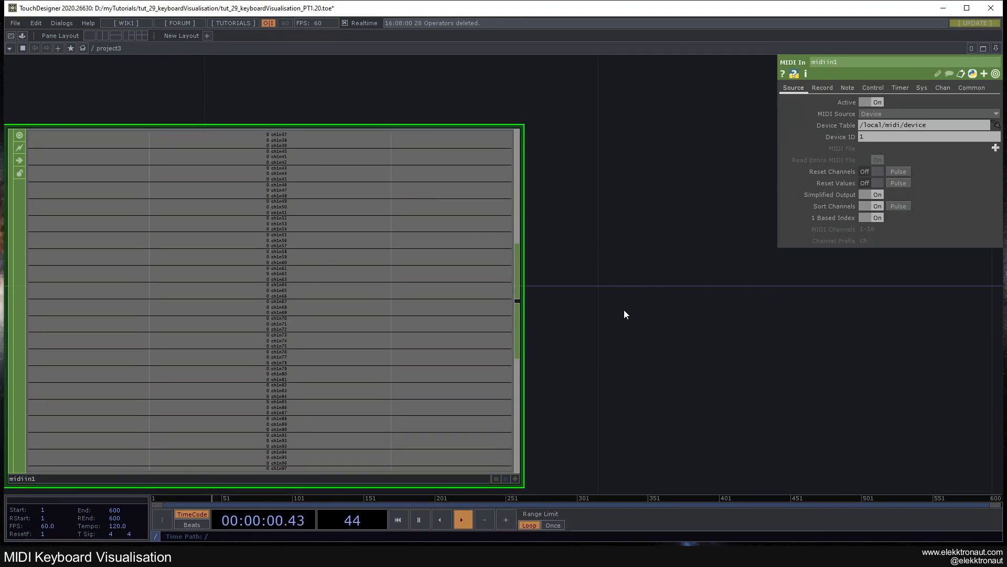
{"action": "left_click_drag", "start_coordinate": [284, 205], "coordinate": [319, 181]}
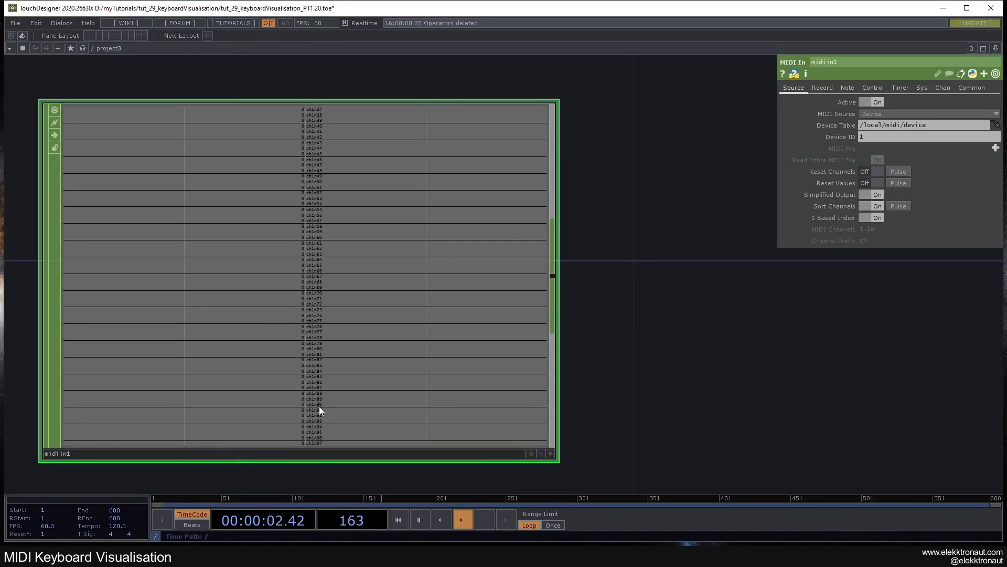
{"action": "scroll", "coordinate": [338, 331], "scroll_direction": "down", "scroll_amount": 5}
{"action": "left_click_drag", "start_coordinate": [263, 249], "coordinate": [186, 261]}
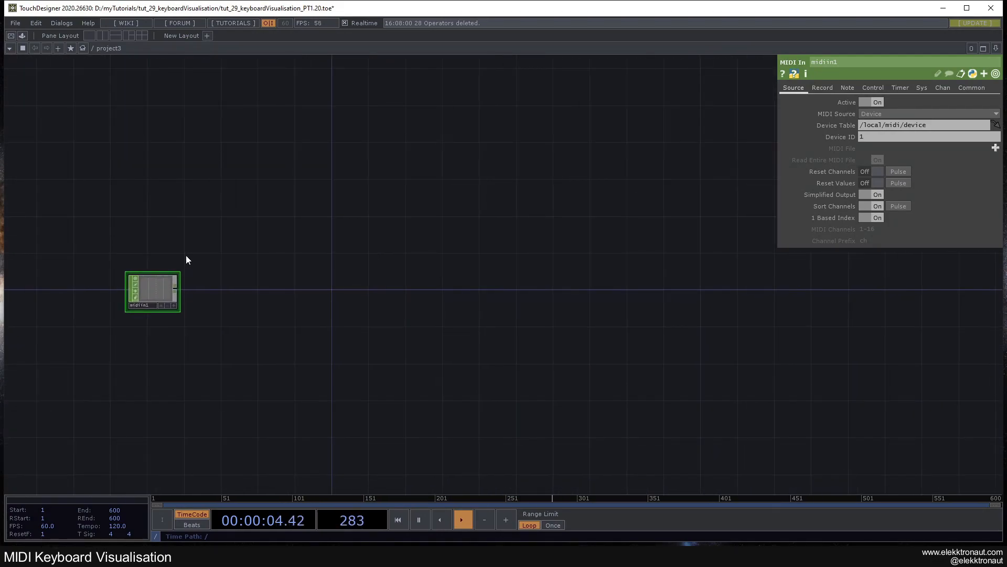
- Add an Event CHOP fed by midiin1's output and collapse its docked callbacks DAT
{"action": "scroll", "coordinate": [182, 275], "scroll_direction": "up", "scroll_amount": 5}
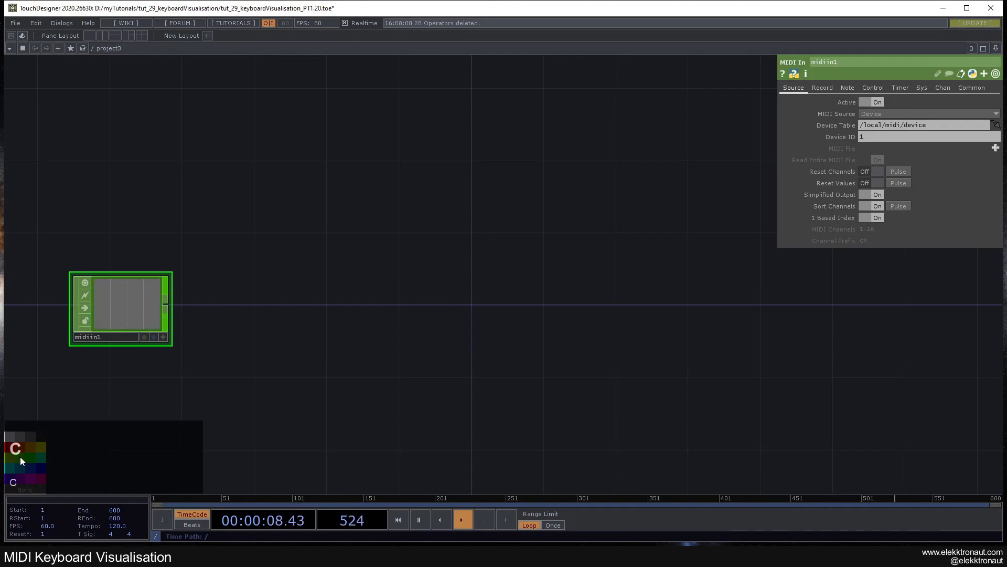
{"action": "type", "text": "ev"}
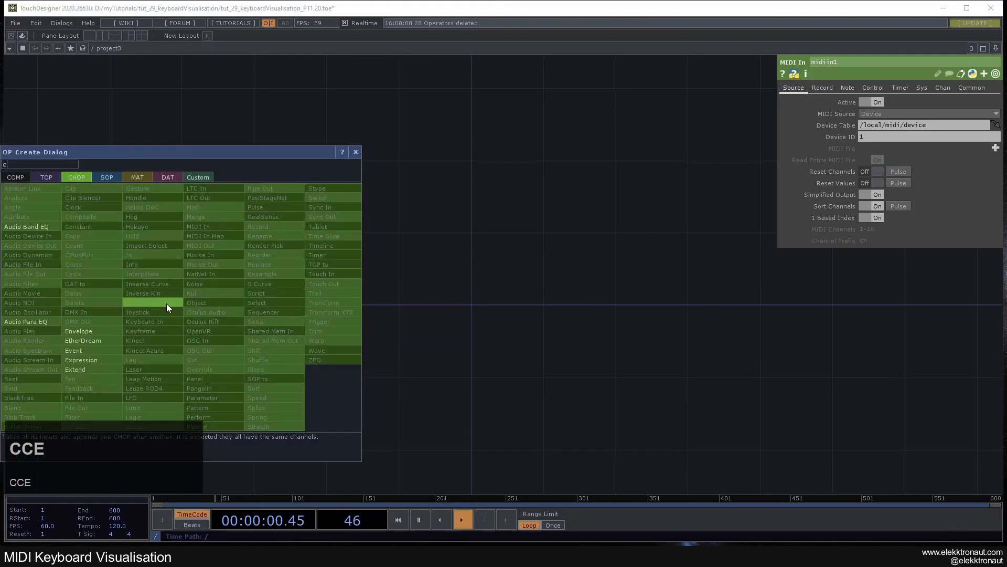
{"action": "left_click", "coordinate": [90, 350]}
{"action": "left_click", "coordinate": [265, 304]}
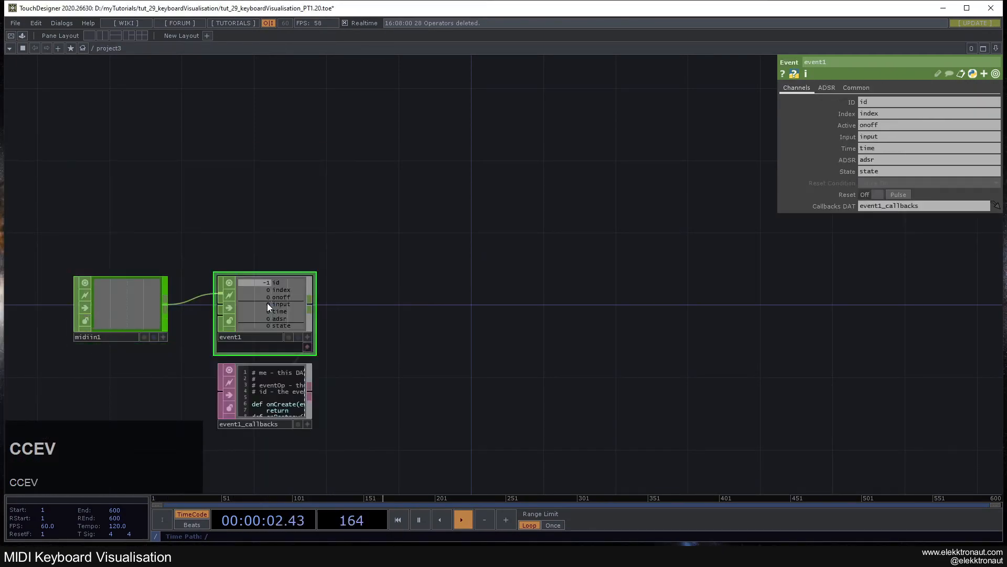
{"action": "scroll", "coordinate": [320, 380], "scroll_direction": "up", "scroll_amount": 1}
{"action": "middle_click_drag", "start_coordinate": [275, 366], "coordinate": [320, 361]}
{"action": "left_click_drag", "start_coordinate": [402, 341], "coordinate": [465, 326]}
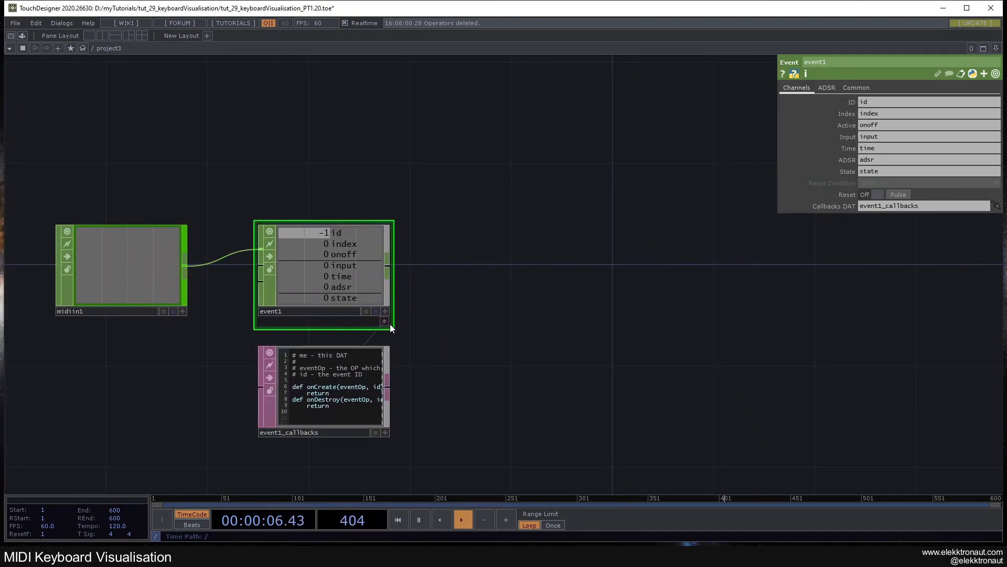
{"action": "left_click", "coordinate": [384, 321]}
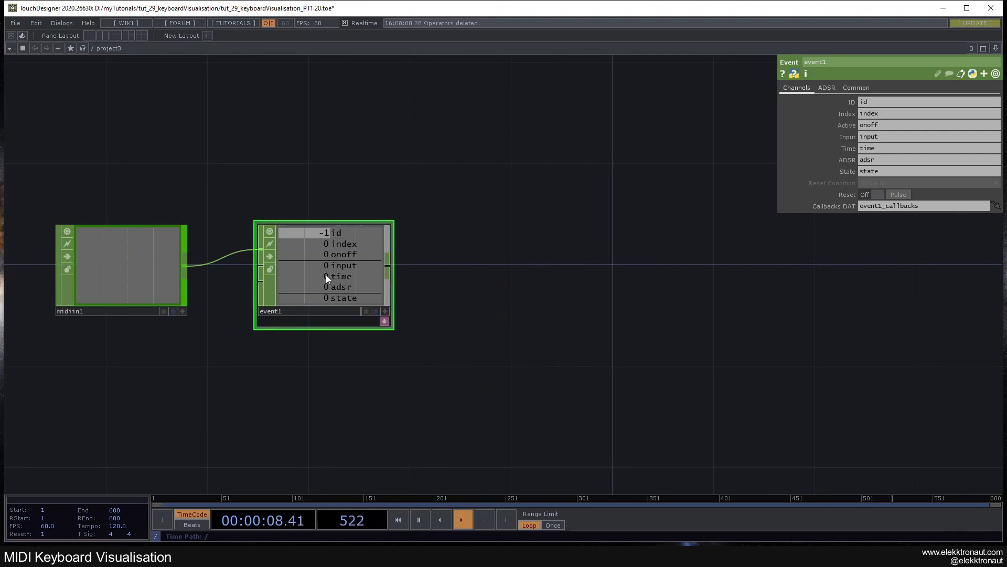
- Clear the ID and State channel names of the event1 CHOP, leaving index, onoff, input, time and adsr
{"action": "key", "text": "BackSpace"}
{"action": "key", "text": "BackSpace"}
{"action": "key", "text": "BackSpace"}
{"action": "key", "text": "BackSpace"}
{"action": "key", "text": "BackSpace"}
{"action": "key", "text": "BackSpace"}
{"action": "key", "text": "BackSpace"}
{"action": "key", "text": "Return"}
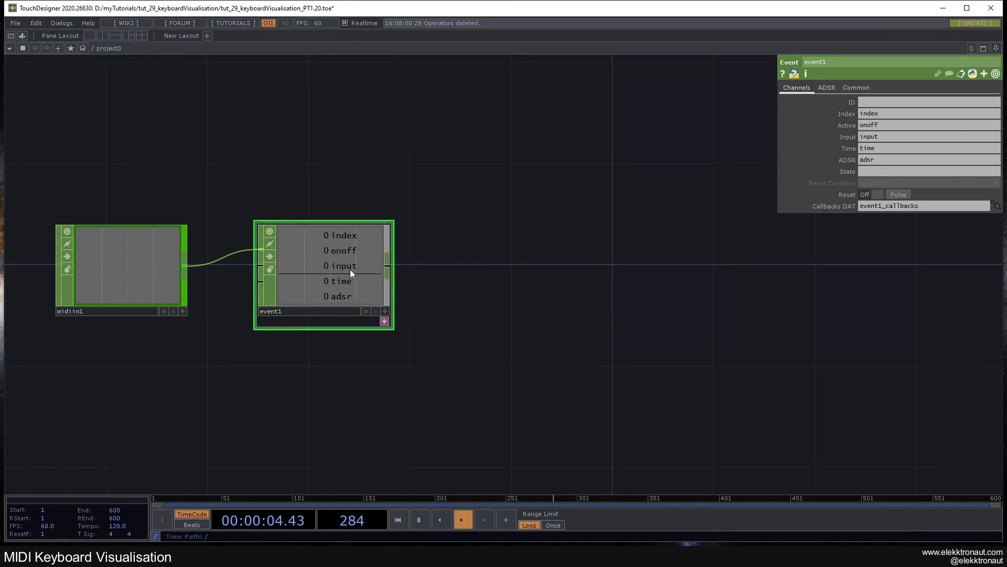
- Enlarge the event1 node so its channel list is roomier, and colour the node orange-red
{"action": "left_click_drag", "start_coordinate": [346, 221], "coordinate": [346, 164]}
{"action": "left_click_drag", "start_coordinate": [336, 280], "coordinate": [337, 305]}
{"action": "key", "text": "c"}
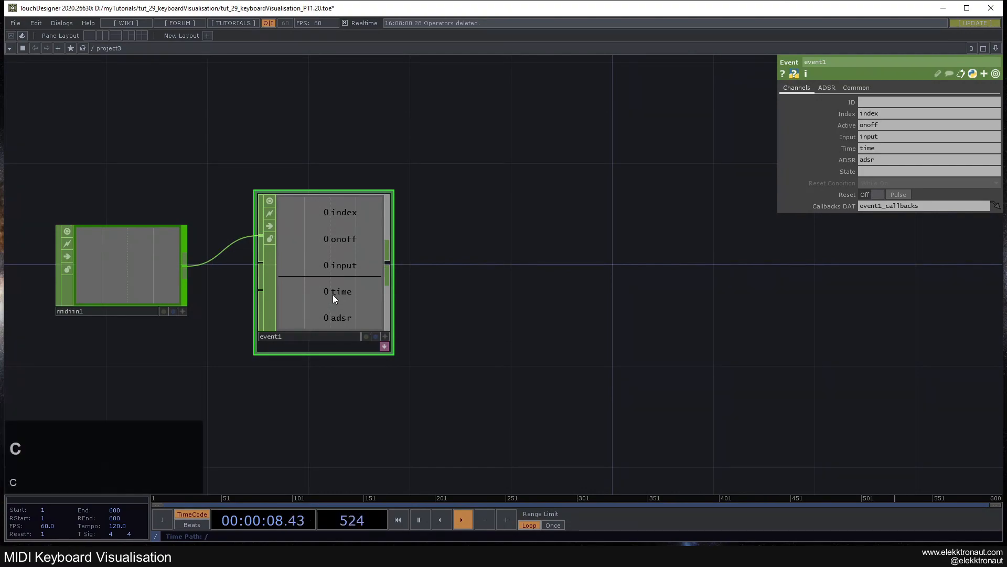
{"action": "left_click", "coordinate": [24, 445]}
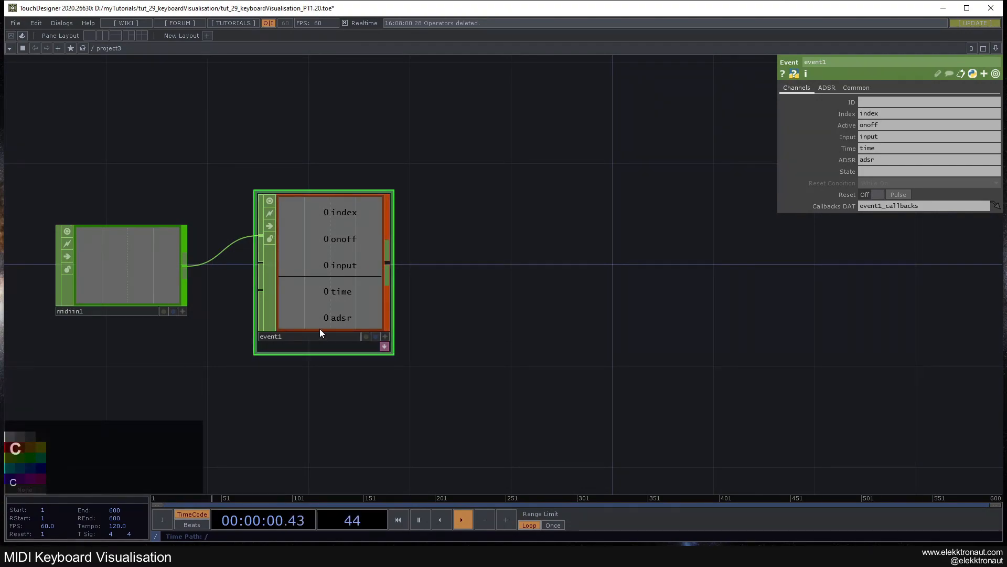
- Add a Select CHOP to the network below midiin1
{"action": "scroll", "coordinate": [316, 320], "scroll_direction": "down", "scroll_amount": 2}
{"action": "left_click_drag", "start_coordinate": [247, 170], "coordinate": [270, 164]}
{"action": "left_click_drag", "start_coordinate": [274, 223], "coordinate": [326, 135]}
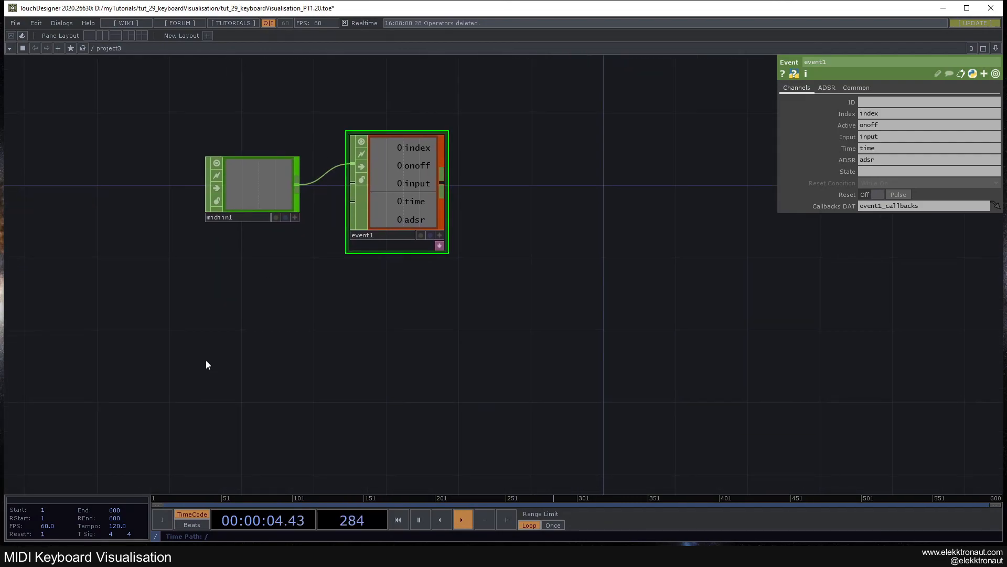
{"action": "key", "text": "Tab"}
{"action": "type", "text": "se"}
{"action": "left_click", "coordinate": [300, 357]}
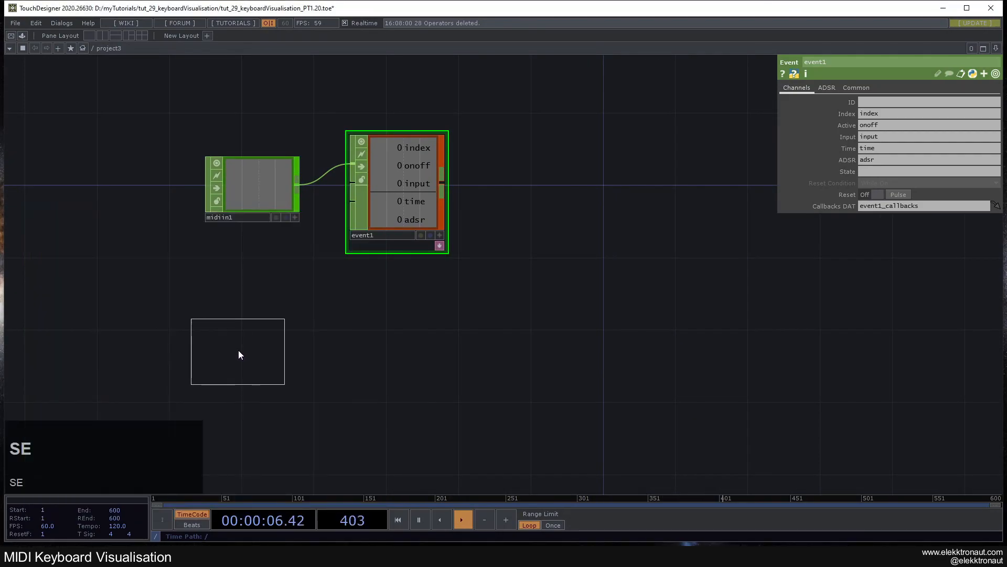
{"action": "left_click", "coordinate": [239, 355]}
{"action": "left_click_drag", "start_coordinate": [240, 354], "coordinate": [261, 349]}
- Add a Trail CHOP fed by select1's output
{"action": "right_click", "coordinate": [300, 351]}
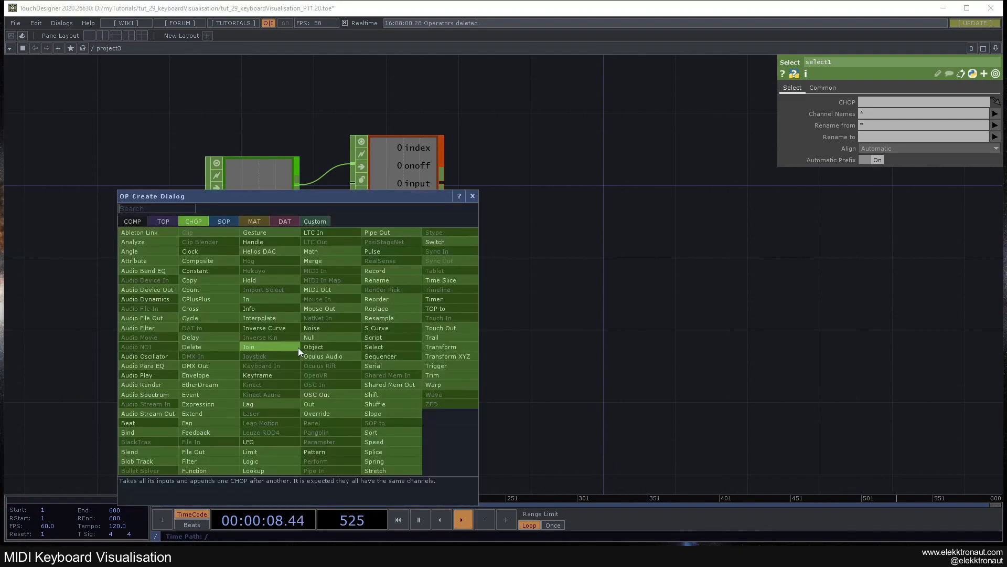
{"action": "type", "text": "tr"}
{"action": "left_click", "coordinate": [428, 338]}
{"action": "left_click", "coordinate": [381, 350]}
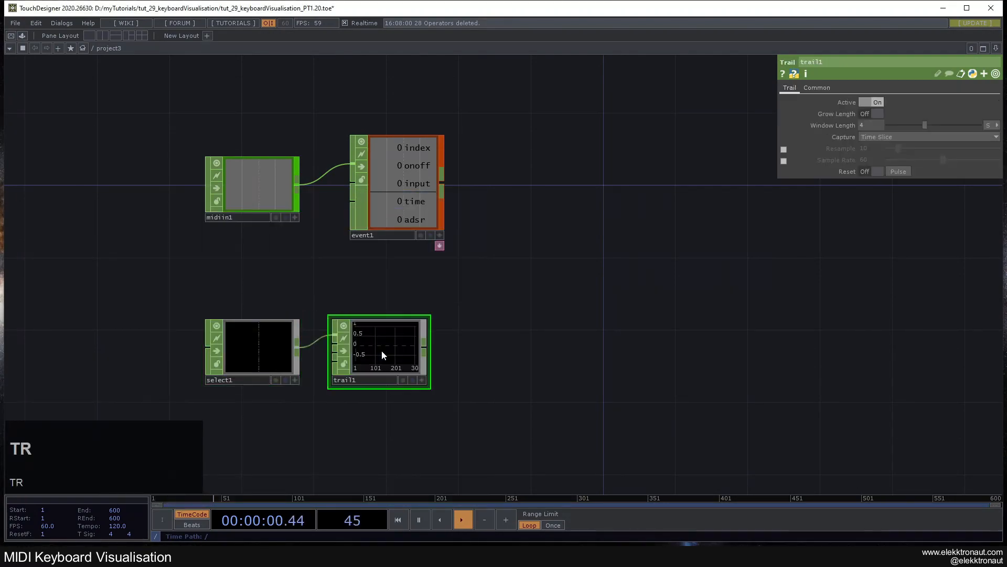
- Make select1 take its channels from the event1 CHOP
{"action": "scroll", "coordinate": [369, 347], "scroll_direction": "up", "scroll_amount": 3}
{"action": "left_click_drag", "start_coordinate": [367, 157], "coordinate": [247, 342]}
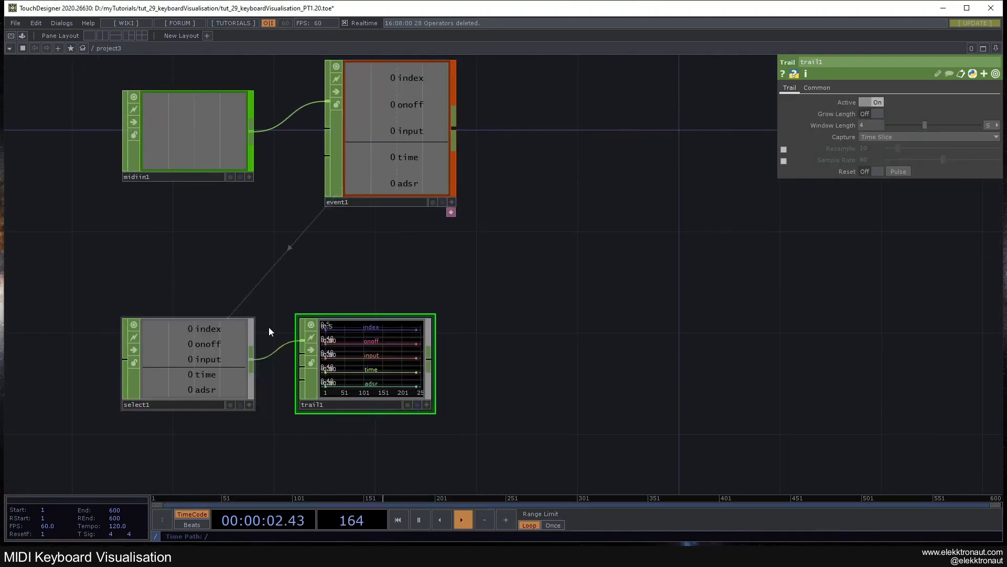
{"action": "left_click_drag", "start_coordinate": [317, 266], "coordinate": [306, 284]}
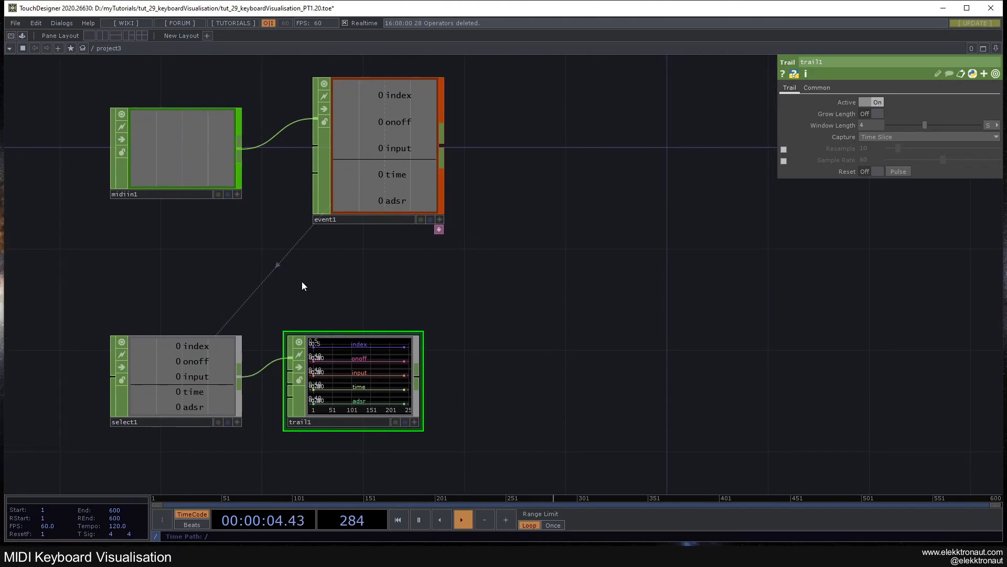
- Set select1's Channel Names to adsr and leave its Rename from value empty
{"action": "left_click", "coordinate": [223, 350]}
{"action": "left_click", "coordinate": [879, 125]}
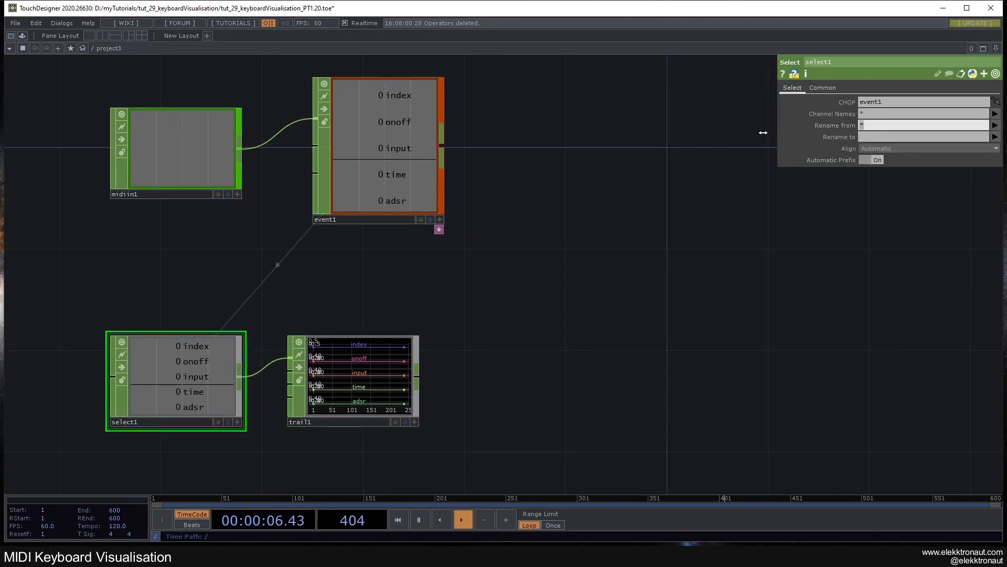
{"action": "type", "text": "adsr"}
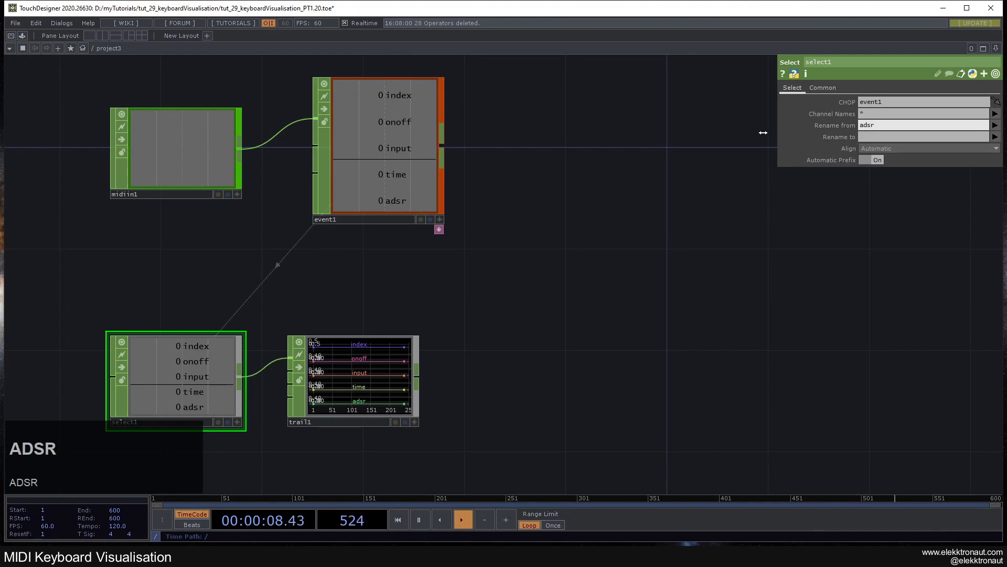
{"action": "key", "text": "Return"}
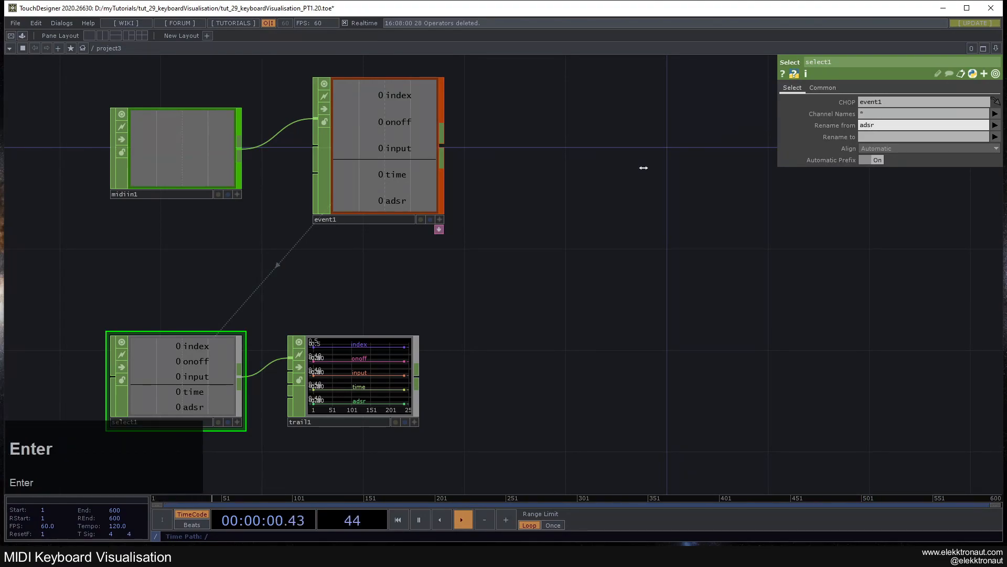
{"action": "left_click", "coordinate": [879, 124]}
{"action": "key", "text": "ctrl+x"}
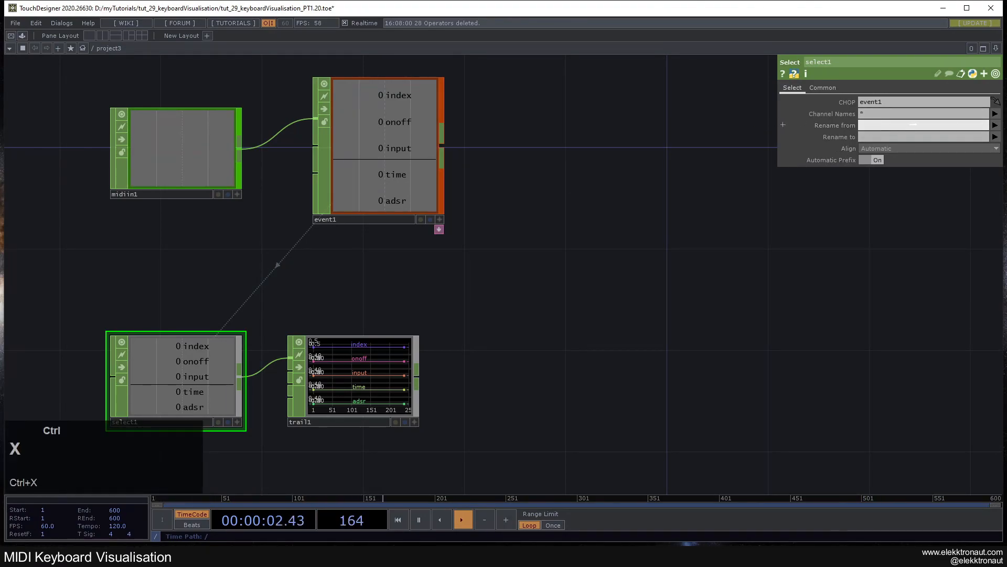
{"action": "left_click", "coordinate": [880, 114]}
{"action": "key", "text": "ctrl+v"}
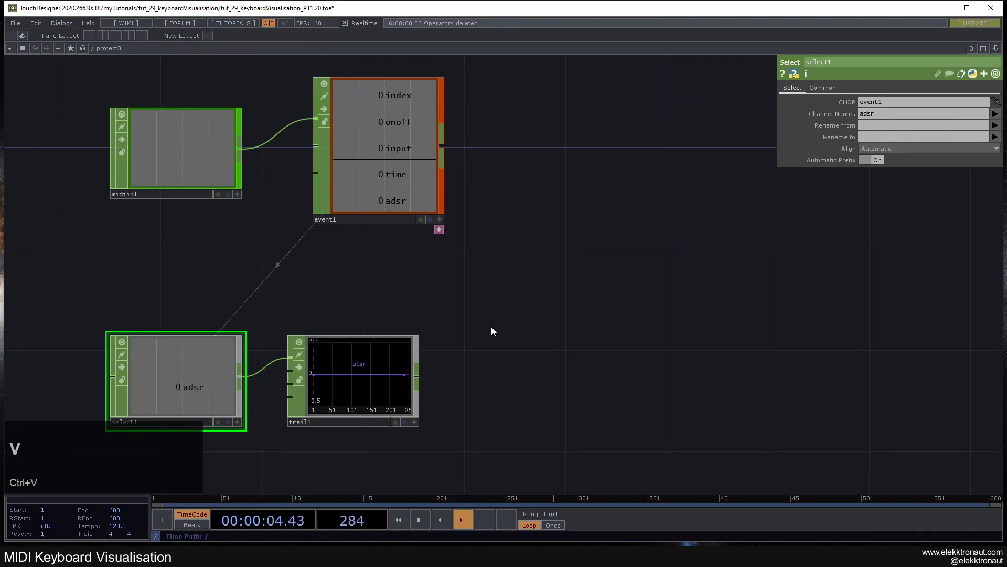
- Select the event1 CHOP and examine its channels and the adsr trail while MIDI notes are played
{"action": "left_click_drag", "start_coordinate": [491, 326], "coordinate": [572, 321]}
{"action": "left_click_drag", "start_coordinate": [568, 282], "coordinate": [576, 321]}
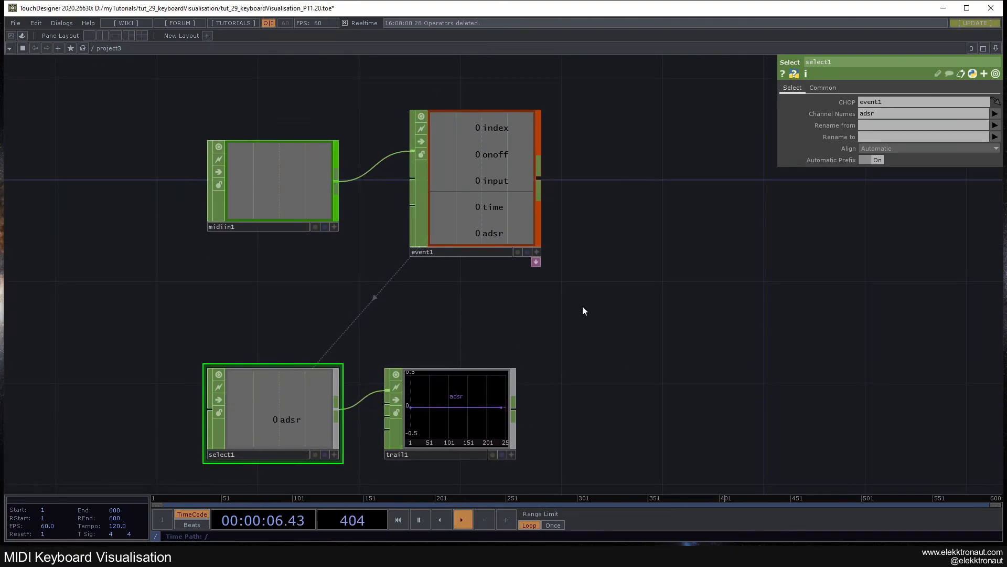
{"action": "scroll", "coordinate": [632, 227], "scroll_direction": "down", "scroll_amount": 3}
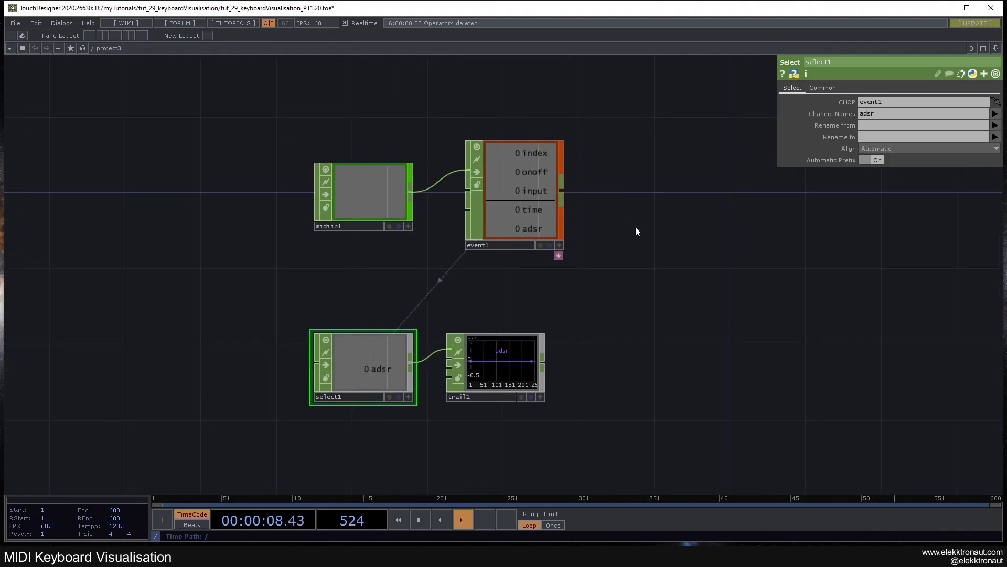
{"action": "left_click_drag", "start_coordinate": [631, 228], "coordinate": [519, 259]}
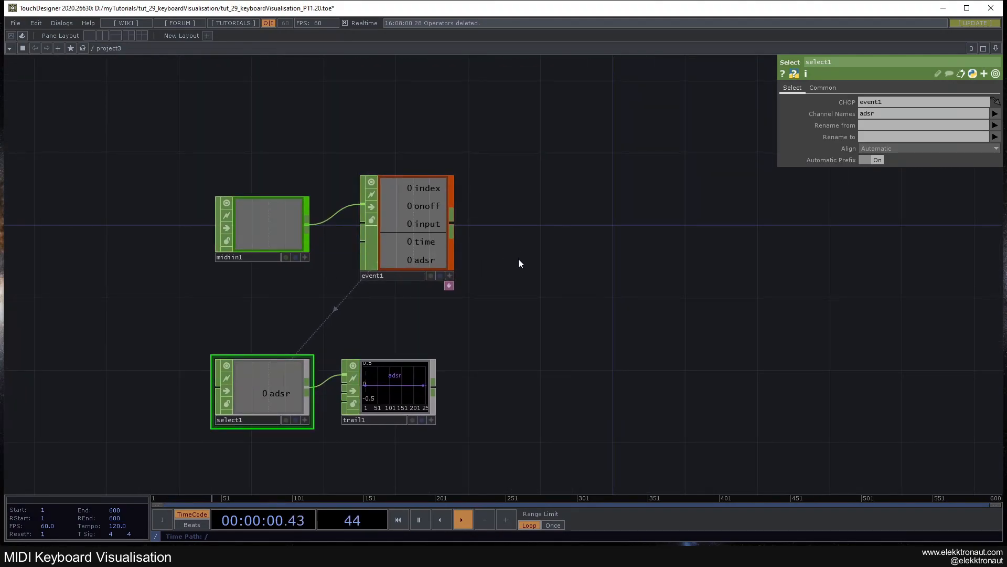
{"action": "left_click", "coordinate": [436, 207]}
{"action": "left_click_drag", "start_coordinate": [481, 173], "coordinate": [414, 176]}
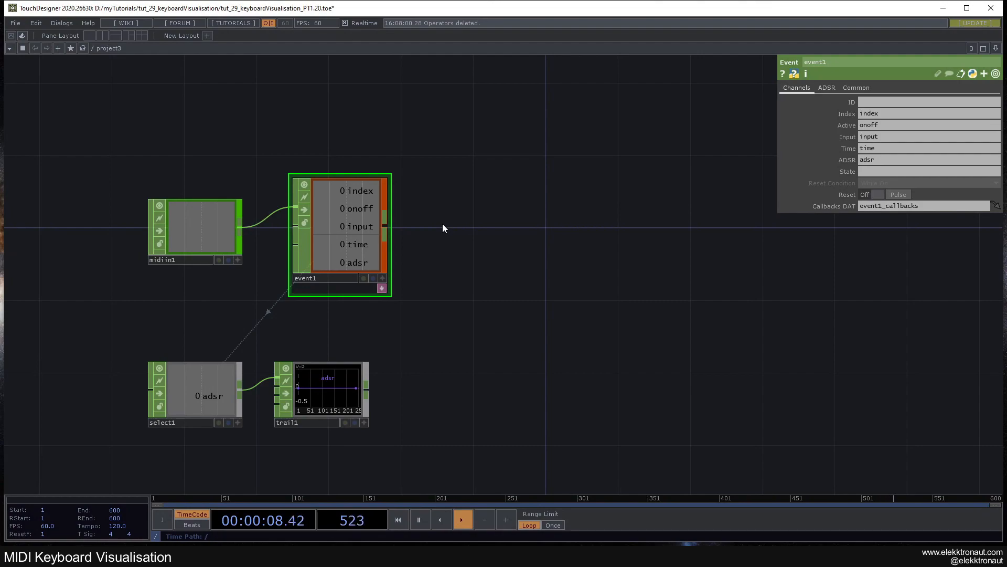
{"action": "scroll", "coordinate": [409, 194], "scroll_direction": "up", "scroll_amount": 3}
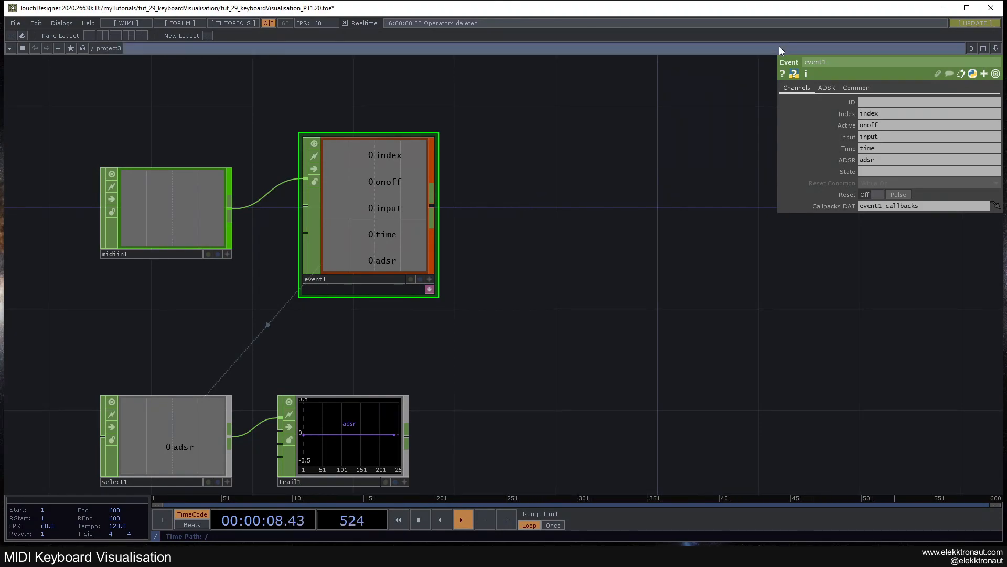
{"action": "left_click", "coordinate": [863, 101]}
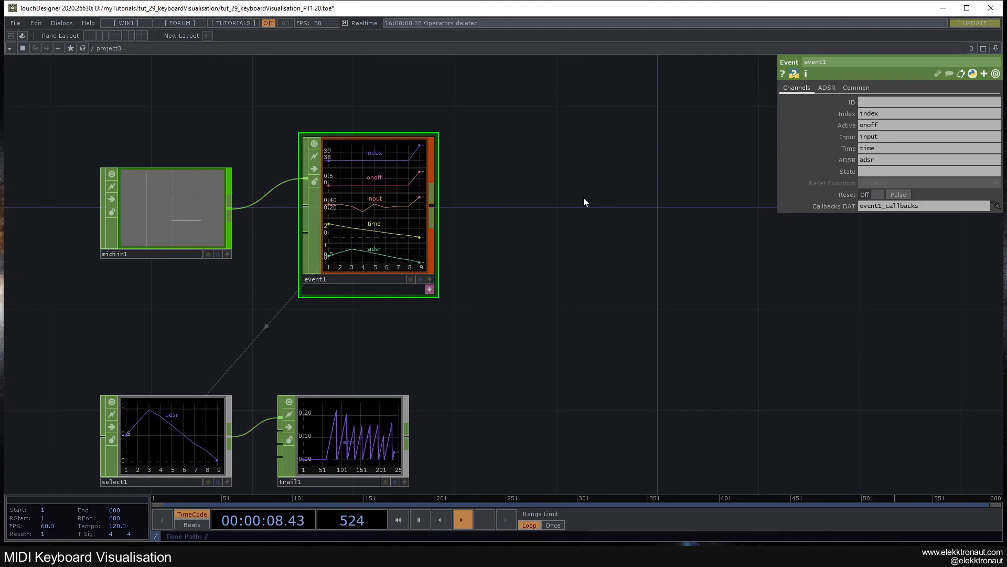
- Output event1's ID channel under the name id to check it, and clear that channel name again
{"action": "left_click", "coordinate": [865, 103]}
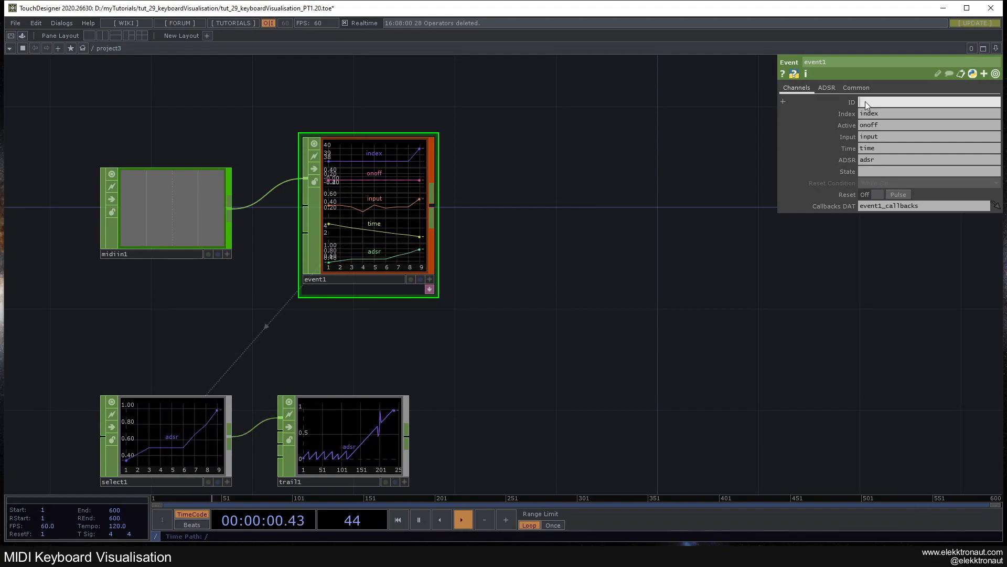
{"action": "type", "text": "id"}
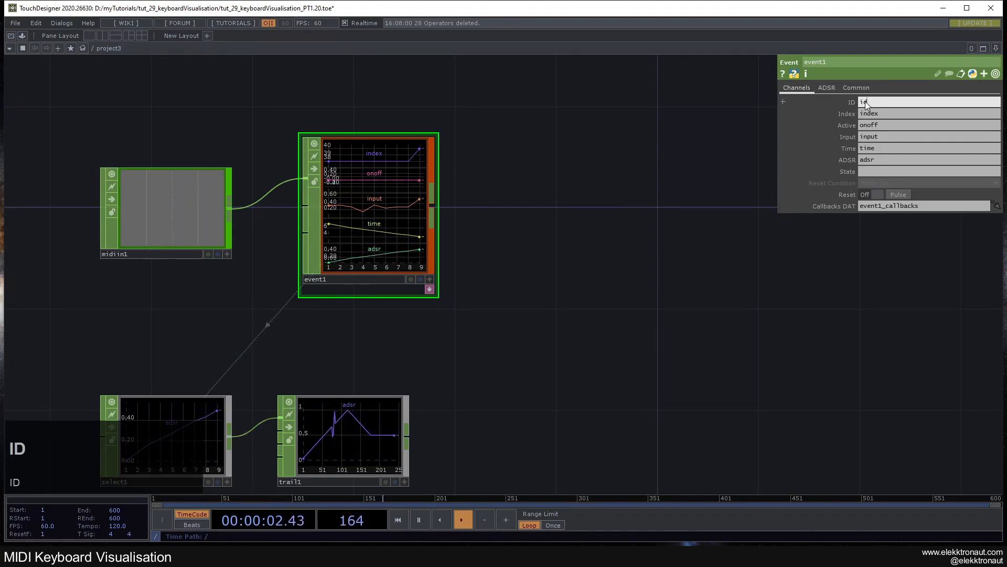
{"action": "key", "text": "Return"}
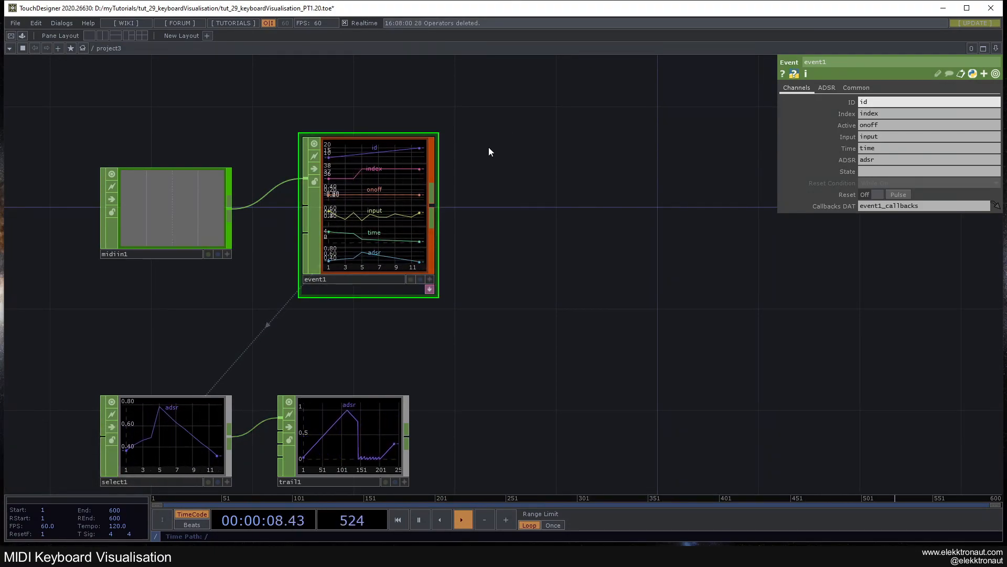
{"action": "left_click_drag", "start_coordinate": [879, 100], "coordinate": [749, 104]}
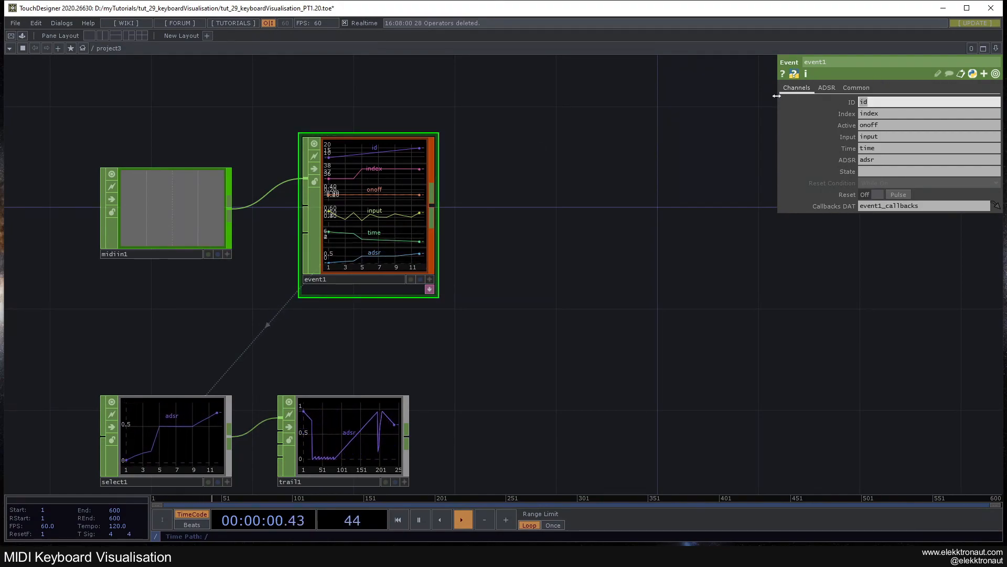
{"action": "key", "text": "BackSpace"}
{"action": "key", "text": "Return"}
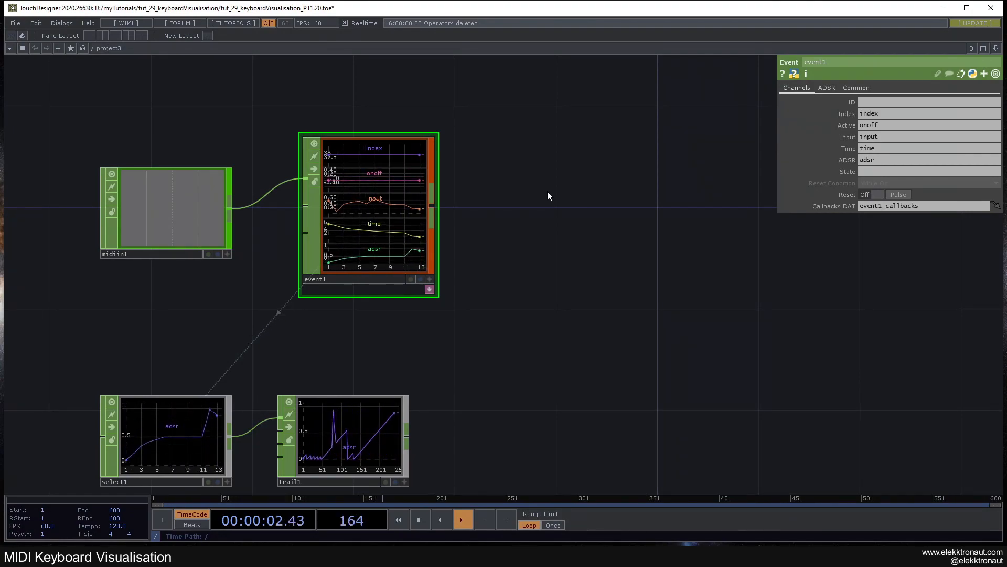
- Examine how event1's index, onoff, input, time and adsr channels change as notes are pressed, held and released
{"action": "middle_click_drag", "start_coordinate": [387, 87], "coordinate": [439, 196]}
{"action": "scroll", "coordinate": [440, 197], "scroll_direction": "up", "scroll_amount": 3}
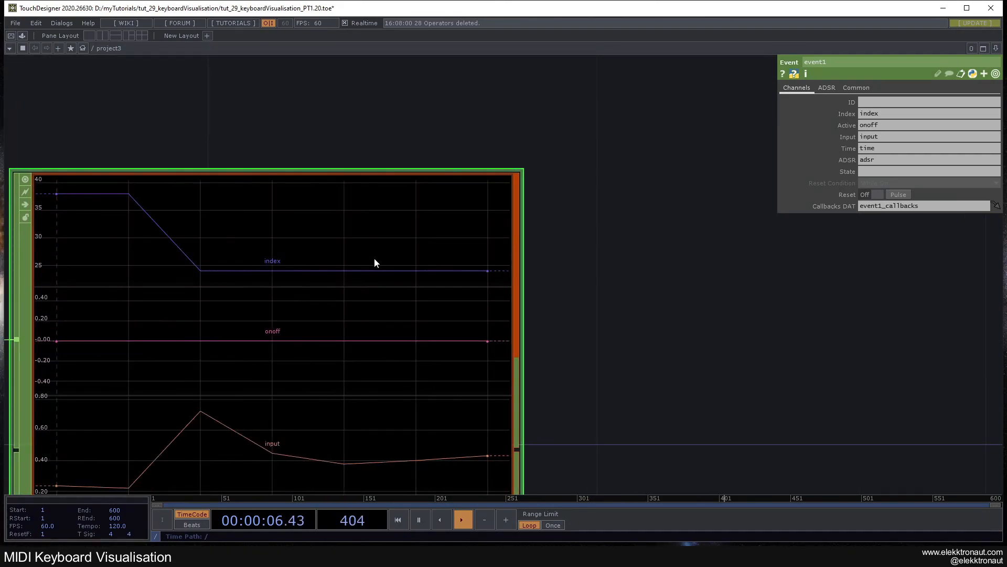
{"action": "scroll", "coordinate": [375, 257], "scroll_direction": "down", "scroll_amount": 10}
{"action": "left_click_drag", "start_coordinate": [451, 256], "coordinate": [424, 248]}
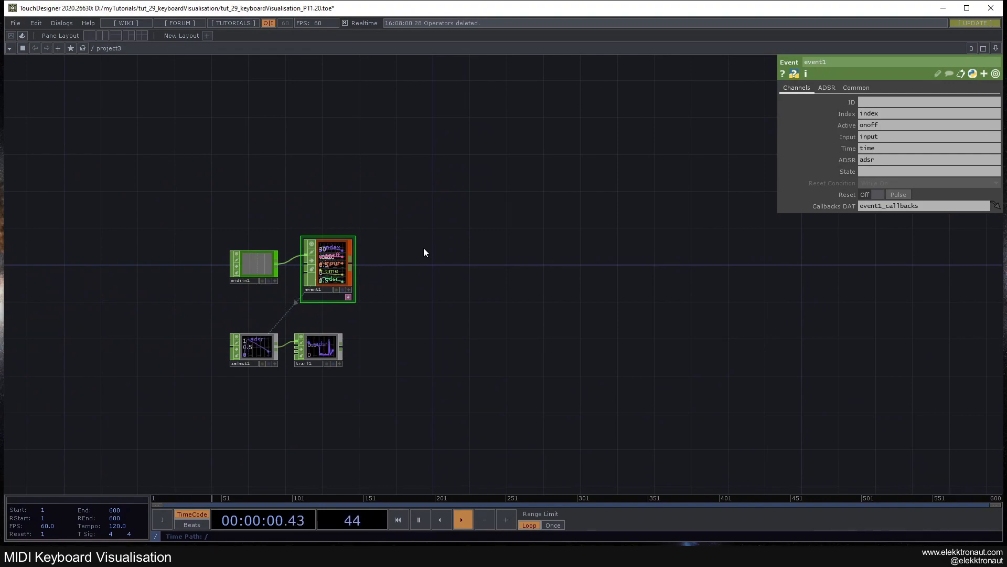
{"action": "scroll", "coordinate": [324, 254], "scroll_direction": "up", "scroll_amount": 5}
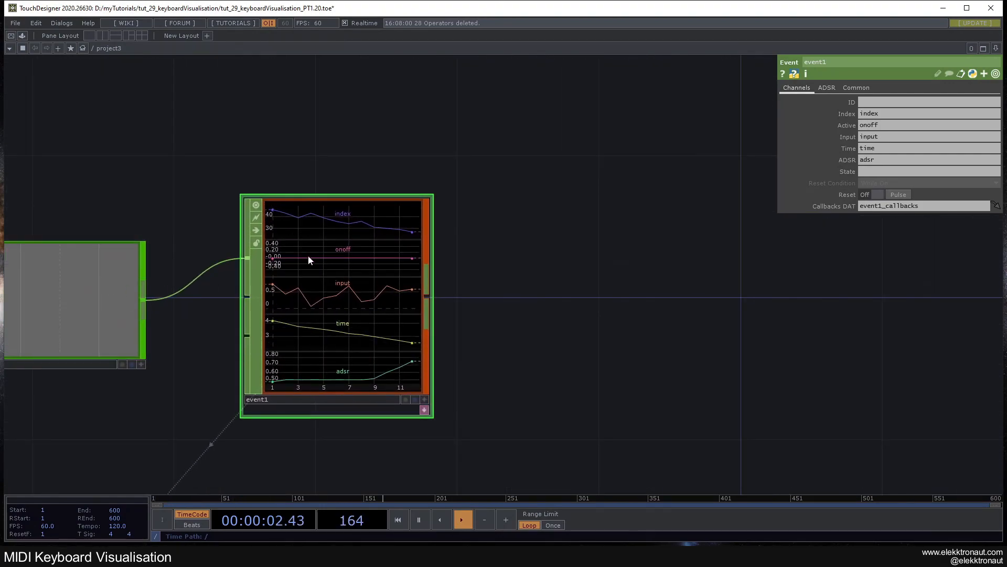
{"action": "scroll", "coordinate": [315, 256], "scroll_direction": "down", "scroll_amount": 2}
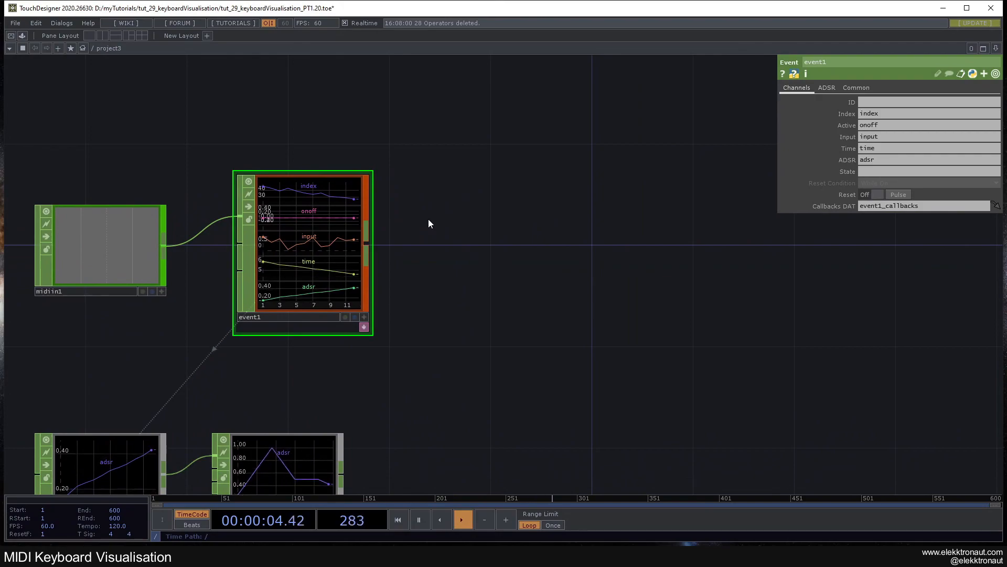
{"action": "left_click_drag", "start_coordinate": [430, 233], "coordinate": [547, 191]}
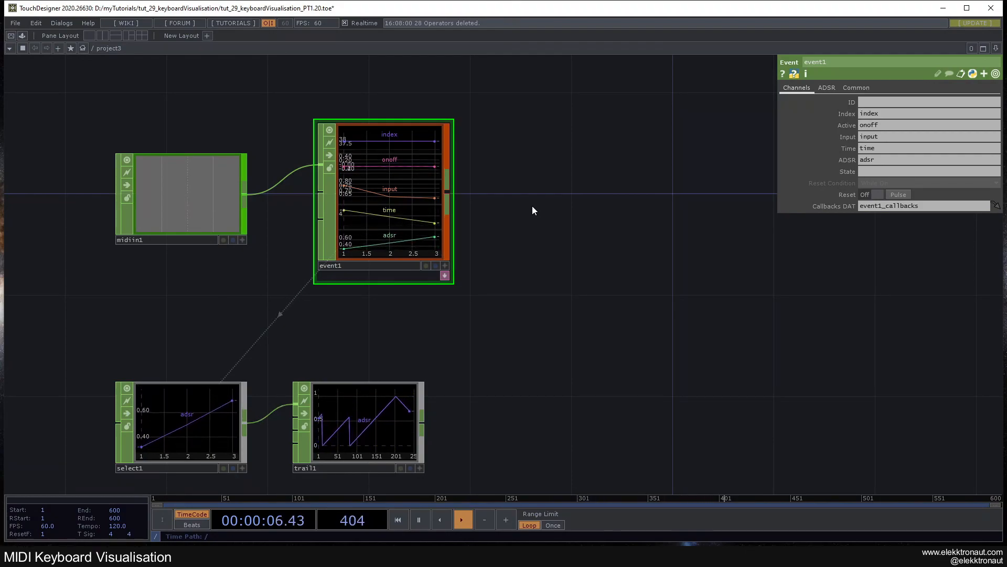
{"action": "left_click_drag", "start_coordinate": [537, 189], "coordinate": [509, 201]}
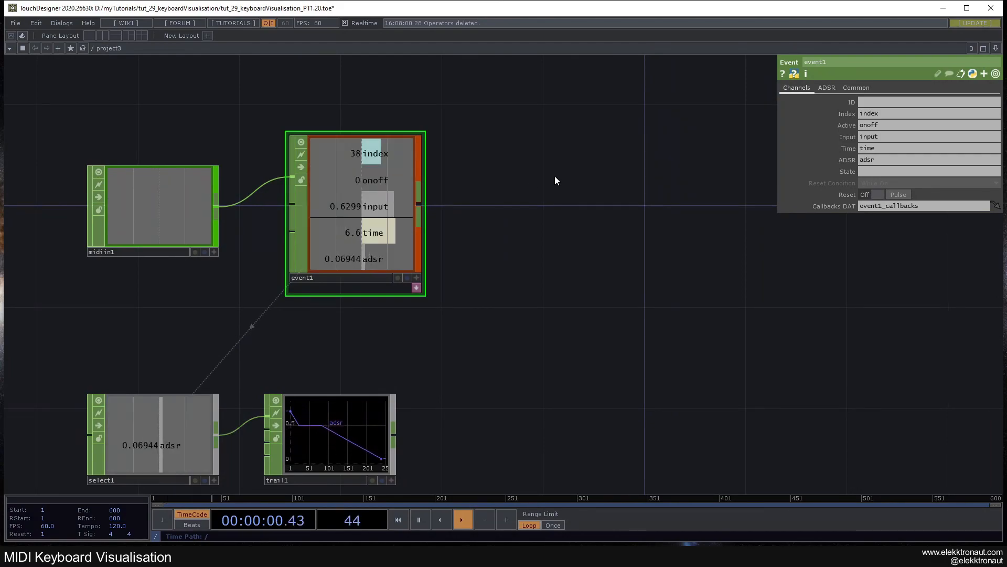
{"action": "left_click_drag", "start_coordinate": [516, 200], "coordinate": [522, 191]}
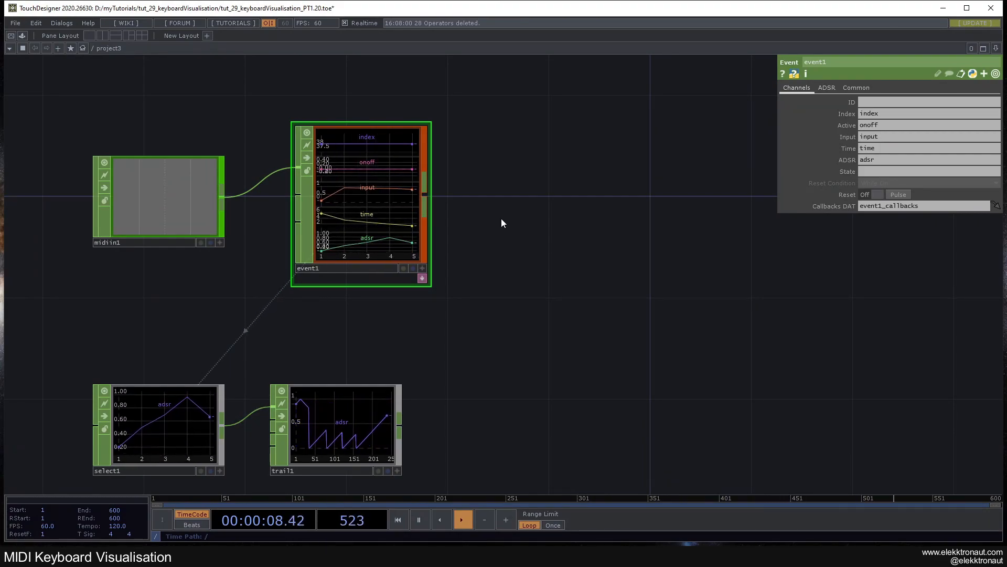
{"action": "left_click_drag", "start_coordinate": [512, 212], "coordinate": [512, 209]}
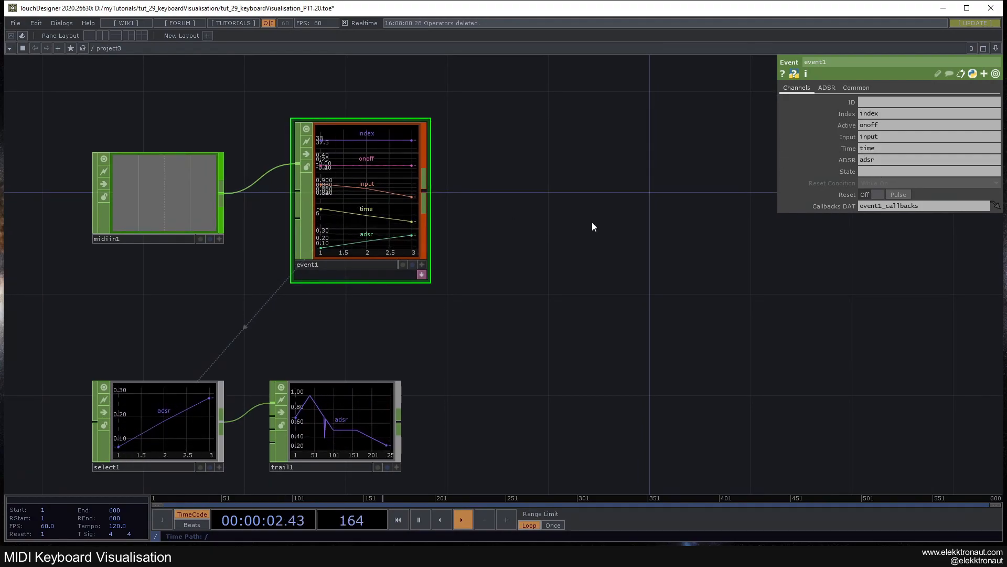
{"action": "scroll", "coordinate": [423, 231], "scroll_direction": "up", "scroll_amount": 3}
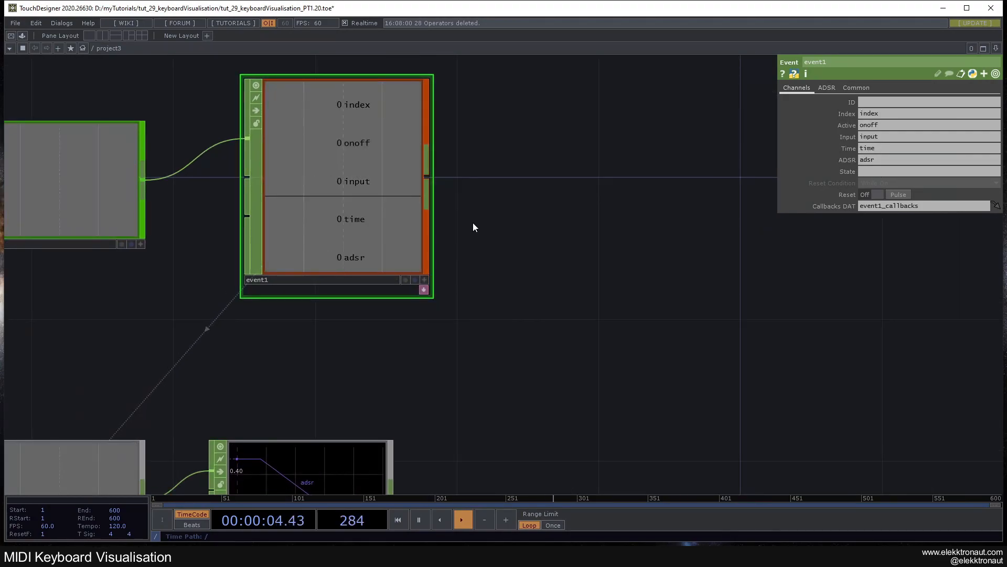
{"action": "left_click_drag", "start_coordinate": [526, 209], "coordinate": [558, 182]}
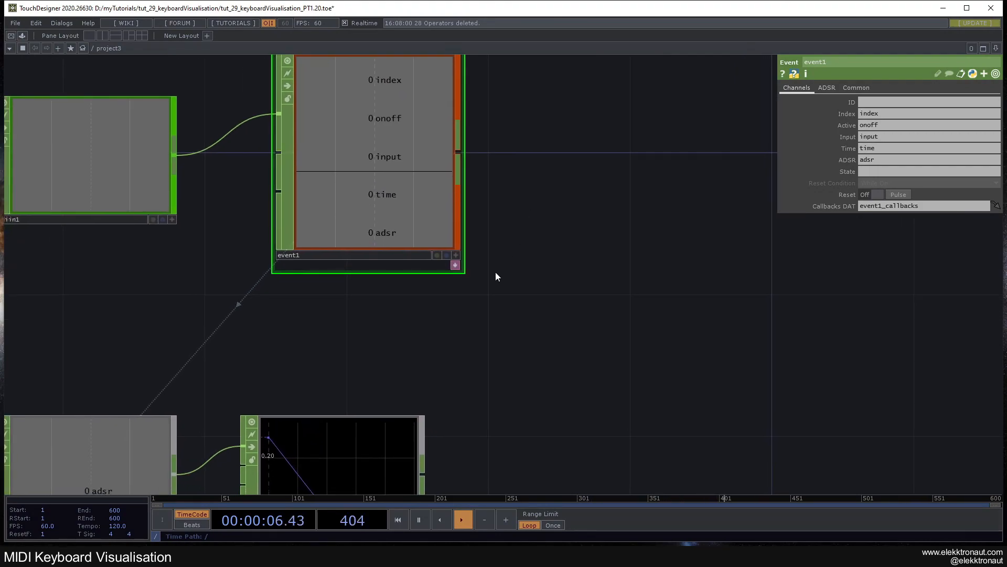
{"action": "scroll", "coordinate": [495, 272], "scroll_direction": "down", "scroll_amount": 3}
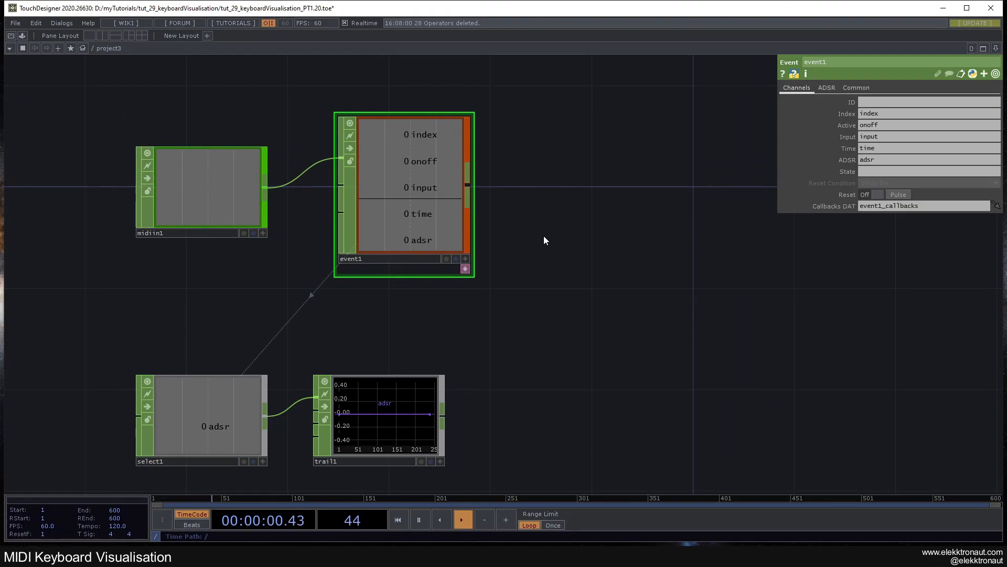
- Open event1's ADSR parameters and examine how the adsr trail follows the attack, decay, sustain and release of a played note
{"action": "left_click_drag", "start_coordinate": [569, 249], "coordinate": [568, 282]}
{"action": "left_click", "coordinate": [828, 89]}
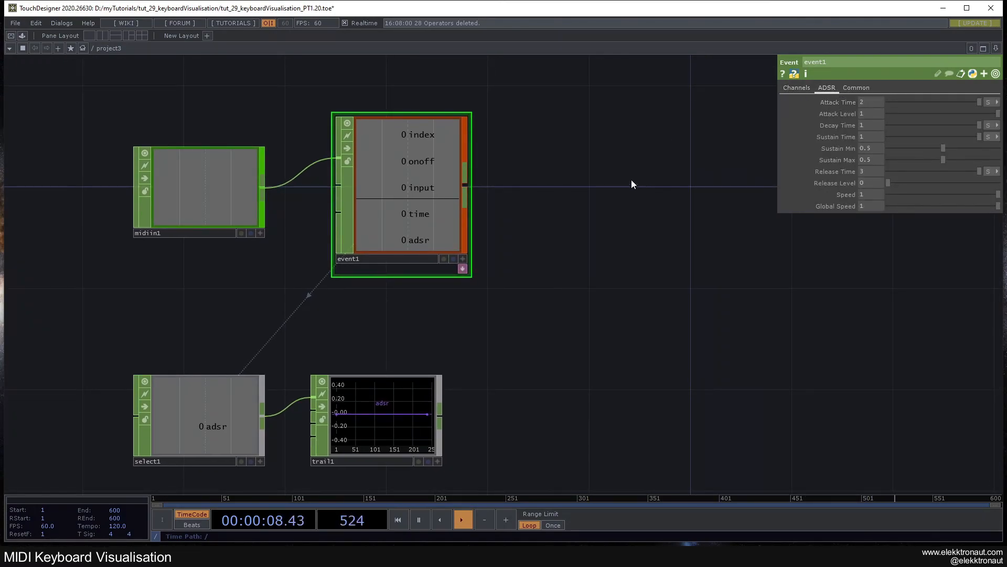
{"action": "left_click_drag", "start_coordinate": [622, 183], "coordinate": [655, 173]}
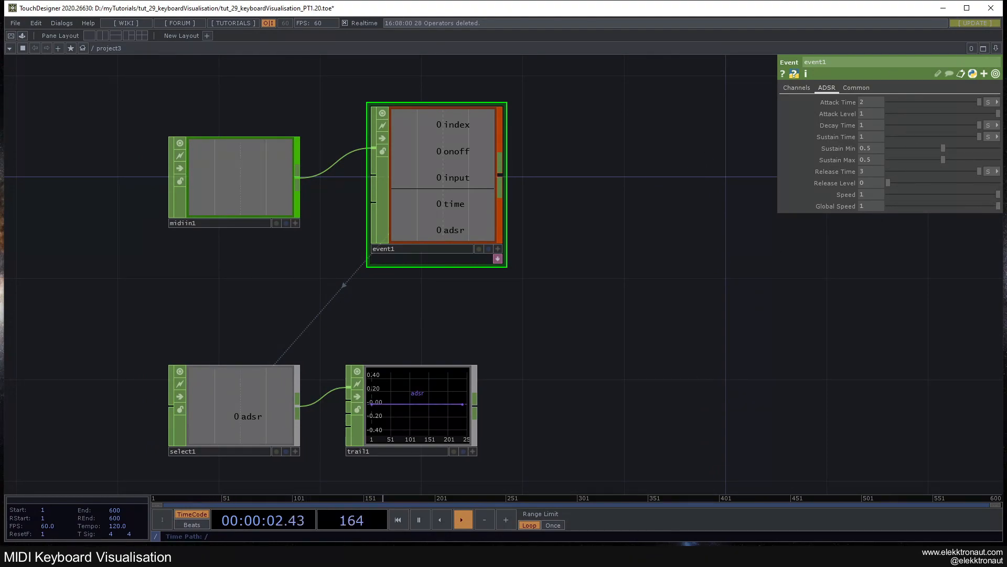
{"action": "mouse_move", "coordinate": [653, 282]}
{"action": "left_mouse_down"}
{"action": "mouse_move", "coordinate": [682, 276]}
{"action": "mouse_move", "coordinate": [656, 290]}
{"action": "left_mouse_up"}
{"action": "left_click_drag", "start_coordinate": [603, 266], "coordinate": [555, 289]}
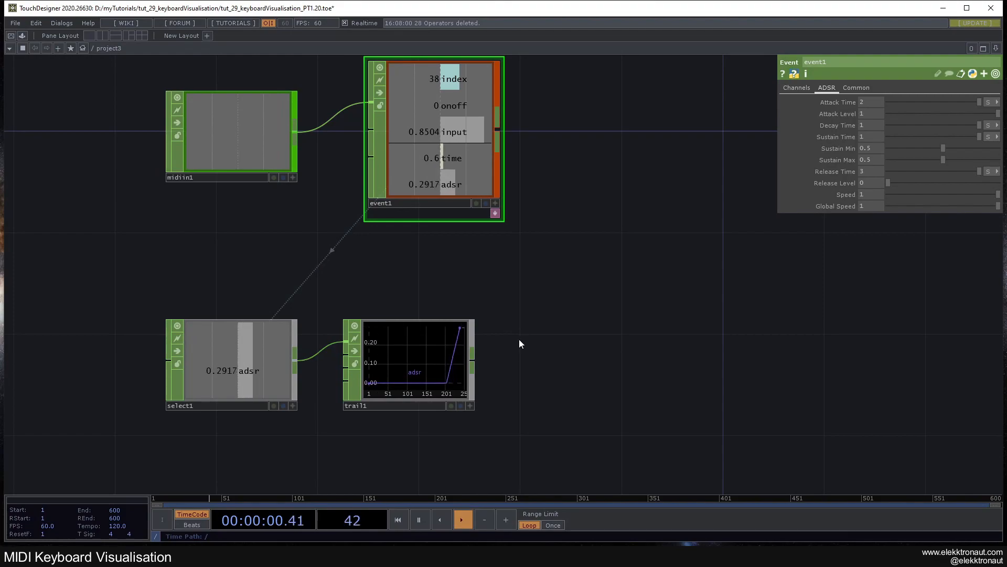
{"action": "scroll", "coordinate": [521, 338], "scroll_direction": "up", "scroll_amount": 3}
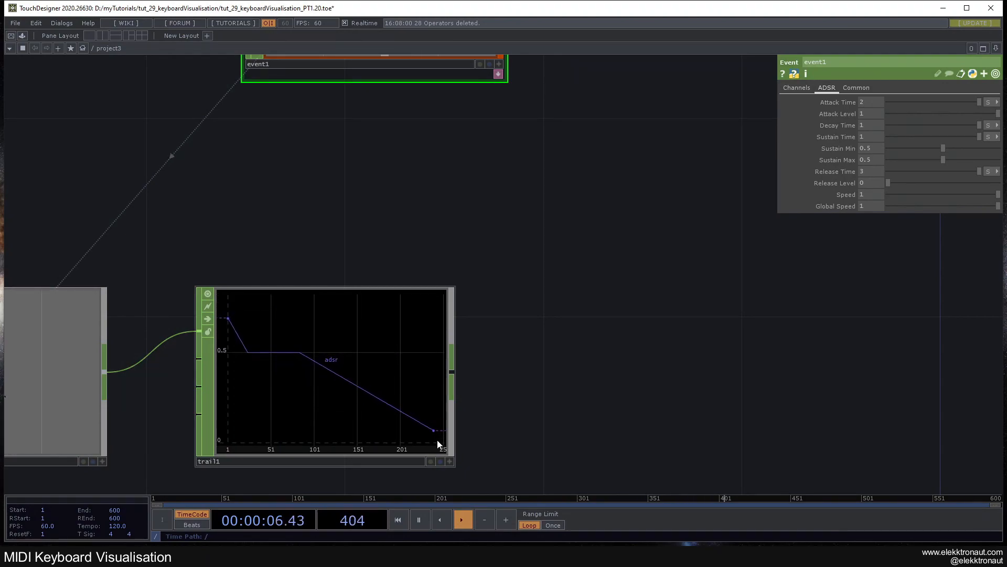
{"action": "scroll", "coordinate": [434, 444], "scroll_direction": "down", "scroll_amount": 2}
{"action": "left_click_drag", "start_coordinate": [517, 404], "coordinate": [551, 386]}
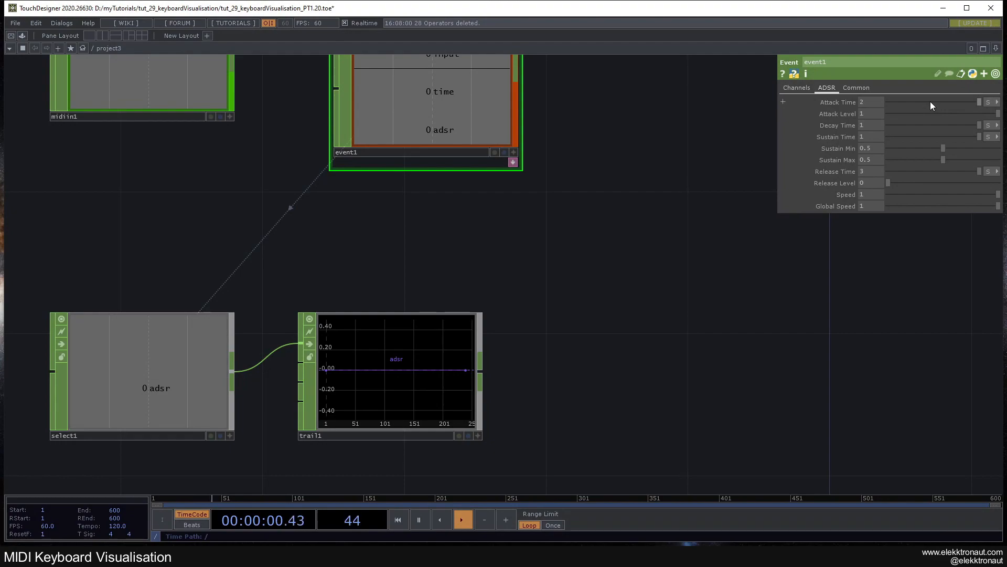
- Set event1's Attack Time, Decay Time and Sustain Time to 0, with Sustain Min and Sustain Max at 1
{"action": "left_click_drag", "start_coordinate": [933, 102], "coordinate": [572, 213]}
{"action": "left_click_drag", "start_coordinate": [488, 285], "coordinate": [520, 265]}
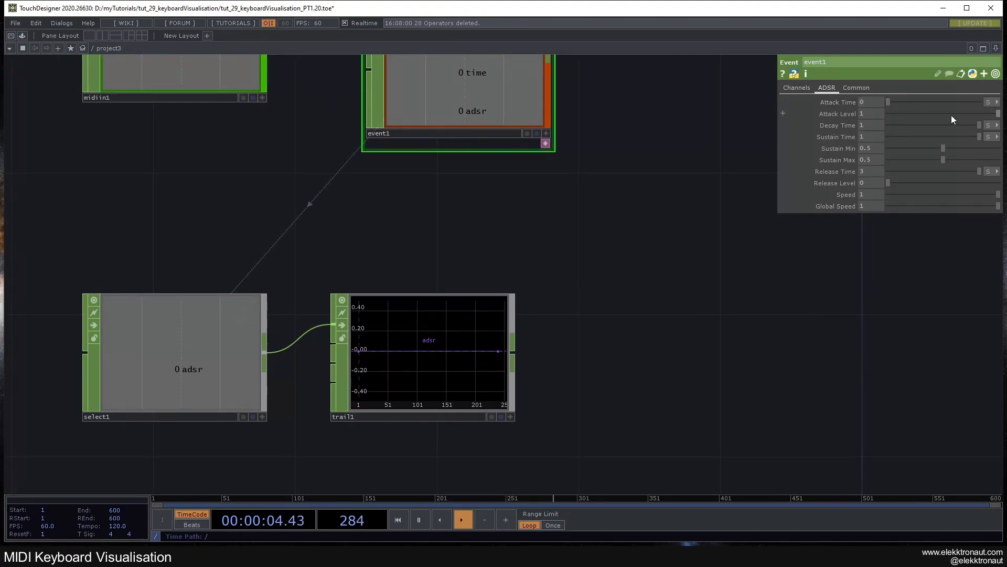
{"action": "left_click_drag", "start_coordinate": [924, 125], "coordinate": [732, 130]}
{"action": "left_click_drag", "start_coordinate": [625, 182], "coordinate": [589, 192]}
{"action": "left_click_drag", "start_coordinate": [927, 135], "coordinate": [824, 141]}
{"action": "left_click_drag", "start_coordinate": [939, 149], "coordinate": [1004, 149]}
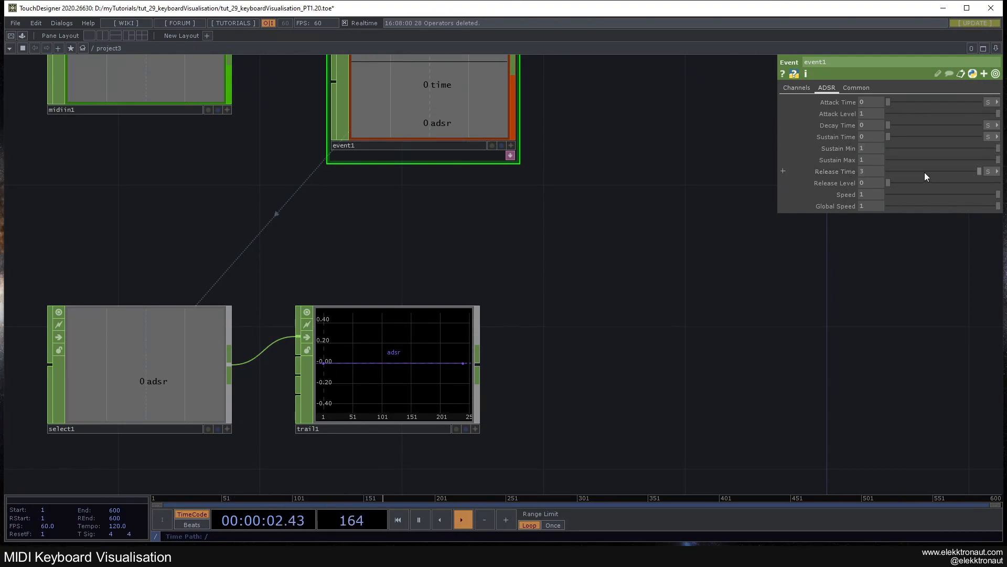
- Set event1's Release Time to 0.5 and check the adsr trail while playing notes
{"action": "left_click_drag", "start_coordinate": [874, 170], "coordinate": [751, 167]}
{"action": "type", "text": ".5"}
{"action": "key", "text": "Return"}
{"action": "left_click_drag", "start_coordinate": [520, 228], "coordinate": [565, 220]}
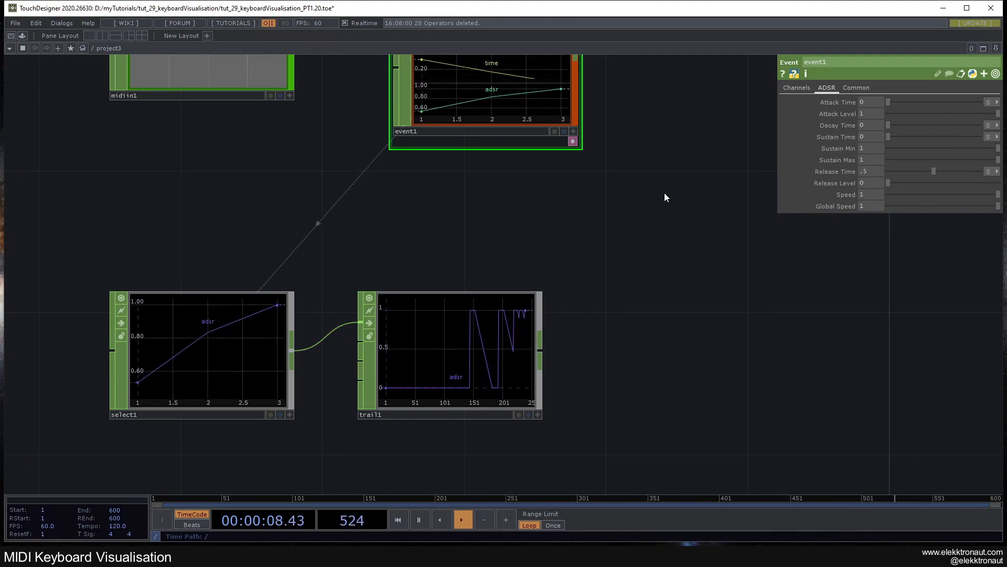
- Set event1's Release Time to 0.1 and check the adsr response
{"action": "left_click_drag", "start_coordinate": [867, 170], "coordinate": [862, 171]}
{"action": "type", "text": "1"}
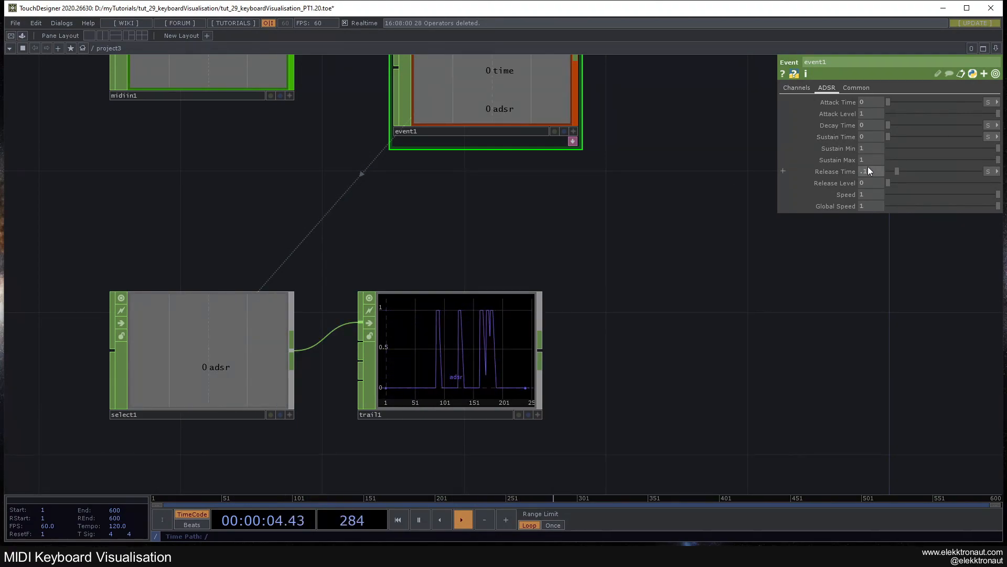
{"action": "scroll", "coordinate": [503, 279], "scroll_direction": "down", "scroll_amount": 3}
{"action": "left_click_drag", "start_coordinate": [450, 281], "coordinate": [376, 305]}
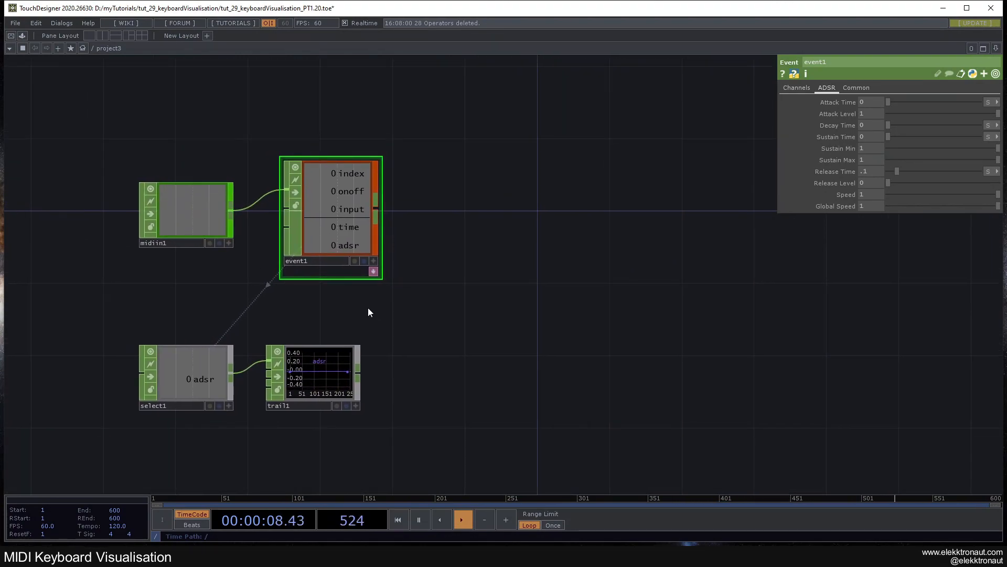
{"action": "scroll", "coordinate": [367, 302], "scroll_direction": "up", "scroll_amount": 3}
{"action": "left_click_drag", "start_coordinate": [459, 218], "coordinate": [486, 232]}
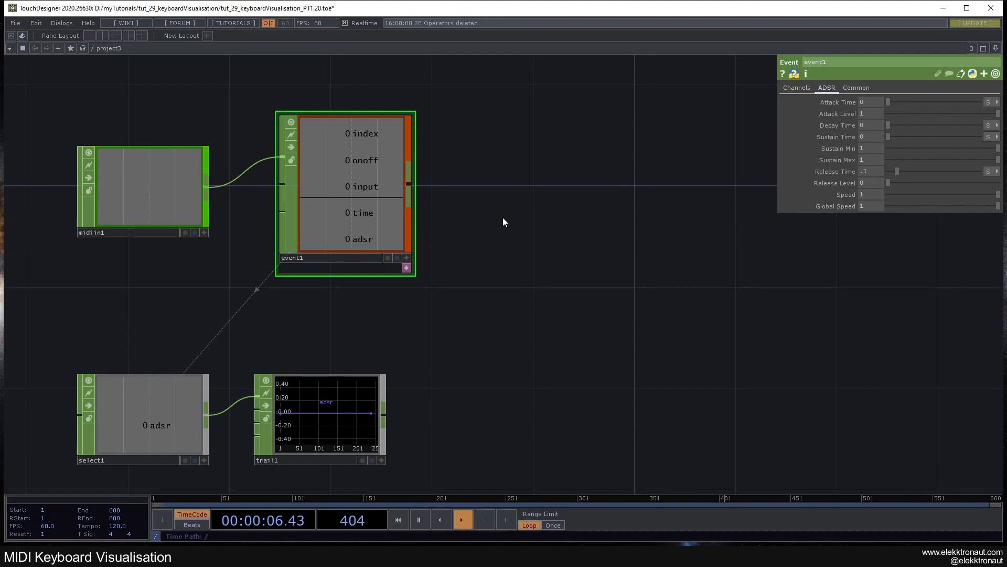
- Append a Select CHOP to event1's output and place it above and beyond event1
{"action": "left_click_drag", "start_coordinate": [520, 206], "coordinate": [296, 281]}
{"action": "scroll", "coordinate": [431, 232], "scroll_direction": "down", "scroll_amount": 1}
{"action": "scroll", "coordinate": [332, 247], "scroll_direction": "down", "scroll_amount": 1}
{"action": "left_click_drag", "start_coordinate": [330, 246], "coordinate": [293, 262]}
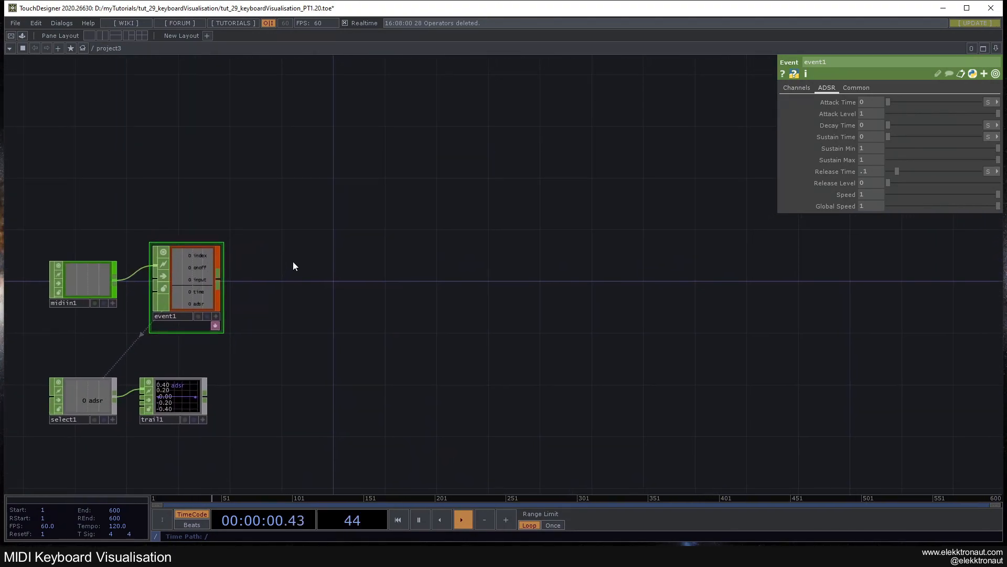
{"action": "left_click_drag", "start_coordinate": [264, 229], "coordinate": [219, 232]}
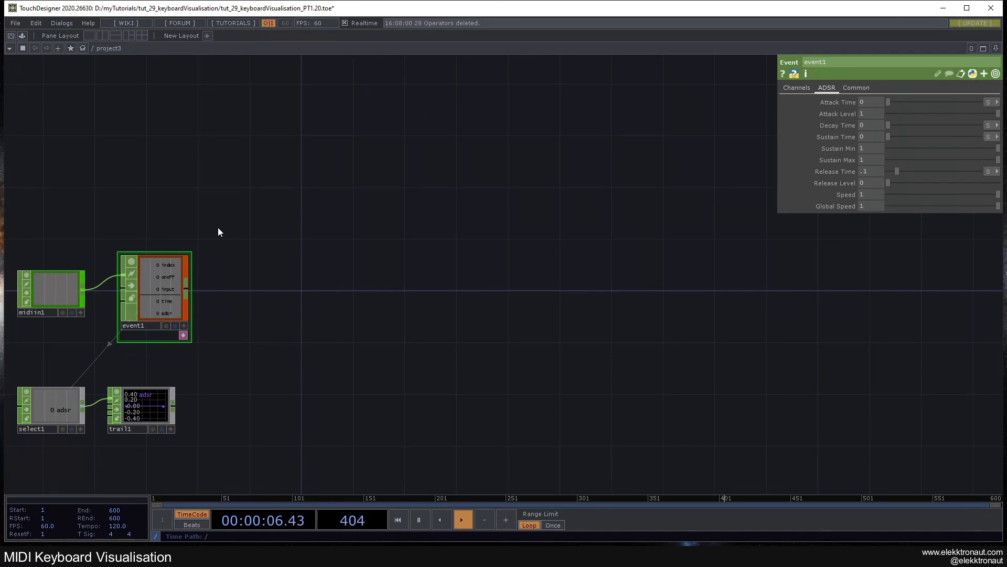
{"action": "right_click", "coordinate": [188, 291]}
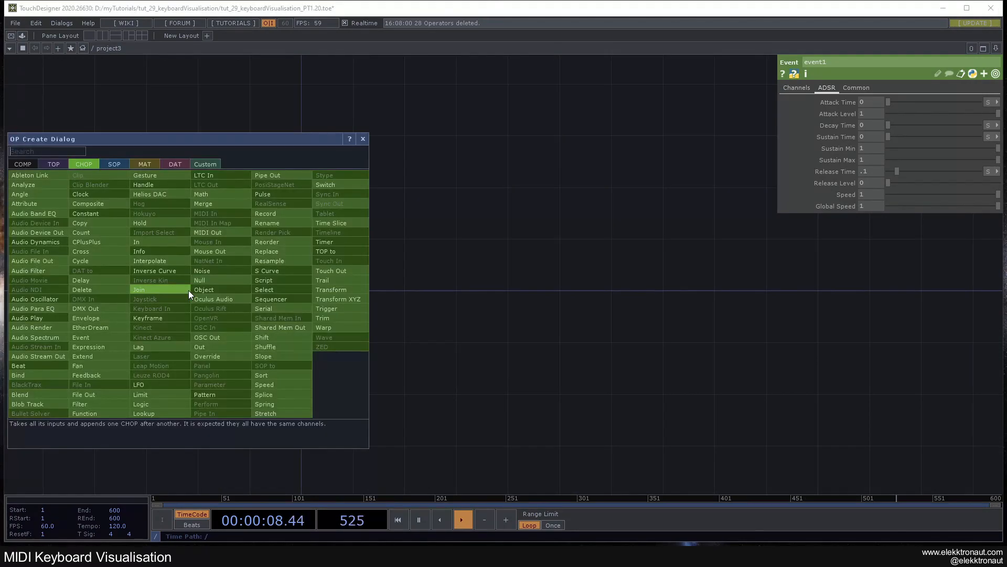
{"action": "type", "text": "se"}
{"action": "left_click", "coordinate": [284, 293]}
{"action": "left_click", "coordinate": [297, 243]}
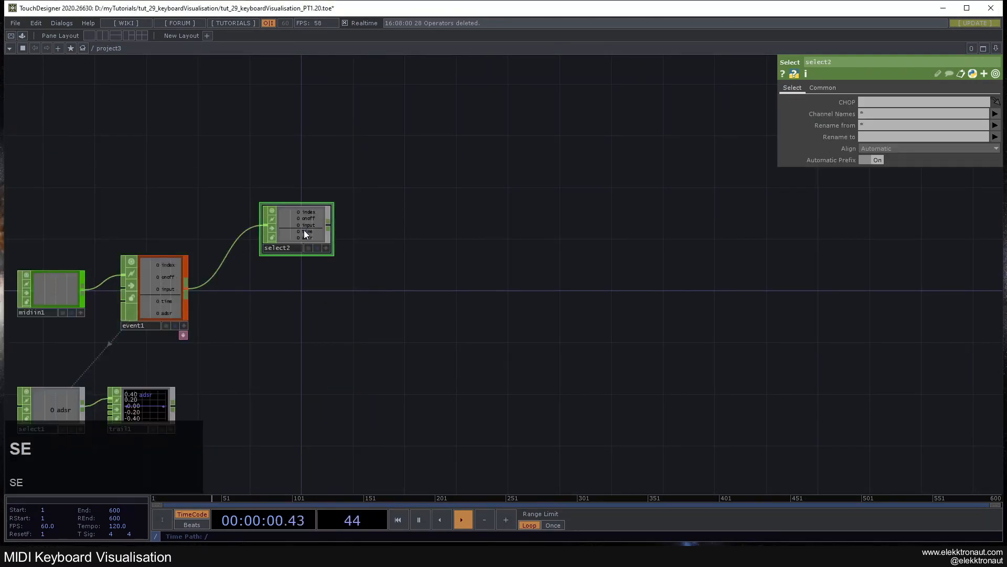
- Duplicate select2 twice so three Select CHOPs fed by event1 are stacked vertically
{"action": "left_click_drag", "start_coordinate": [303, 230], "coordinate": [338, 219]}
{"action": "key", "text": "ctrl+c"}
{"action": "key", "text": "ctrl+v"}
{"action": "key", "text": "ctrl+v"}
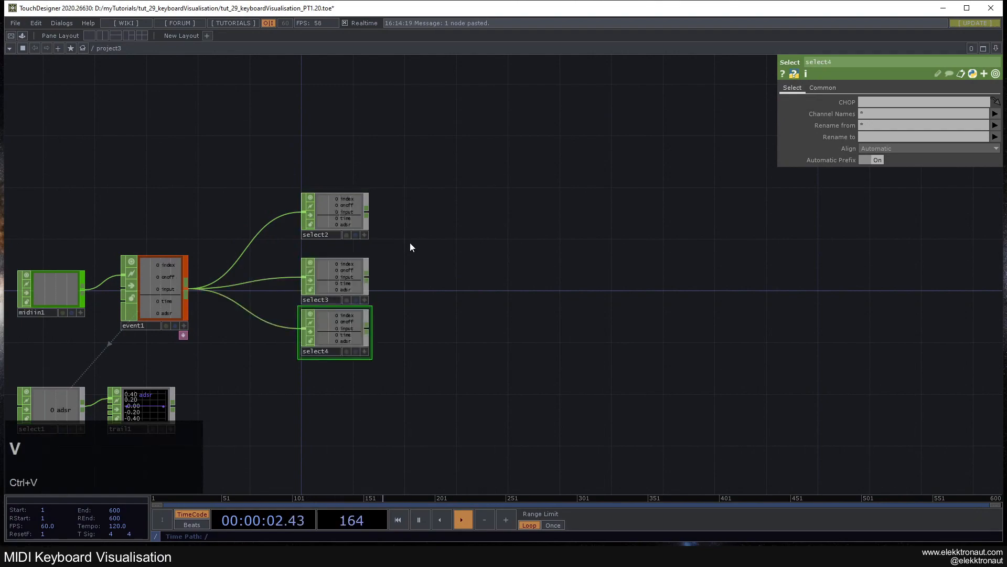
{"action": "left_click_drag", "start_coordinate": [390, 302], "coordinate": [295, 307]}
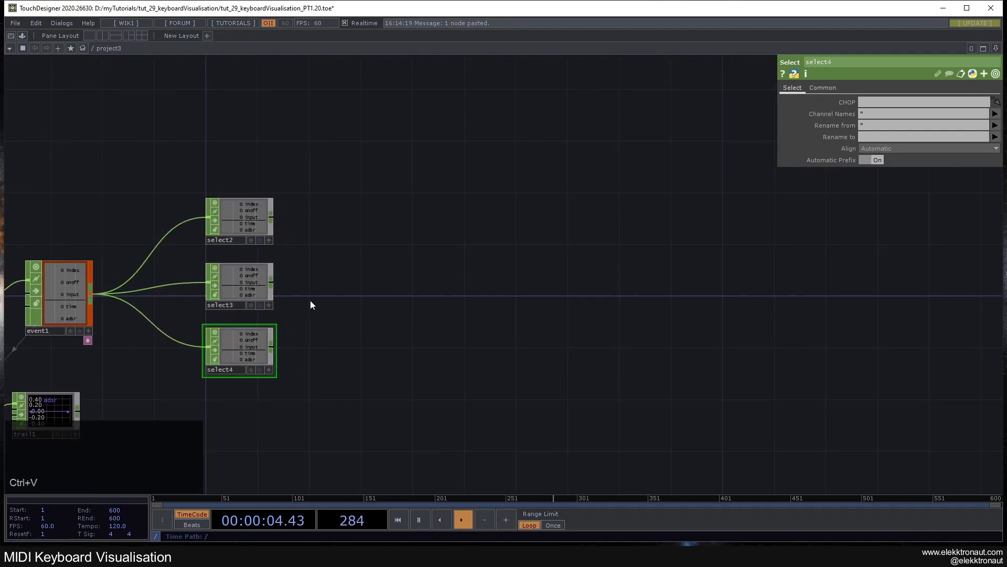
- Append a Null CHOP to select2, well clear of the Select CHOPs, and rename it instances
{"action": "left_click_drag", "start_coordinate": [412, 310], "coordinate": [326, 288]}
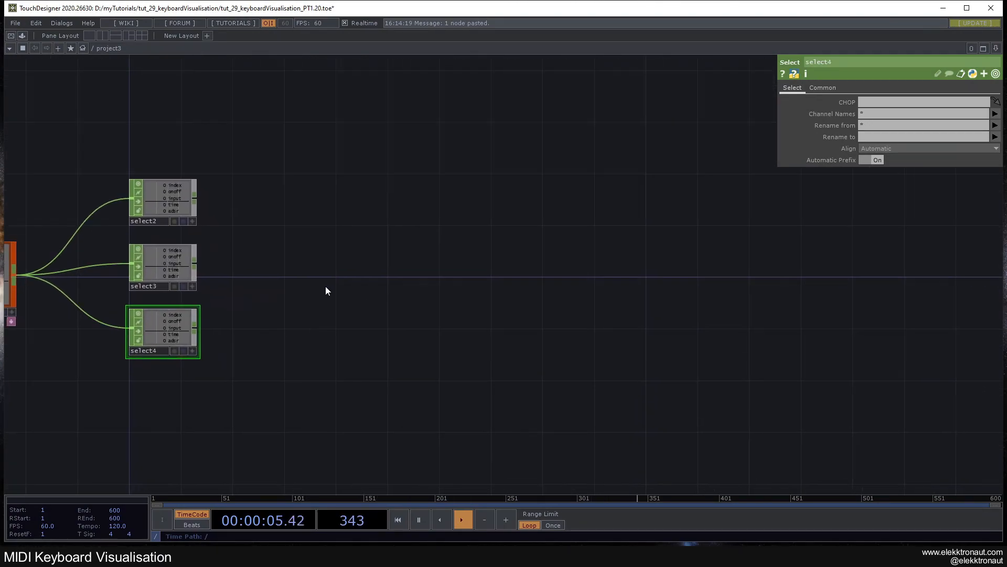
{"action": "right_click", "coordinate": [194, 197]}
{"action": "key", "text": "n"}
{"action": "left_click", "coordinate": [223, 181]}
{"action": "left_click", "coordinate": [536, 264]}
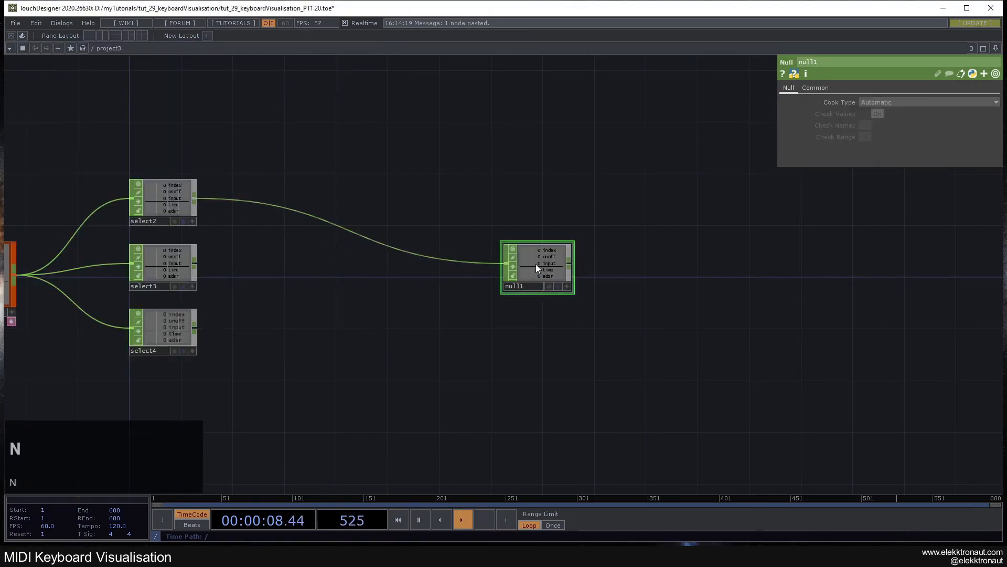
{"action": "left_click_drag", "start_coordinate": [514, 285], "coordinate": [604, 294]}
{"action": "type", "text": "instances"}
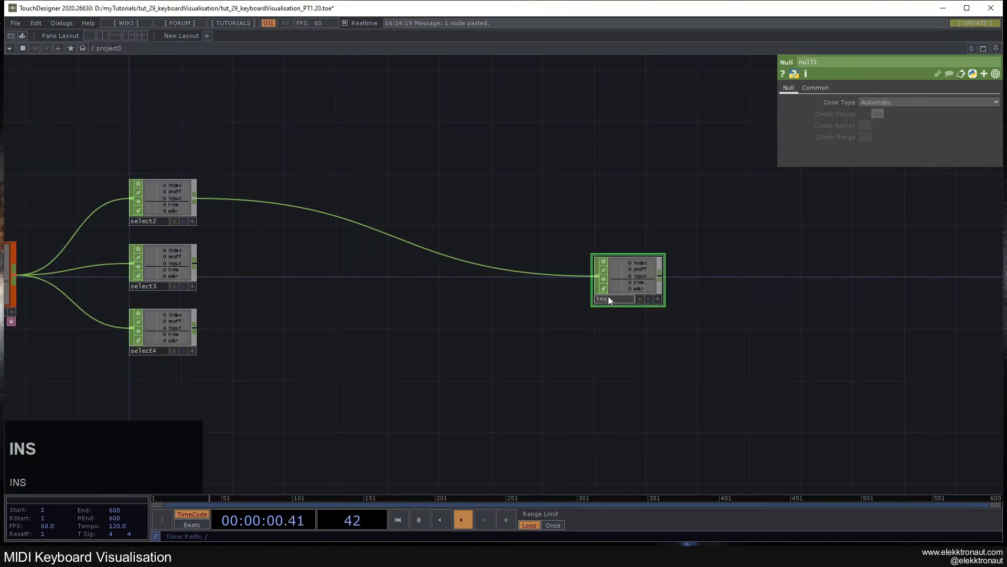
{"action": "key", "text": "Return"}
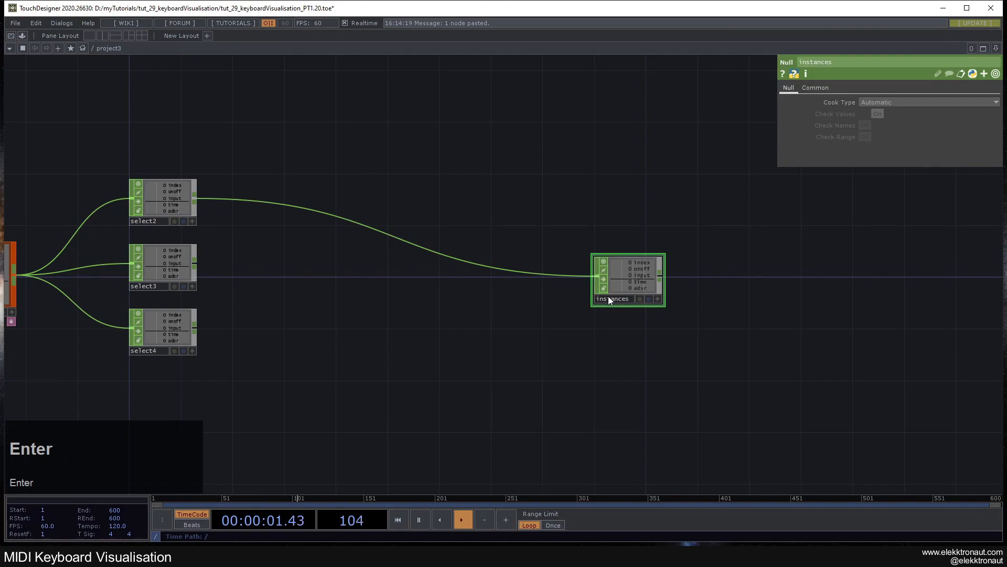
- Insert a Merge CHOP on the wire between select2 and the instances null, and move instances next to it
{"action": "right_click", "coordinate": [447, 258]}
{"action": "left_click", "coordinate": [455, 245]}
{"action": "type", "text": "mer"}
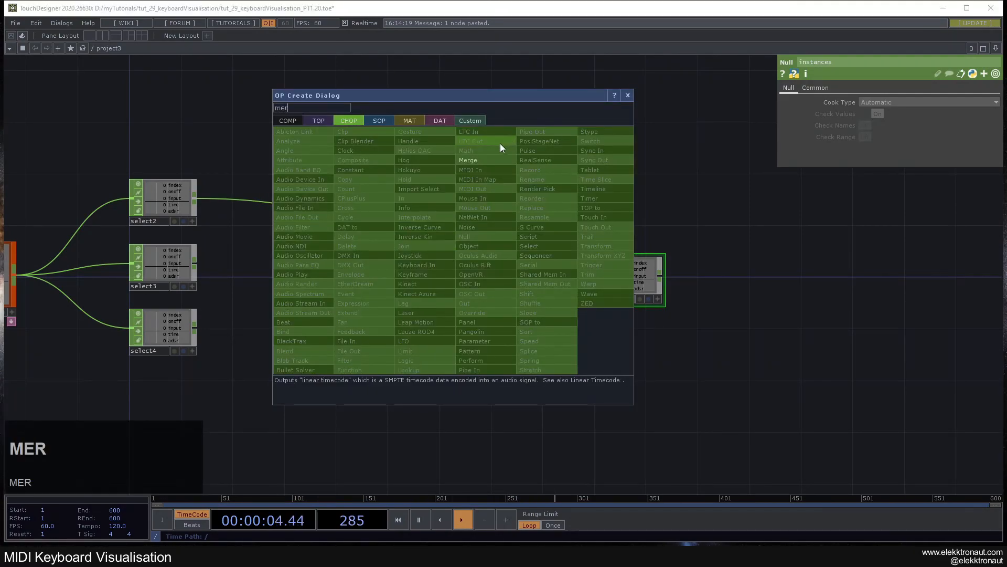
{"action": "left_click", "coordinate": [488, 160]}
{"action": "left_click", "coordinate": [486, 265]}
{"action": "left_click_drag", "start_coordinate": [624, 285], "coordinate": [585, 269]}
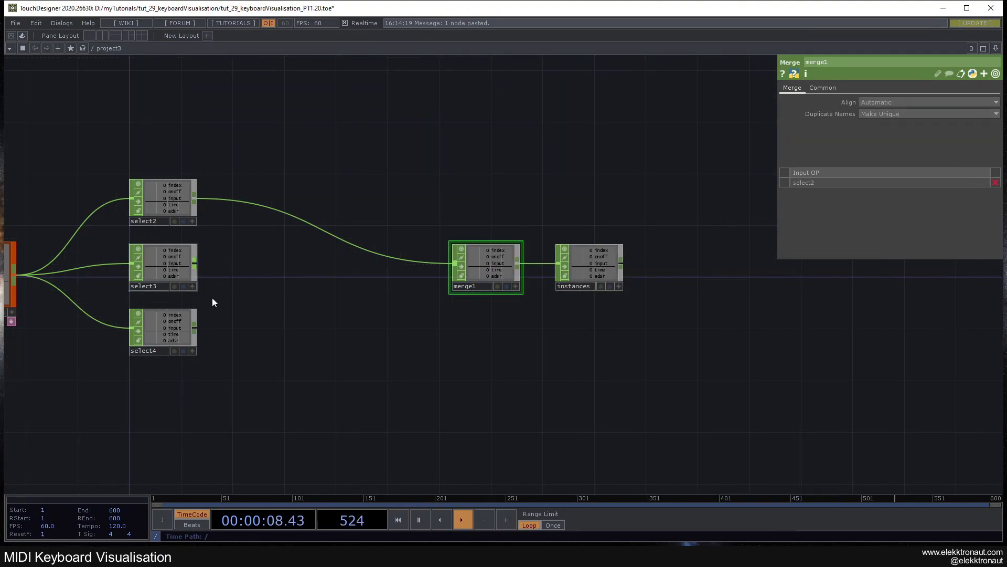
- Connect the outputs of select3 and select4 to merge1's input
{"action": "left_click", "coordinate": [184, 265]}
{"action": "left_click_drag", "start_coordinate": [197, 263], "coordinate": [454, 266]}
{"action": "left_click_drag", "start_coordinate": [439, 328], "coordinate": [268, 389]}
{"action": "left_click_drag", "start_coordinate": [332, 371], "coordinate": [581, 345]}
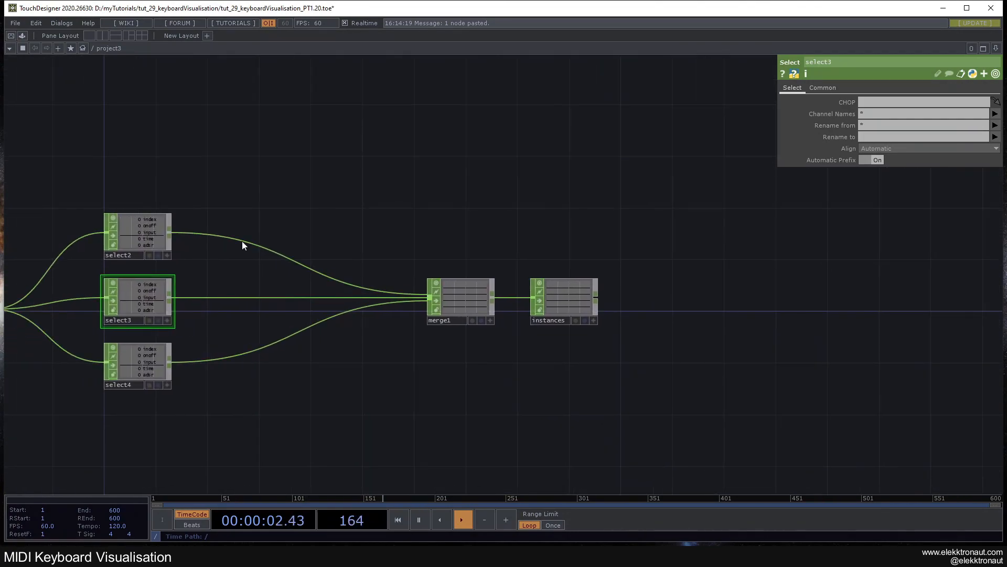
- Add a Circle SOP above merge1 and the instances null
{"action": "left_click_drag", "start_coordinate": [215, 305], "coordinate": [225, 272]}
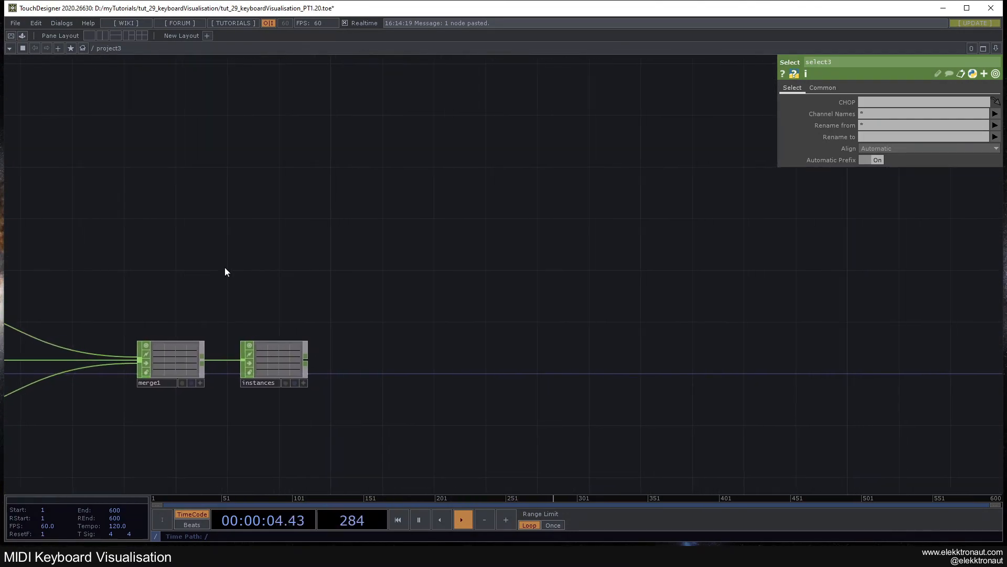
{"action": "double_click", "coordinate": [196, 263]}
{"action": "type", "text": "Cl"}
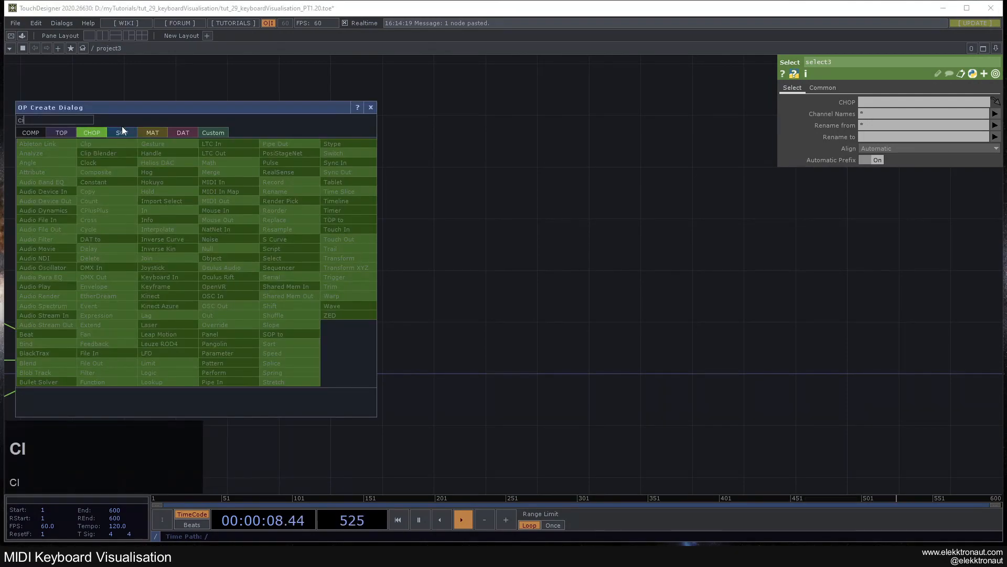
{"action": "left_click", "coordinate": [122, 131]}
{"action": "left_click", "coordinate": [40, 310]}
{"action": "left_click", "coordinate": [213, 256]}
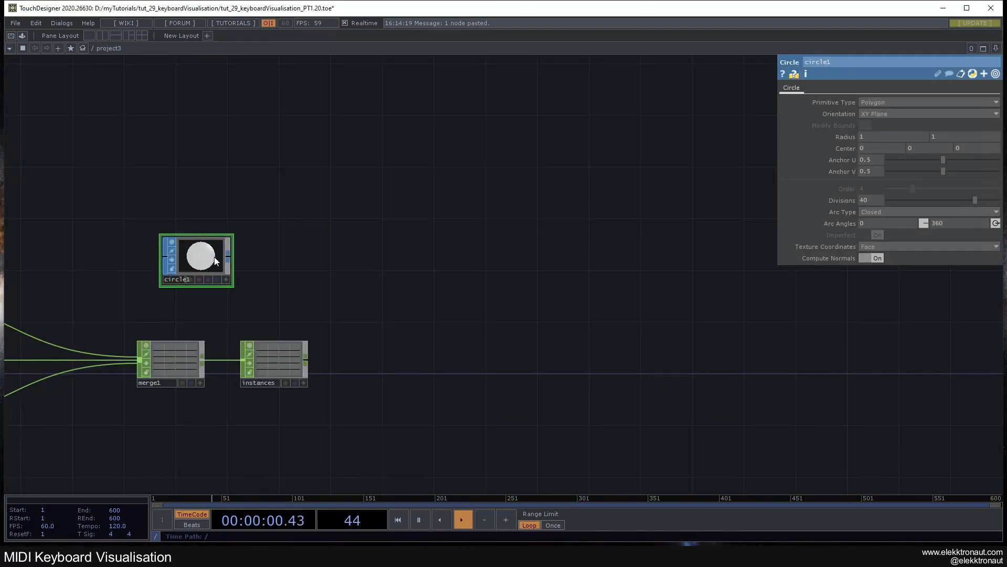
- Append a Transform SOP to circle1's output
{"action": "right_click", "coordinate": [231, 259]}
{"action": "type", "text": "tr"}
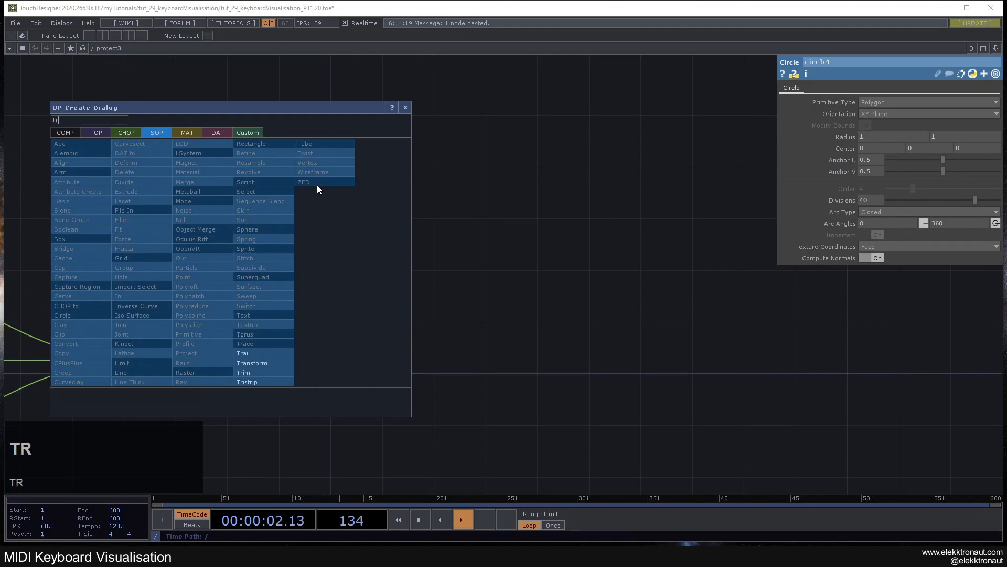
{"action": "left_click", "coordinate": [244, 363]}
{"action": "left_click", "coordinate": [287, 259]}
- Append a Geometry COMP to transform1's output, beside the instances null
{"action": "right_click", "coordinate": [319, 257]}
{"action": "type", "text": "ge"}
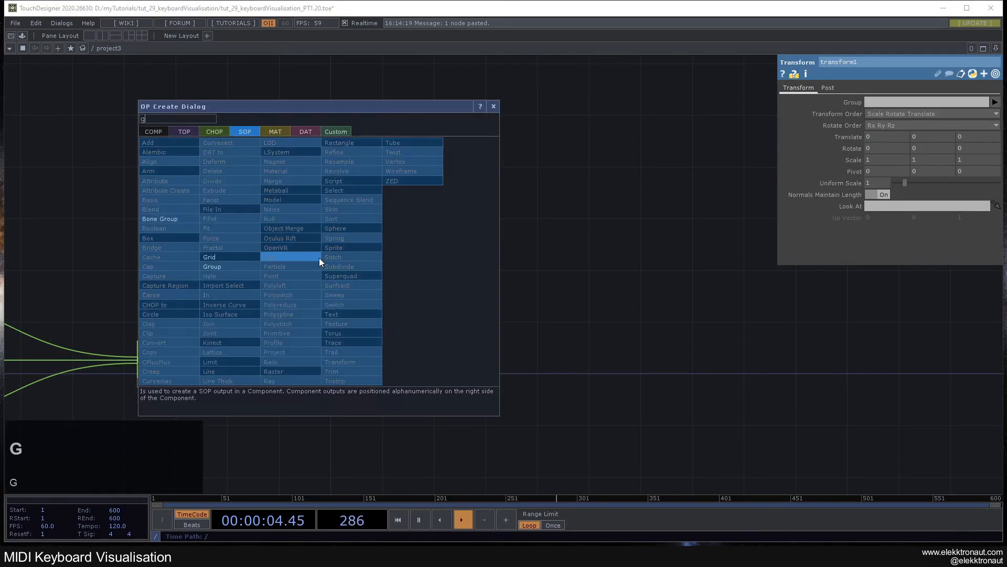
{"action": "left_click", "coordinate": [154, 132]}
{"action": "left_click", "coordinate": [169, 217]}
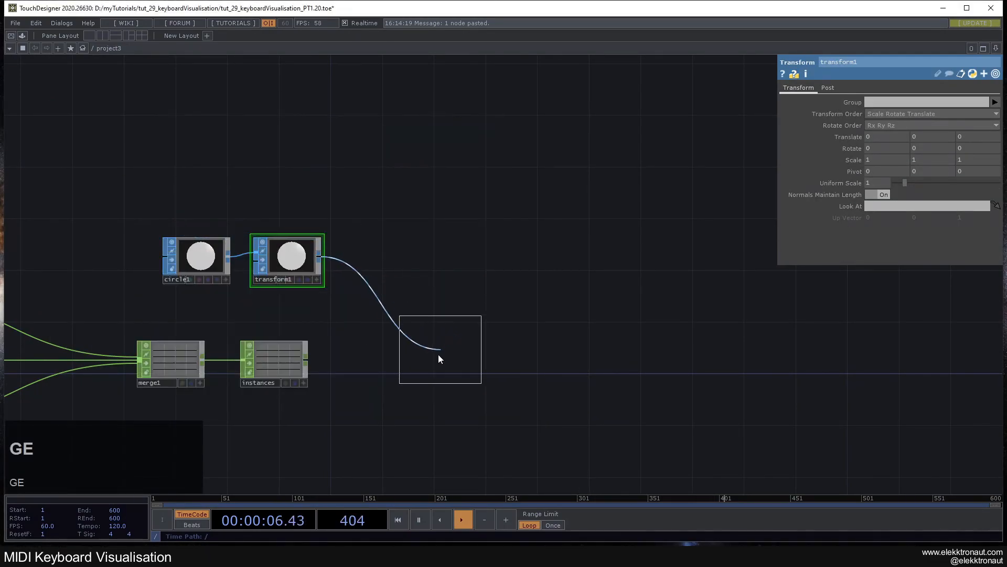
{"action": "left_click", "coordinate": [440, 353]}
- Add a Camera COMP directly above geo1
{"action": "left_click_drag", "start_coordinate": [434, 271], "coordinate": [285, 238]}
{"action": "key", "text": "Tab"}
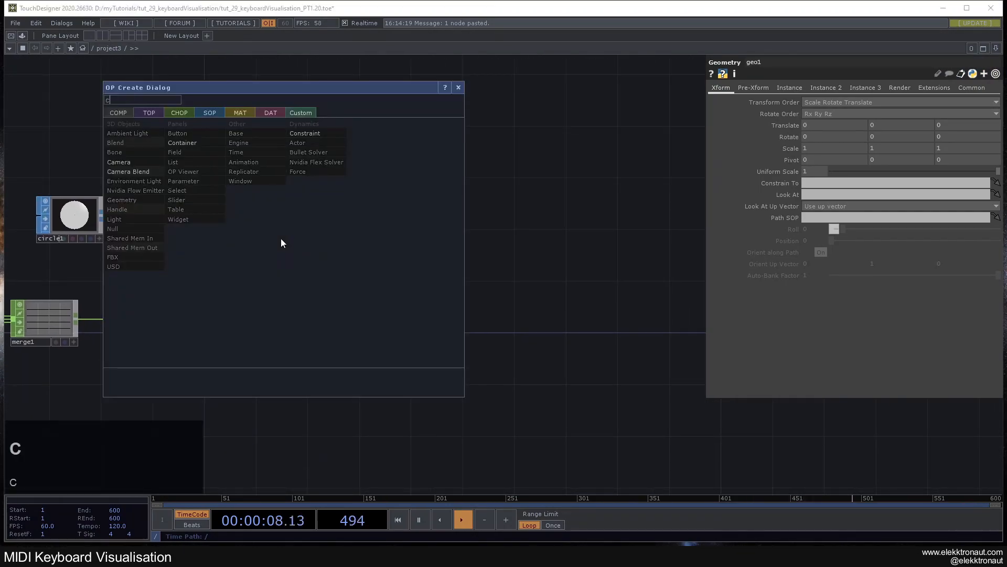
{"action": "left_click", "coordinate": [141, 166]}
{"action": "left_click", "coordinate": [310, 251]}
- Add a Constant MAT below geo1 and assign it to geo1 as its material
{"action": "left_click_drag", "start_coordinate": [350, 372], "coordinate": [329, 329]}
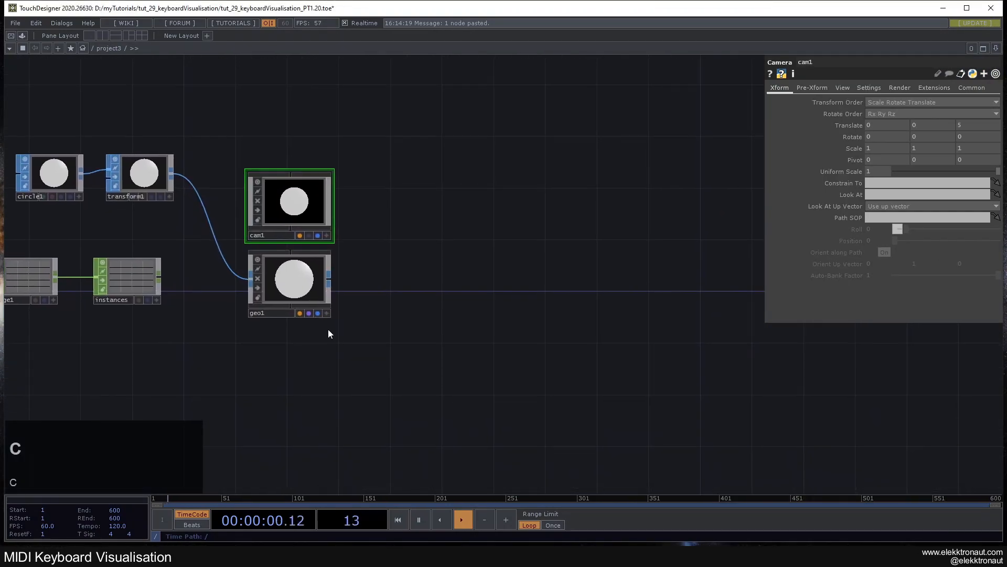
{"action": "double_click", "coordinate": [272, 353]}
{"action": "type", "text": "c"}
{"action": "left_click", "coordinate": [220, 227]}
{"action": "left_click", "coordinate": [127, 259]}
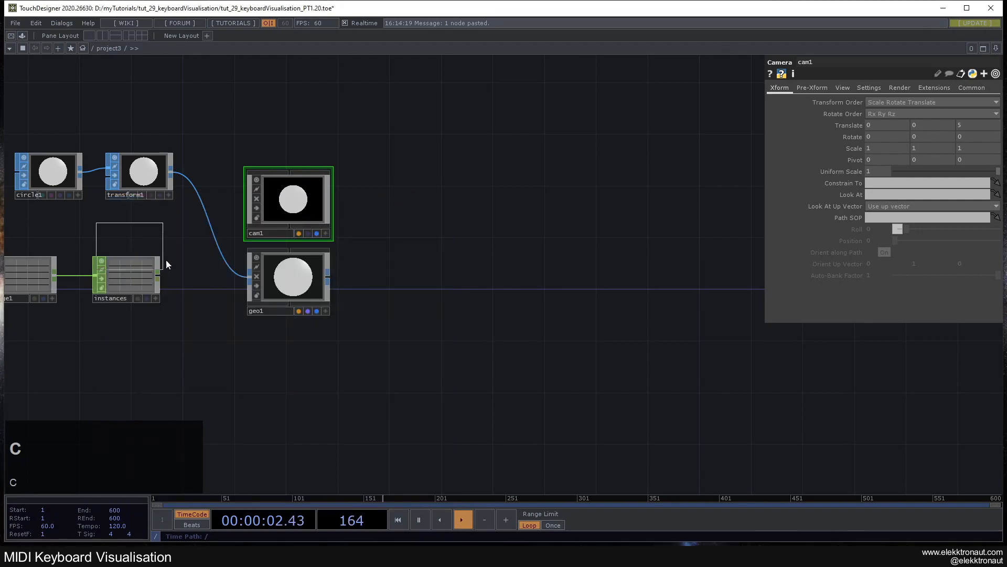
{"action": "left_click", "coordinate": [282, 355]}
{"action": "left_click_drag", "start_coordinate": [282, 351], "coordinate": [284, 274]}
{"action": "left_click", "coordinate": [284, 276]}
{"action": "left_click_drag", "start_coordinate": [332, 296], "coordinate": [200, 287]}
- Add a Render TOP beside geo1
{"action": "double_click", "coordinate": [239, 271]}
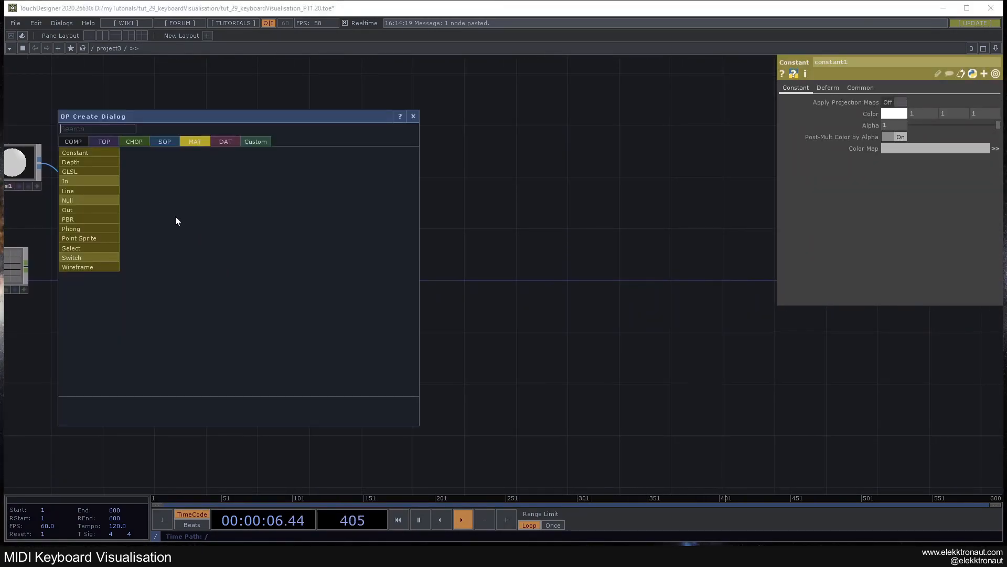
{"action": "type", "text": "re"}
{"action": "left_click", "coordinate": [104, 142]}
{"action": "left_click", "coordinate": [263, 182]}
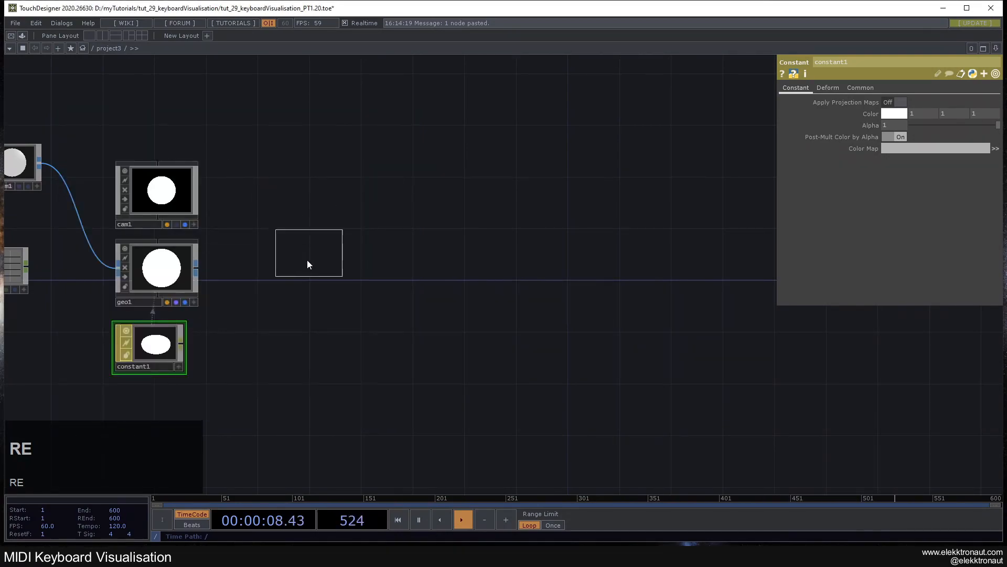
{"action": "left_click", "coordinate": [278, 286]}
- Set render1's resolution to 1920 by 1080 and its pixel format to 32-bit float (RGBA)
{"action": "left_click", "coordinate": [933, 87]}
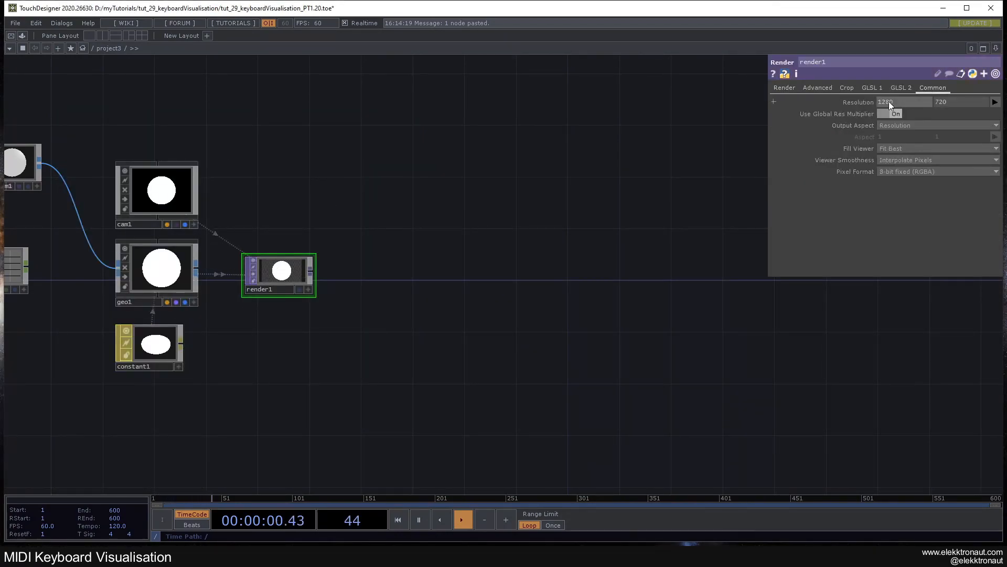
{"action": "type", "text": "1920"}
{"action": "key", "text": "Tab"}
{"action": "type", "text": "1080"}
{"action": "key", "text": "Return"}
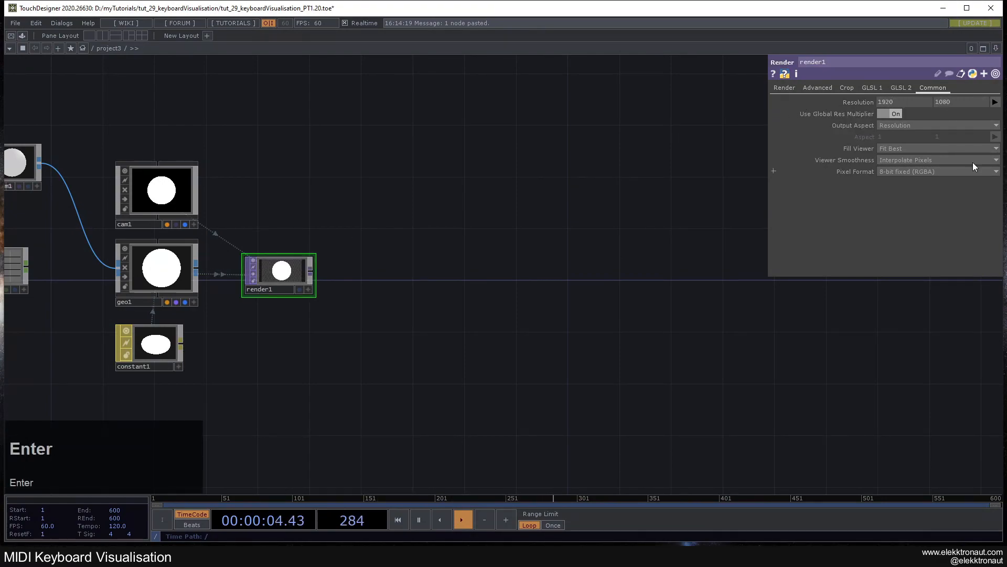
{"action": "left_click", "coordinate": [905, 171]}
{"action": "left_click", "coordinate": [905, 218]}
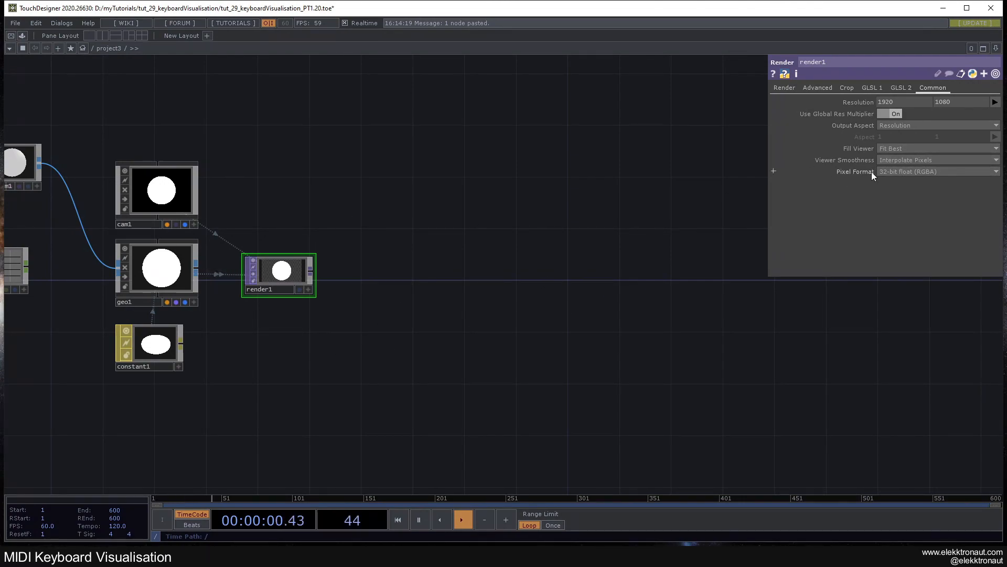
- Set render1's anti-aliasing to 16x (High)
{"action": "left_click", "coordinate": [783, 88]}
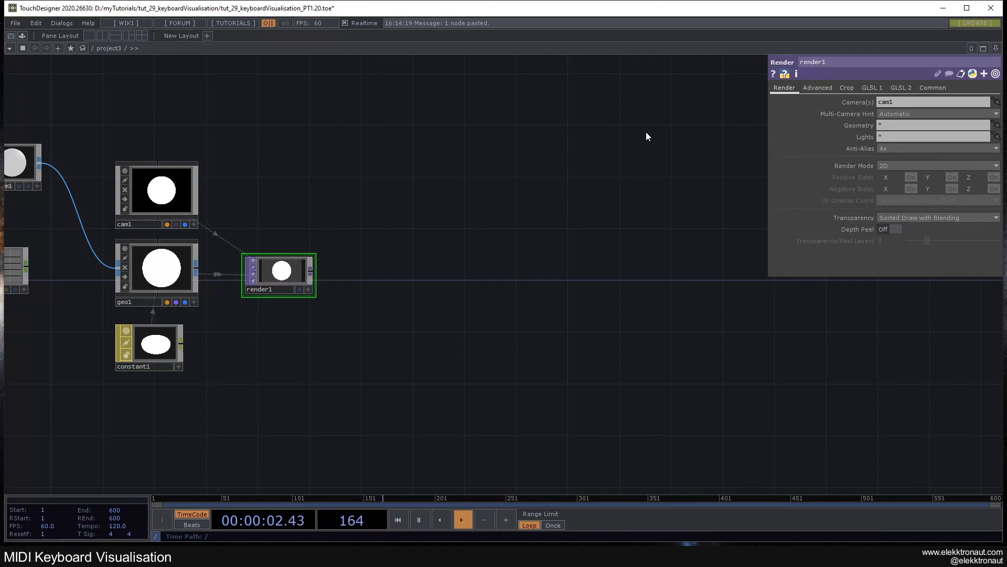
{"action": "left_click", "coordinate": [889, 149]}
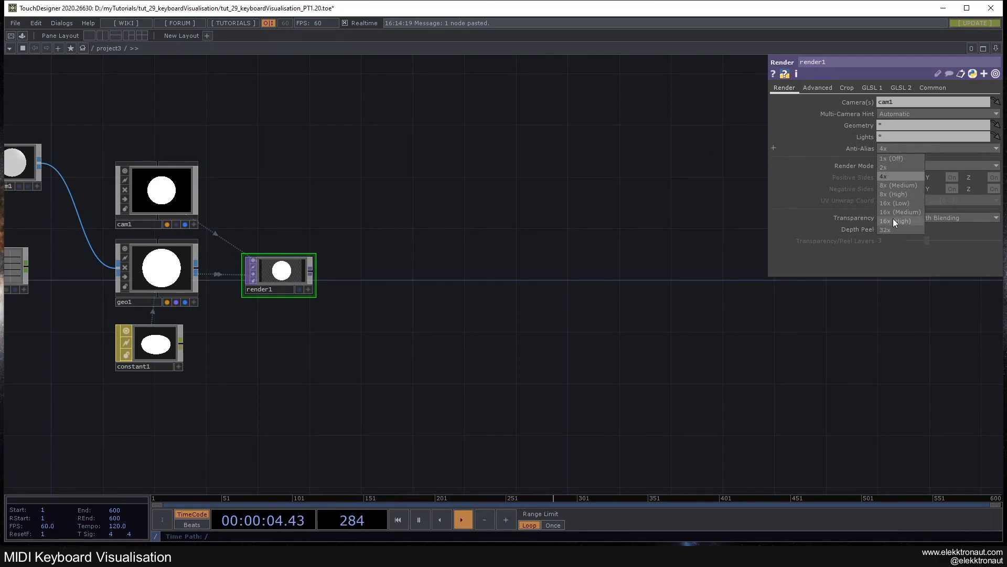
{"action": "left_click", "coordinate": [893, 218]}
- Append a Null TOP well beyond render1's output and rename it bg
{"action": "left_click_drag", "start_coordinate": [472, 263], "coordinate": [295, 241]}
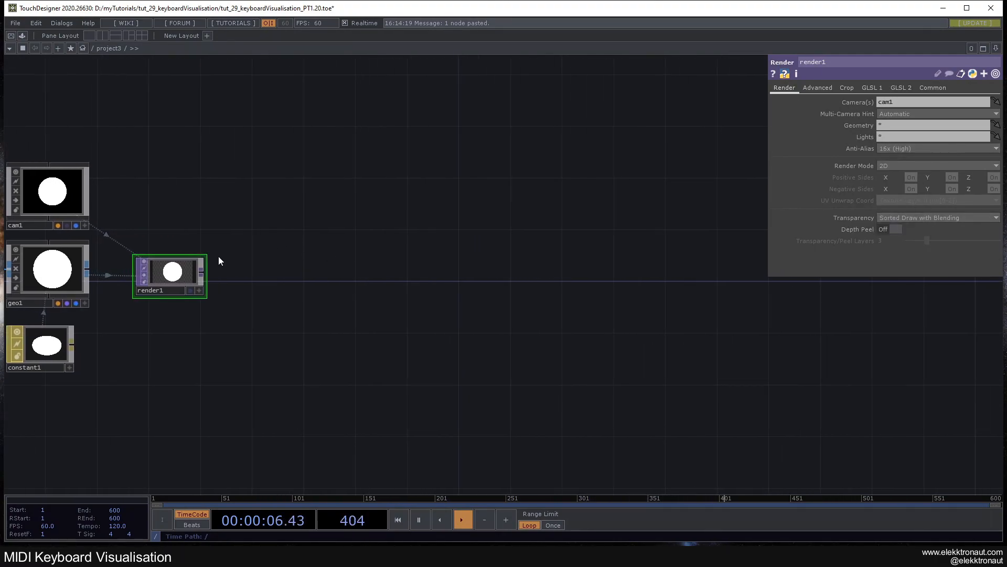
{"action": "key", "text": "alt+n"}
{"action": "left_click", "coordinate": [666, 280]}
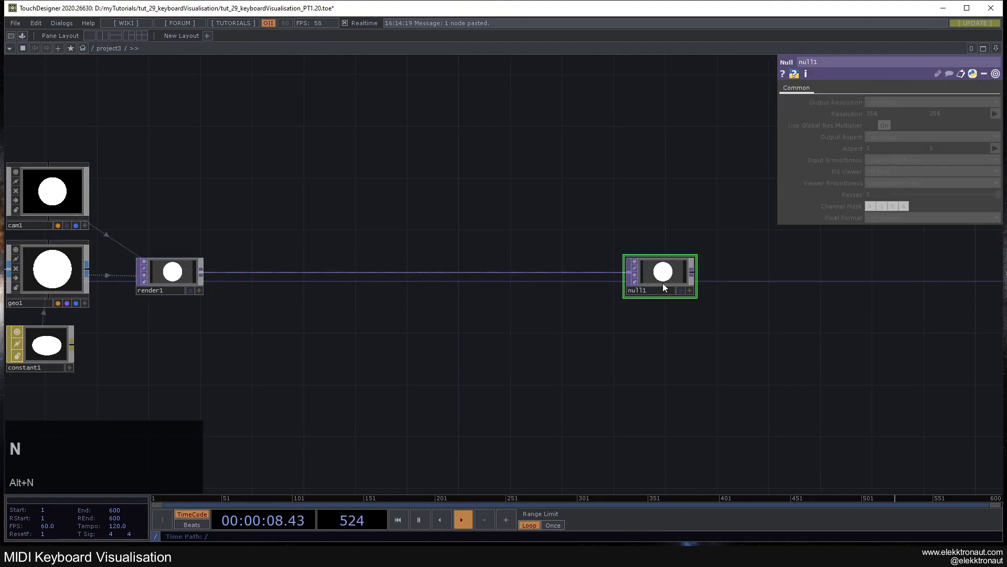
{"action": "left_click", "coordinate": [651, 290]}
{"action": "type", "text": "bg"}
- Display the bg null's image as the network editor background
{"action": "left_click_drag", "start_coordinate": [625, 185], "coordinate": [553, 213]}
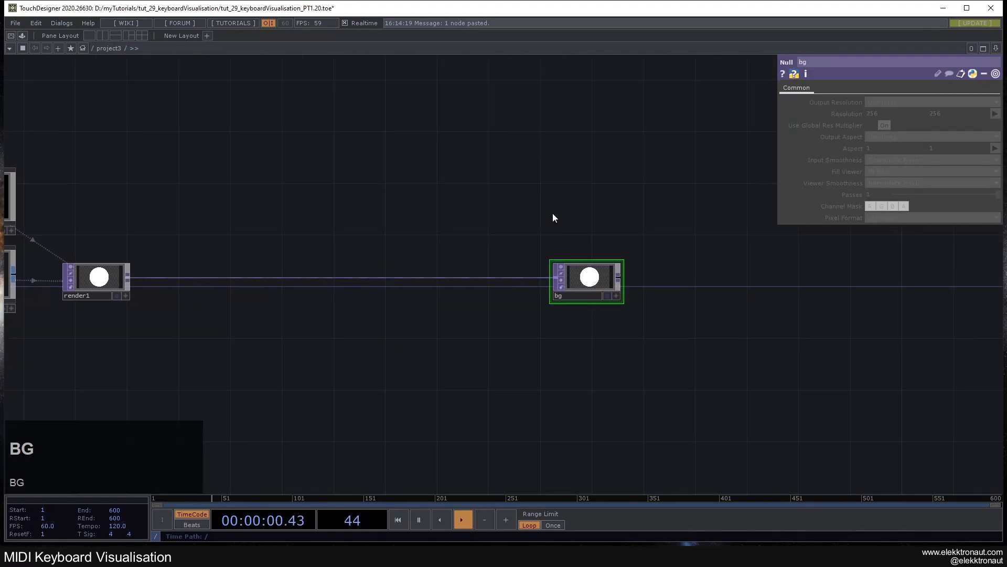
{"action": "left_click", "coordinate": [608, 295]}
{"action": "left_click_drag", "start_coordinate": [532, 310], "coordinate": [619, 299]}
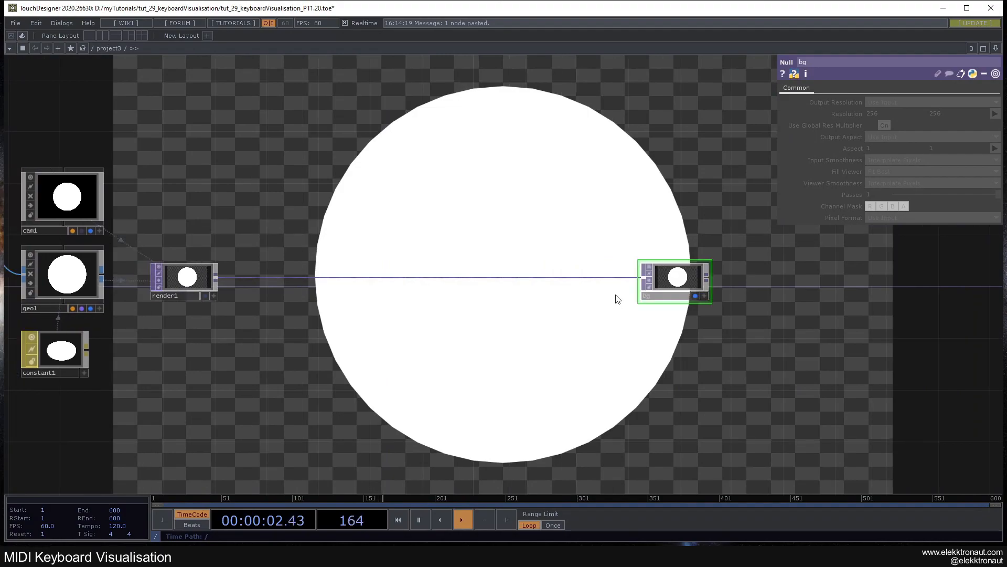
- Make room before the bg null and insert an RGB Key TOP between render1 and bg
{"action": "left_click_drag", "start_coordinate": [674, 281], "coordinate": [777, 281]}
{"action": "right_click", "coordinate": [677, 277]}
{"action": "left_click", "coordinate": [684, 268]}
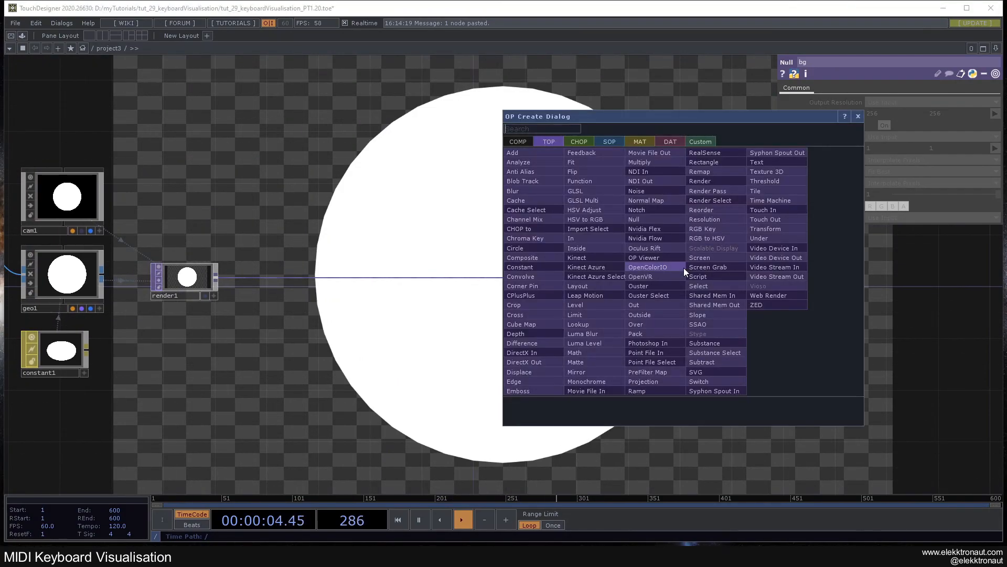
{"action": "type", "text": "rg"}
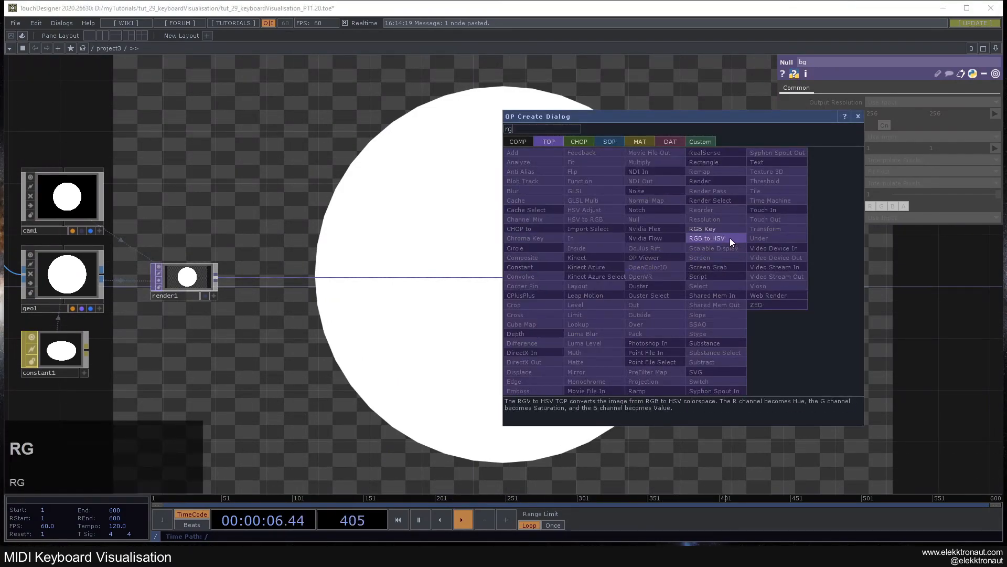
{"action": "left_click", "coordinate": [730, 238]}
{"action": "left_click", "coordinate": [690, 285]}
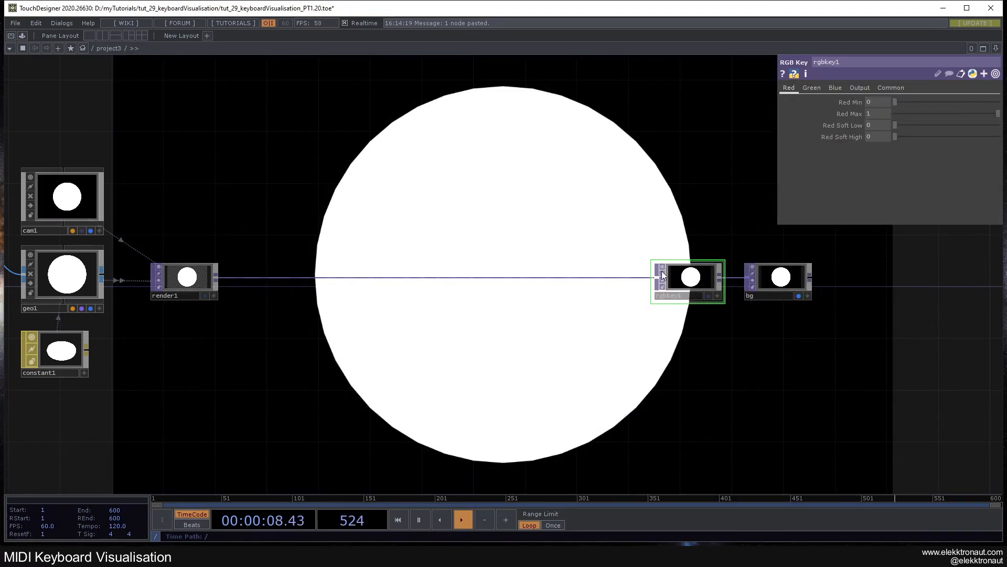
- Set transform1's uniform scale to .1
{"action": "left_click_drag", "start_coordinate": [734, 253], "coordinate": [731, 253]}
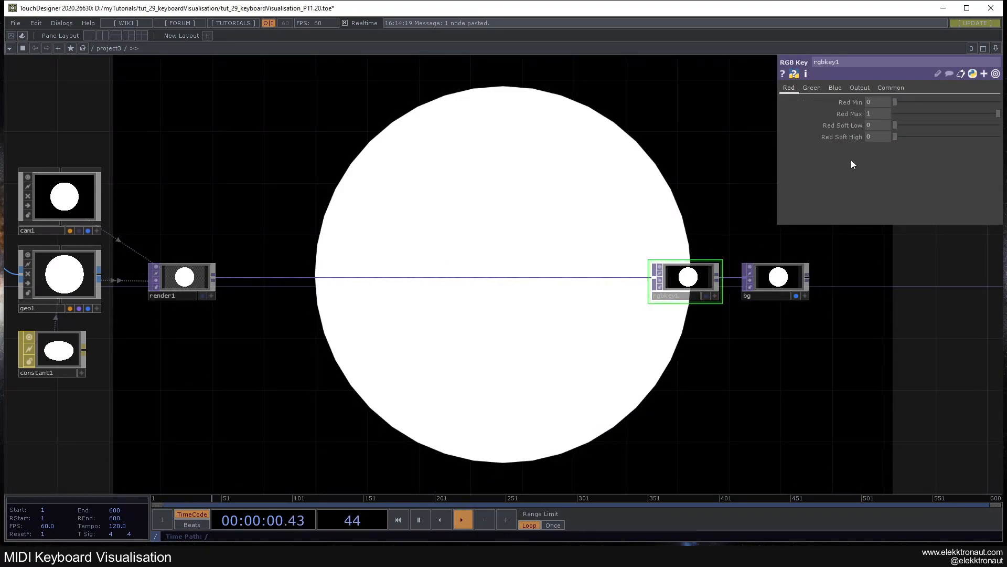
{"action": "left_click_drag", "start_coordinate": [299, 231], "coordinate": [538, 220]}
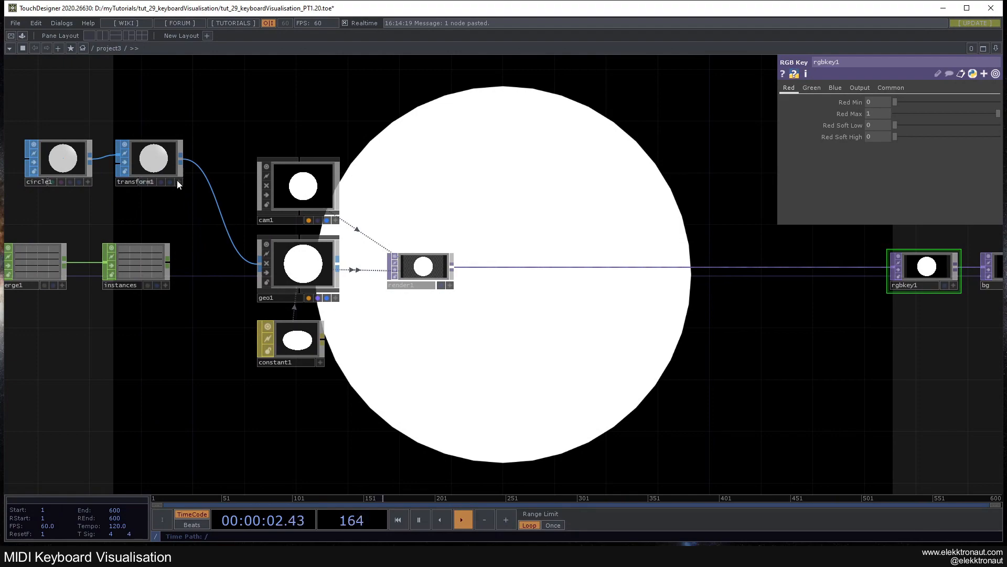
{"action": "left_click", "coordinate": [160, 169]}
{"action": "left_click_drag", "start_coordinate": [164, 211], "coordinate": [198, 209]}
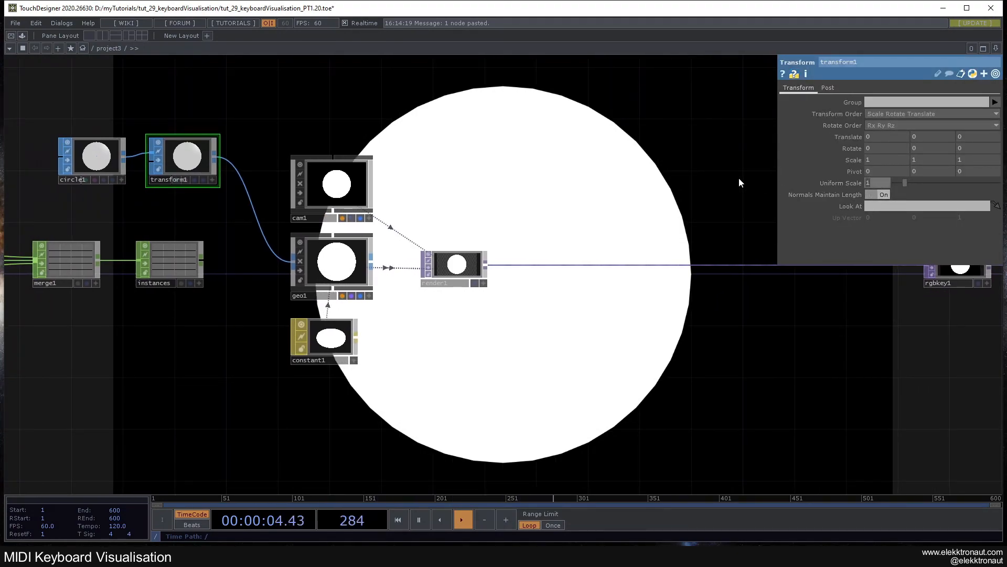
{"action": "type", "text": ".1"}
{"action": "key", "text": "Return"}
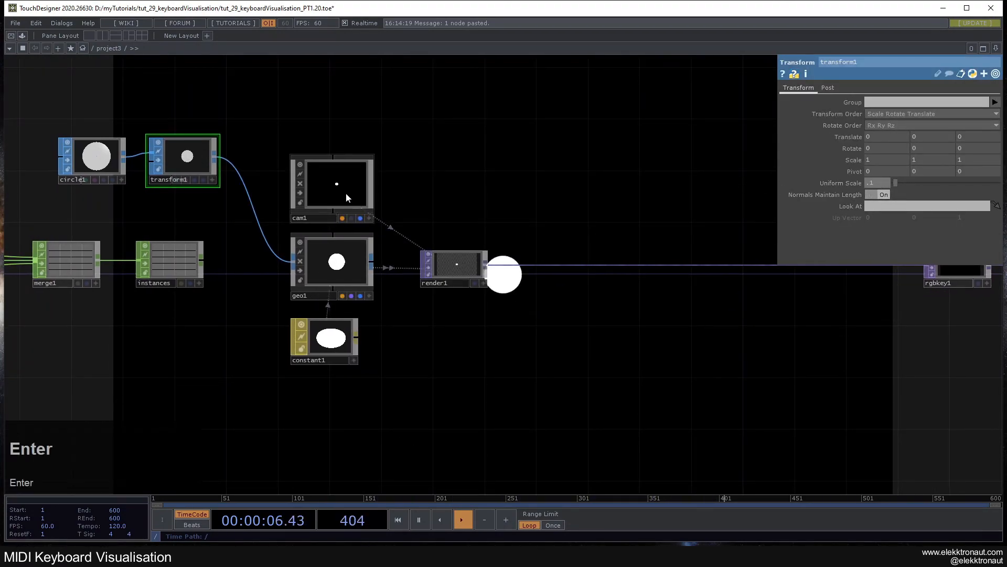
- Set cam1's Z translation to 15
{"action": "left_click", "coordinate": [348, 199]}
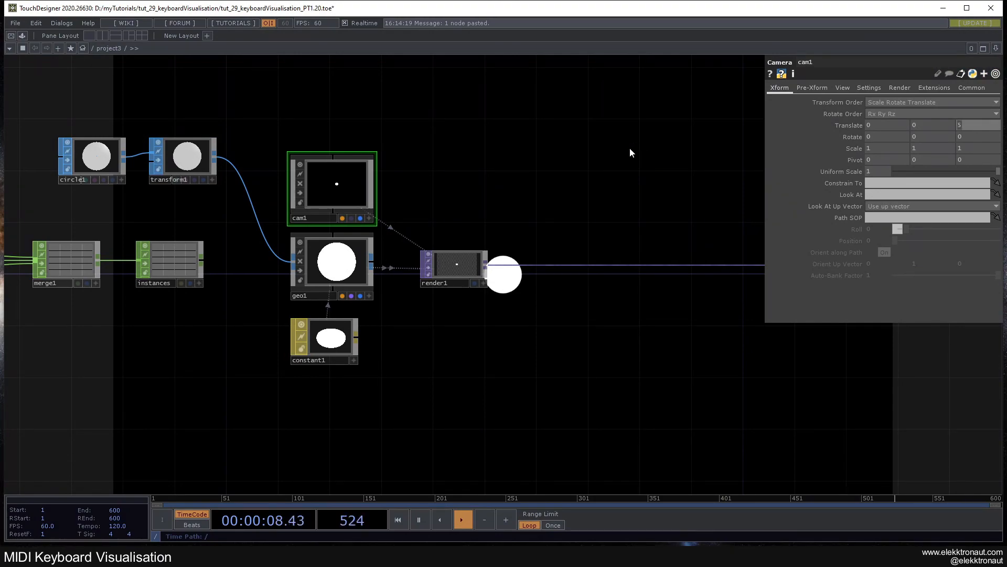
{"action": "type", "text": "15"}
{"action": "key", "text": "Return"}
- Turn off the node viewers of circle1, transform1, cam1, geo1 and constant1
{"action": "left_click_drag", "start_coordinate": [483, 222], "coordinate": [468, 275]}
{"action": "left_click", "coordinate": [285, 218]}
{"action": "left_click", "coordinate": [287, 294]}
{"action": "right_click_drag", "start_coordinate": [82, 158], "coordinate": [152, 206]}
{"action": "left_click", "coordinate": [143, 195]}
{"action": "left_click_drag", "start_coordinate": [457, 362], "coordinate": [432, 313]}
{"action": "left_click", "coordinate": [269, 323]}
{"action": "left_click_drag", "start_coordinate": [285, 326], "coordinate": [287, 340]}
{"action": "left_click_drag", "start_coordinate": [455, 342], "coordinate": [351, 288]}
- Enable instancing on geo1 and assign the instances null as its default instance OP
{"action": "left_click_drag", "start_coordinate": [165, 313], "coordinate": [573, 362]}
{"action": "left_click", "coordinate": [738, 288]}
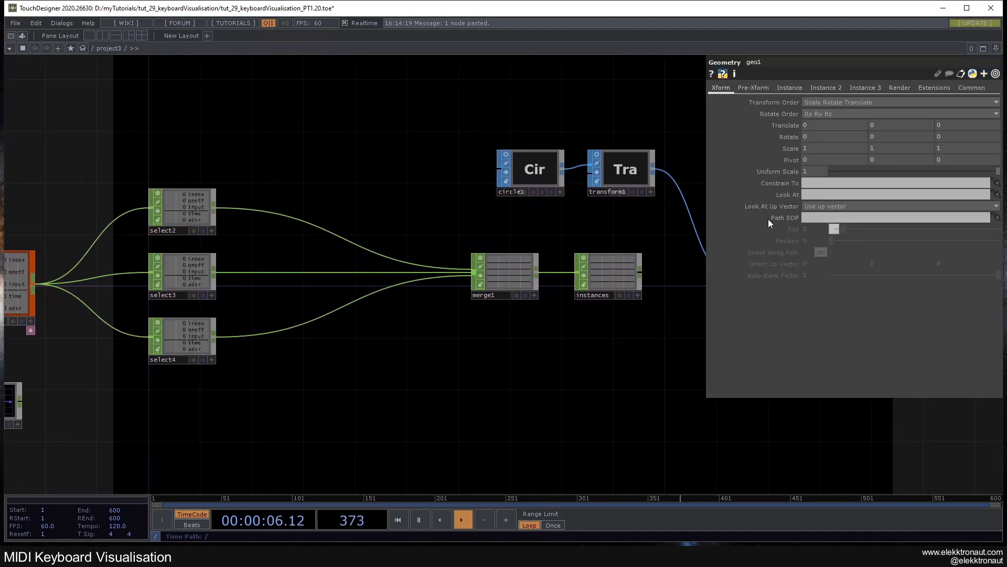
{"action": "left_click", "coordinate": [800, 90]}
{"action": "left_click_drag", "start_coordinate": [700, 113], "coordinate": [621, 125]}
{"action": "left_click", "coordinate": [816, 103]}
{"action": "left_click_drag", "start_coordinate": [448, 286], "coordinate": [810, 135]}
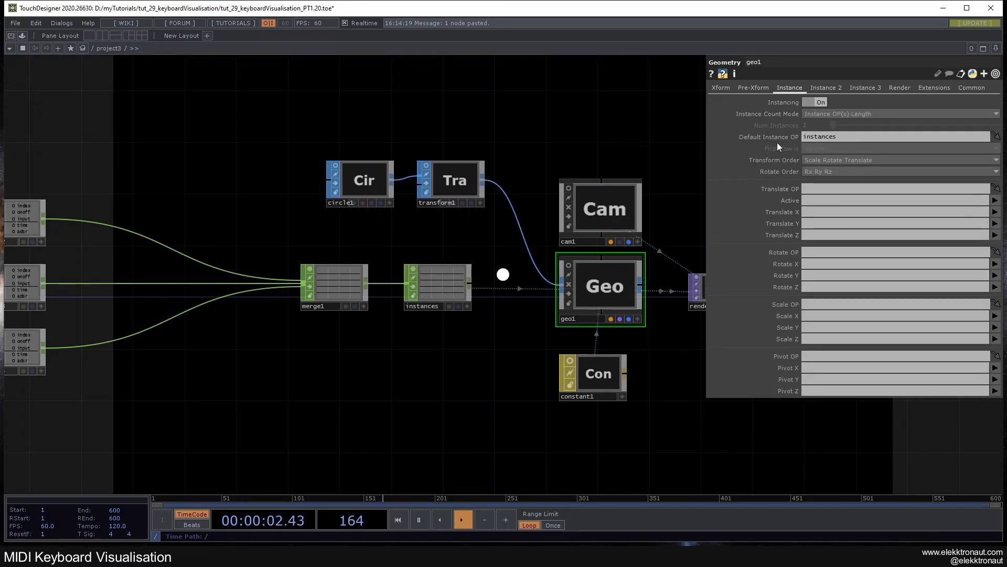
- Limit select2 to the channels index, onoff, time and adsr, leaving out input
{"action": "left_click_drag", "start_coordinate": [422, 326], "coordinate": [631, 259]}
{"action": "left_click_drag", "start_coordinate": [247, 319], "coordinate": [311, 350]}
{"action": "left_click", "coordinate": [313, 186]}
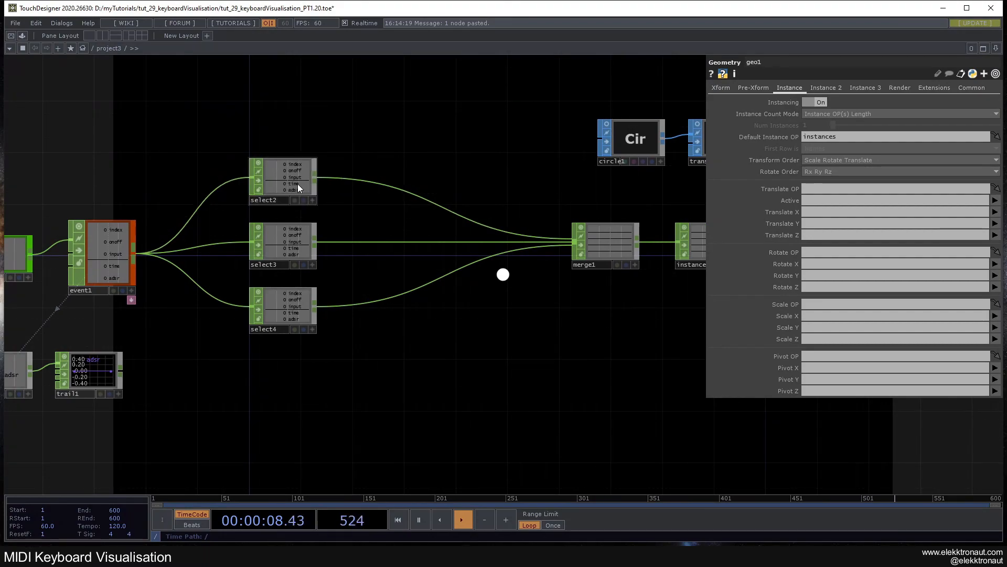
{"action": "left_click", "coordinate": [992, 115]}
{"action": "left_click", "coordinate": [993, 126]}
{"action": "left_click", "coordinate": [994, 116]}
{"action": "left_click", "coordinate": [992, 136]}
{"action": "left_click", "coordinate": [995, 116]}
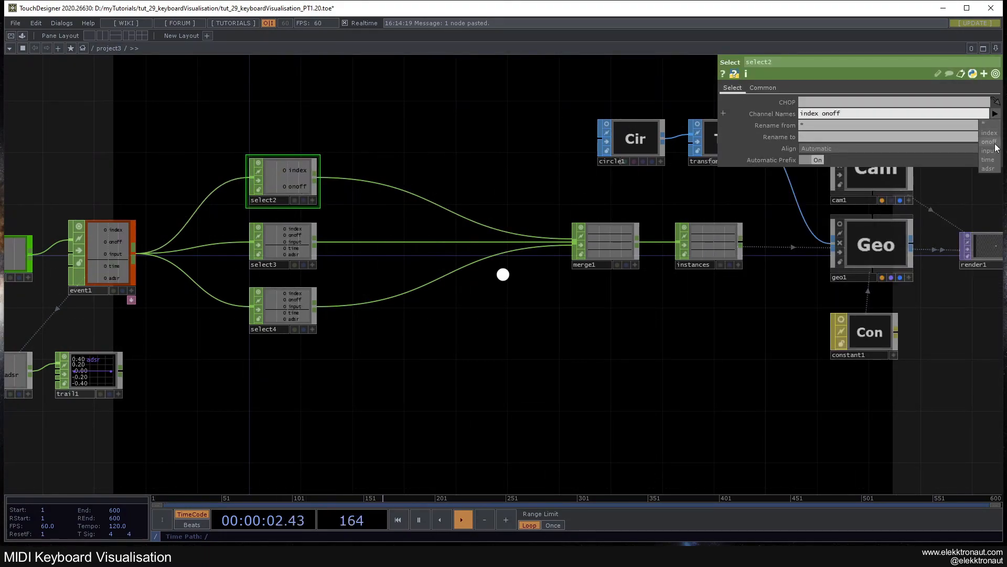
{"action": "left_click", "coordinate": [995, 151]}
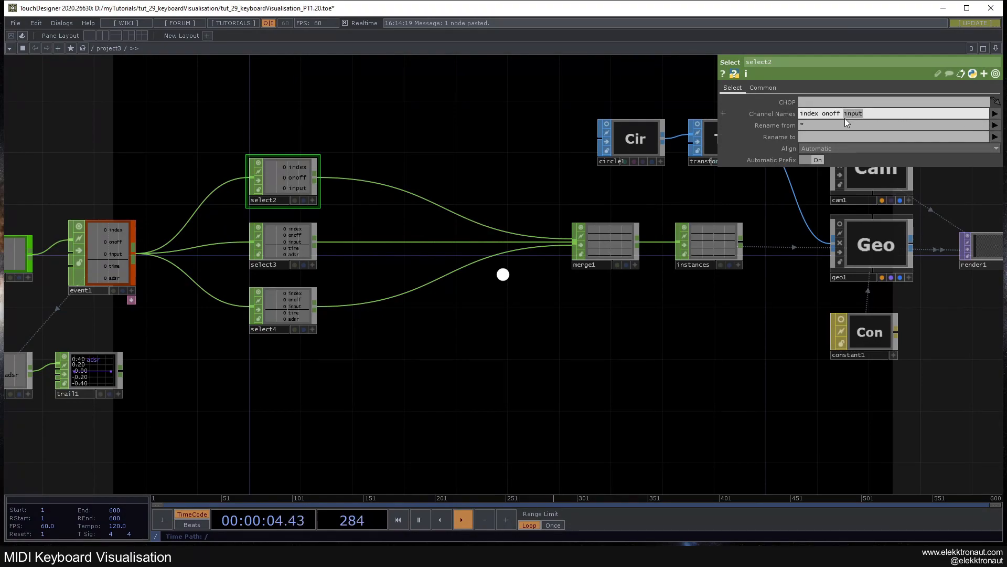
{"action": "key", "text": "BackSpace"}
{"action": "left_click", "coordinate": [996, 114]}
{"action": "left_click", "coordinate": [994, 160]}
{"action": "left_click", "coordinate": [995, 114]}
{"action": "left_click", "coordinate": [994, 169]}
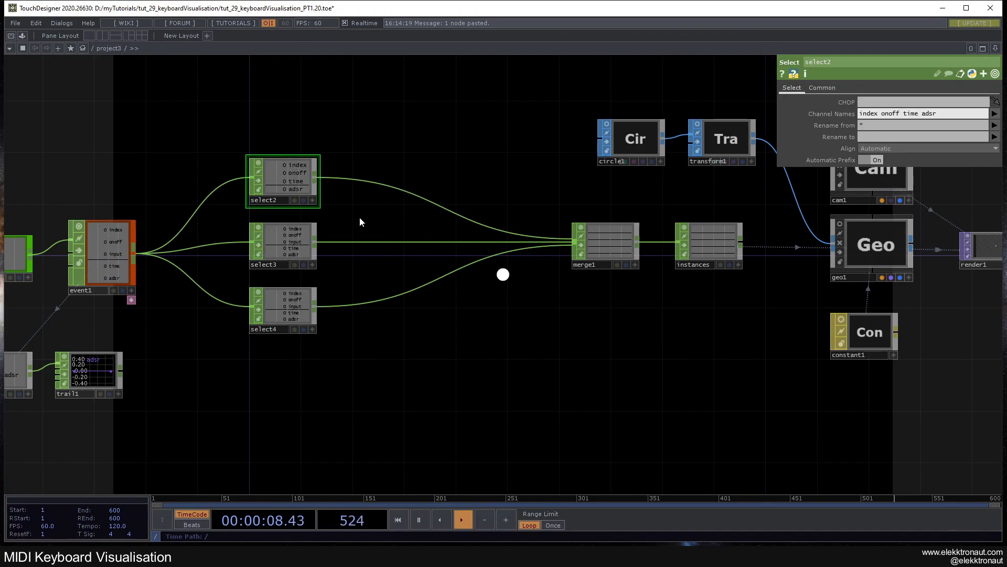
- Limit select3 to the input channel and select4 to the index channel
{"action": "left_click", "coordinate": [304, 242]}
{"action": "left_click", "coordinate": [994, 114]}
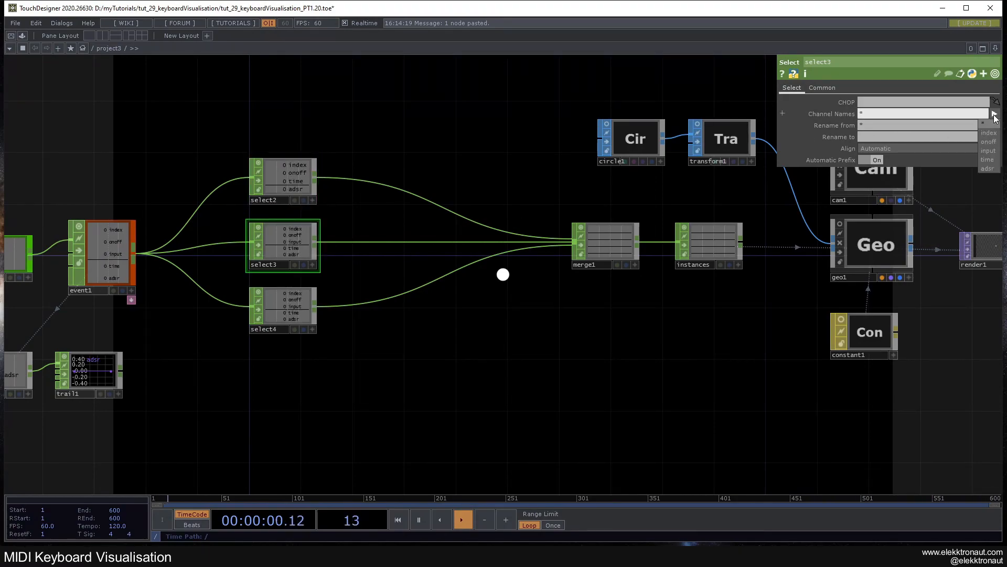
{"action": "left_click", "coordinate": [989, 152]}
{"action": "left_click", "coordinate": [297, 300]}
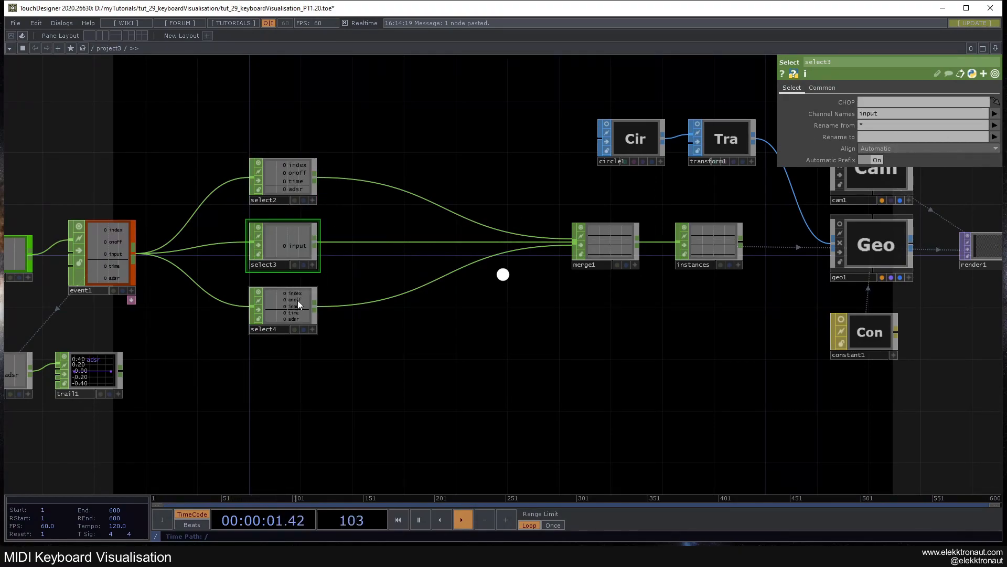
{"action": "left_click", "coordinate": [994, 115]}
{"action": "left_click", "coordinate": [989, 129]}
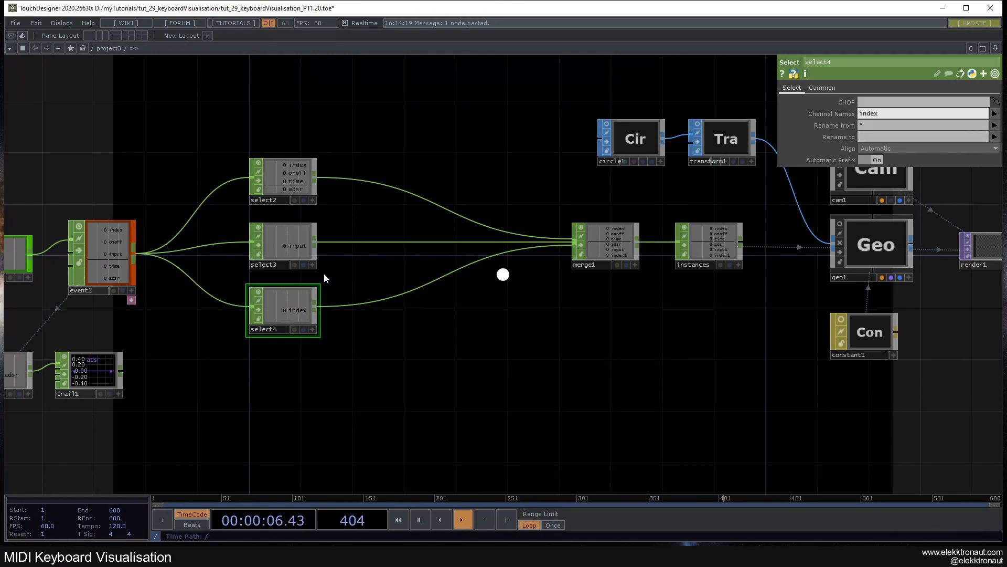
- Space the three Select CHOPs farther apart vertically, with select2 higher and select4 lower around select3
{"action": "left_click_drag", "start_coordinate": [274, 304], "coordinate": [274, 343]}
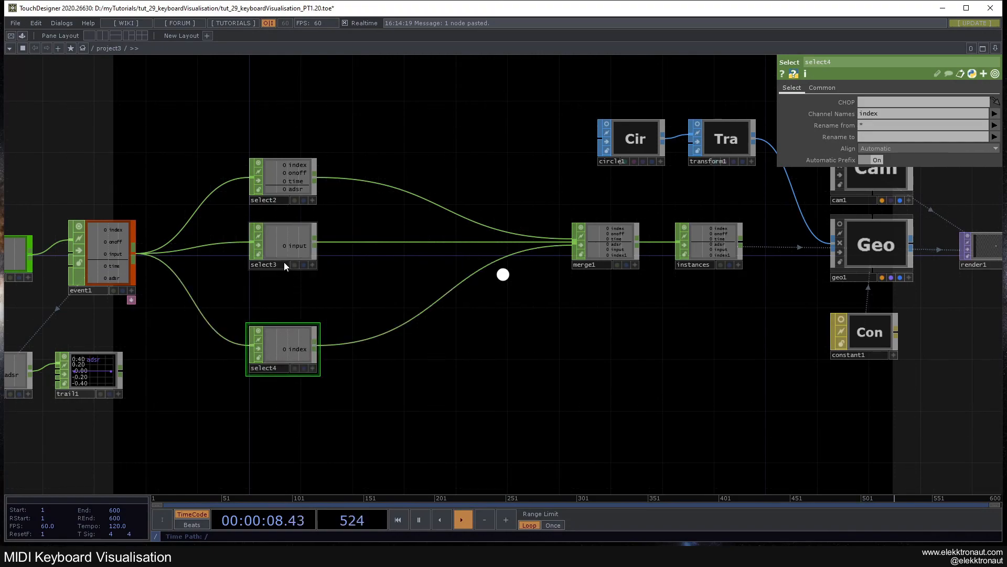
{"action": "left_click_drag", "start_coordinate": [284, 263], "coordinate": [284, 288]}
{"action": "left_click_drag", "start_coordinate": [298, 192], "coordinate": [298, 152]}
{"action": "left_click_drag", "start_coordinate": [288, 261], "coordinate": [287, 236]}
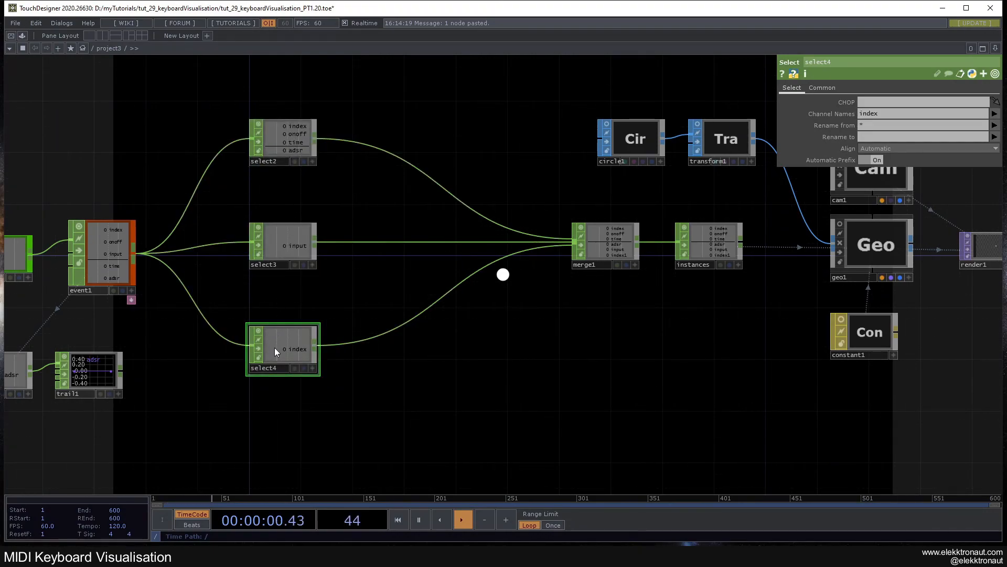
- Insert a Lookup CHOP between select4 and merge1
{"action": "scroll", "coordinate": [317, 361], "scroll_direction": "up", "scroll_amount": 4}
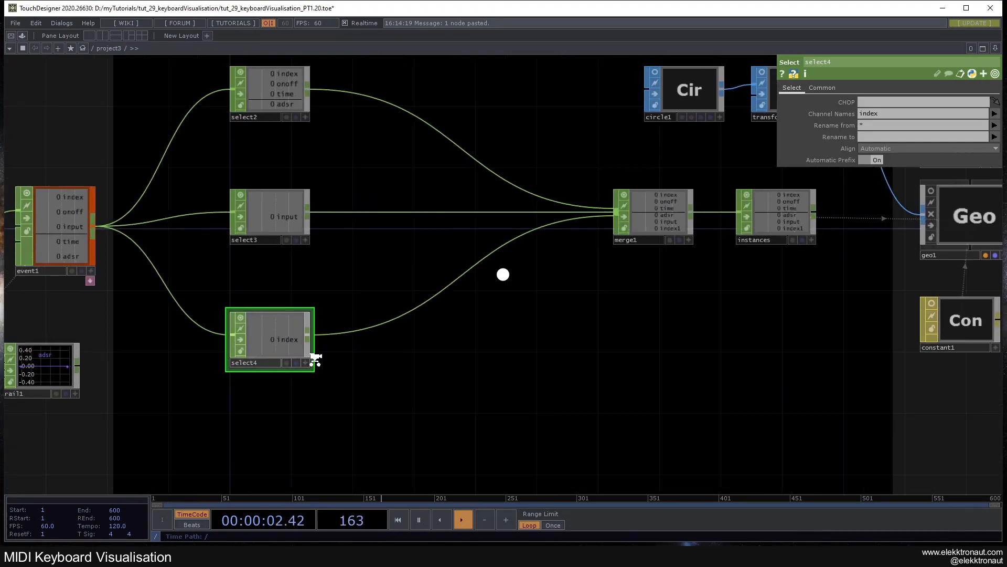
{"action": "left_click_drag", "start_coordinate": [393, 349], "coordinate": [459, 332]}
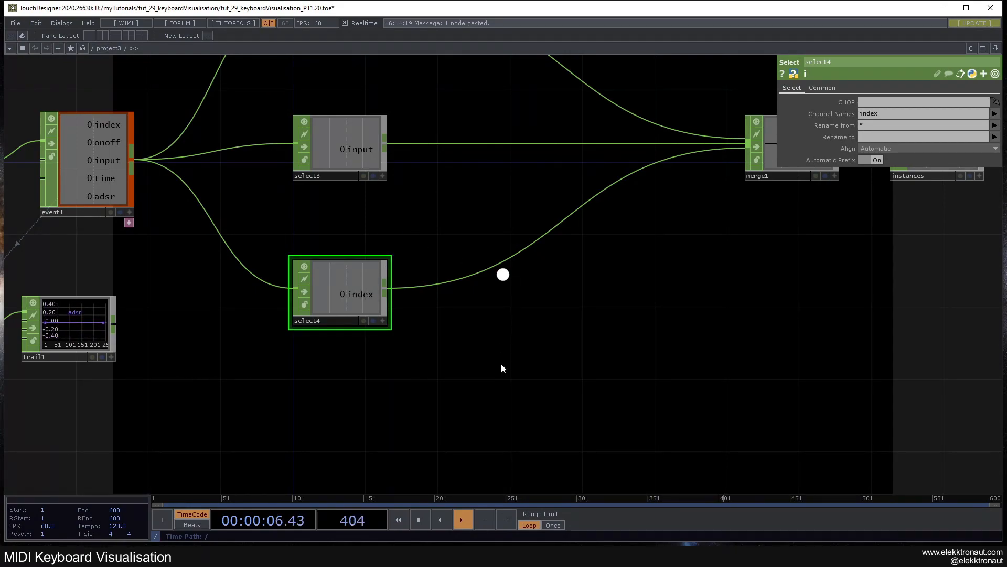
{"action": "left_click_drag", "start_coordinate": [577, 394], "coordinate": [512, 273]}
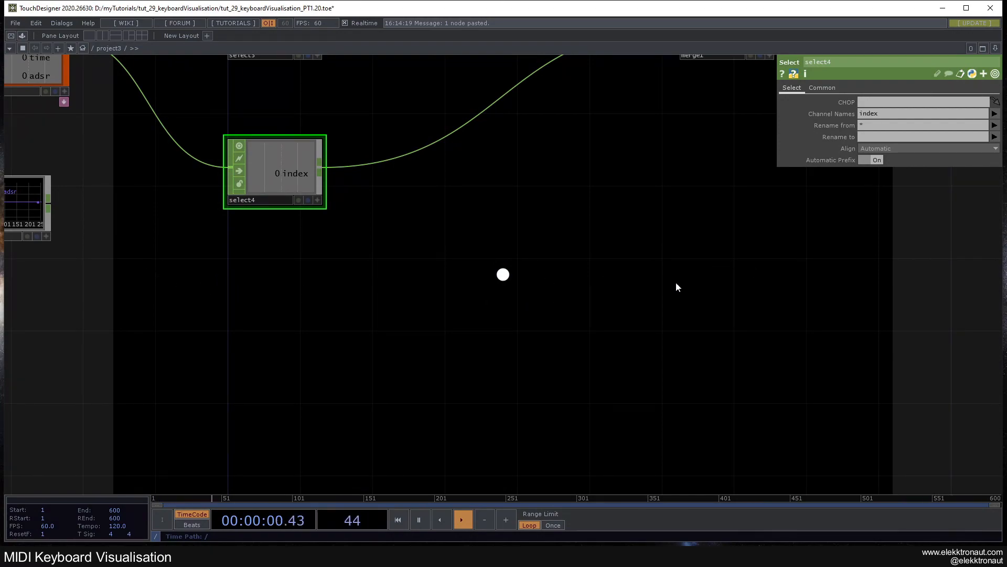
{"action": "left_click_drag", "start_coordinate": [410, 278], "coordinate": [403, 337]}
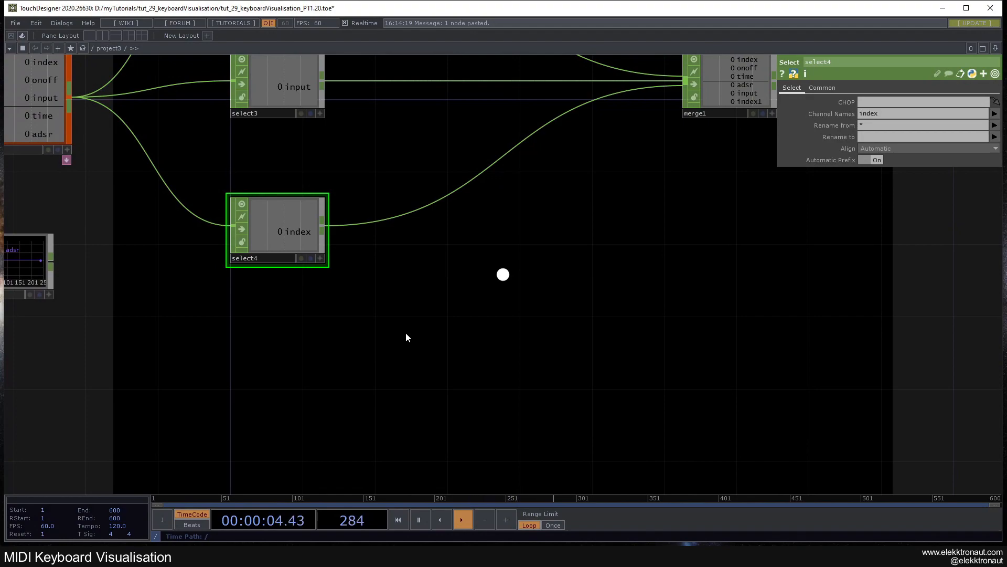
{"action": "right_click", "coordinate": [352, 227]}
{"action": "left_click", "coordinate": [367, 216]}
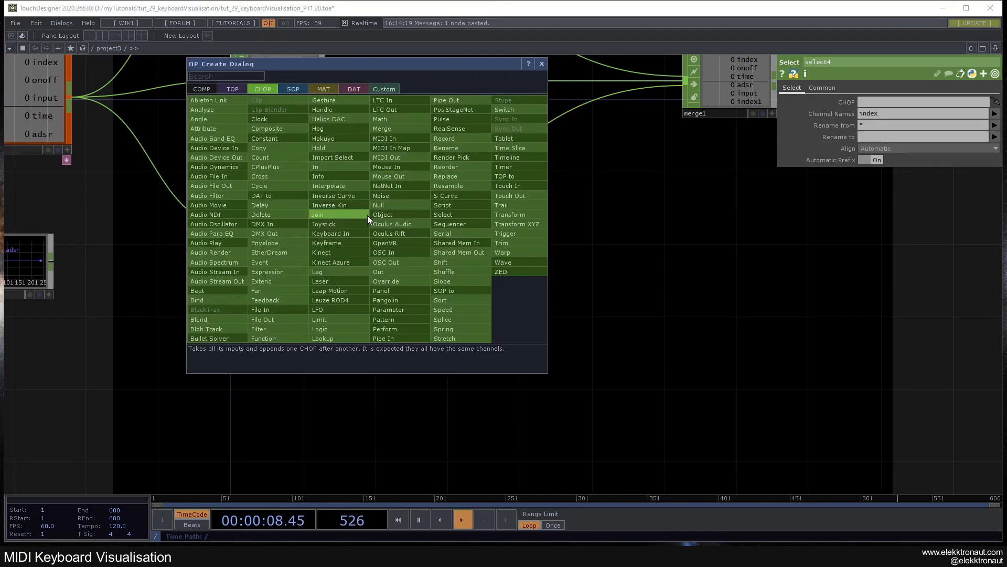
{"action": "type", "text": "loo"}
{"action": "left_click", "coordinate": [326, 339]}
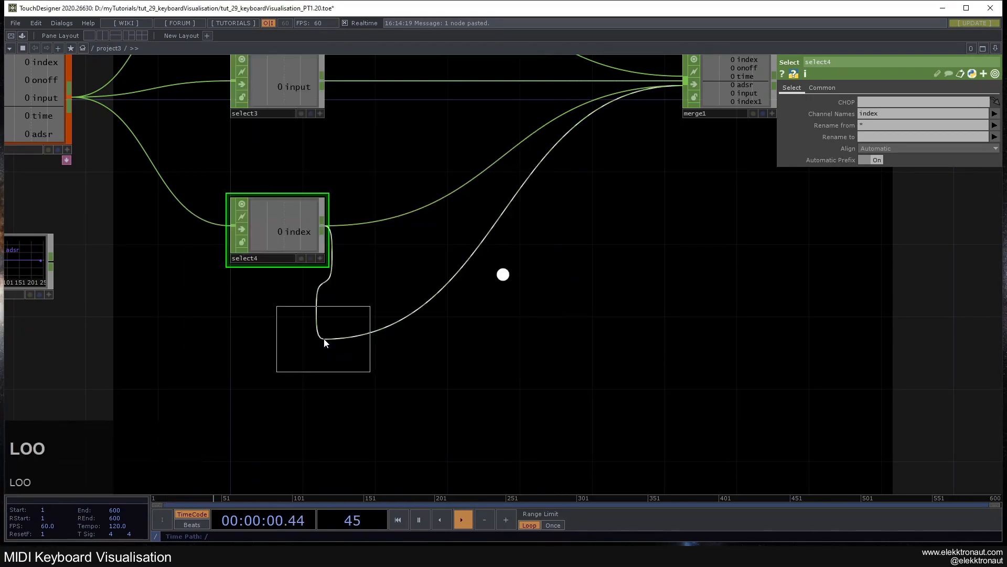
{"action": "left_click", "coordinate": [414, 239]}
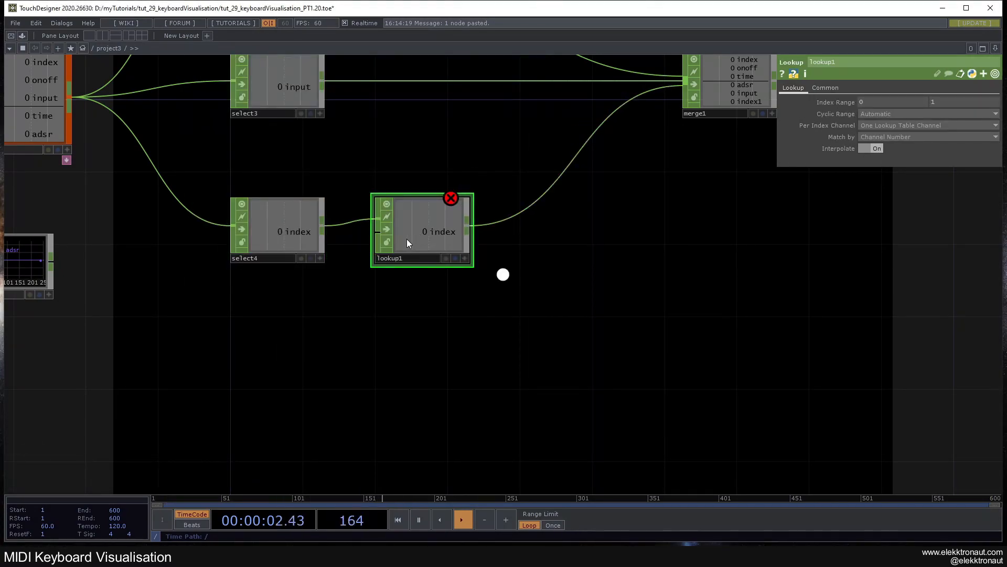
- Add a Pattern CHOP feeding lookup1's second input and place it directly beneath select4
{"action": "right_click", "coordinate": [378, 236]}
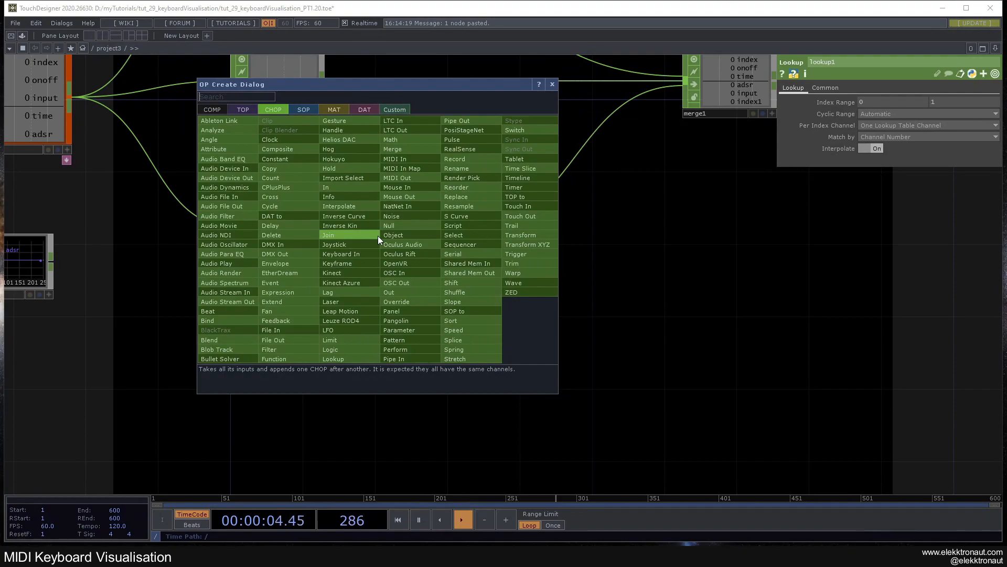
{"action": "type", "text": "p"}
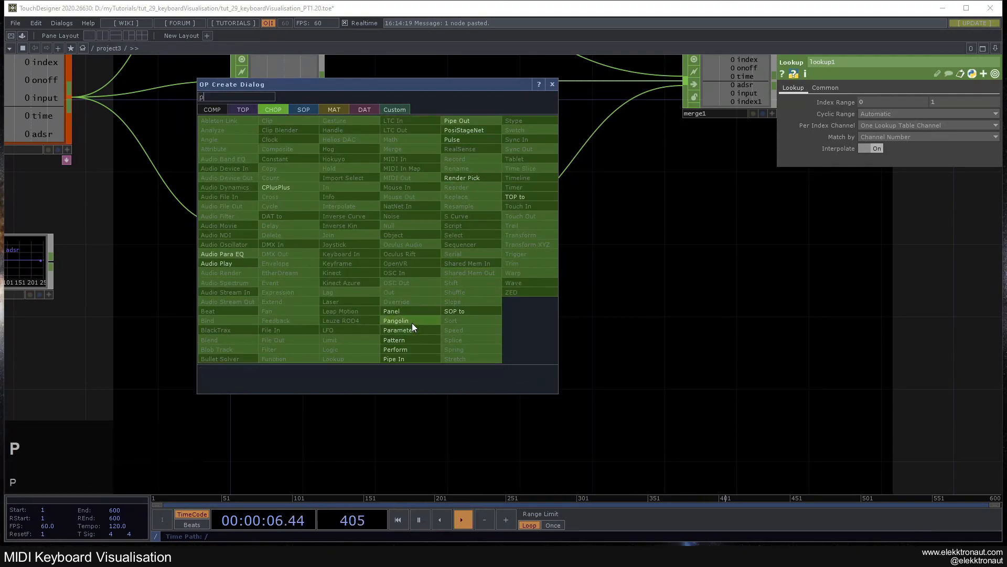
{"action": "left_click", "coordinate": [402, 341]}
{"action": "left_click", "coordinate": [285, 340]}
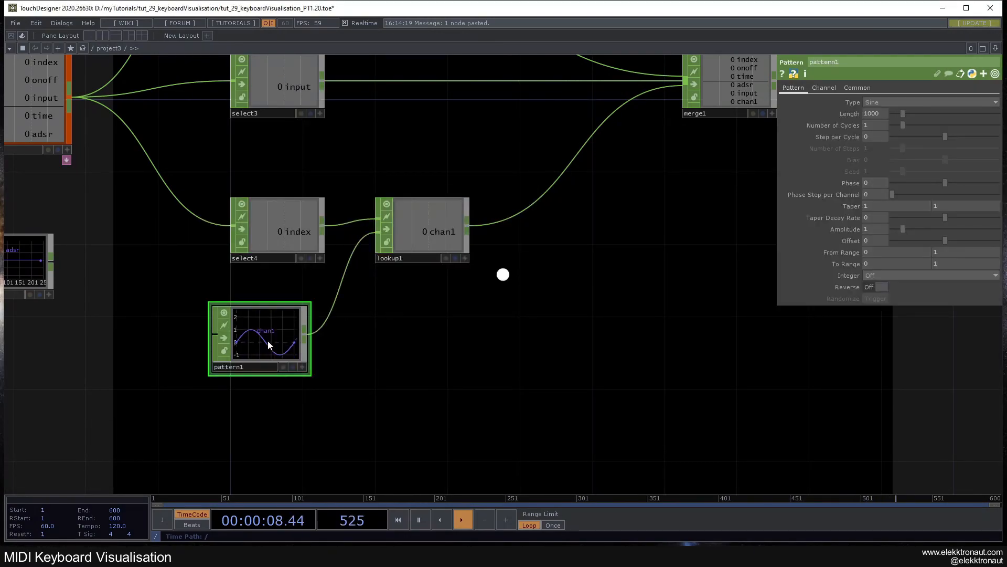
{"action": "left_click_drag", "start_coordinate": [283, 330], "coordinate": [283, 312]}
{"action": "left_click_drag", "start_coordinate": [403, 321], "coordinate": [370, 338]}
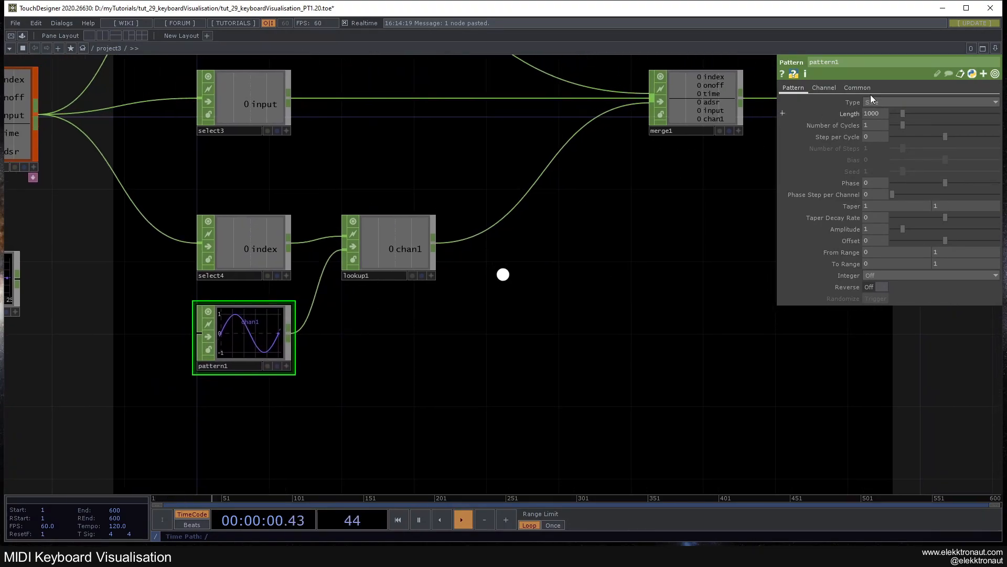
- Name the channel of pattern1 posx
{"action": "left_click", "coordinate": [818, 98]}
{"action": "left_click", "coordinate": [824, 89]}
{"action": "left_click", "coordinate": [855, 99]}
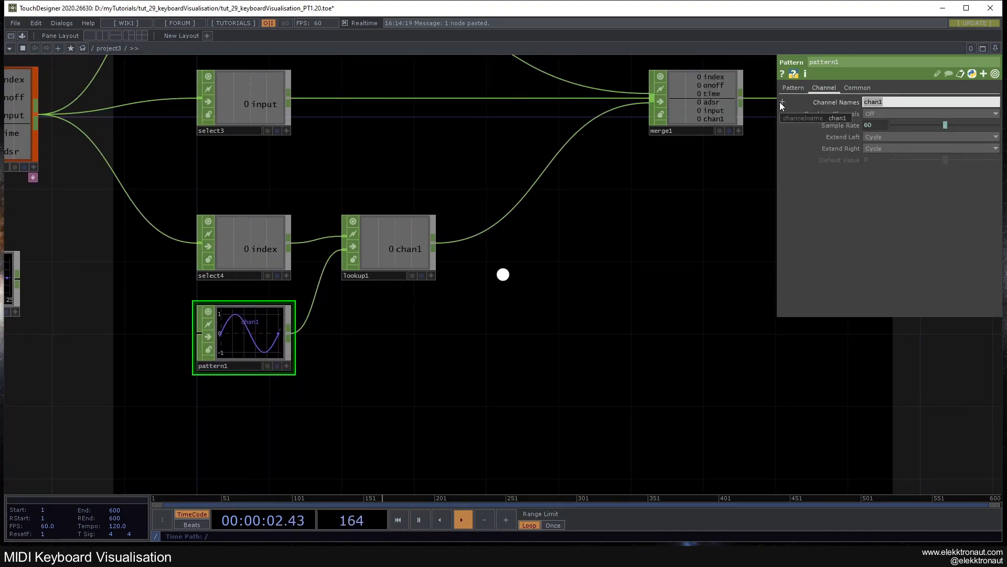
{"action": "type", "text": "posx"}
{"action": "key", "text": "Return"}
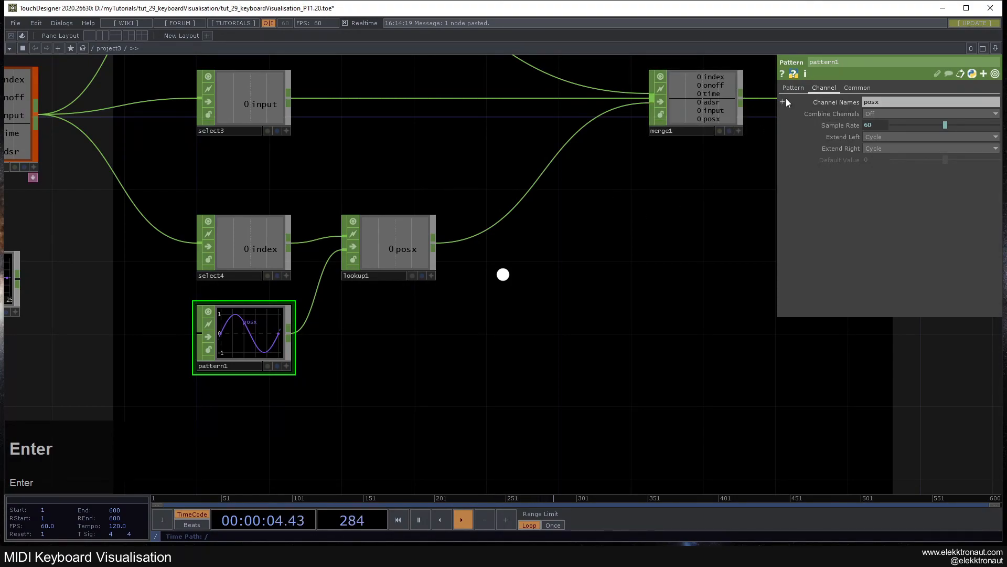
- Change the waveform type of pattern1 to Ramp
{"action": "left_click", "coordinate": [792, 88]}
{"action": "left_click", "coordinate": [872, 101]}
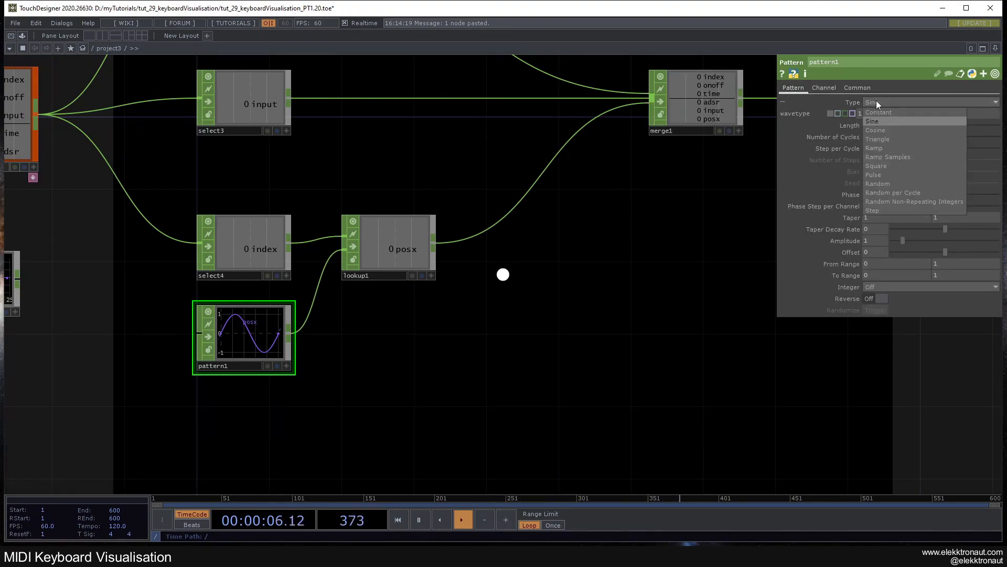
{"action": "left_click", "coordinate": [887, 144]}
{"action": "scroll", "coordinate": [420, 292], "scroll_direction": "up", "scroll_amount": 2}
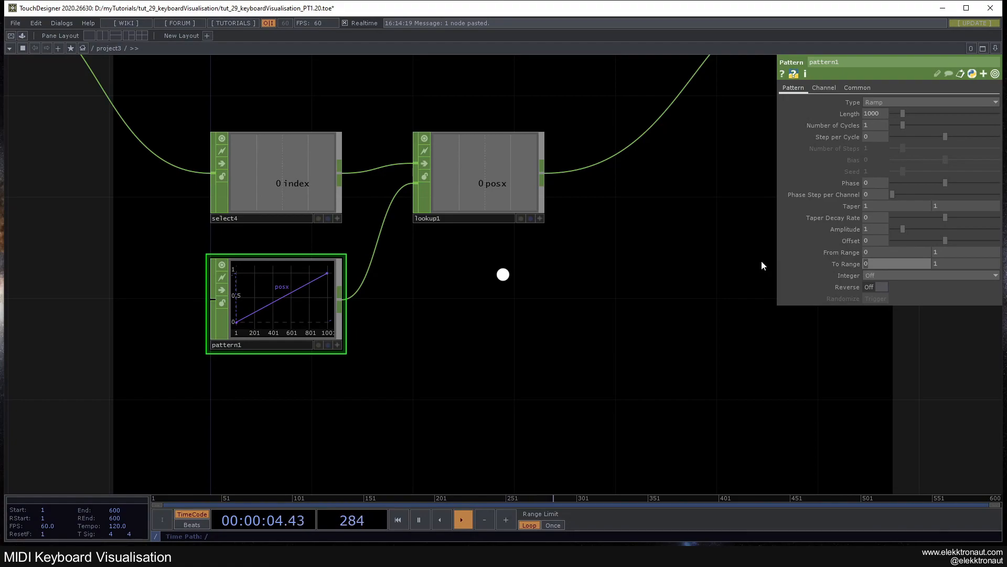
- Set the To Range of pattern1 to run from -5 to 5
{"action": "type", "text": "-5"}
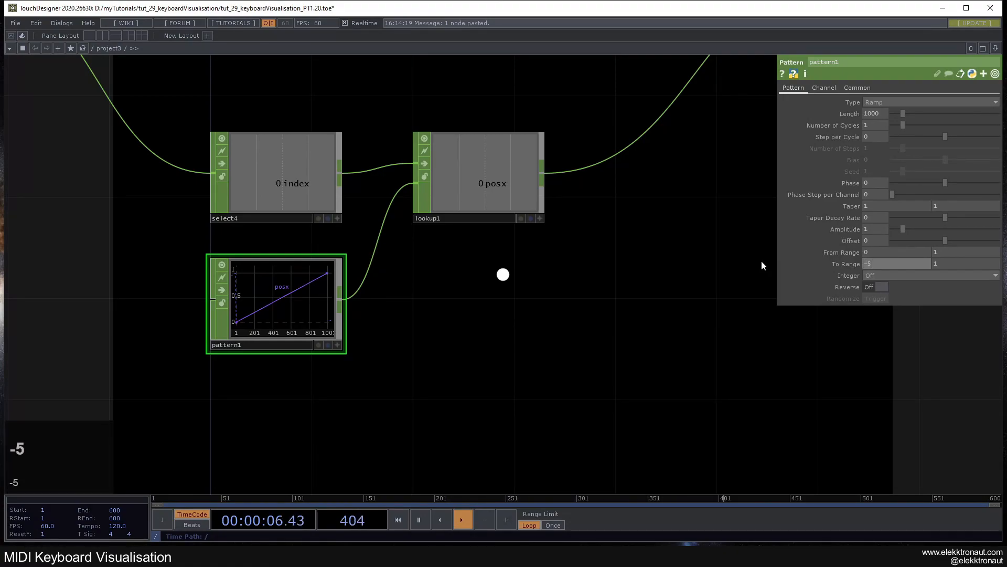
{"action": "key", "text": "Tab"}
{"action": "type", "text": "4"}
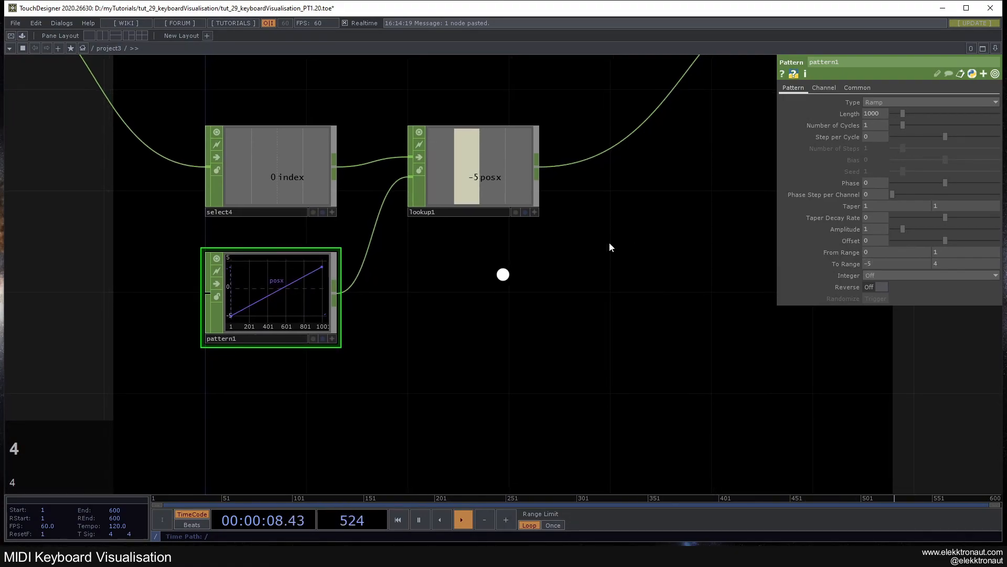
{"action": "scroll", "coordinate": [266, 287], "scroll_direction": "up", "scroll_amount": 5}
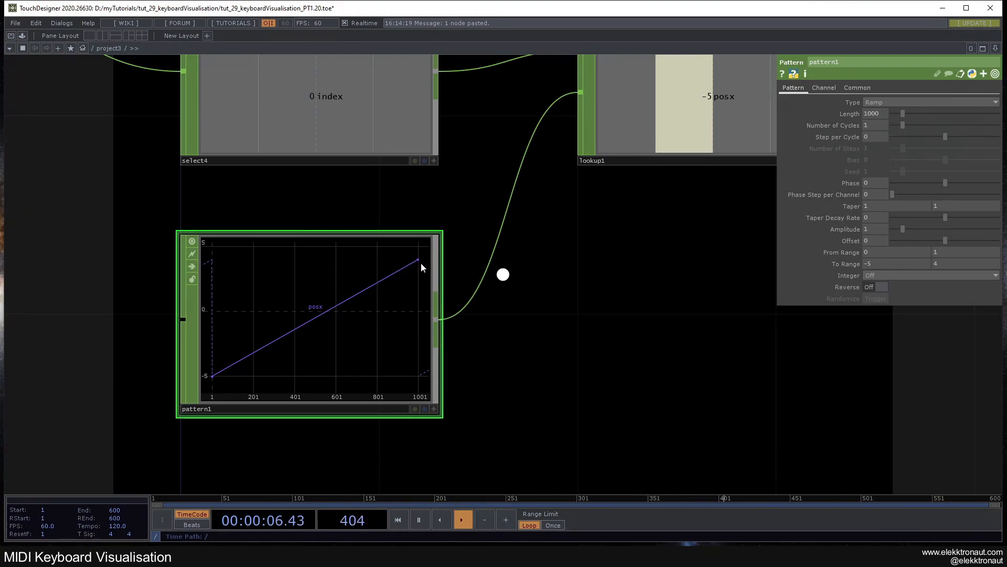
{"action": "left_click", "coordinate": [946, 263]}
{"action": "type", "text": "5"}
{"action": "scroll", "coordinate": [367, 307], "scroll_direction": "up", "scroll_amount": 2}
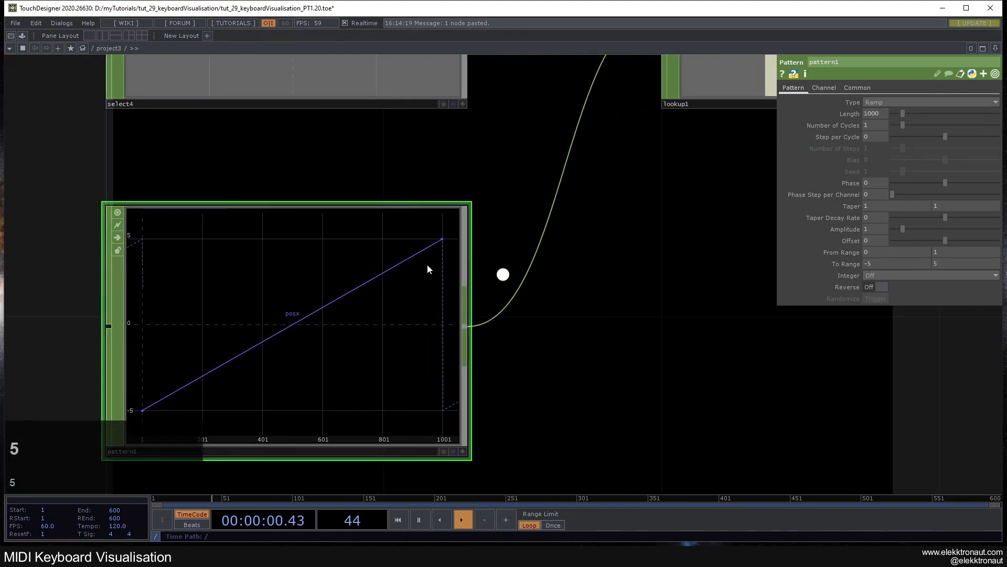
- Examine how the index from select4 and the ramp from pattern1 combine in lookup1
{"action": "scroll", "coordinate": [440, 240], "scroll_direction": "down", "scroll_amount": 5}
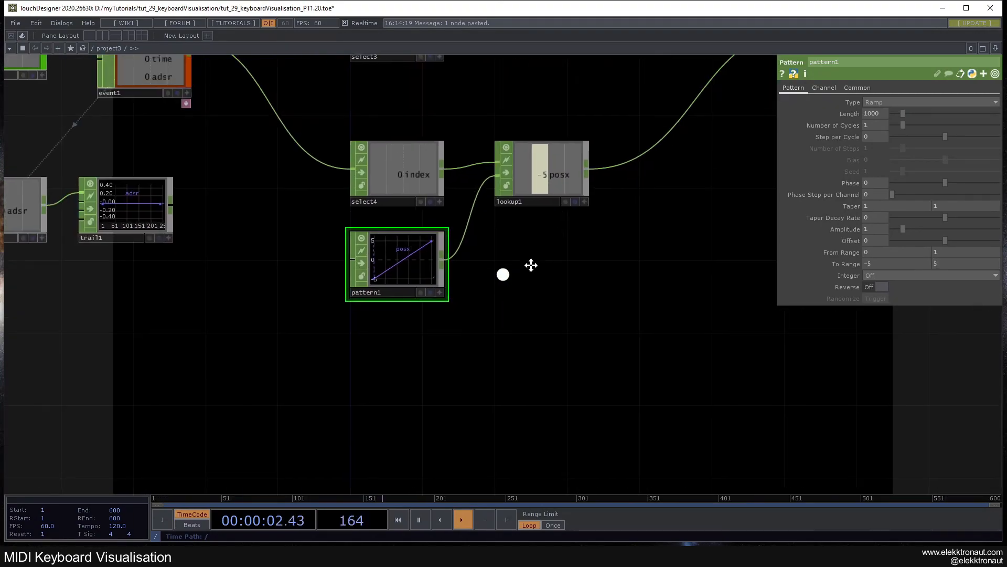
{"action": "left_click_drag", "start_coordinate": [540, 254], "coordinate": [427, 340]}
{"action": "scroll", "coordinate": [427, 340], "scroll_direction": "up", "scroll_amount": 2}
{"action": "left_click", "coordinate": [303, 235]}
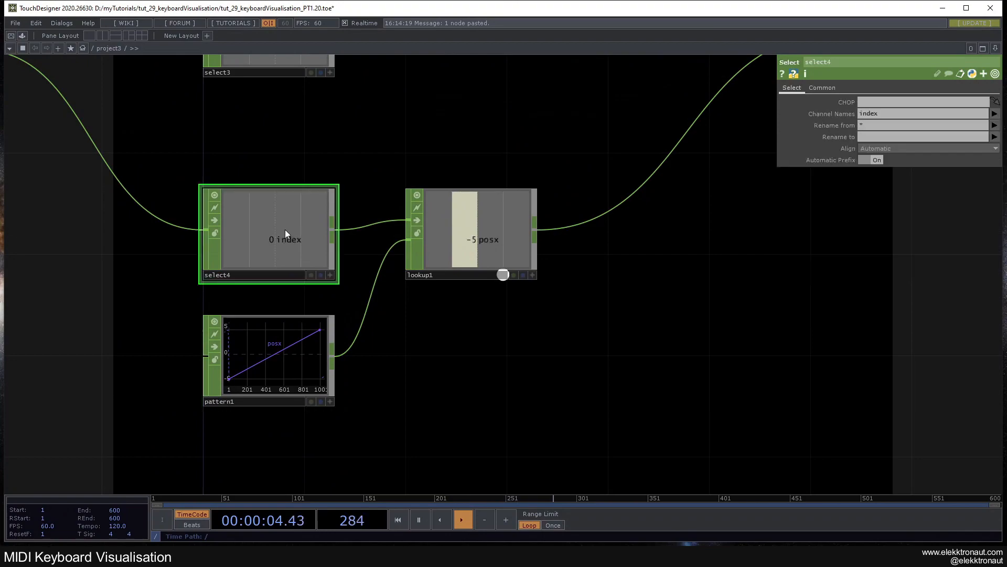
{"action": "left_click", "coordinate": [453, 239]}
{"action": "left_click", "coordinate": [256, 227]}
{"action": "left_click", "coordinate": [281, 346]}
{"action": "scroll", "coordinate": [287, 359], "scroll_direction": "down", "scroll_amount": 2}
{"action": "scroll", "coordinate": [395, 335], "scroll_direction": "up", "scroll_amount": 2}
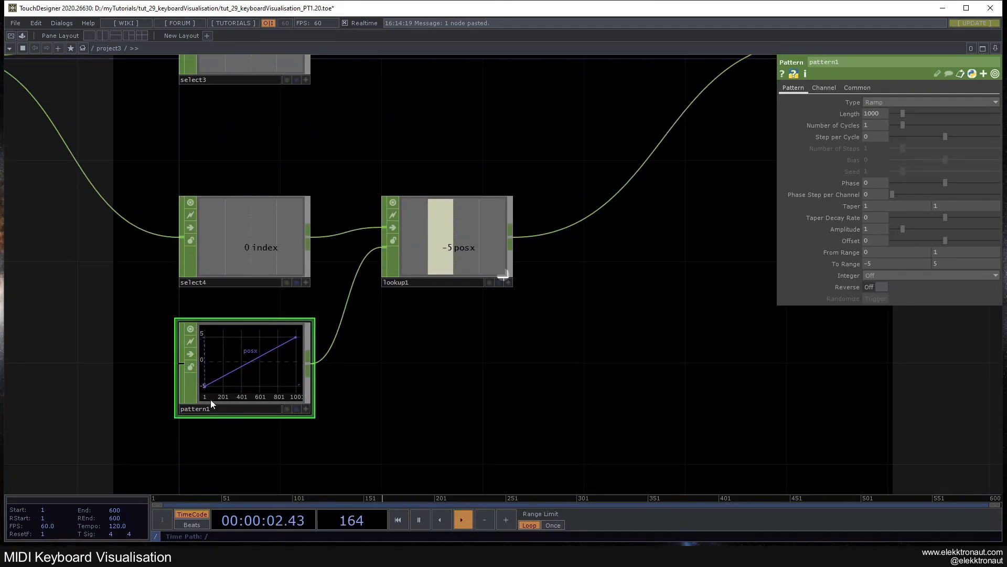
{"action": "left_click_drag", "start_coordinate": [413, 268], "coordinate": [364, 288]}
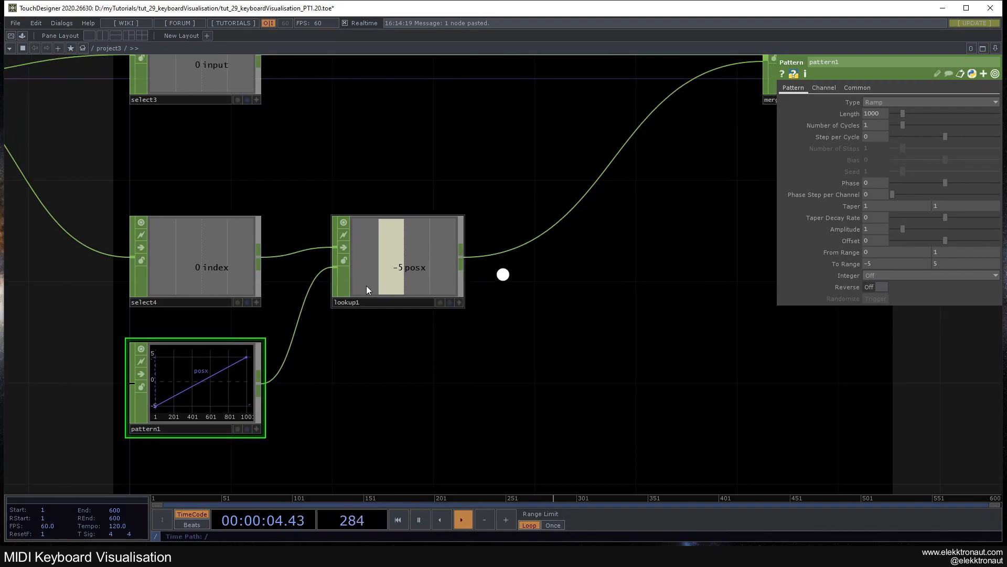
{"action": "left_click", "coordinate": [427, 272]}
- Assign the posx channel to Translate X in the instance settings of geo1
{"action": "left_click_drag", "start_coordinate": [522, 148], "coordinate": [507, 155]}
{"action": "left_click_drag", "start_coordinate": [592, 298], "coordinate": [497, 183]}
{"action": "left_click_drag", "start_coordinate": [623, 198], "coordinate": [310, 315]}
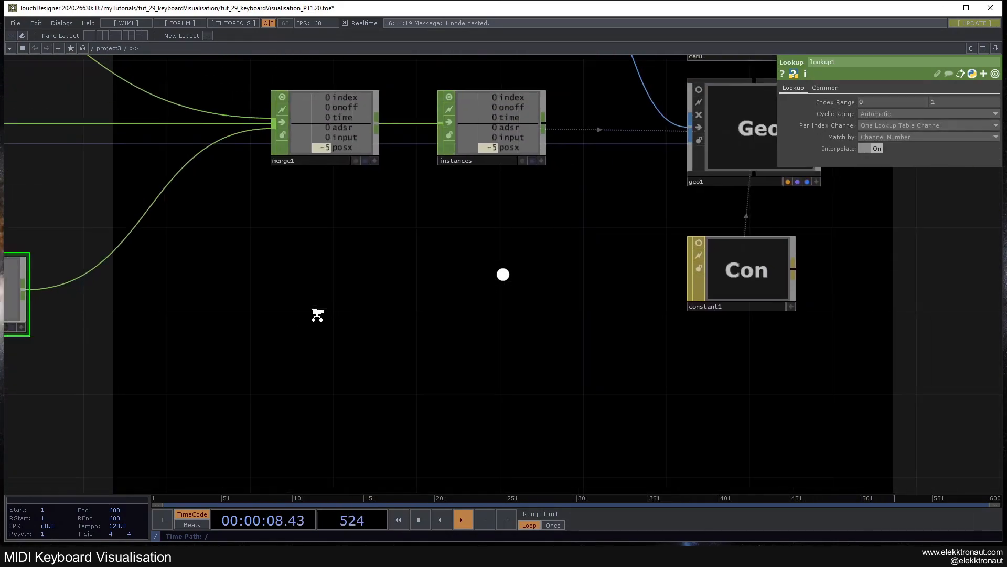
{"action": "scroll", "coordinate": [310, 315], "scroll_direction": "down", "scroll_amount": 4}
{"action": "left_click", "coordinate": [518, 231]}
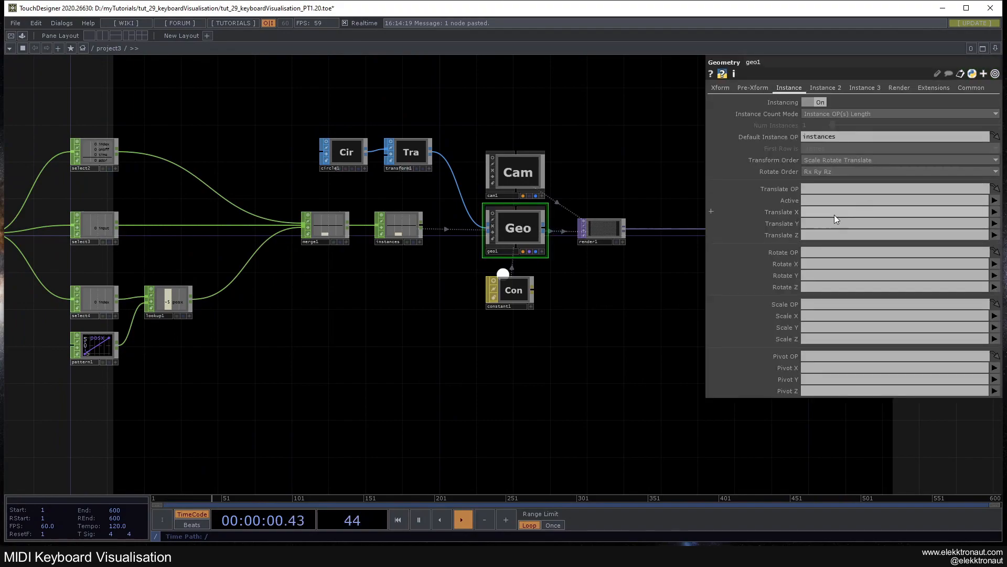
{"action": "left_click", "coordinate": [994, 211]}
{"action": "left_click", "coordinate": [988, 267]}
- Set the Cyclic Range of lookup1 to No
{"action": "left_click_drag", "start_coordinate": [250, 353], "coordinate": [506, 263]}
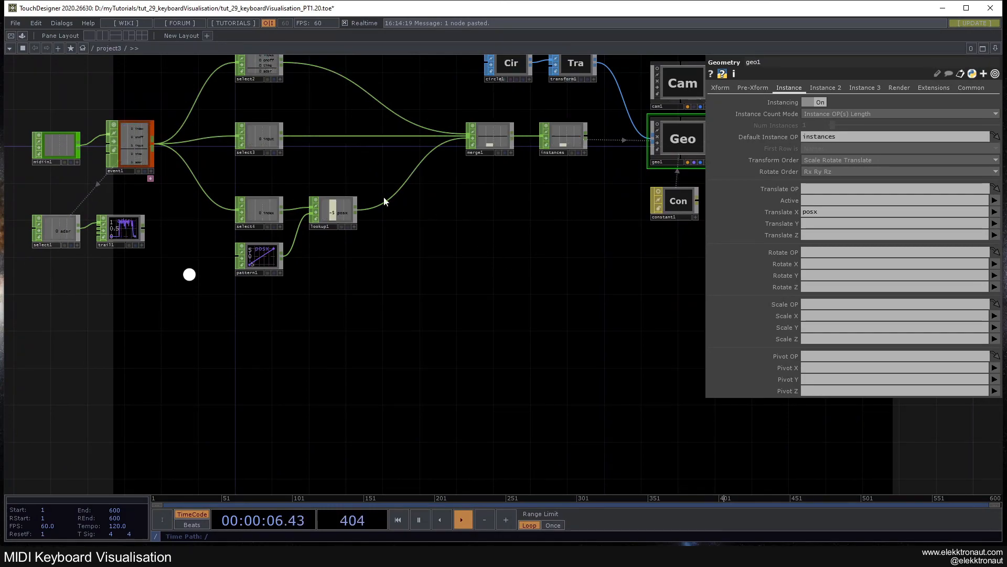
{"action": "scroll", "coordinate": [337, 201], "scroll_direction": "up", "scroll_amount": 3}
{"action": "left_click_drag", "start_coordinate": [337, 381], "coordinate": [175, 278]}
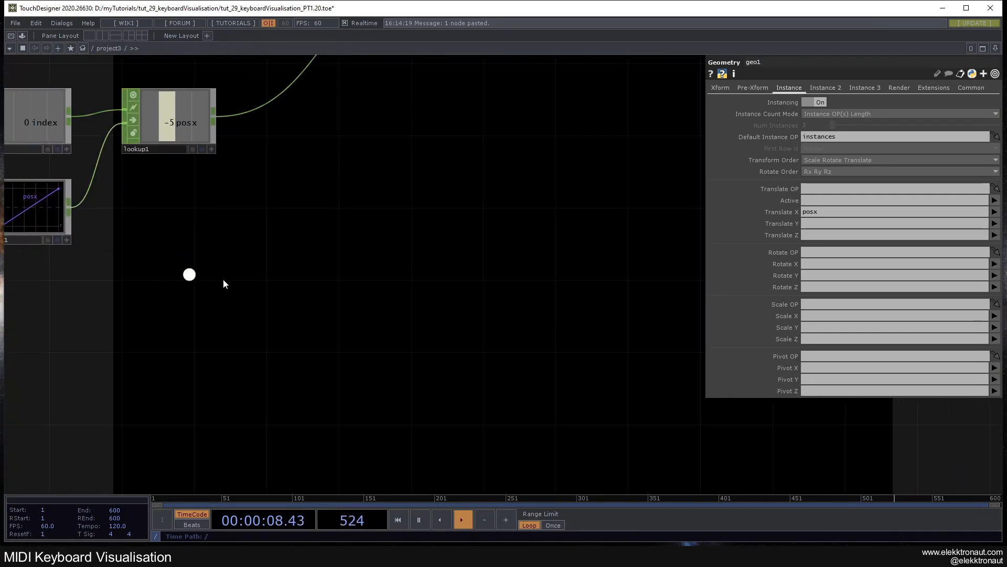
{"action": "scroll", "coordinate": [219, 283], "scroll_direction": "down", "scroll_amount": 4}
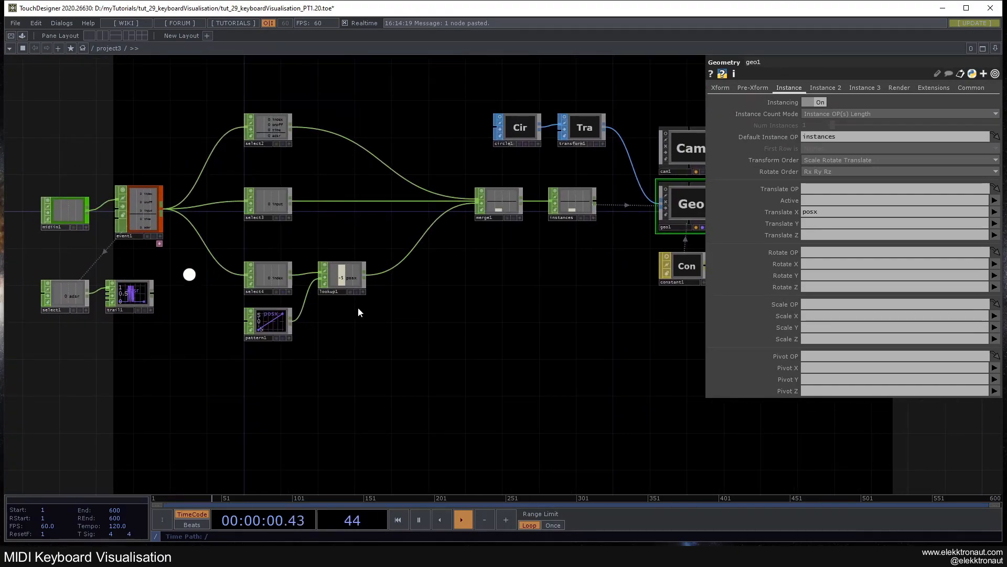
{"action": "scroll", "coordinate": [352, 321], "scroll_direction": "up", "scroll_amount": 2}
{"action": "left_click_drag", "start_coordinate": [336, 329], "coordinate": [466, 354]}
{"action": "left_click", "coordinate": [354, 281]}
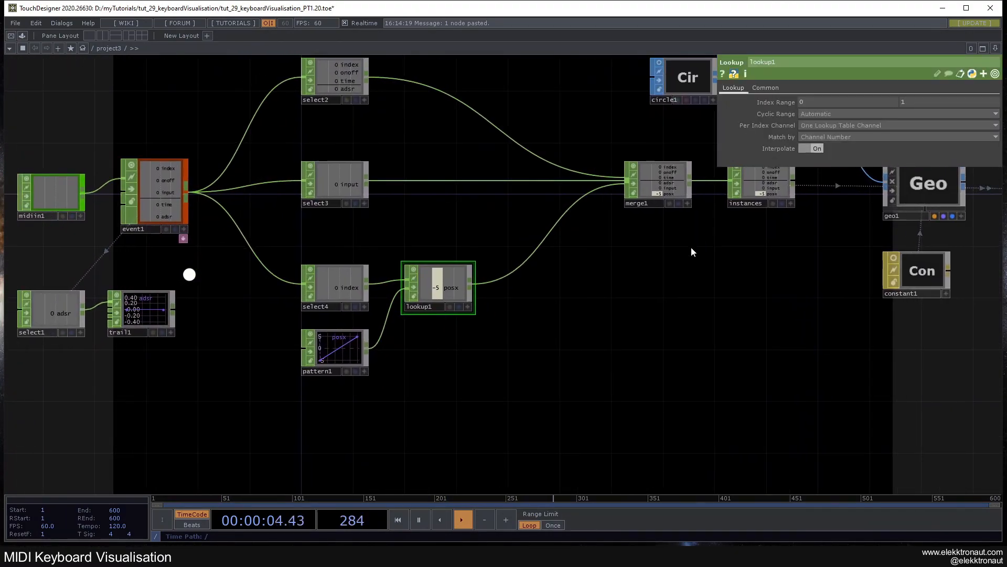
{"action": "left_click", "coordinate": [810, 115]}
{"action": "left_click", "coordinate": [813, 115]}
- Inspect the two Index Range parameters of lookup1
{"action": "left_click_drag", "start_coordinate": [485, 353], "coordinate": [518, 357]}
{"action": "left_click_drag", "start_coordinate": [194, 269], "coordinate": [215, 271]}
{"action": "left_click_drag", "start_coordinate": [577, 224], "coordinate": [348, 157]}
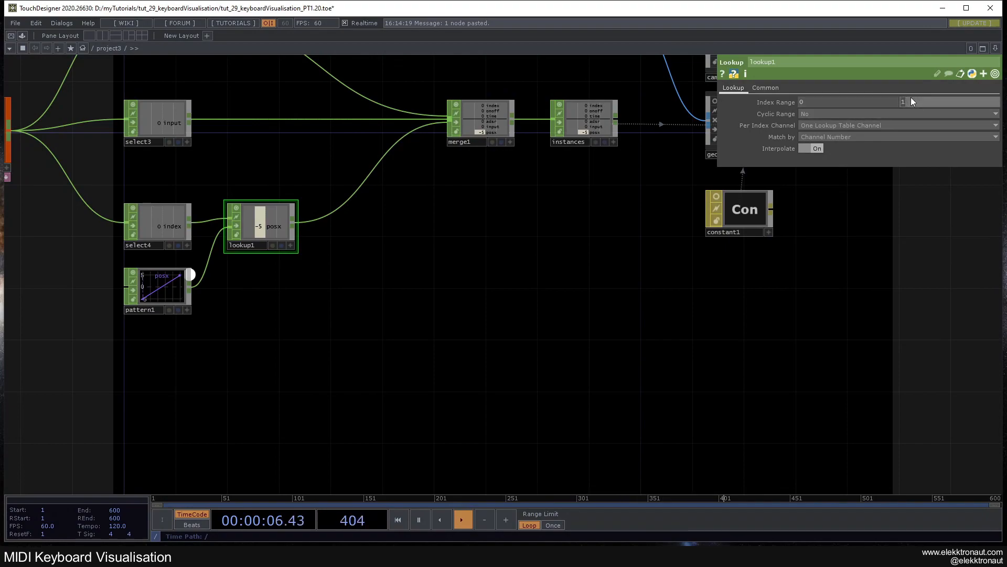
{"action": "left_click", "coordinate": [758, 103]}
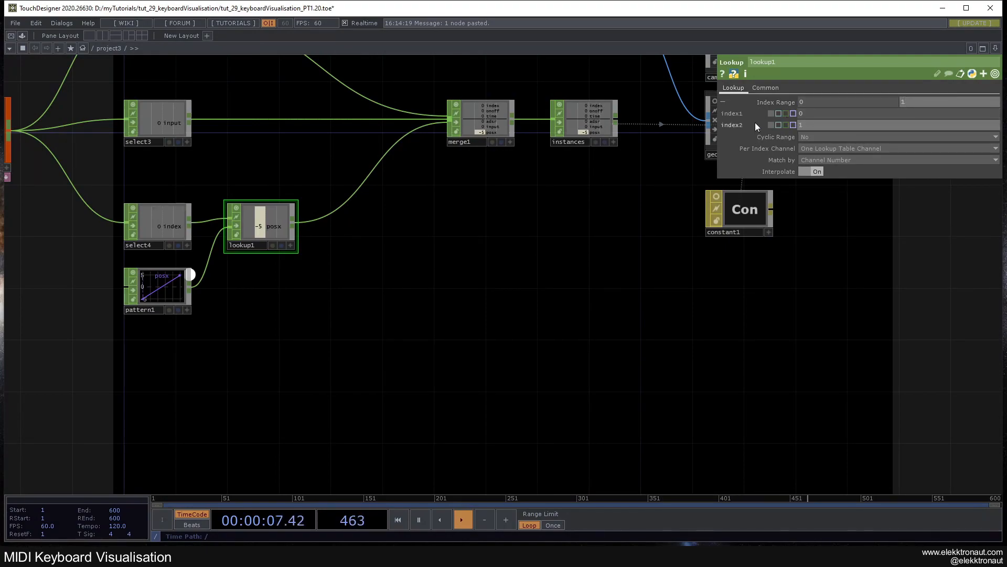
{"action": "left_click", "coordinate": [781, 103]}
- Branch an Info CHOP off the output of midiin1 and place it directly below midiin1
{"action": "left_click_drag", "start_coordinate": [492, 220], "coordinate": [653, 309]}
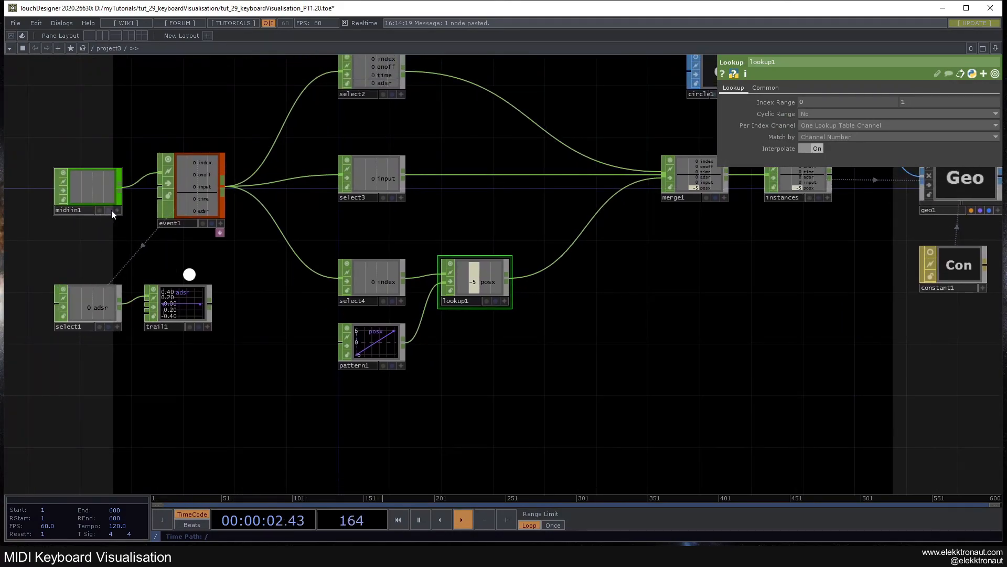
{"action": "left_click_drag", "start_coordinate": [80, 231], "coordinate": [162, 277]}
{"action": "scroll", "coordinate": [163, 277], "scroll_direction": "up", "scroll_amount": 5}
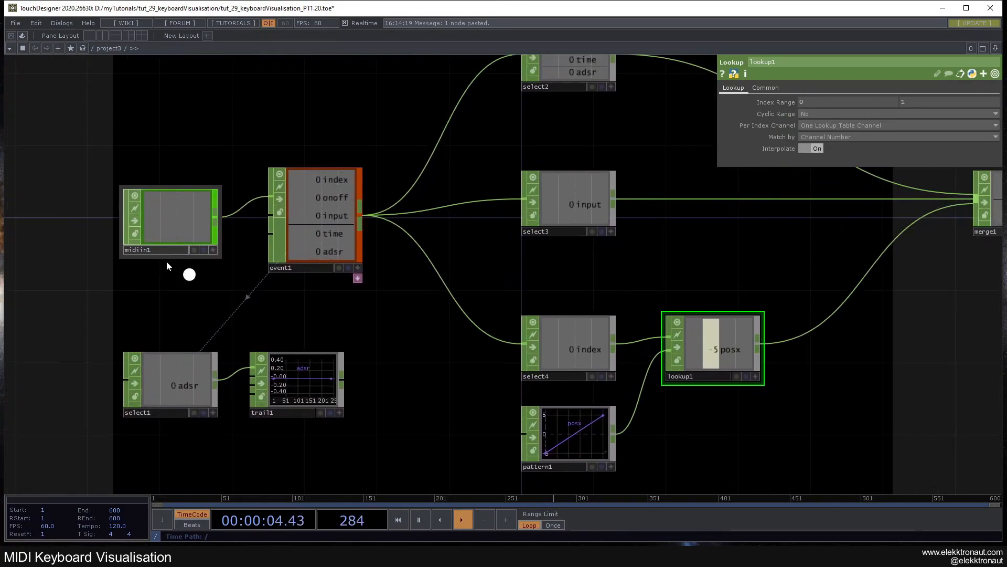
{"action": "left_click_drag", "start_coordinate": [338, 145], "coordinate": [364, 193]}
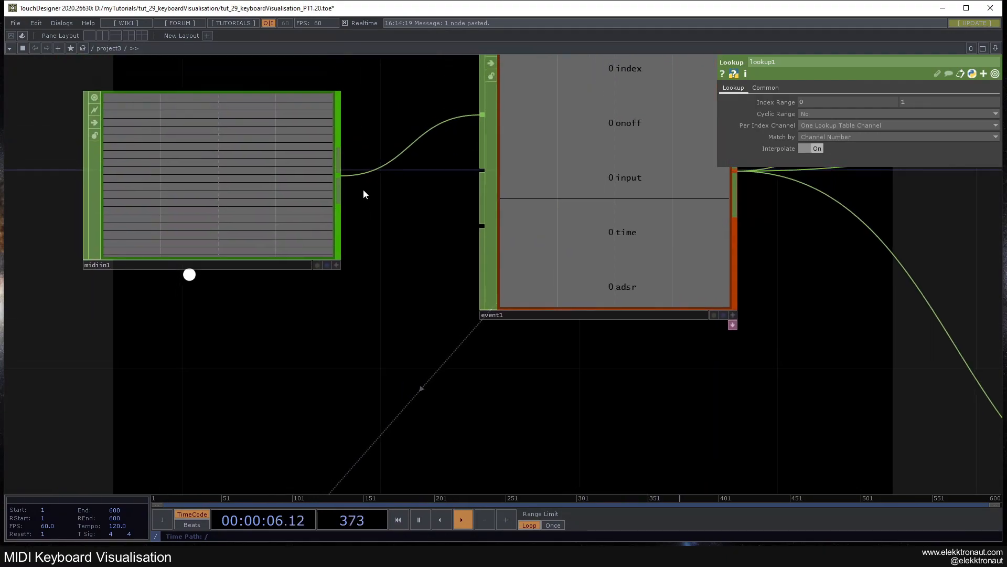
{"action": "right_click", "coordinate": [338, 176]}
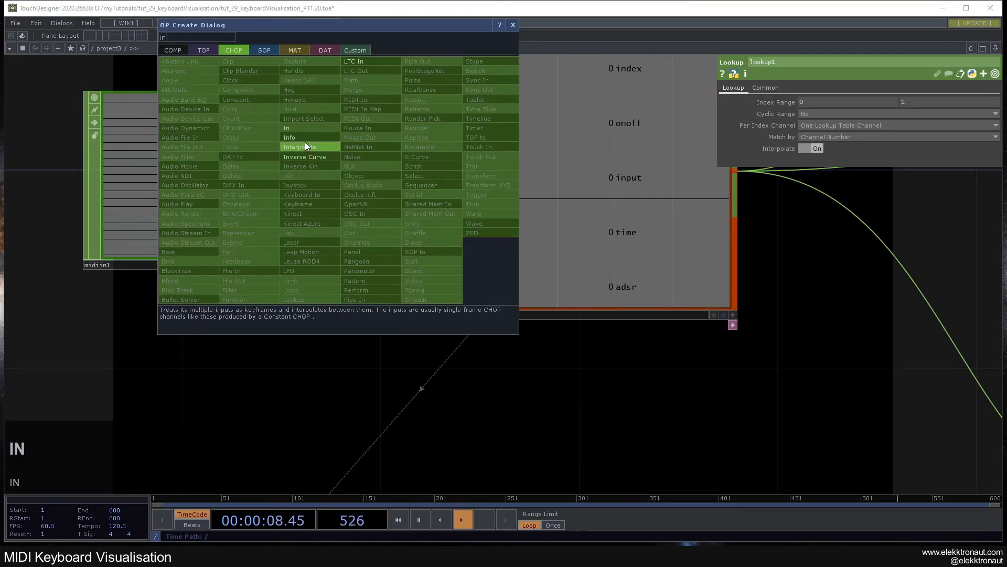
{"action": "left_click", "coordinate": [303, 140]}
{"action": "left_click", "coordinate": [225, 370]}
{"action": "left_click_drag", "start_coordinate": [434, 367], "coordinate": [468, 313]}
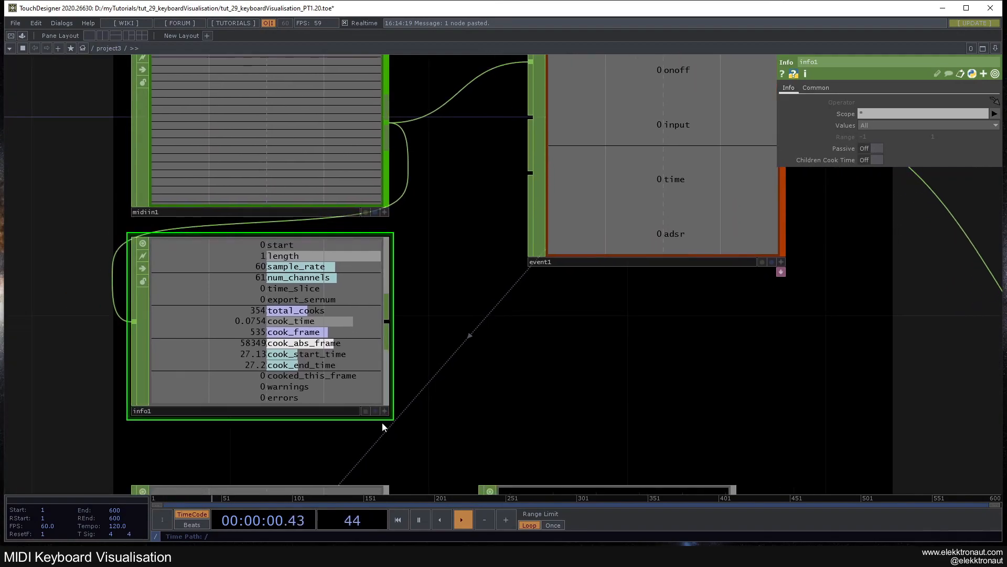
- Shrink the info1 node below midiin1 and inspect its num_channels channel
{"action": "left_click_drag", "start_coordinate": [394, 416], "coordinate": [327, 367]}
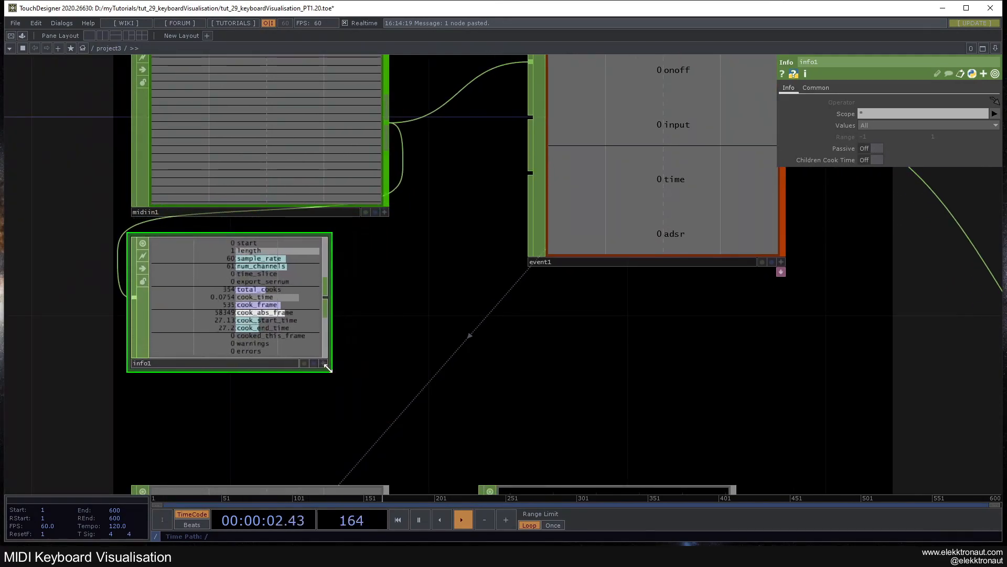
{"action": "scroll", "coordinate": [253, 296], "scroll_direction": "up", "scroll_amount": 5}
{"action": "left_click_drag", "start_coordinate": [494, 269], "coordinate": [535, 300]}
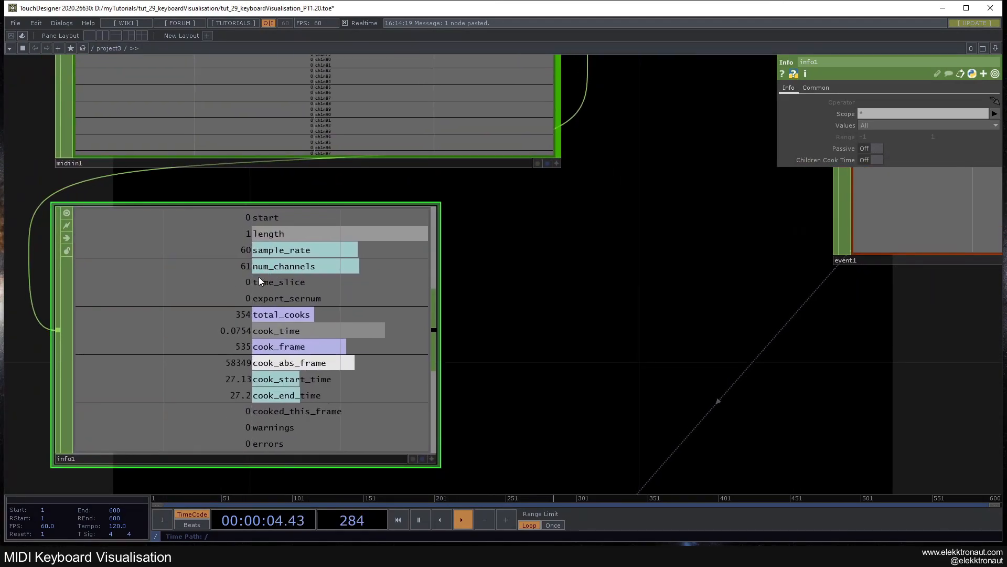
- Reference the num_channels channel of info1 in the upper Index Range value of lookup1
{"action": "scroll", "coordinate": [260, 279], "scroll_direction": "down", "scroll_amount": 8}
{"action": "left_click_drag", "start_coordinate": [379, 315], "coordinate": [233, 296]}
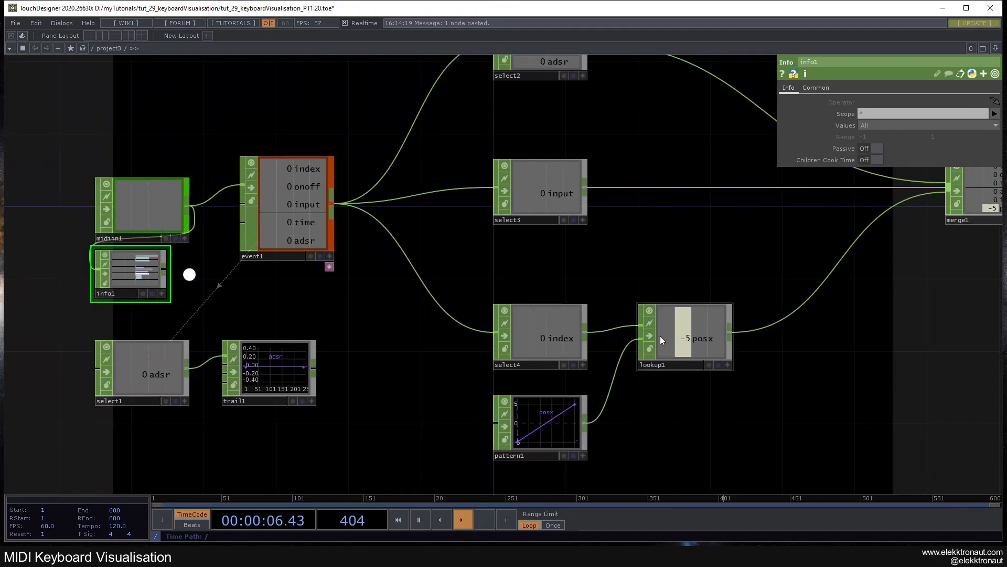
{"action": "left_click", "coordinate": [666, 340]}
{"action": "scroll", "coordinate": [165, 292], "scroll_direction": "up", "scroll_amount": 5}
{"action": "left_click_drag", "start_coordinate": [452, 334], "coordinate": [189, 275]}
{"action": "scroll", "coordinate": [190, 275], "scroll_direction": "down", "scroll_amount": 3}
{"action": "left_click_drag", "start_coordinate": [53, 272], "coordinate": [520, 380]}
{"action": "scroll", "coordinate": [388, 372], "scroll_direction": "up", "scroll_amount": 5}
{"action": "left_click_drag", "start_coordinate": [306, 361], "coordinate": [935, 102]}
{"action": "left_click", "coordinate": [933, 100]}
{"action": "scroll", "coordinate": [606, 294], "scroll_direction": "down", "scroll_amount": 3}
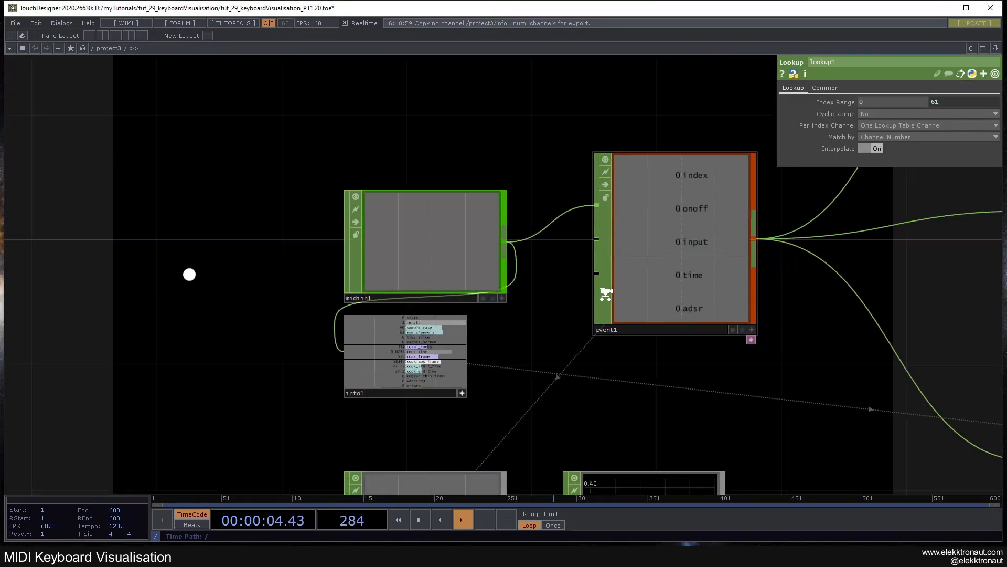
- Append - 1 to the expression in the upper Index Range value of lookup1
{"action": "scroll", "coordinate": [606, 294], "scroll_direction": "down", "scroll_amount": 3}
{"action": "left_click_drag", "start_coordinate": [623, 330], "coordinate": [304, 321]}
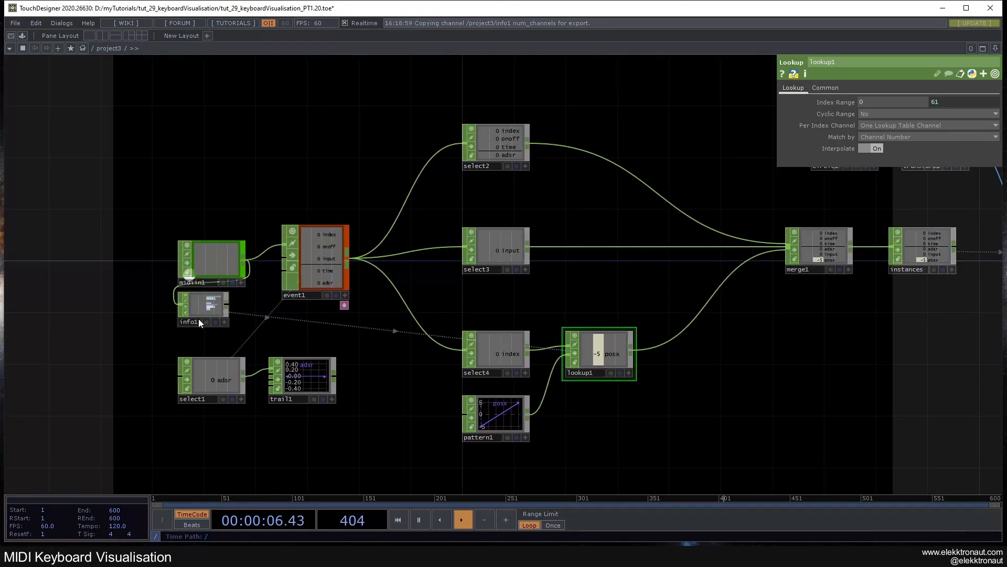
{"action": "scroll", "coordinate": [202, 306], "scroll_direction": "up", "scroll_amount": 7}
{"action": "scroll", "coordinate": [203, 303], "scroll_direction": "down", "scroll_amount": 7}
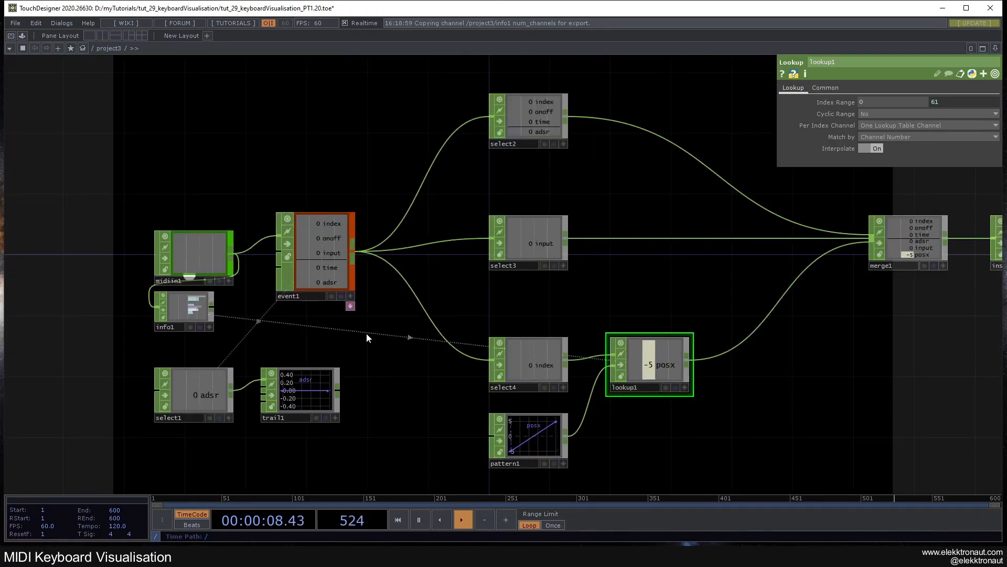
{"action": "left_click_drag", "start_coordinate": [364, 332], "coordinate": [248, 313]}
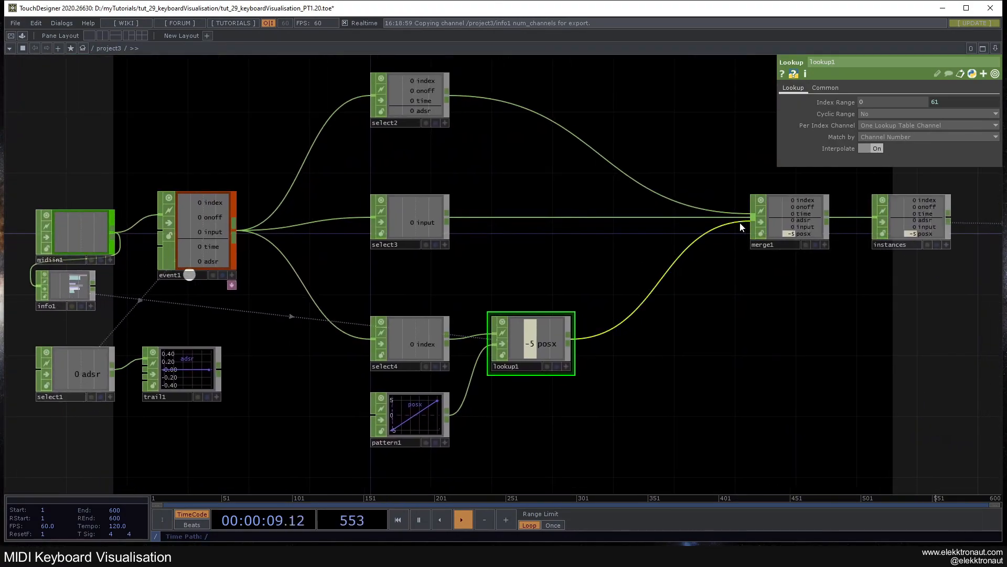
{"action": "left_click", "coordinate": [943, 101]}
{"action": "left_click", "coordinate": [956, 127]}
{"action": "type", "text": "- 1"}
{"action": "key", "text": "Return"}
- Examine the posx output of lookup1 through merge1 and instances for played notes, and the note channels in midiin1
{"action": "middle_click_drag", "start_coordinate": [543, 340], "coordinate": [536, 341]}
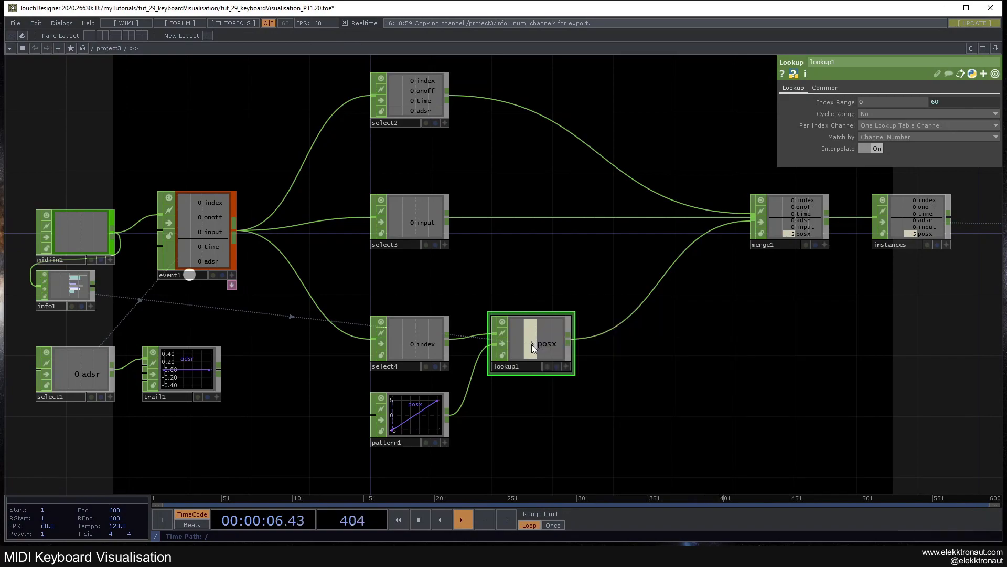
{"action": "middle_click_drag", "start_coordinate": [427, 406], "coordinate": [426, 405]}
{"action": "left_click_drag", "start_coordinate": [621, 398], "coordinate": [503, 360]}
{"action": "left_click_drag", "start_coordinate": [671, 319], "coordinate": [488, 309]}
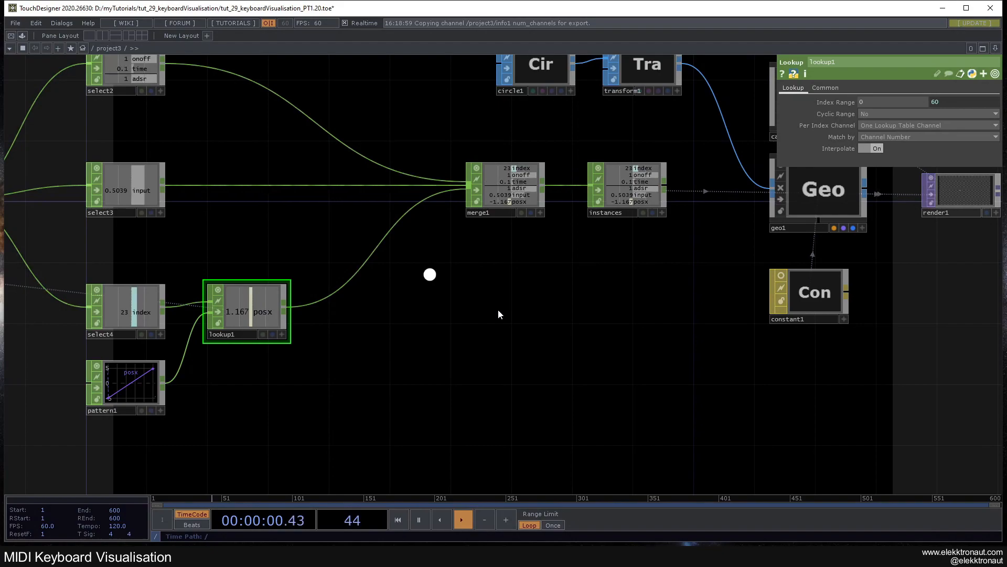
{"action": "scroll", "coordinate": [478, 296], "scroll_direction": "down", "scroll_amount": 7}
{"action": "scroll", "coordinate": [272, 254], "scroll_direction": "up", "scroll_amount": 9}
{"action": "scroll", "coordinate": [354, 327], "scroll_direction": "up", "scroll_amount": 8}
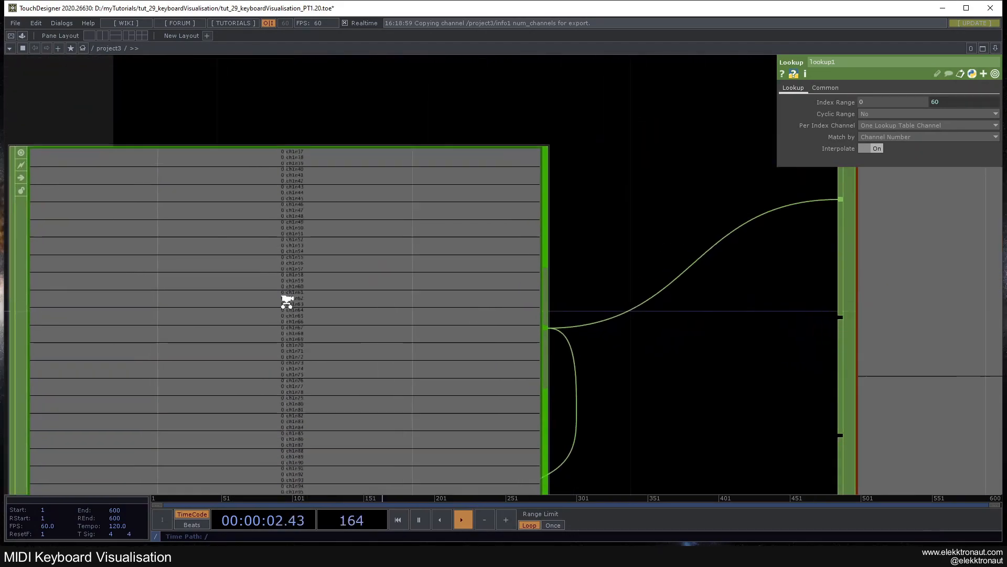
{"action": "scroll", "coordinate": [303, 258], "scroll_direction": "down", "scroll_amount": 3}
{"action": "scroll", "coordinate": [307, 263], "scroll_direction": "up", "scroll_amount": 2}
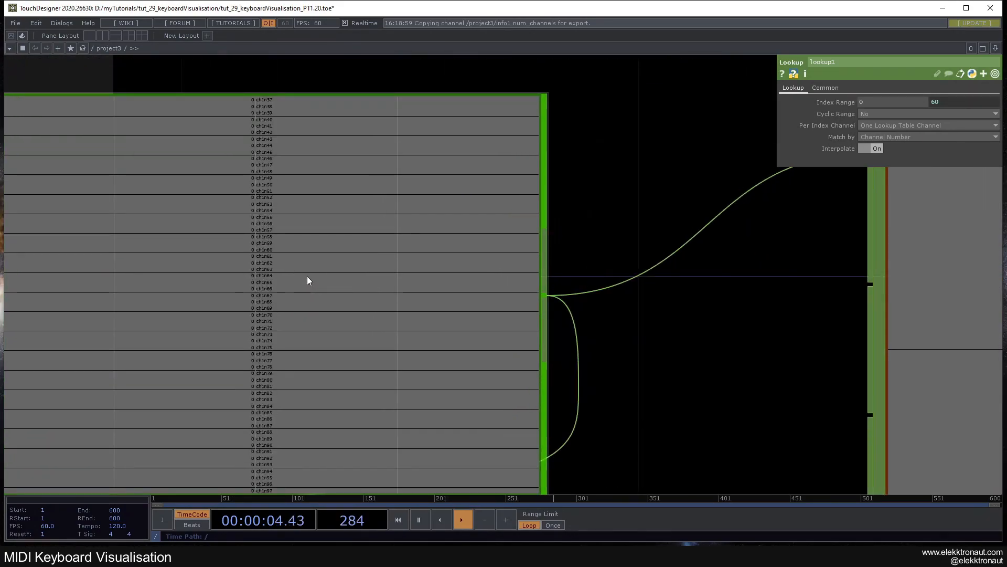
{"action": "scroll", "coordinate": [307, 278], "scroll_direction": "down", "scroll_amount": 8}
- Check how the circle's horizontal position follows the index and posx values for different notes
{"action": "left_click_drag", "start_coordinate": [475, 243], "coordinate": [244, 218]}
{"action": "scroll", "coordinate": [244, 219], "scroll_direction": "down", "scroll_amount": 5}
{"action": "left_click_drag", "start_coordinate": [441, 374], "coordinate": [360, 397]}
{"action": "scroll", "coordinate": [320, 362], "scroll_direction": "up", "scroll_amount": 5}
{"action": "left_click_drag", "start_coordinate": [486, 446], "coordinate": [485, 299]}
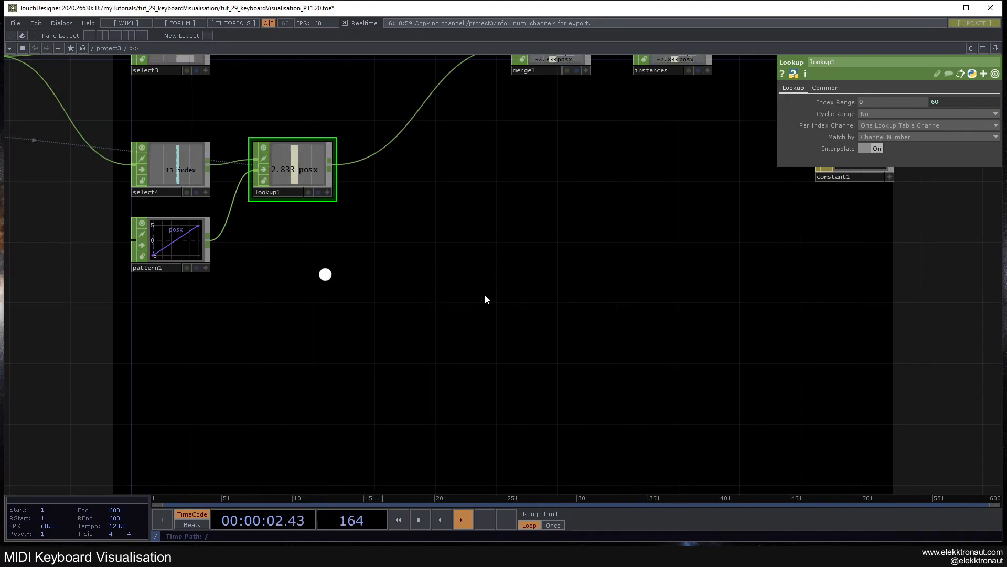
{"action": "scroll", "coordinate": [485, 295], "scroll_direction": "down", "scroll_amount": 5}
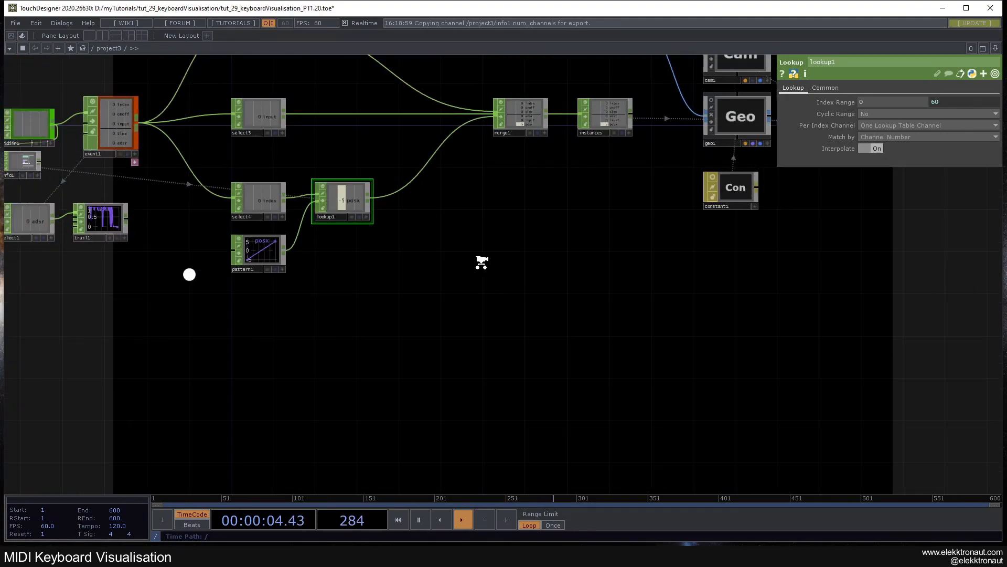
{"action": "scroll", "coordinate": [435, 281], "scroll_direction": "up", "scroll_amount": 4}
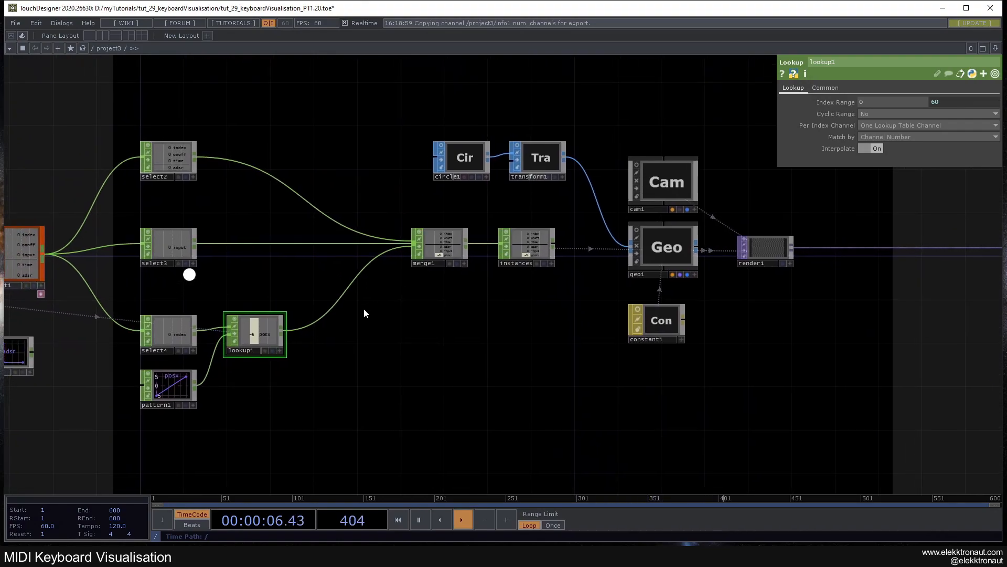
{"action": "left_click_drag", "start_coordinate": [396, 348], "coordinate": [218, 285]}
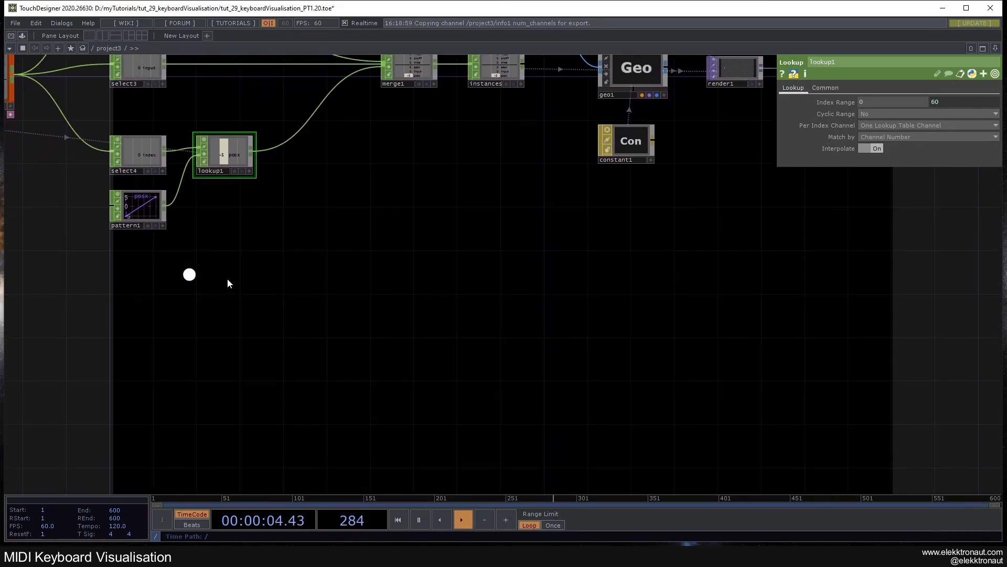
{"action": "left_click_drag", "start_coordinate": [241, 247], "coordinate": [189, 283]}
{"action": "scroll", "coordinate": [224, 341], "scroll_direction": "up", "scroll_amount": 5}
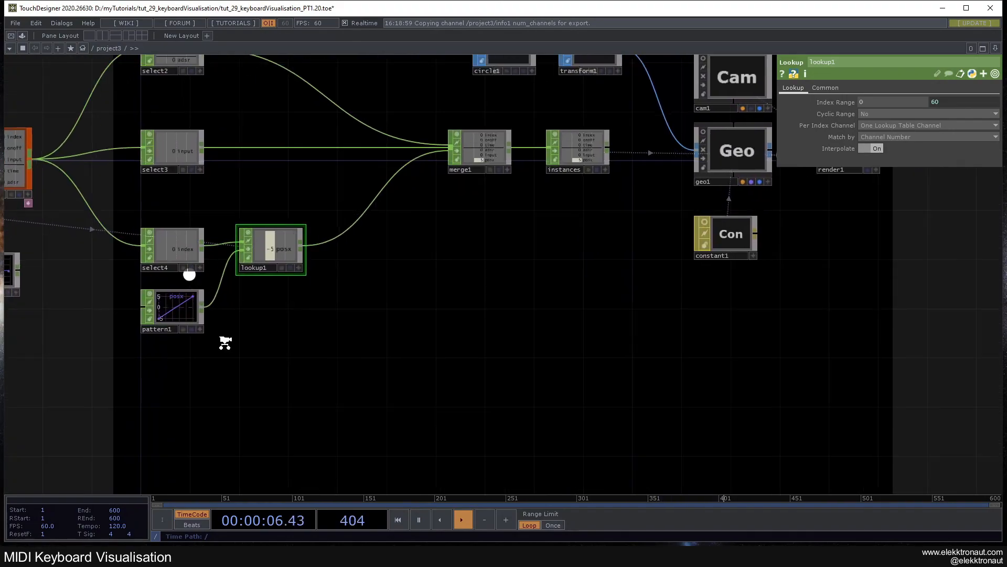
- Examine how the index in select4 maps onto the pattern1 ramp to produce the posx value in lookup1
{"action": "left_click_drag", "start_coordinate": [238, 350], "coordinate": [335, 263]}
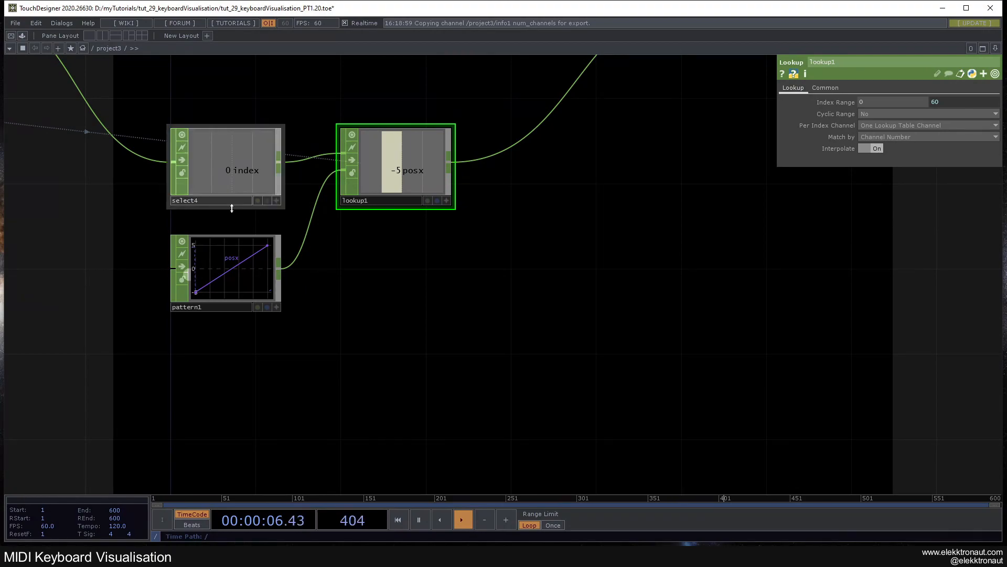
{"action": "scroll", "coordinate": [187, 151], "scroll_direction": "up", "scroll_amount": 3}
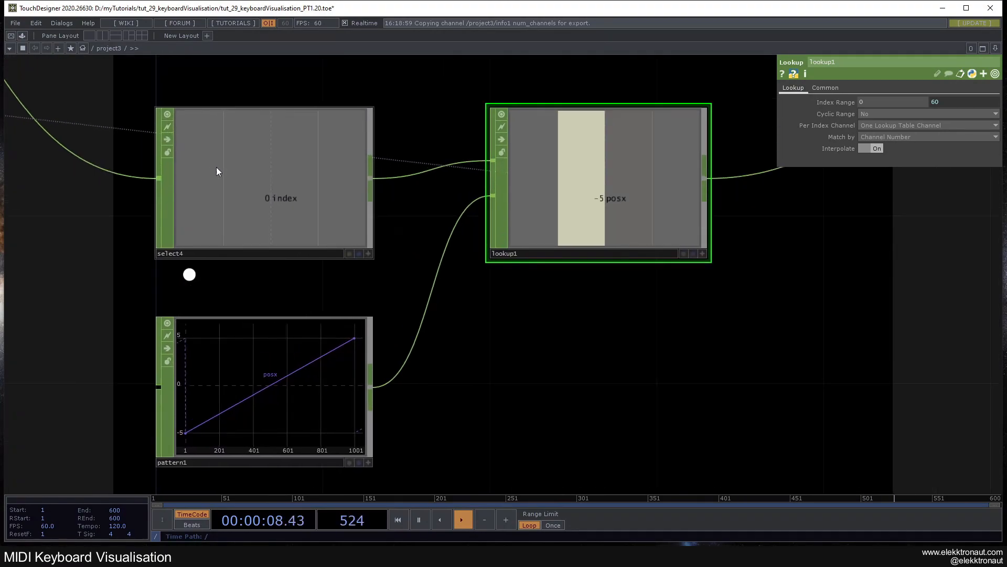
{"action": "left_click_drag", "start_coordinate": [465, 365], "coordinate": [532, 297]}
{"action": "scroll", "coordinate": [237, 371], "scroll_direction": "up", "scroll_amount": 3}
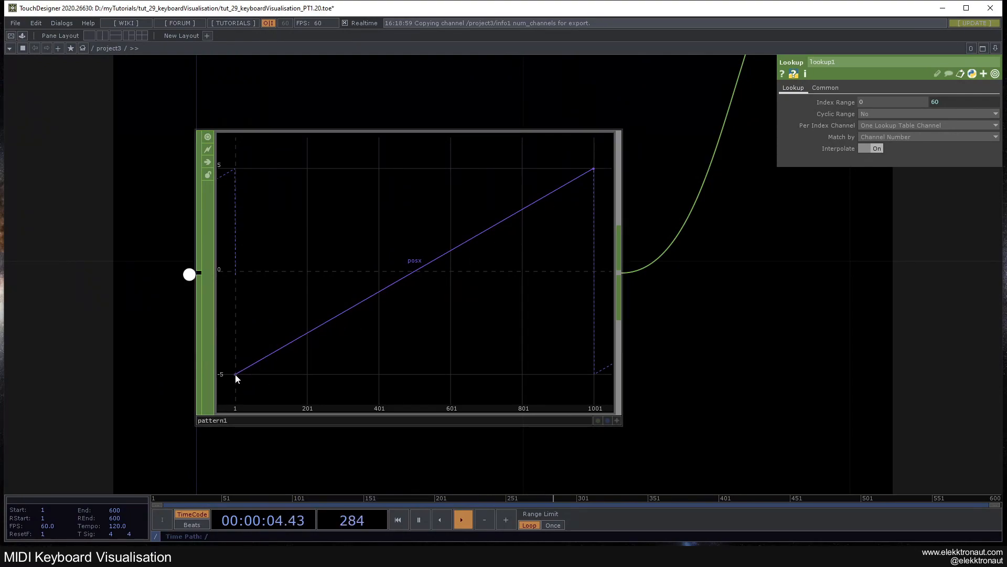
{"action": "scroll", "coordinate": [237, 373], "scroll_direction": "down", "scroll_amount": 5}
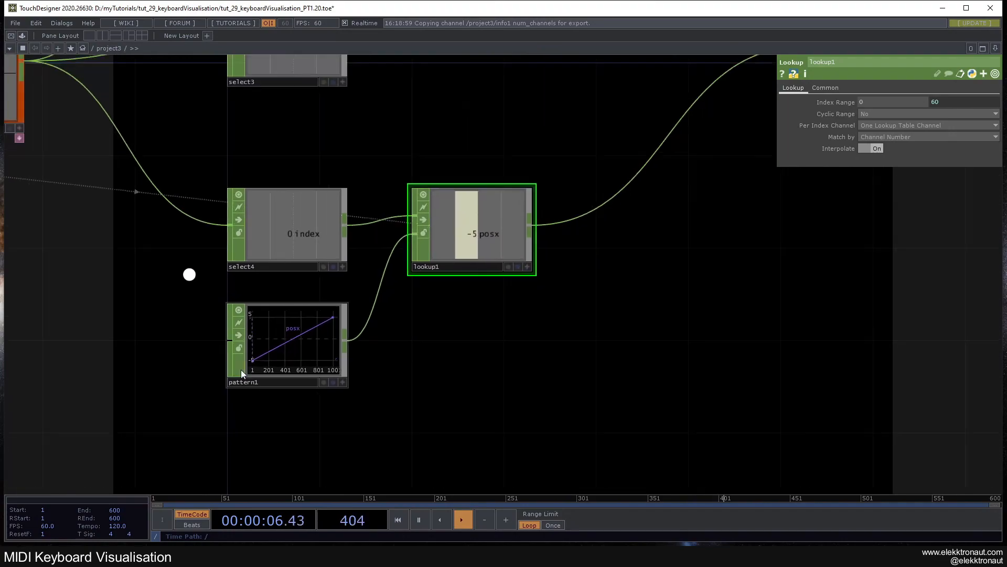
{"action": "scroll", "coordinate": [263, 375], "scroll_direction": "up", "scroll_amount": 1}
{"action": "left_click_drag", "start_coordinate": [358, 336], "coordinate": [246, 379]}
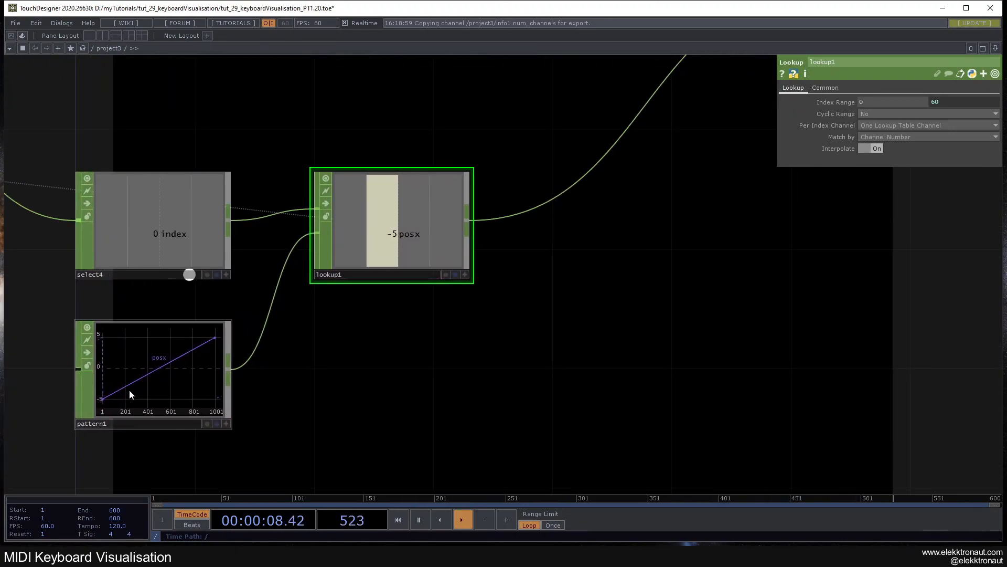
{"action": "scroll", "coordinate": [129, 389], "scroll_direction": "up", "scroll_amount": 2}
{"action": "scroll", "coordinate": [85, 410], "scroll_direction": "down", "scroll_amount": 5}
{"action": "left_click_drag", "start_coordinate": [344, 443], "coordinate": [240, 283]}
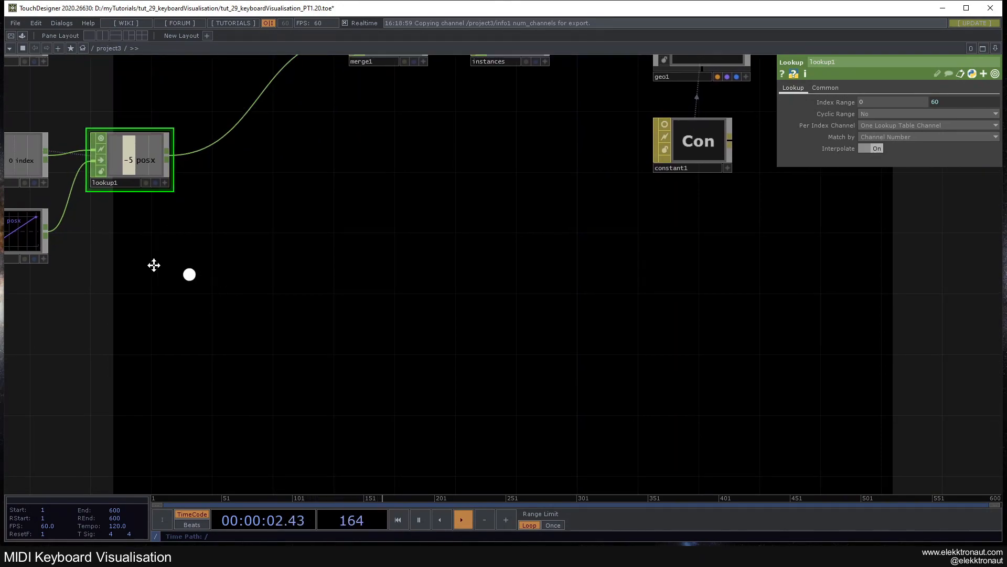
{"action": "left_click_drag", "start_coordinate": [149, 247], "coordinate": [318, 428]}
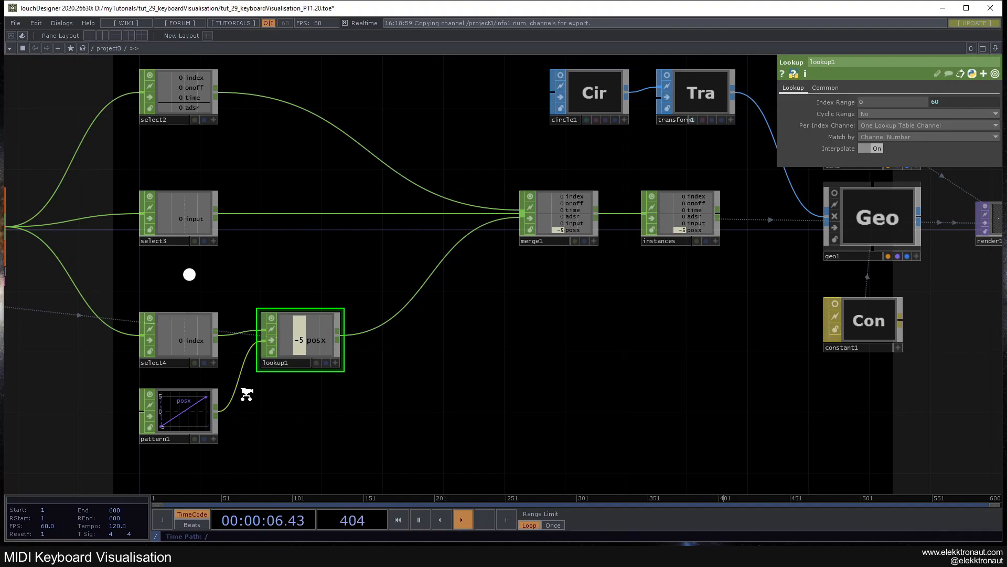
- Assign the onoff channel to Scale X and Scale Y in the instance settings of geo1
{"action": "scroll", "coordinate": [247, 394], "scroll_direction": "down", "scroll_amount": 3}
{"action": "scroll", "coordinate": [331, 380], "scroll_direction": "up", "scroll_amount": 1}
{"action": "left_click_drag", "start_coordinate": [338, 380], "coordinate": [271, 411]}
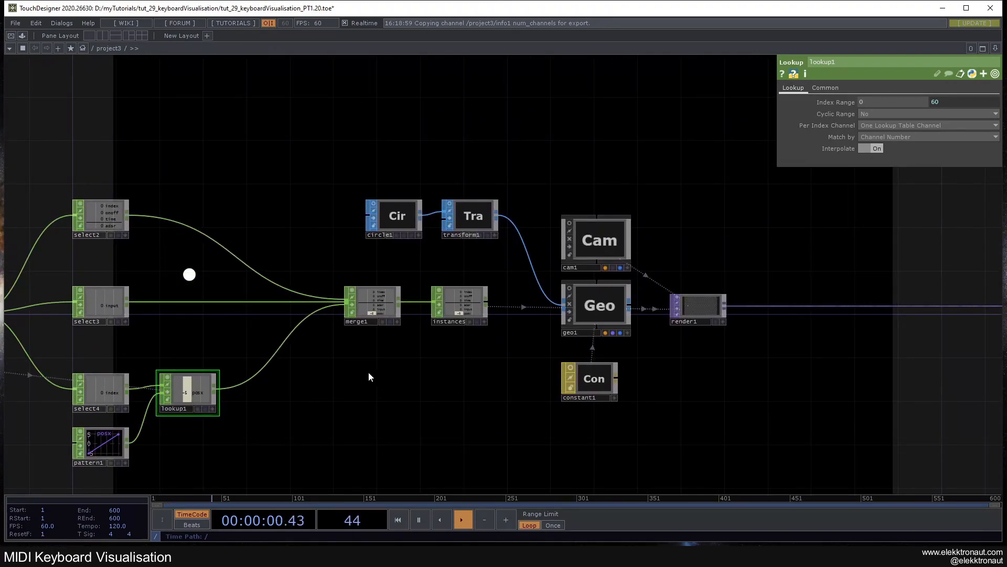
{"action": "left_click", "coordinate": [600, 306]}
{"action": "left_click_drag", "start_coordinate": [382, 397], "coordinate": [425, 346]}
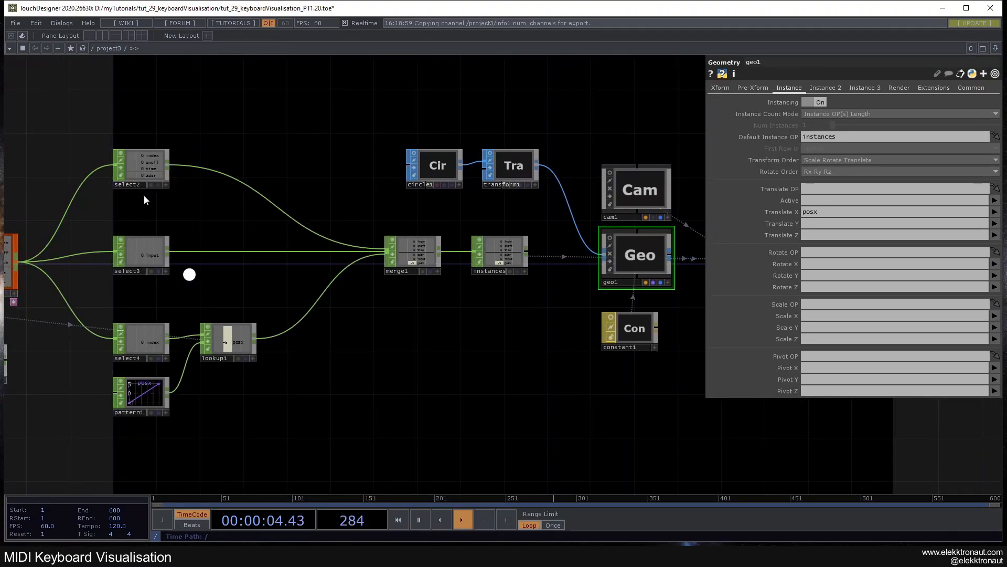
{"action": "left_click_drag", "start_coordinate": [180, 208], "coordinate": [256, 204]}
{"action": "left_click_drag", "start_coordinate": [313, 329], "coordinate": [207, 326]}
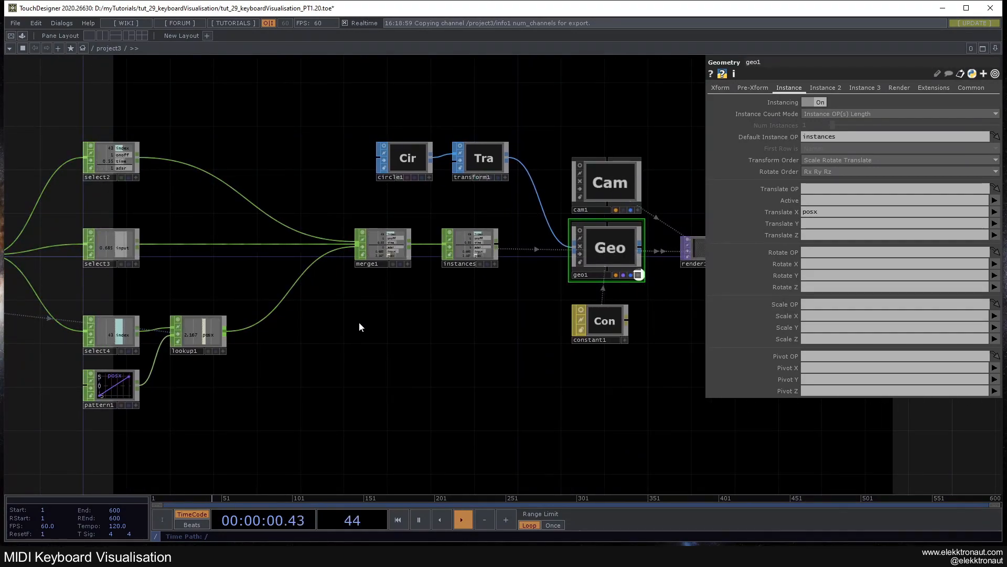
{"action": "left_click_drag", "start_coordinate": [376, 303], "coordinate": [276, 154]}
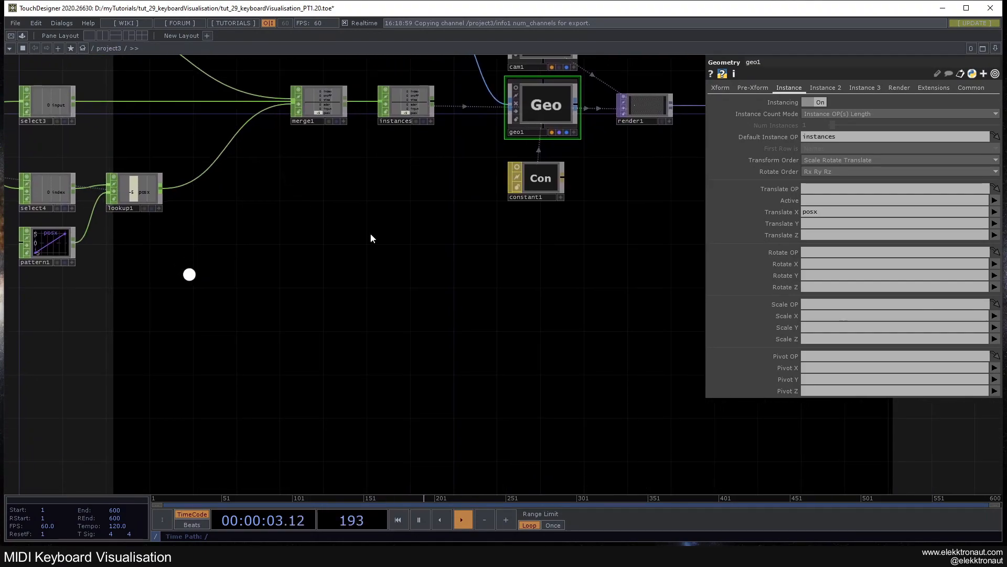
{"action": "left_click", "coordinate": [995, 315]}
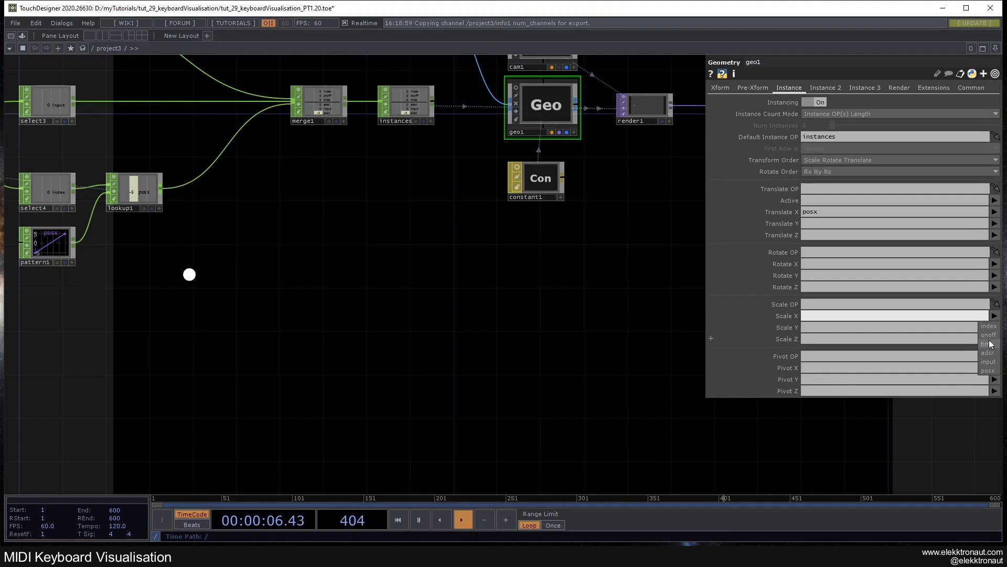
{"action": "left_click", "coordinate": [989, 334]}
{"action": "left_click", "coordinate": [994, 327]}
{"action": "left_click", "coordinate": [989, 346]}
{"action": "left_click_drag", "start_coordinate": [510, 302], "coordinate": [589, 348]}
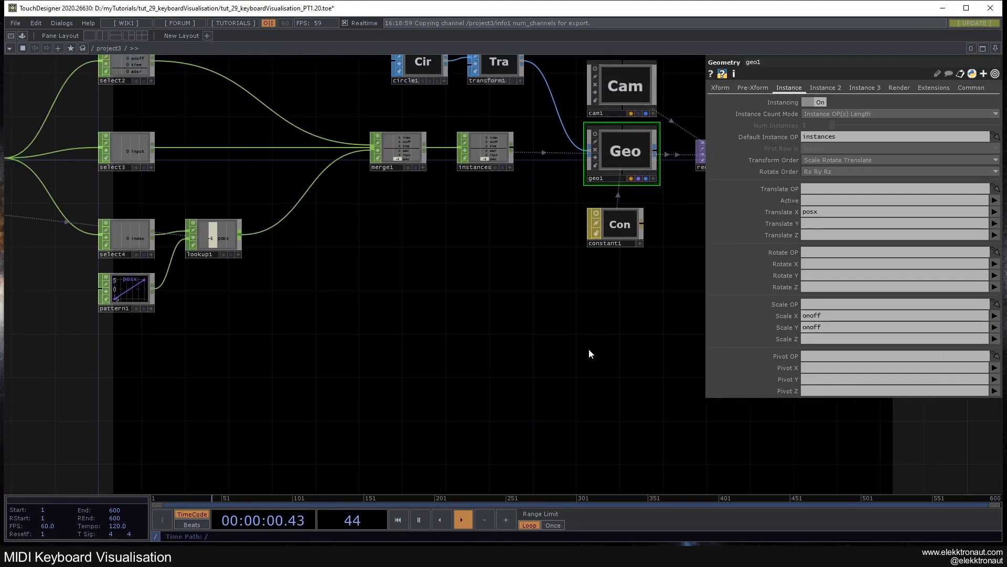
{"action": "left_click_drag", "start_coordinate": [504, 316], "coordinate": [533, 337]}
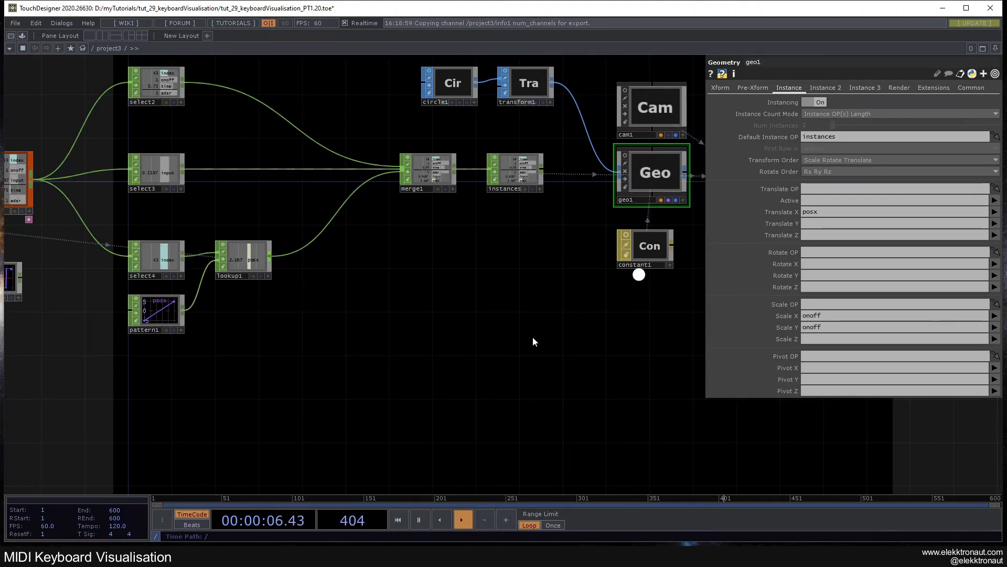
- Assign the input channel to the color alpha (A) in the second set of instance settings of geo1
{"action": "left_click_drag", "start_coordinate": [521, 337], "coordinate": [500, 399]}
{"action": "left_click_drag", "start_coordinate": [148, 157], "coordinate": [148, 179]}
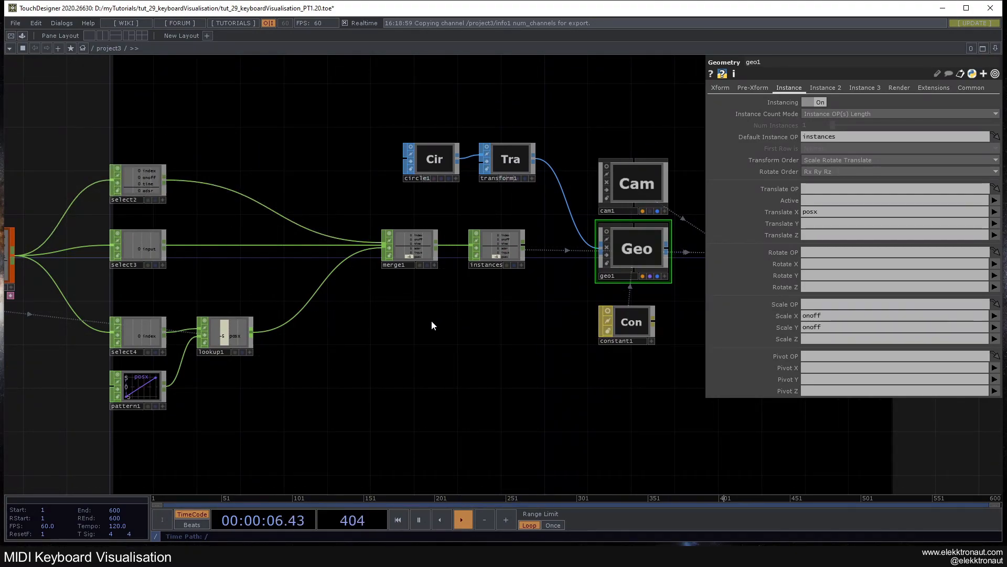
{"action": "left_click", "coordinate": [813, 87]}
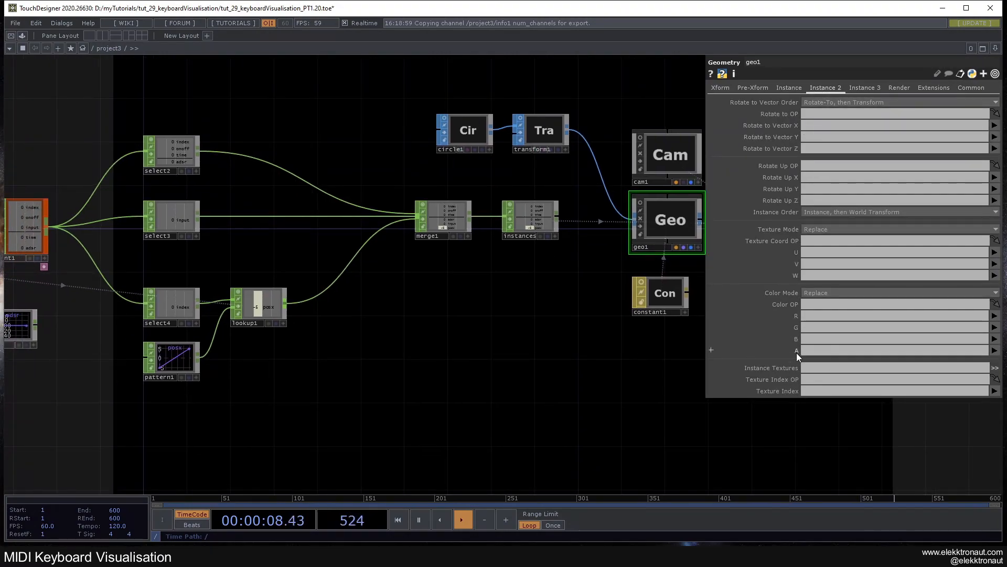
{"action": "left_click", "coordinate": [994, 350]}
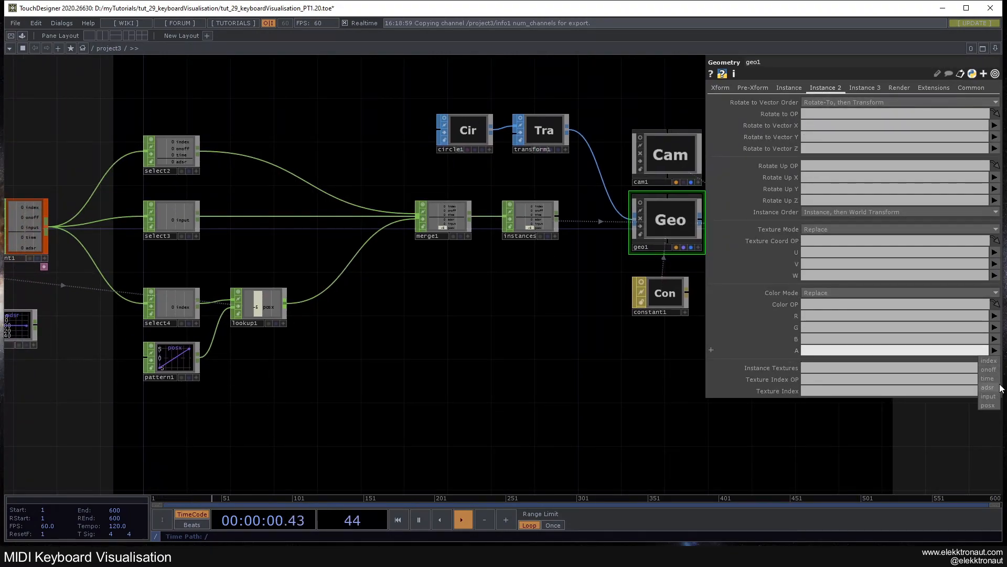
{"action": "left_click", "coordinate": [992, 396]}
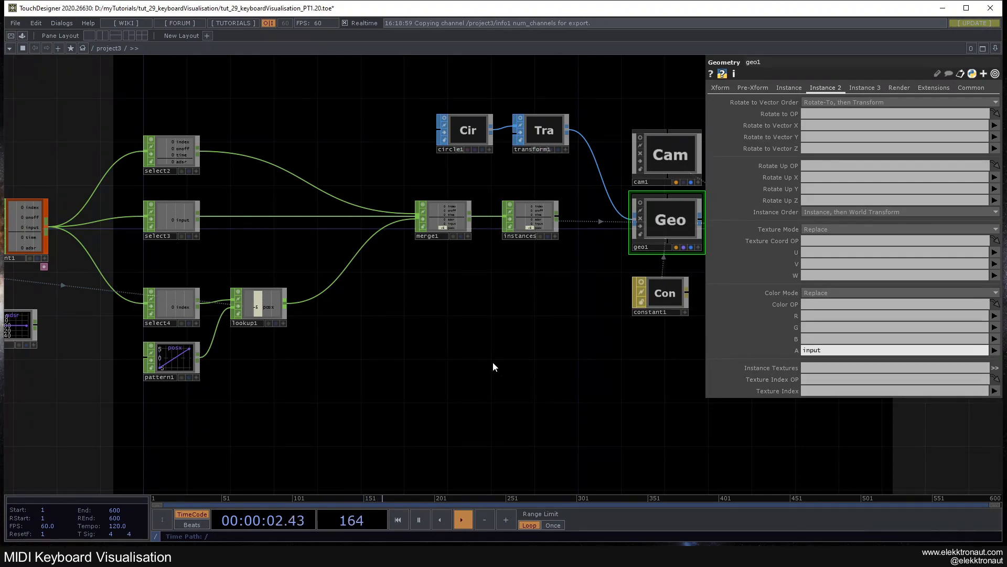
- Examine the input value in select3 and how it affects the circle's opacity as notes are played
{"action": "left_click_drag", "start_coordinate": [493, 361], "coordinate": [537, 359]}
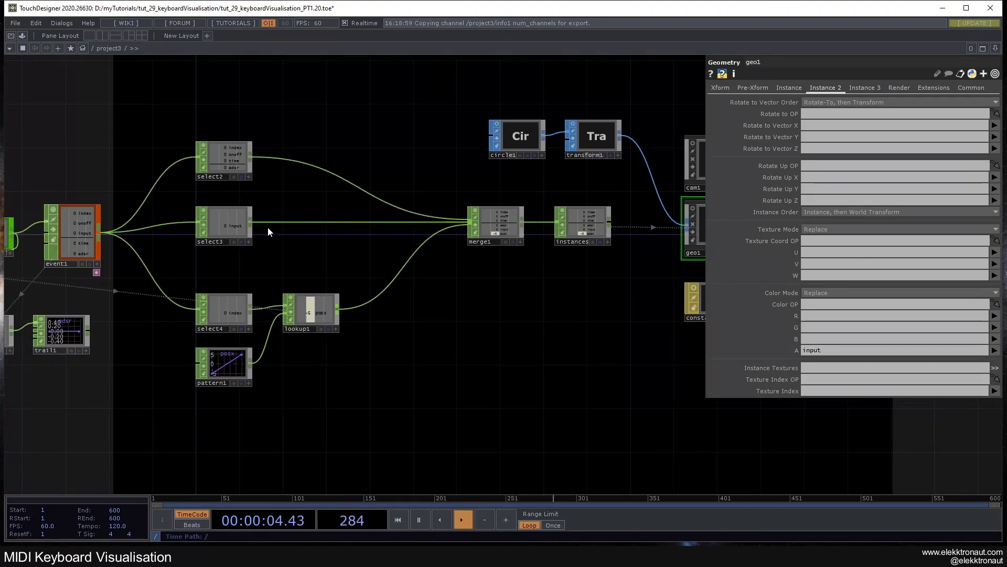
{"action": "scroll", "coordinate": [207, 214], "scroll_direction": "up", "scroll_amount": 5}
{"action": "scroll", "coordinate": [215, 225], "scroll_direction": "down", "scroll_amount": 5}
{"action": "left_click_drag", "start_coordinate": [262, 243], "coordinate": [254, 244]}
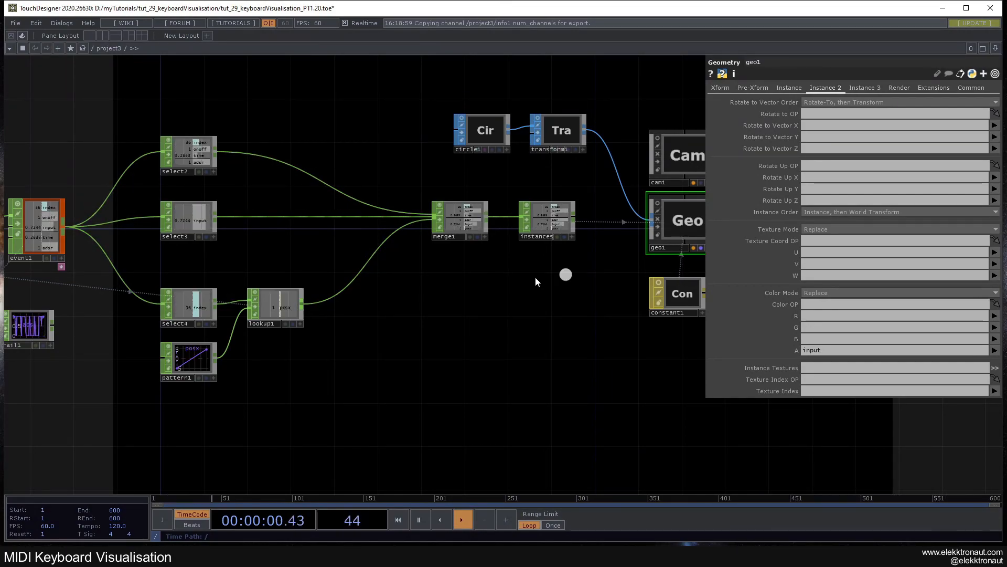
{"action": "scroll", "coordinate": [178, 217], "scroll_direction": "up", "scroll_amount": 5}
{"action": "scroll", "coordinate": [192, 210], "scroll_direction": "up", "scroll_amount": 2}
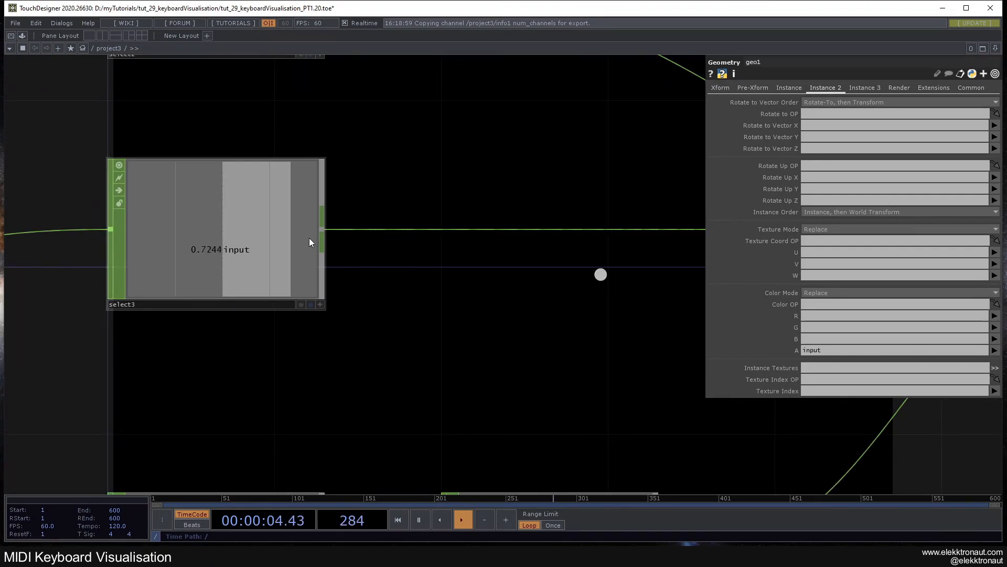
{"action": "scroll", "coordinate": [307, 237], "scroll_direction": "down", "scroll_amount": 6}
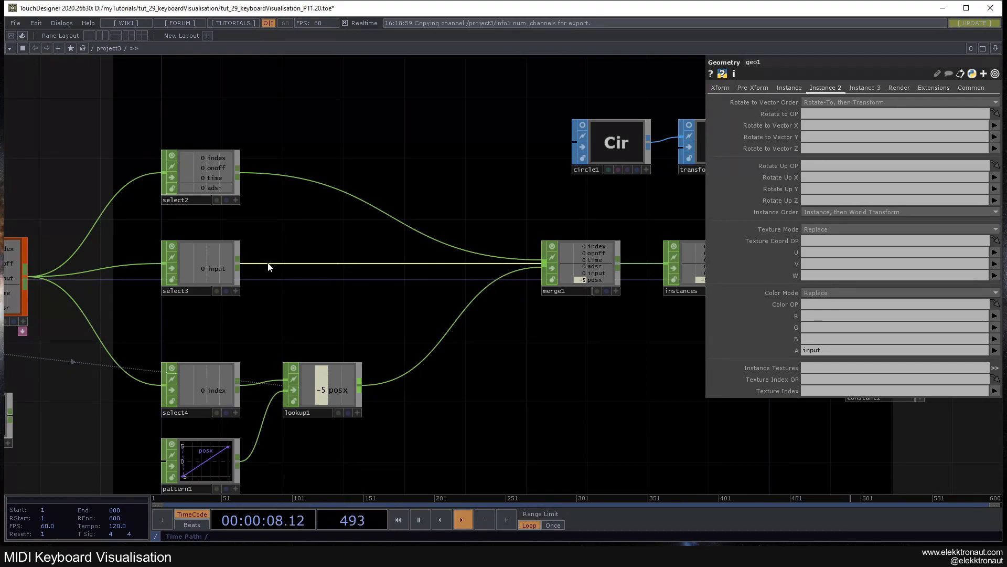
- Branch an Analyze CHOP off select3, place it above the connection to merge1, and open its Function choices
{"action": "right_click", "coordinate": [239, 261]}
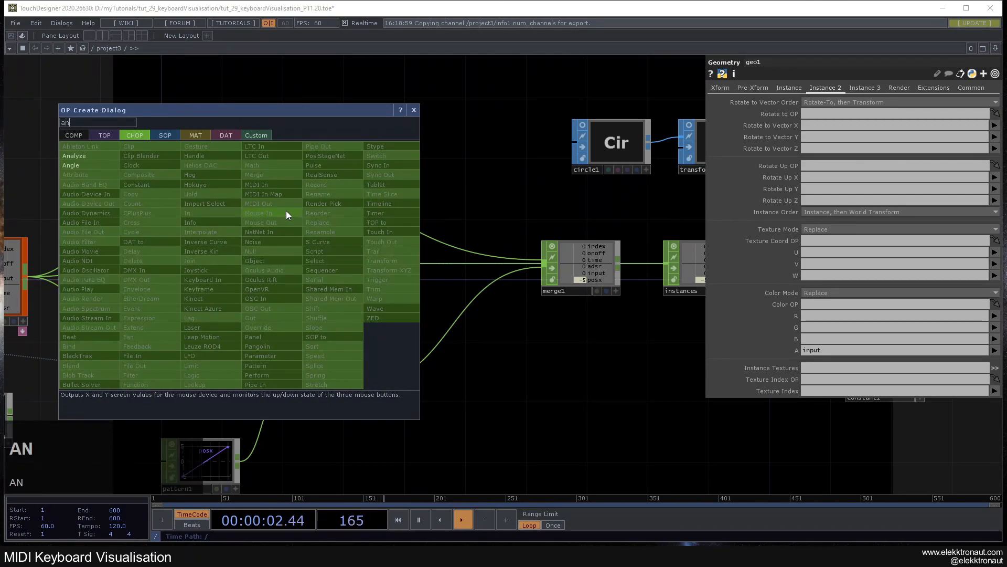
{"action": "left_click", "coordinate": [74, 155]}
{"action": "left_click", "coordinate": [344, 180]}
{"action": "left_click_drag", "start_coordinate": [351, 137], "coordinate": [300, 213]}
{"action": "scroll", "coordinate": [300, 184], "scroll_direction": "up", "scroll_amount": 3}
{"action": "left_click_drag", "start_coordinate": [452, 230], "coordinate": [464, 207]}
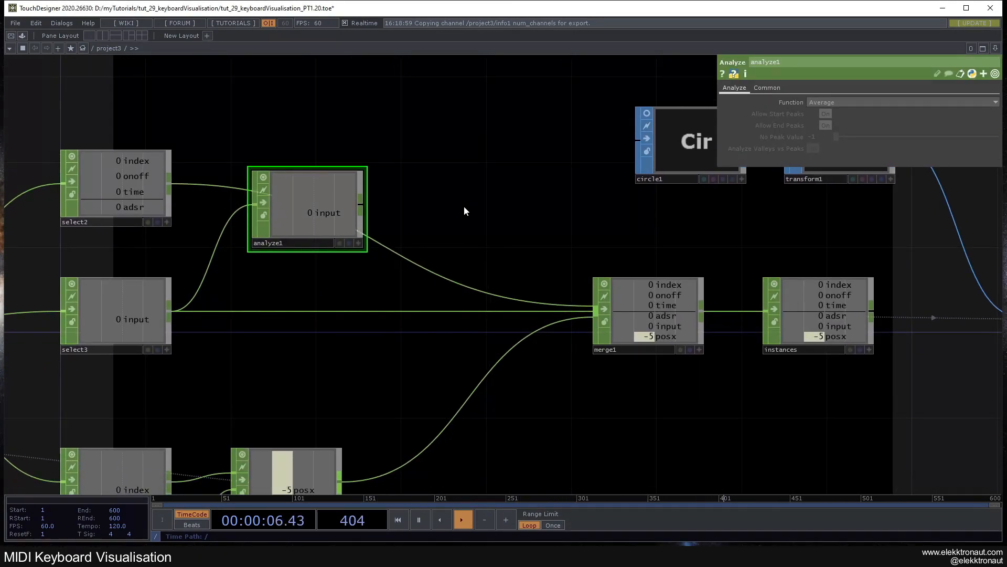
{"action": "left_click", "coordinate": [823, 101]}
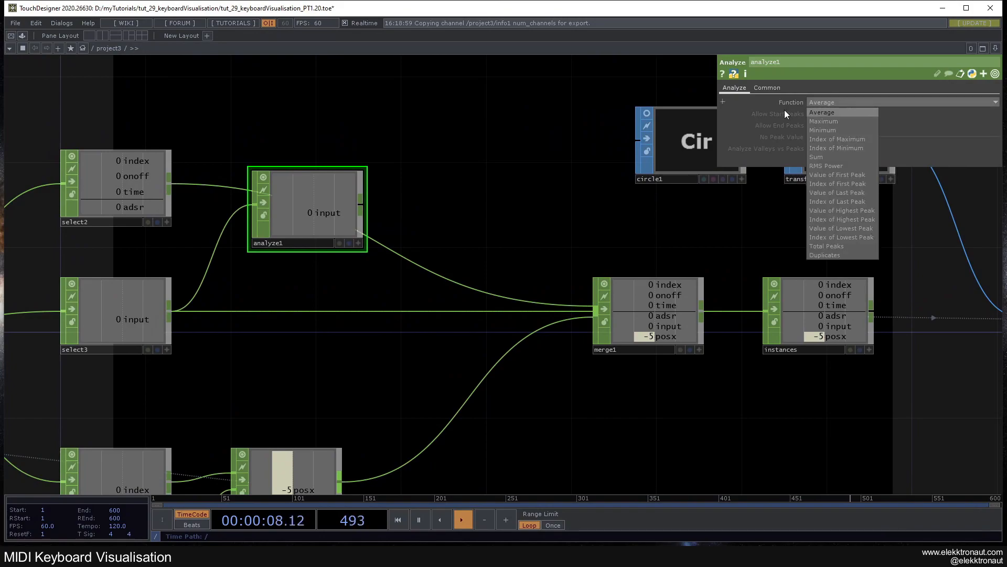
- Set the Analyze operator's function to Maximum and insert a Trail operator between select3 and analyze1
{"action": "left_click", "coordinate": [829, 123]}
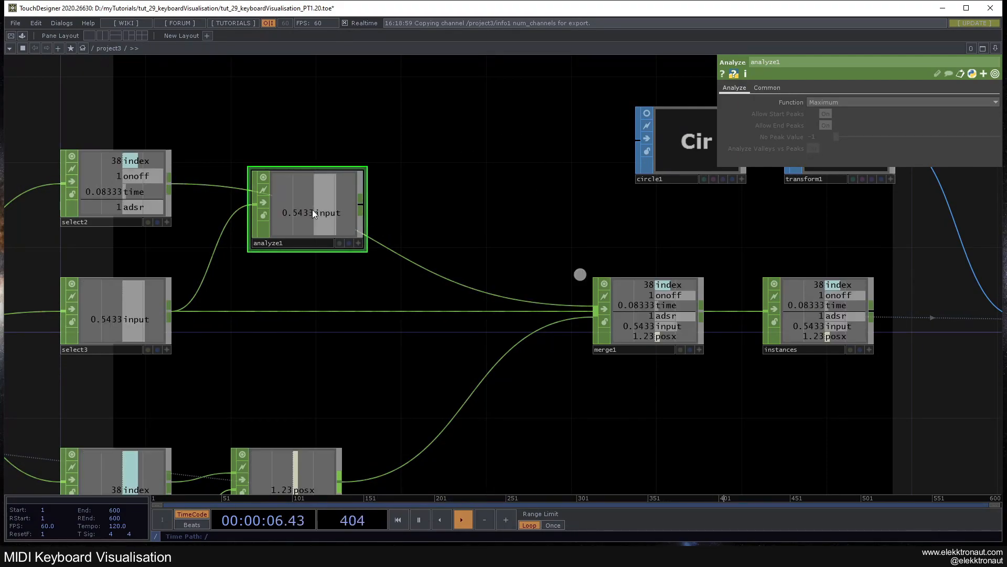
{"action": "left_click_drag", "start_coordinate": [313, 212], "coordinate": [419, 212]}
{"action": "right_click", "coordinate": [292, 232]}
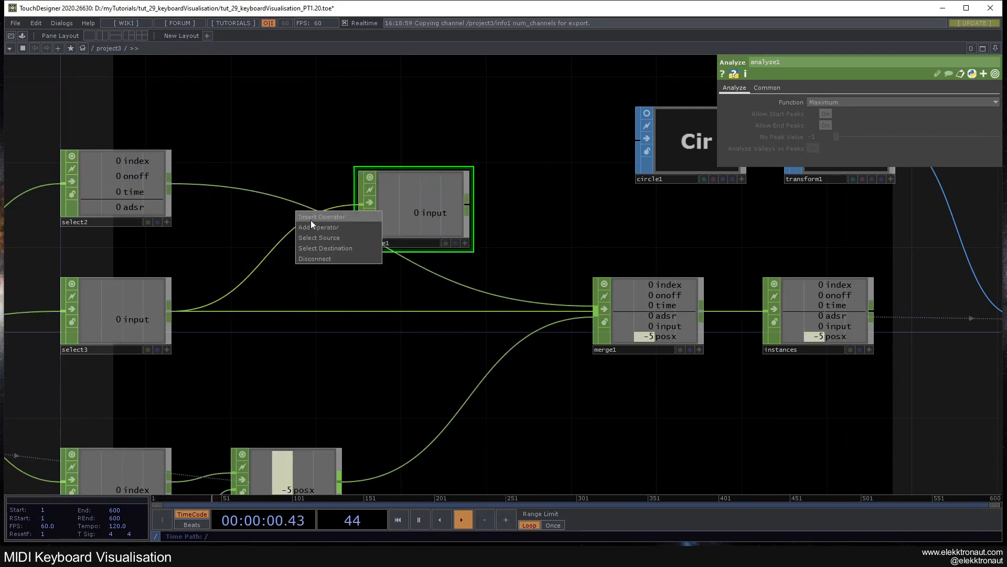
{"action": "left_click", "coordinate": [310, 220]}
{"action": "type", "text": "tr"}
{"action": "left_click", "coordinate": [449, 209]}
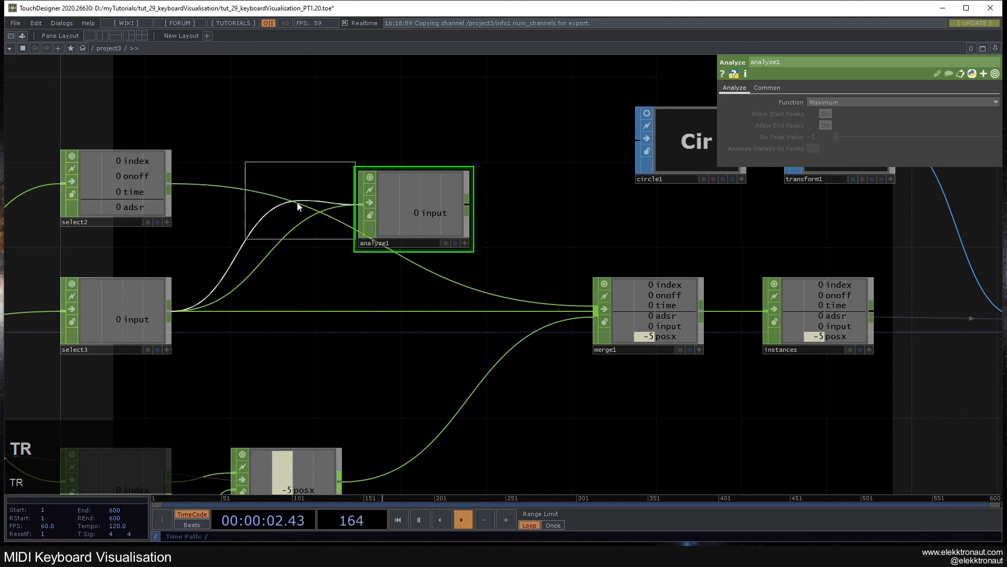
{"action": "left_click", "coordinate": [291, 204]}
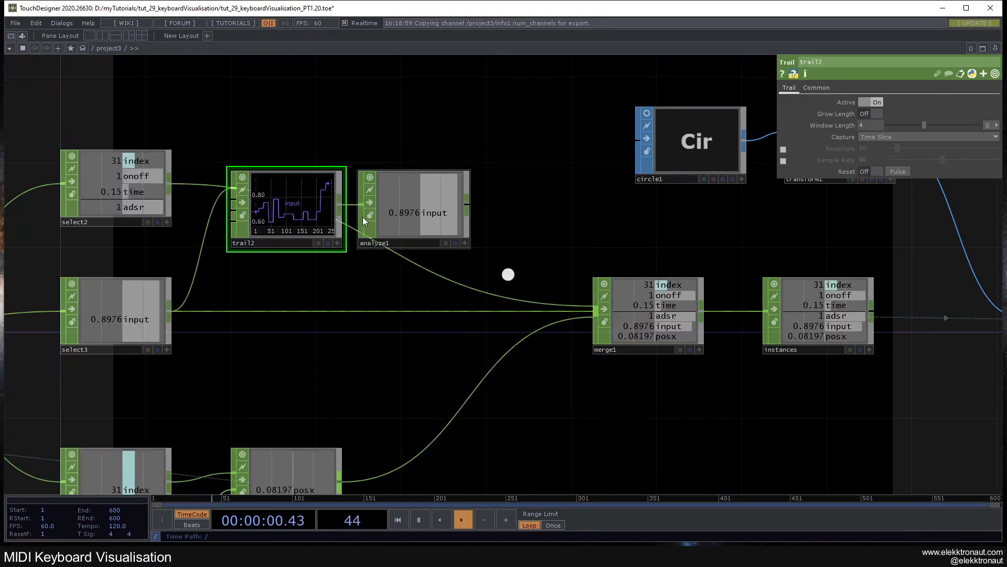
{"action": "left_click_drag", "start_coordinate": [282, 142], "coordinate": [422, 205]}
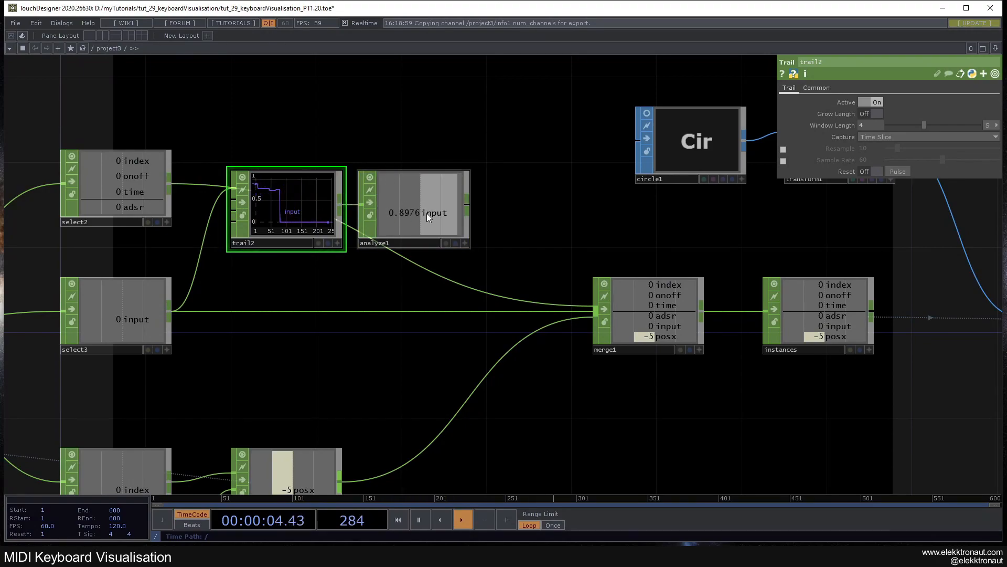
- Switch the Analyze operator's function to Minimum
{"action": "left_click", "coordinate": [427, 213]}
{"action": "left_click", "coordinate": [902, 104]}
{"action": "left_click", "coordinate": [884, 130]}
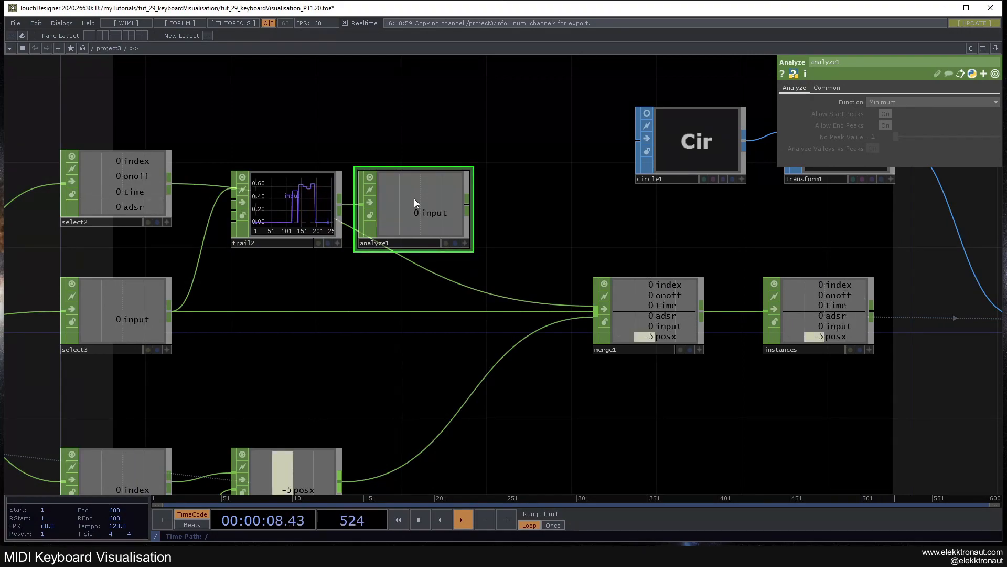
- Delete the Analyze operator and the Trail operator that follow select3
{"action": "key", "text": "Delete"}
{"action": "left_click", "coordinate": [286, 200]}
{"action": "key", "text": "Delete"}
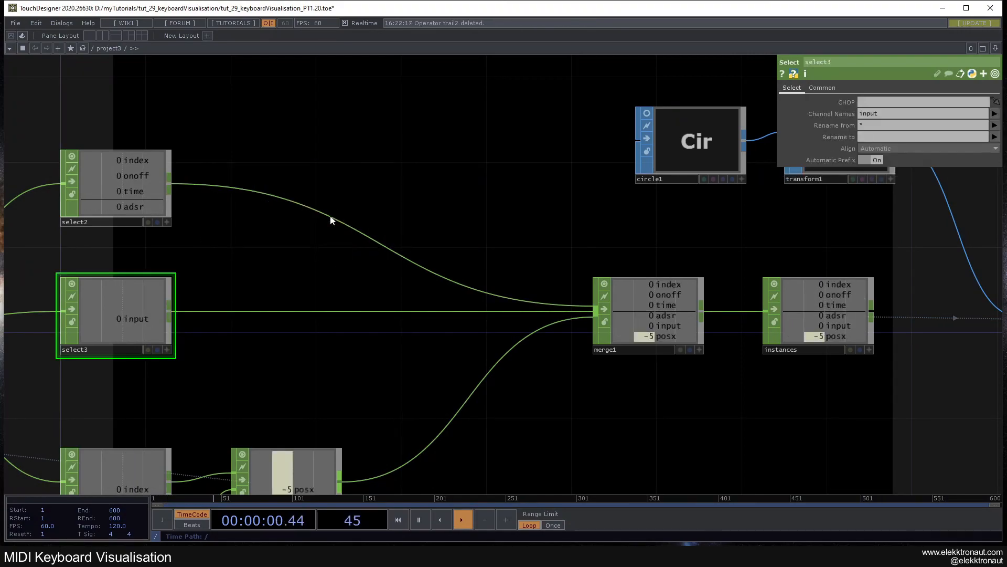
- Insert a Math operator on the wire between select3 and merge1
{"action": "right_click", "coordinate": [227, 313]}
{"action": "left_click", "coordinate": [238, 300]}
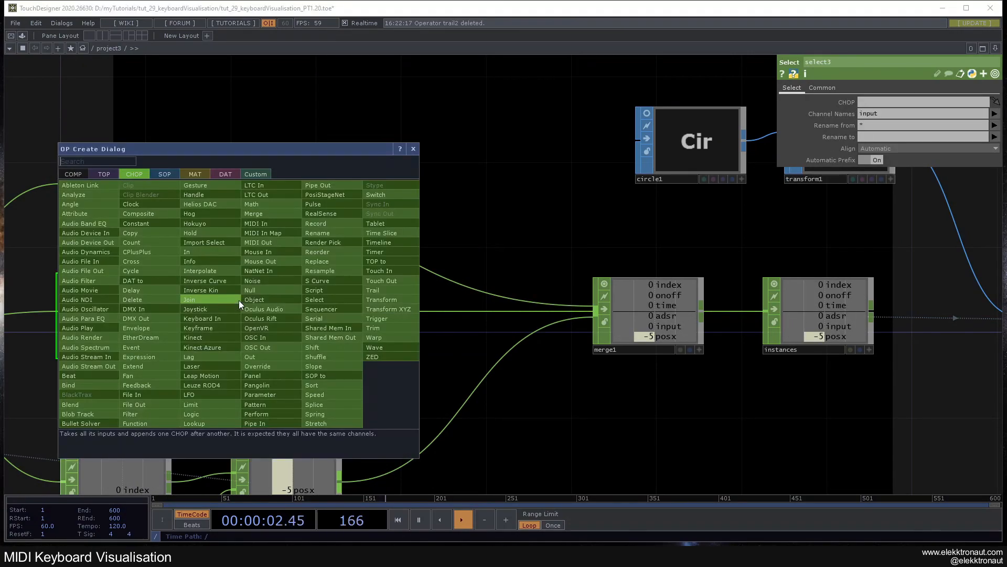
{"action": "type", "text": "ma"}
{"action": "left_click", "coordinate": [251, 204]}
{"action": "left_click", "coordinate": [260, 314]}
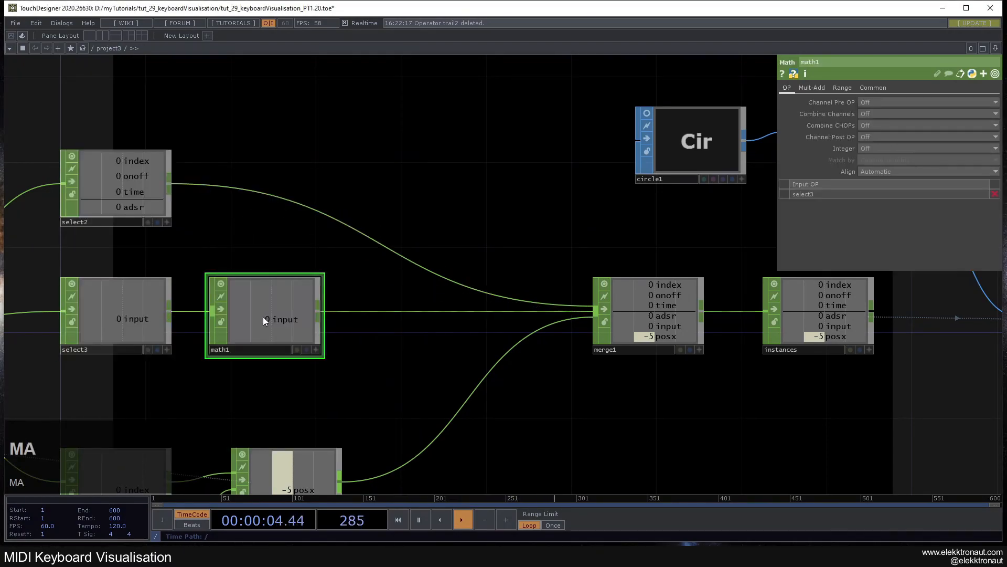
- Set the upper limit of math1's From Range to .85
{"action": "left_click", "coordinate": [851, 88]}
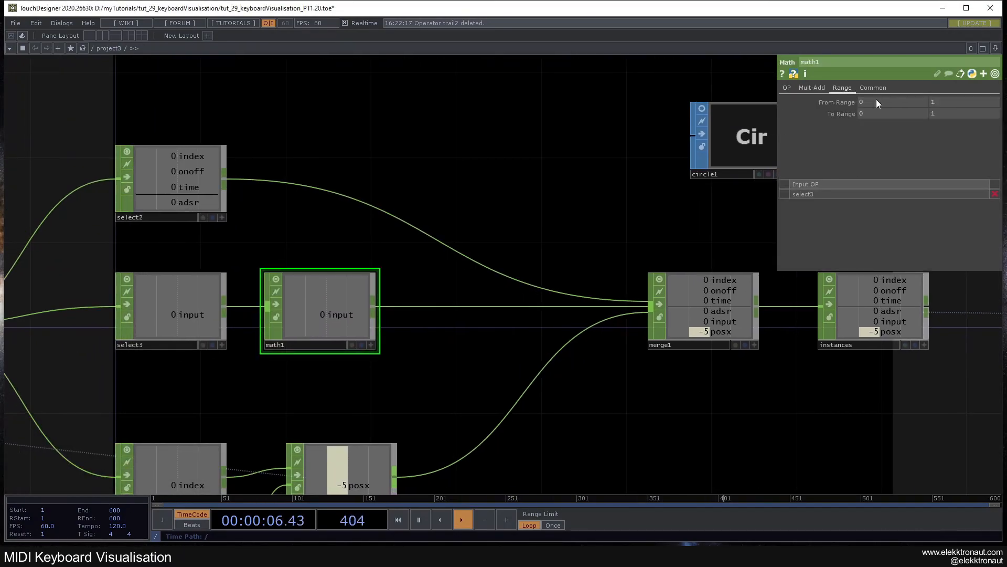
{"action": "type", "text": "."}
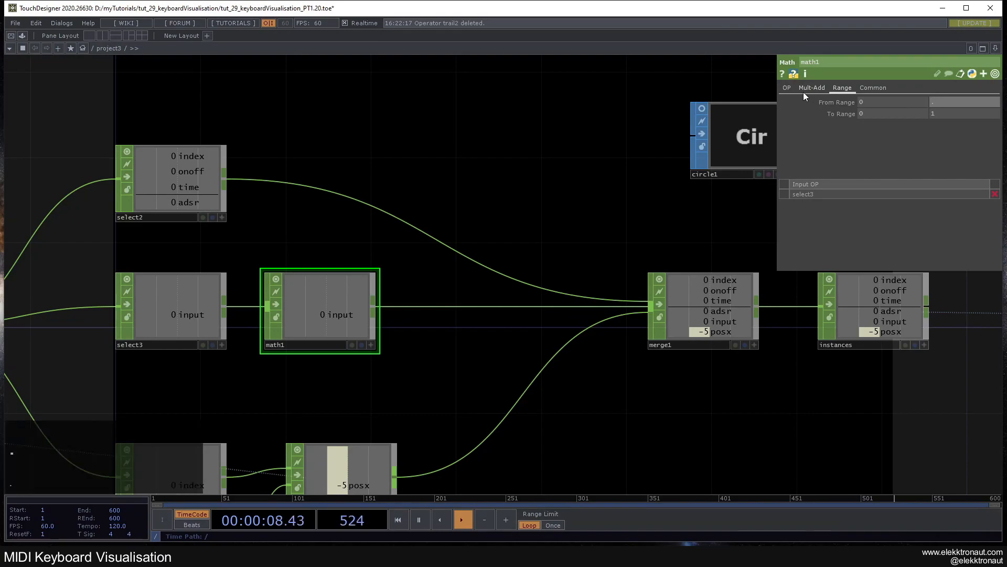
{"action": "type", "text": "985"}
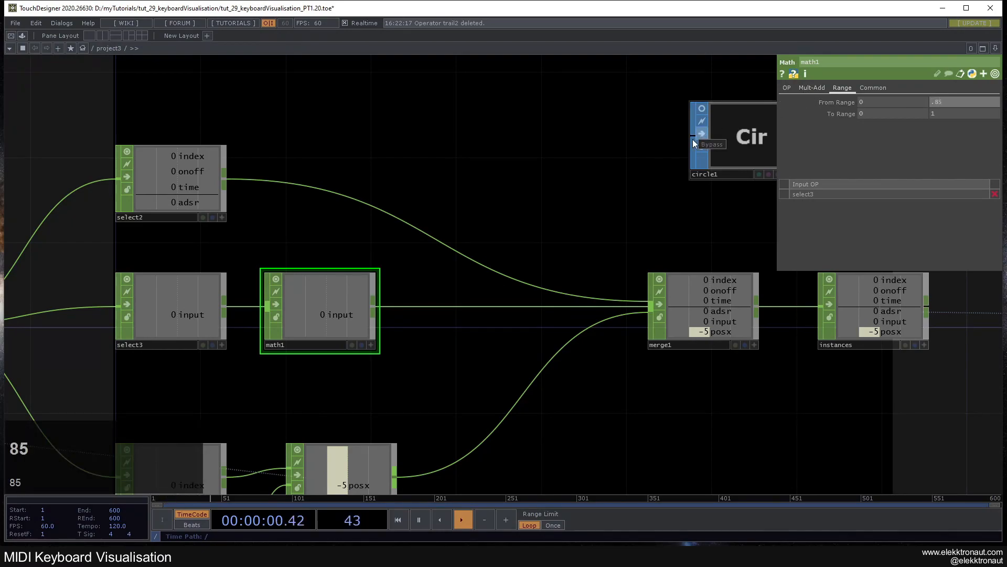
{"action": "key", "text": "Return"}
- Open the main instancing parameters of geo1
{"action": "left_click_drag", "start_coordinate": [538, 179], "coordinate": [552, 155]}
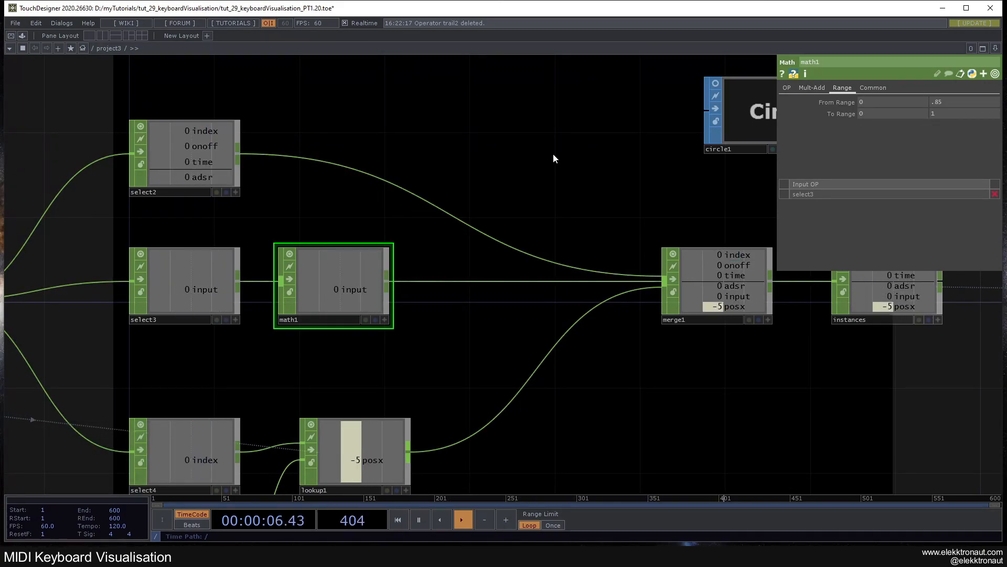
{"action": "scroll", "coordinate": [552, 154], "scroll_direction": "down", "scroll_amount": 8}
{"action": "left_click_drag", "start_coordinate": [549, 154], "coordinate": [421, 197]}
{"action": "scroll", "coordinate": [423, 190], "scroll_direction": "up", "scroll_amount": 4}
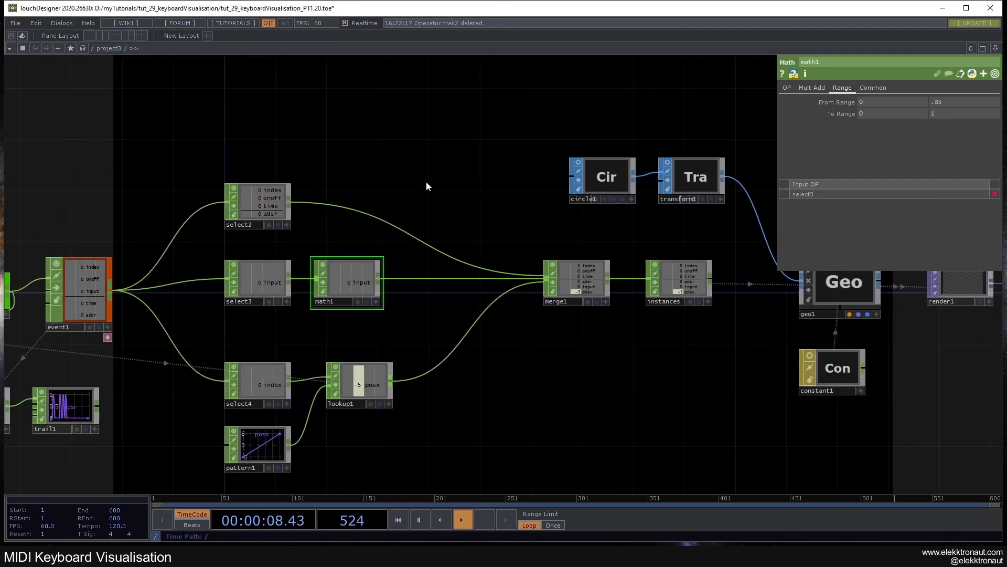
{"action": "scroll", "coordinate": [313, 210], "scroll_direction": "up", "scroll_amount": 2}
{"action": "left_click_drag", "start_coordinate": [313, 210], "coordinate": [319, 228]}
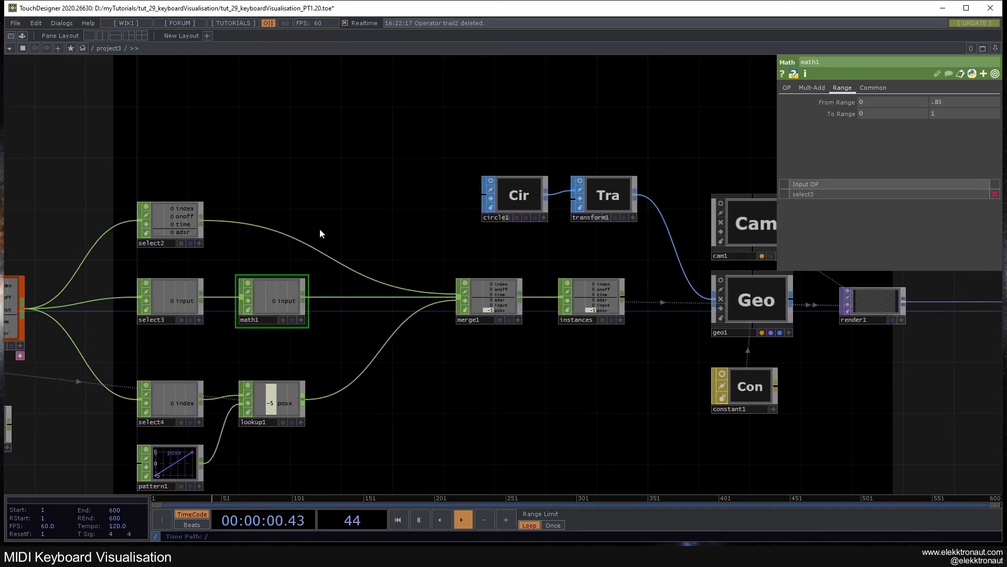
{"action": "mouse_move", "coordinate": [510, 277]}
{"action": "left_mouse_down"}
{"action": "mouse_move", "coordinate": [421, 276]}
{"action": "mouse_move", "coordinate": [518, 279]}
{"action": "left_mouse_up"}
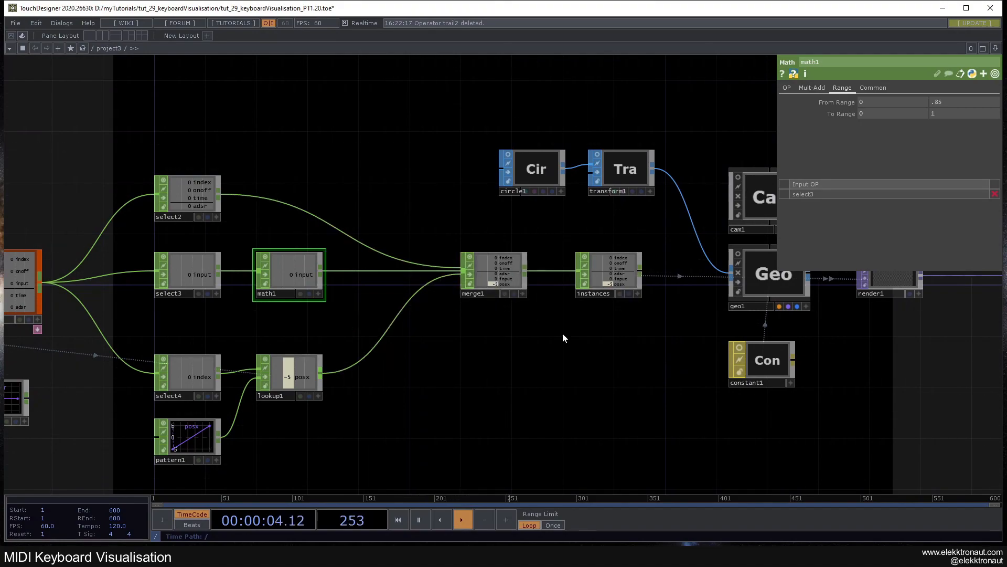
{"action": "left_click", "coordinate": [753, 286]}
{"action": "left_click_drag", "start_coordinate": [597, 356], "coordinate": [357, 322]}
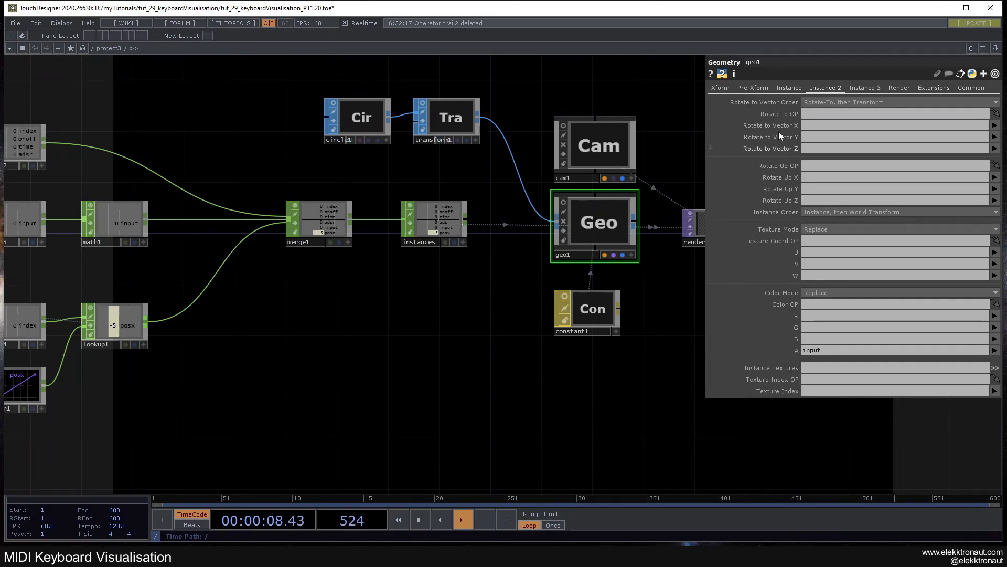
{"action": "left_click", "coordinate": [789, 91]}
{"action": "left_click_drag", "start_coordinate": [226, 220], "coordinate": [438, 207]}
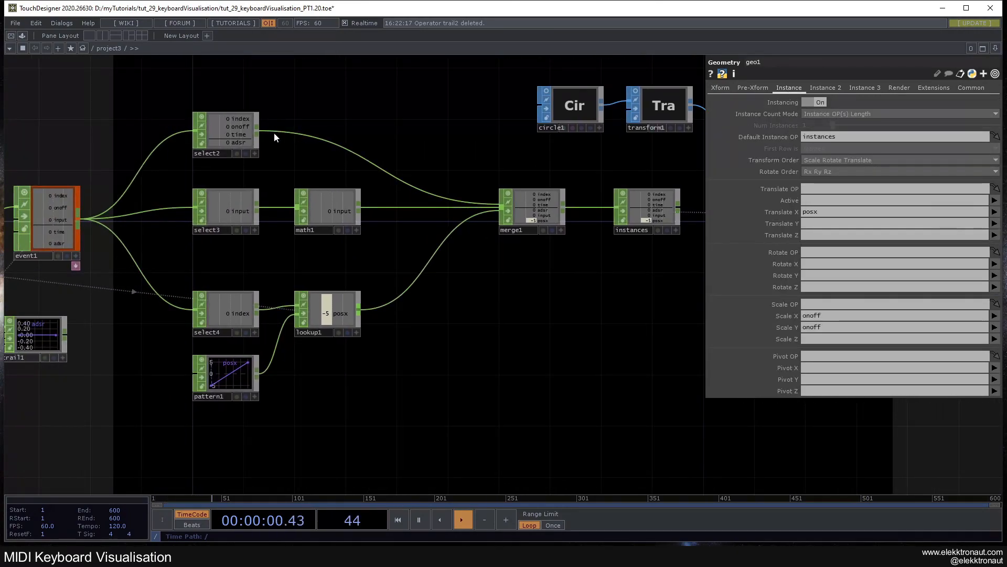
{"action": "left_click_drag", "start_coordinate": [518, 292], "coordinate": [438, 268]}
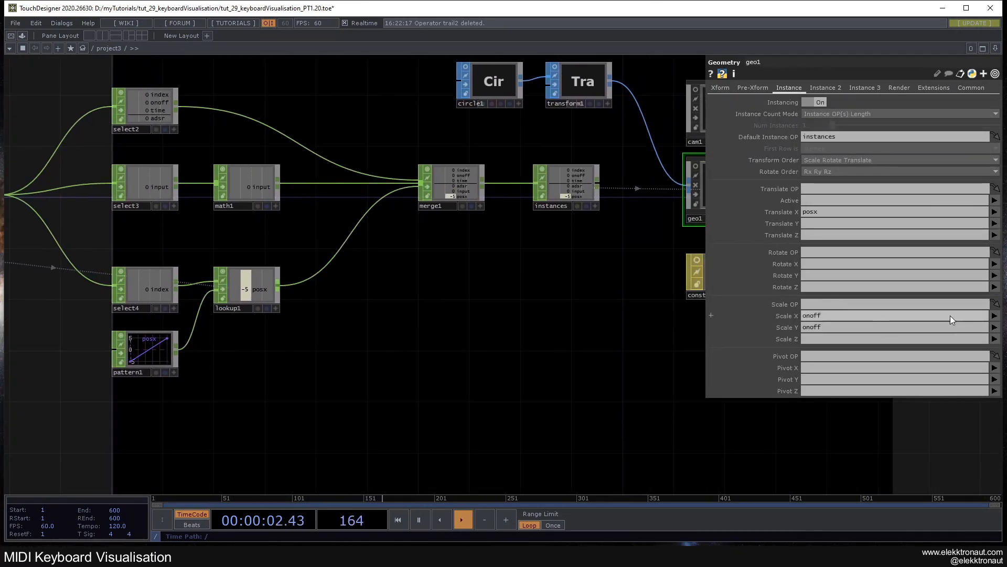
- Assign the time channel to geo1's instance Scale X and Scale Y
{"action": "left_click", "coordinate": [995, 316]}
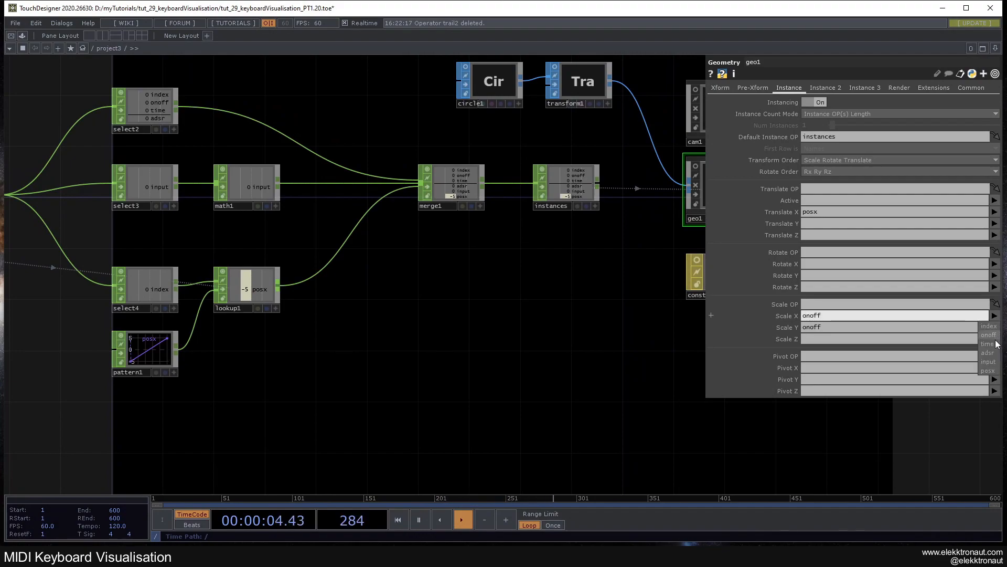
{"action": "left_click", "coordinate": [988, 343]}
{"action": "left_click", "coordinate": [995, 327]}
{"action": "left_click", "coordinate": [989, 356]}
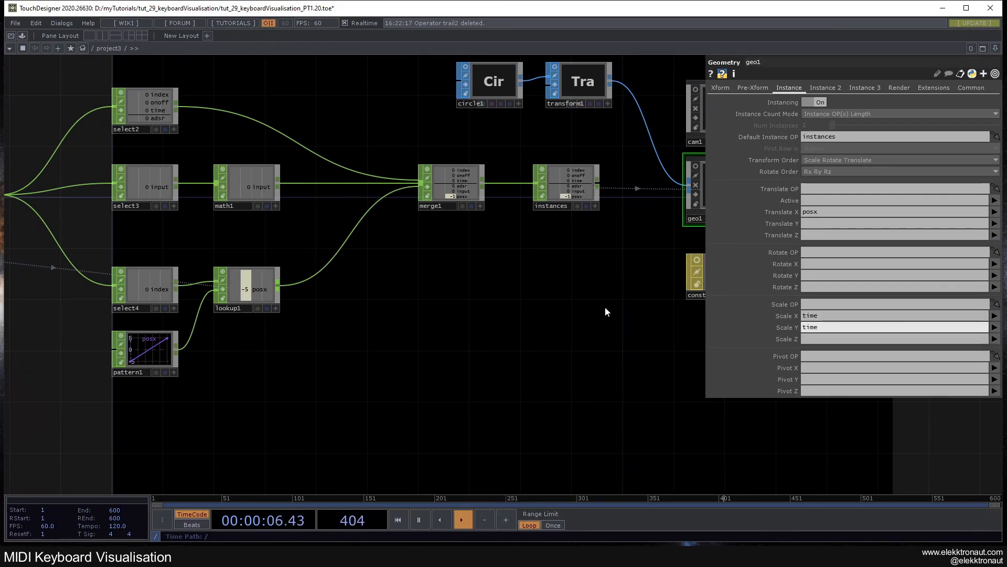
{"action": "left_click_drag", "start_coordinate": [576, 302], "coordinate": [556, 263]}
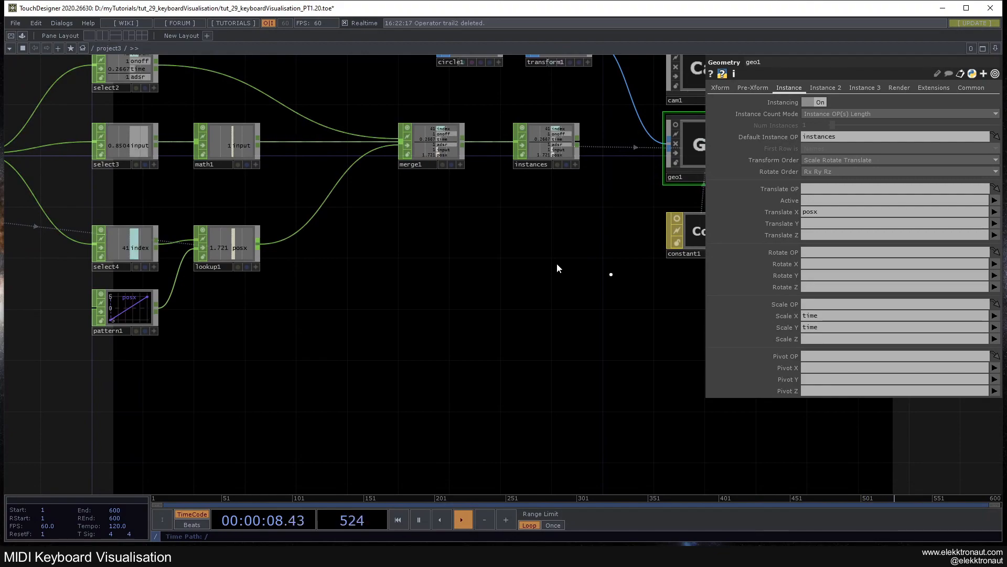
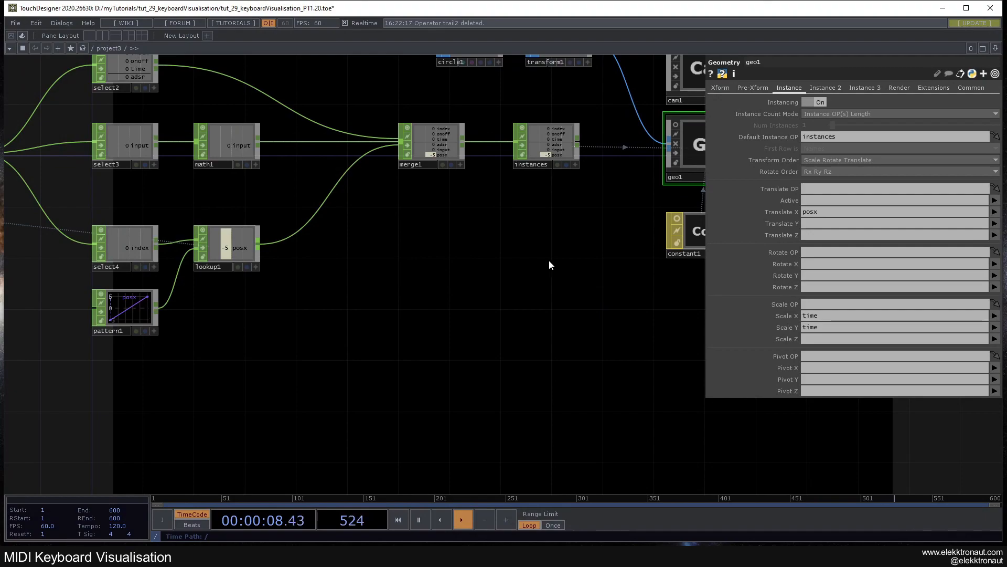
- Assign the adsr channel to geo1's instance Scale X and Scale Y
{"action": "scroll", "coordinate": [525, 294], "scroll_direction": "down", "scroll_amount": 4}
{"action": "scroll", "coordinate": [361, 304], "scroll_direction": "up", "scroll_amount": 4}
{"action": "left_click_drag", "start_coordinate": [373, 303], "coordinate": [807, 333]}
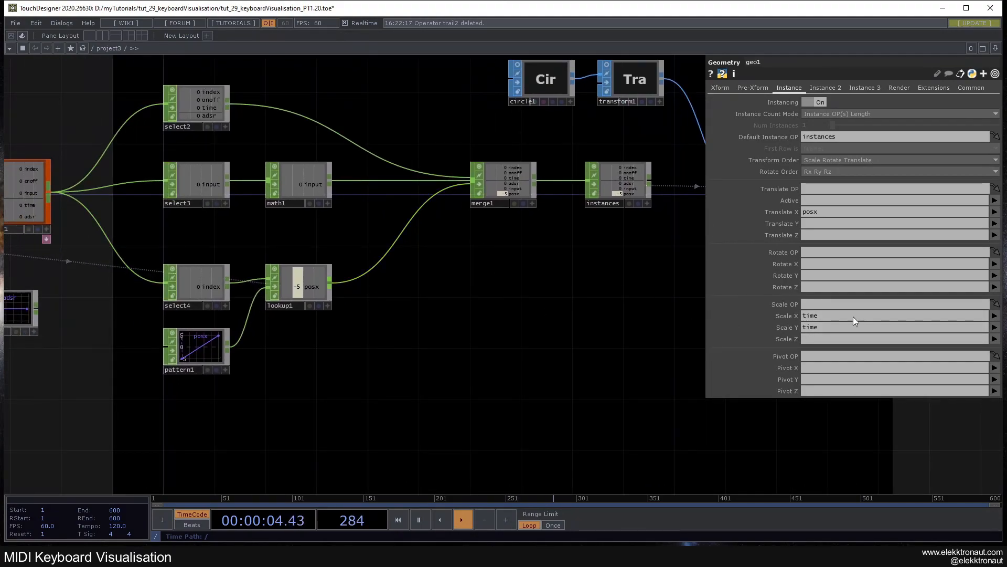
{"action": "left_click", "coordinate": [995, 316]}
{"action": "left_click", "coordinate": [988, 352]}
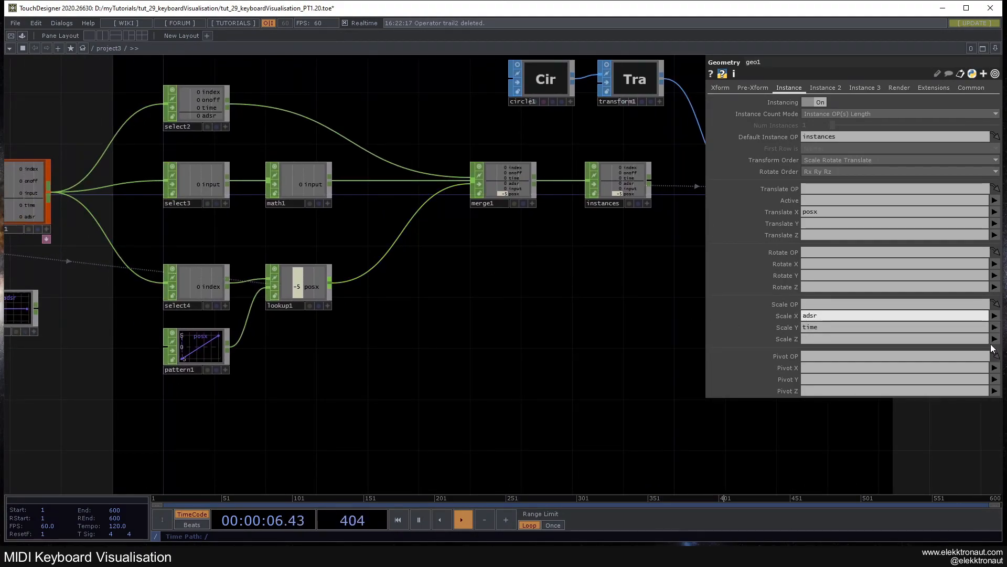
{"action": "left_click", "coordinate": [995, 327]}
{"action": "left_click", "coordinate": [989, 364]}
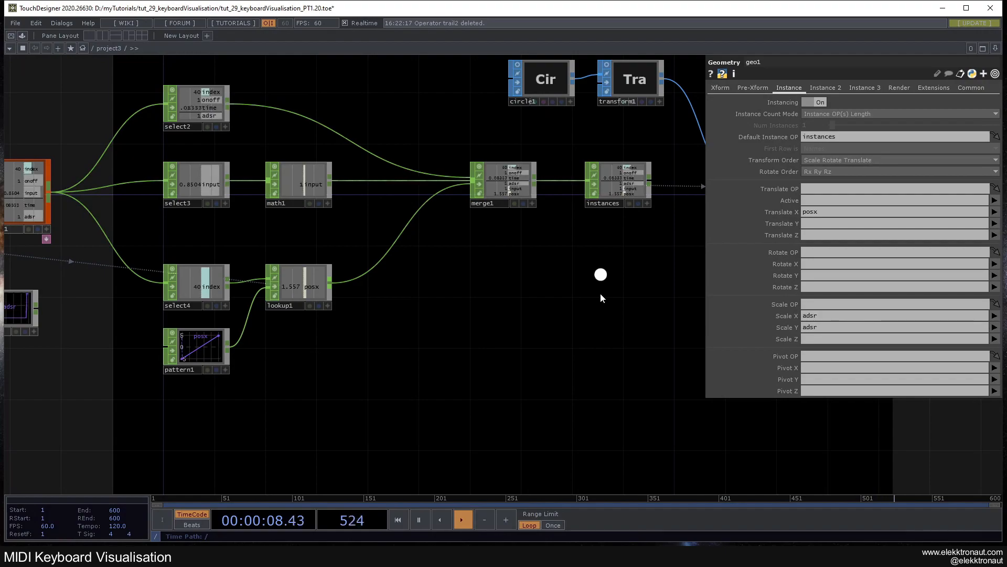
- Set event1's Attack Time and Sustain Time to 1 and its Release Time to about 0.997
{"action": "left_click_drag", "start_coordinate": [503, 332], "coordinate": [763, 363]}
{"action": "left_click", "coordinate": [281, 216]}
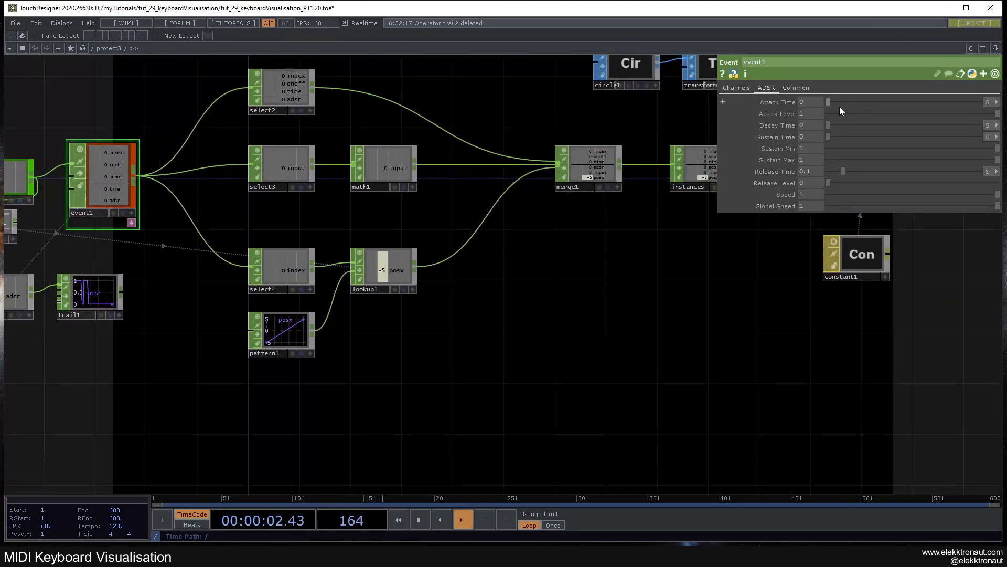
{"action": "left_click_drag", "start_coordinate": [845, 172], "coordinate": [978, 172]}
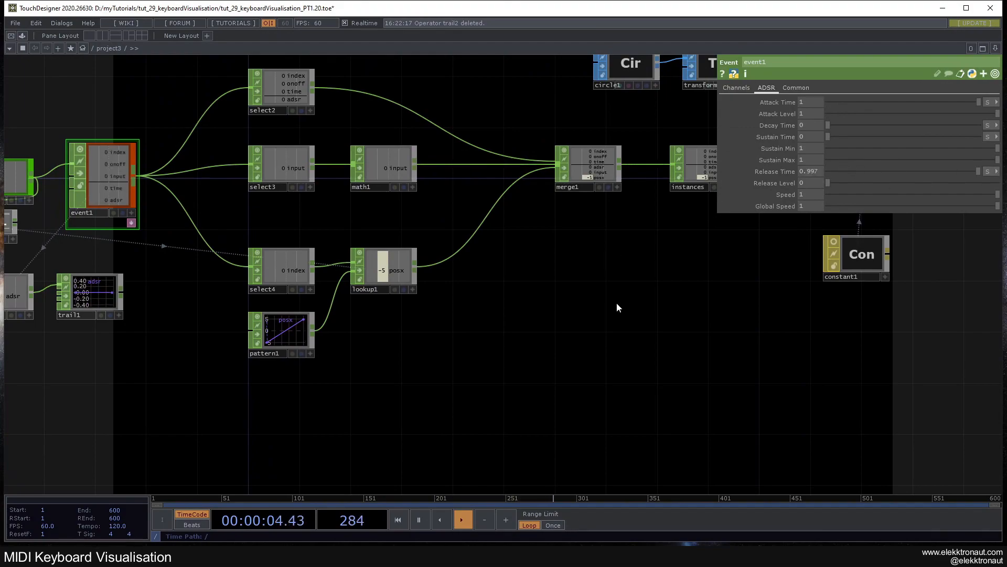
{"action": "left_click_drag", "start_coordinate": [616, 306], "coordinate": [546, 224]}
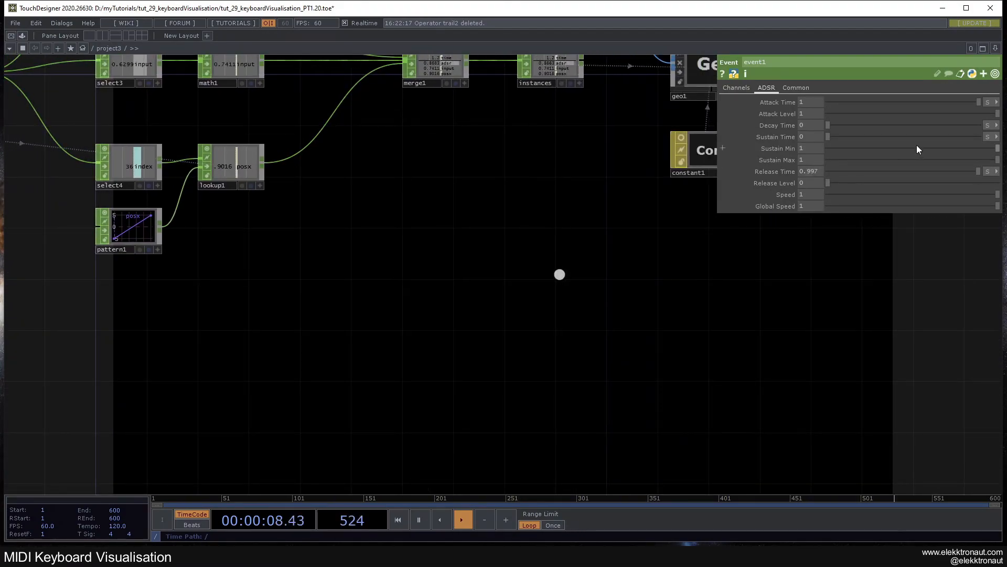
{"action": "left_click_drag", "start_coordinate": [835, 135], "coordinate": [979, 136]}
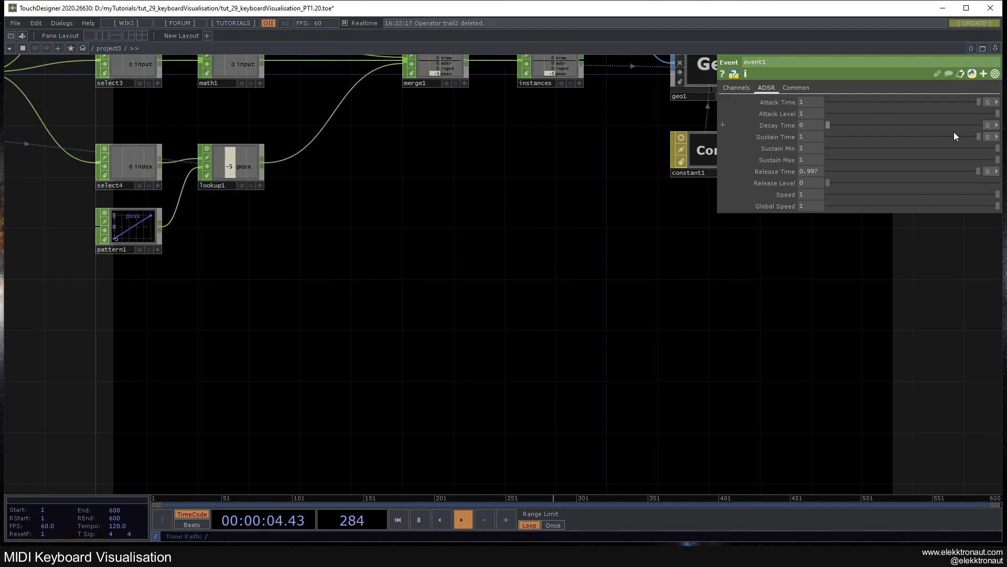
- Set event1's Sustain Time and Attack Time to 0 and its Release Time to 0.2
{"action": "left_click_drag", "start_coordinate": [961, 136], "coordinate": [814, 137]}
{"action": "left_click_drag", "start_coordinate": [858, 103], "coordinate": [827, 104]}
{"action": "type", "text": "2"}
{"action": "left_click", "coordinate": [425, 251]}
{"action": "left_click_drag", "start_coordinate": [445, 185], "coordinate": [534, 210]}
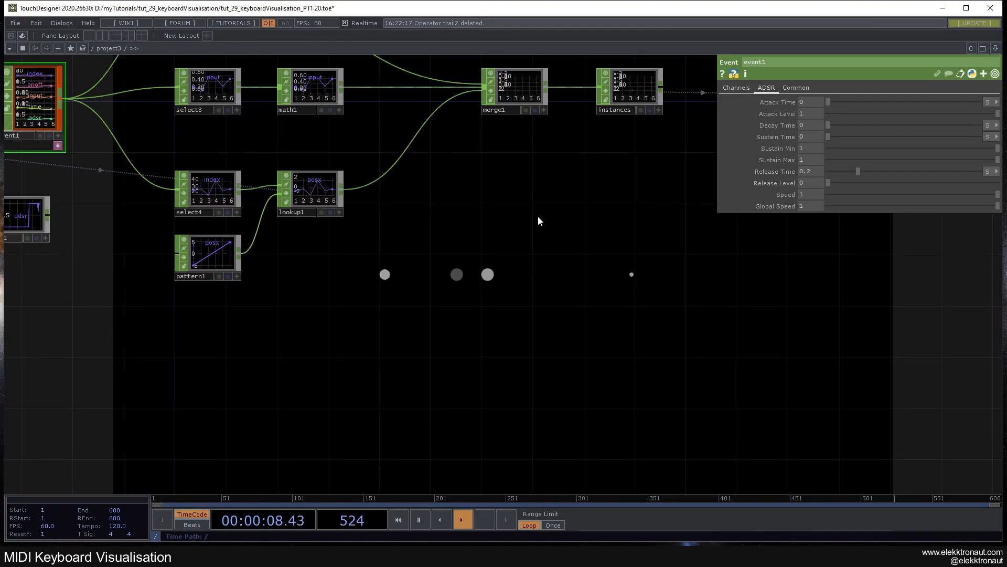
- Try a Release Time of 0 on event1 and undo that change
{"action": "left_click_drag", "start_coordinate": [509, 193], "coordinate": [507, 192]}
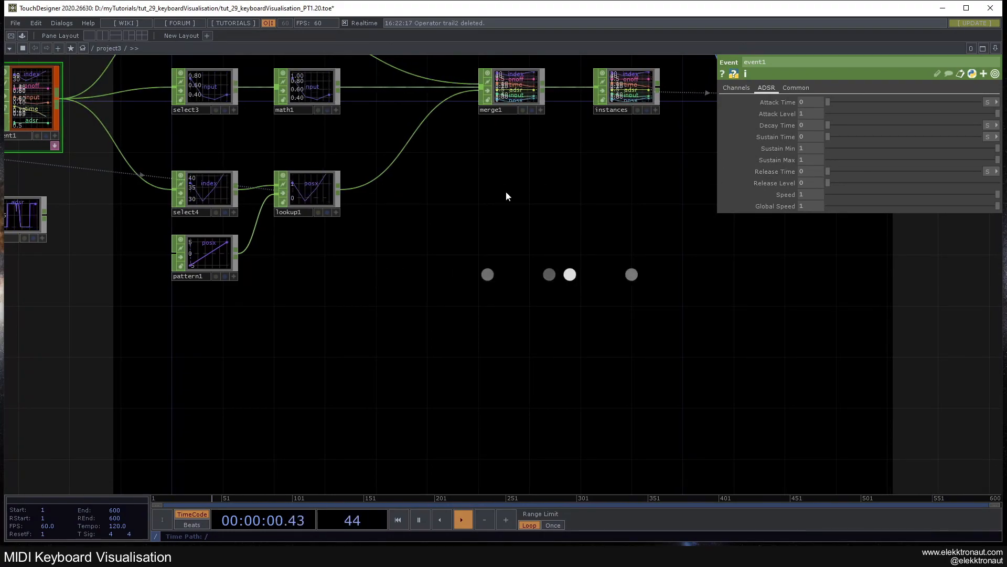
{"action": "left_click_drag", "start_coordinate": [400, 211], "coordinate": [391, 265]}
{"action": "key", "text": "ctrl+z"}
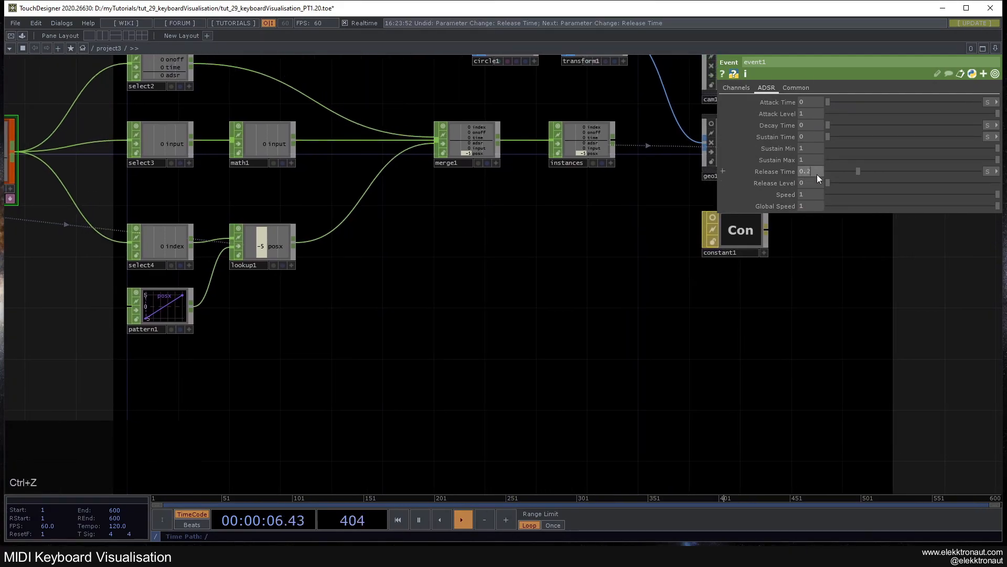
{"action": "left_click_drag", "start_coordinate": [562, 254], "coordinate": [533, 246]}
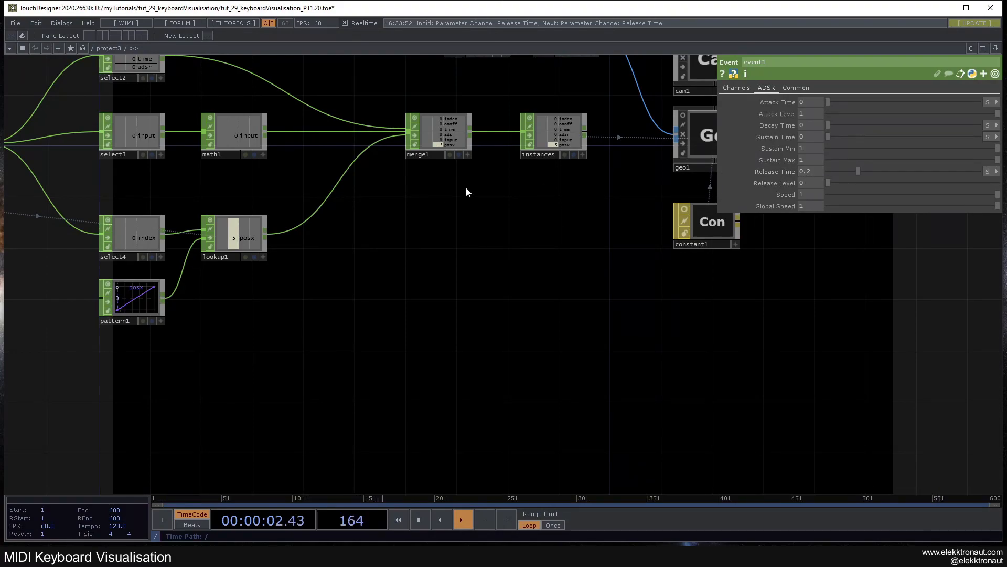
{"action": "scroll", "coordinate": [466, 186], "scroll_direction": "down", "scroll_amount": 5}
{"action": "scroll", "coordinate": [478, 219], "scroll_direction": "up", "scroll_amount": 3}
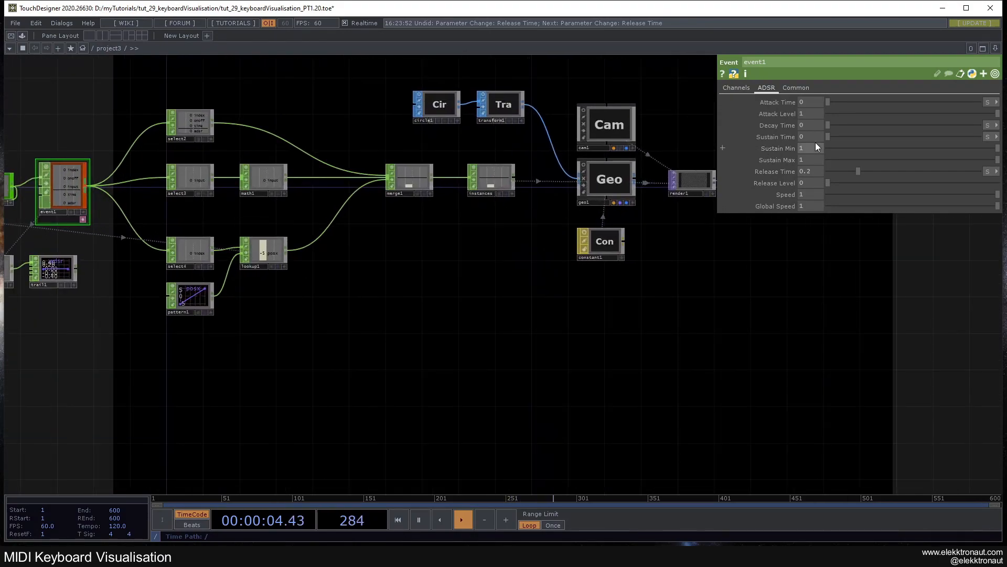
- Try blue (0, 0.18431, 1) as constant1's Color and restore it to white
{"action": "left_click_drag", "start_coordinate": [523, 243], "coordinate": [400, 288]}
{"action": "left_click_drag", "start_coordinate": [506, 112], "coordinate": [310, 154]}
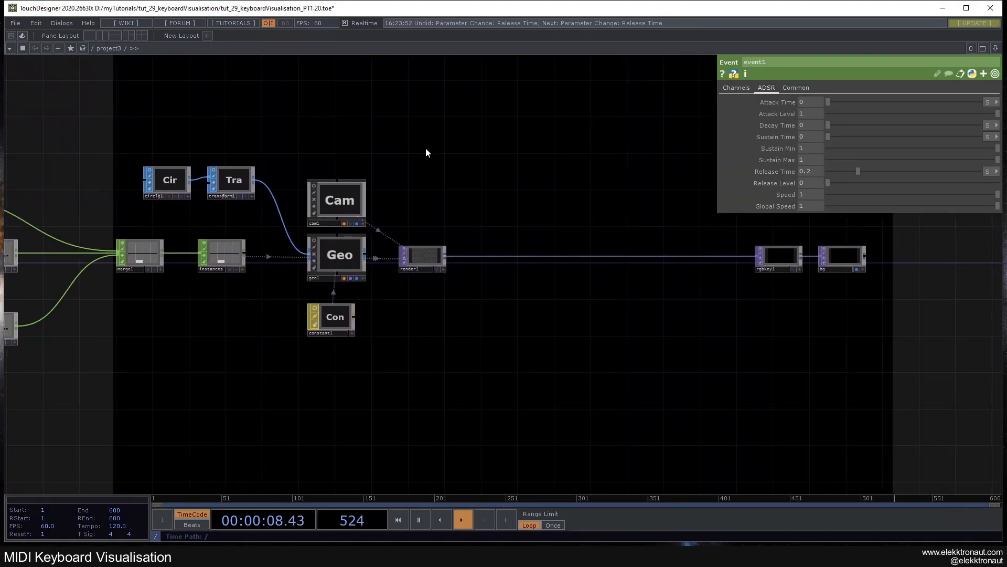
{"action": "left_click_drag", "start_coordinate": [466, 347], "coordinate": [503, 311]}
{"action": "scroll", "coordinate": [325, 260], "scroll_direction": "up", "scroll_amount": 4}
{"action": "left_click_drag", "start_coordinate": [359, 395], "coordinate": [458, 342]}
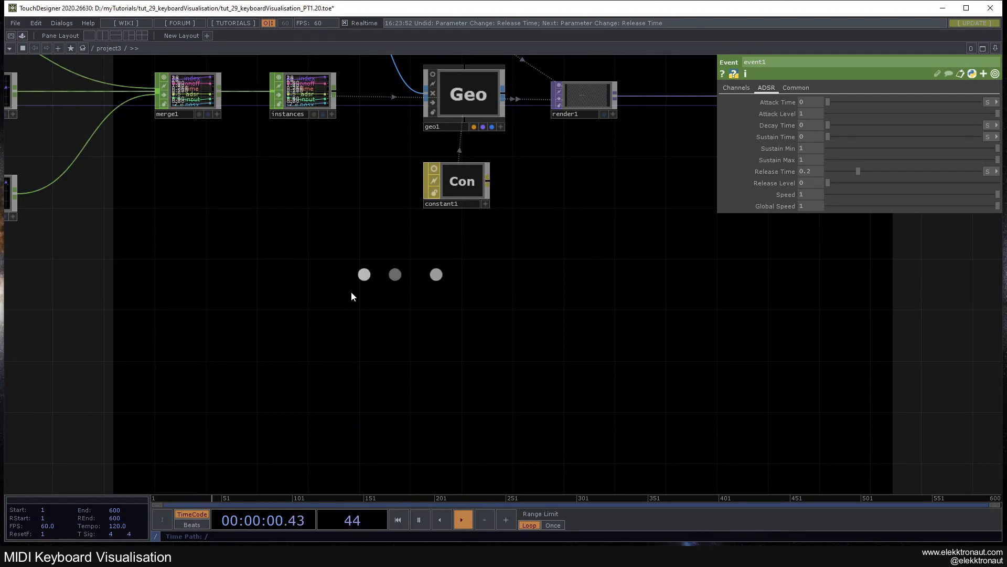
{"action": "left_click", "coordinate": [452, 185]}
{"action": "left_click", "coordinate": [890, 116]}
{"action": "left_click", "coordinate": [940, 68]}
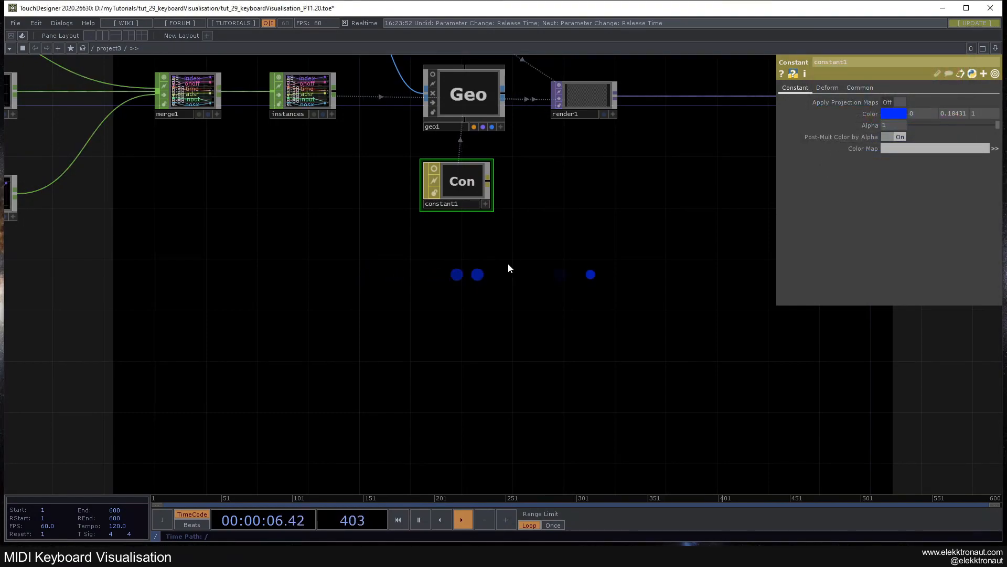
{"action": "left_click", "coordinate": [898, 112]}
{"action": "left_click", "coordinate": [965, 64]}
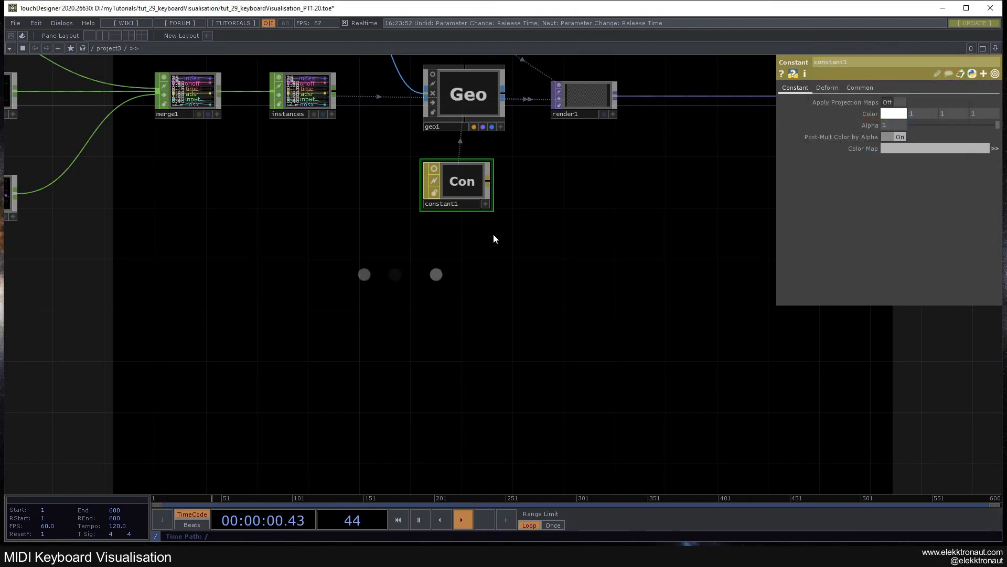
- Add a Noise TOP in the empty area below the instances and constant1 nodes
{"action": "left_click_drag", "start_coordinate": [400, 290], "coordinate": [432, 281]}
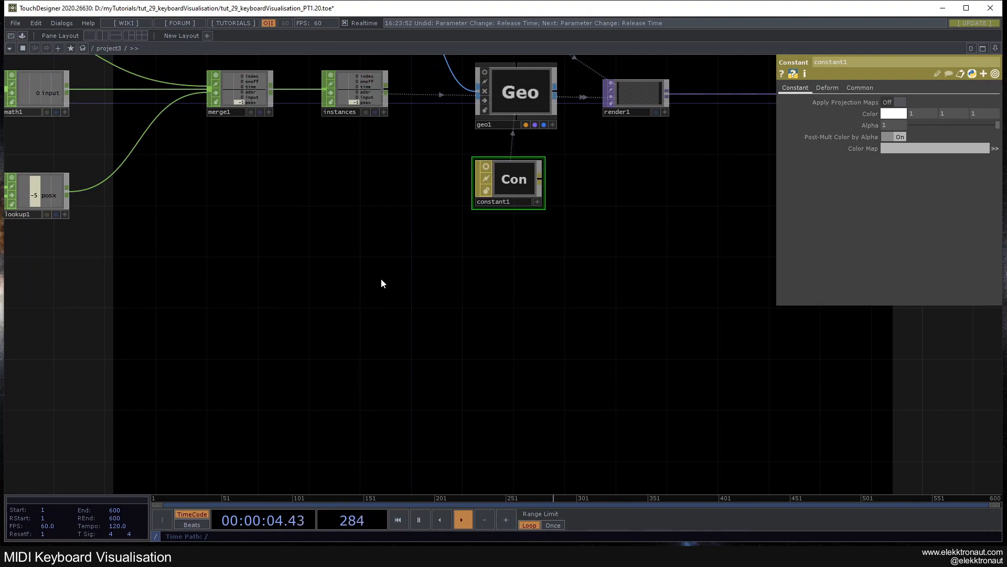
{"action": "key", "text": "Tab"}
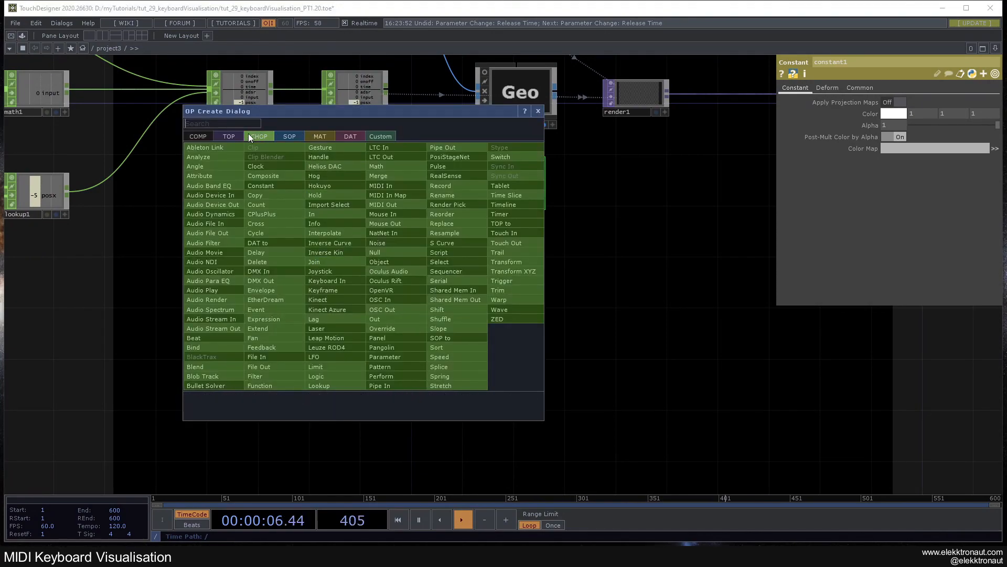
{"action": "left_click", "coordinate": [230, 136]}
{"action": "type", "text": "noi"}
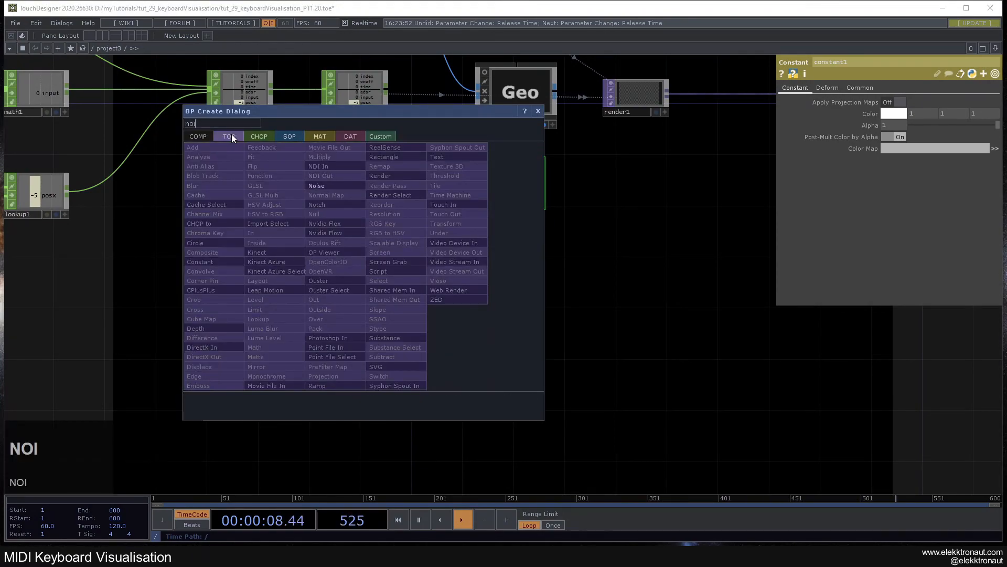
{"action": "left_click", "coordinate": [339, 184]}
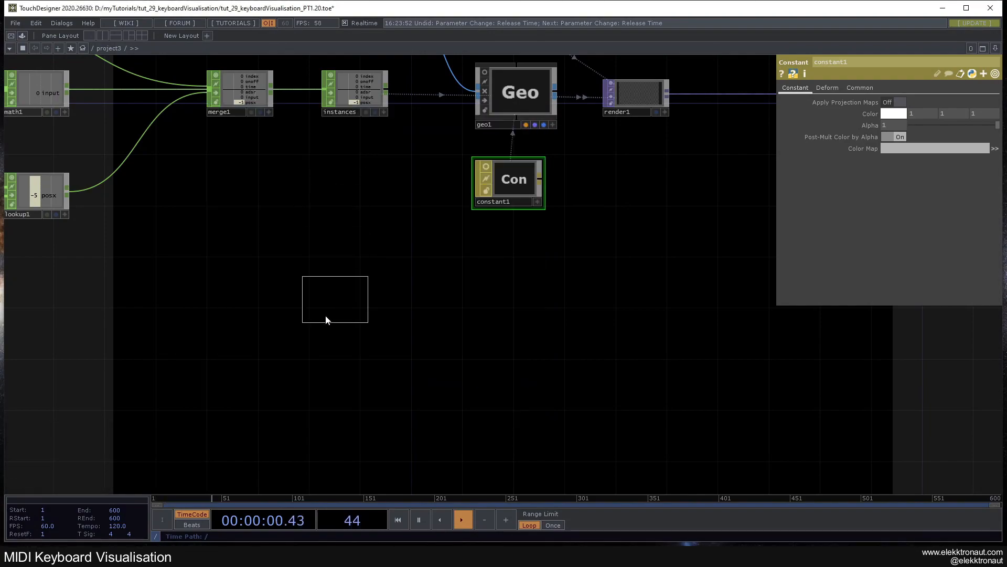
{"action": "left_click", "coordinate": [298, 317]}
{"action": "scroll", "coordinate": [298, 317], "scroll_direction": "up", "scroll_amount": 4}
{"action": "left_click_drag", "start_coordinate": [374, 322], "coordinate": [392, 268]}
{"action": "scroll", "coordinate": [438, 308], "scroll_direction": "down", "scroll_amount": 2}
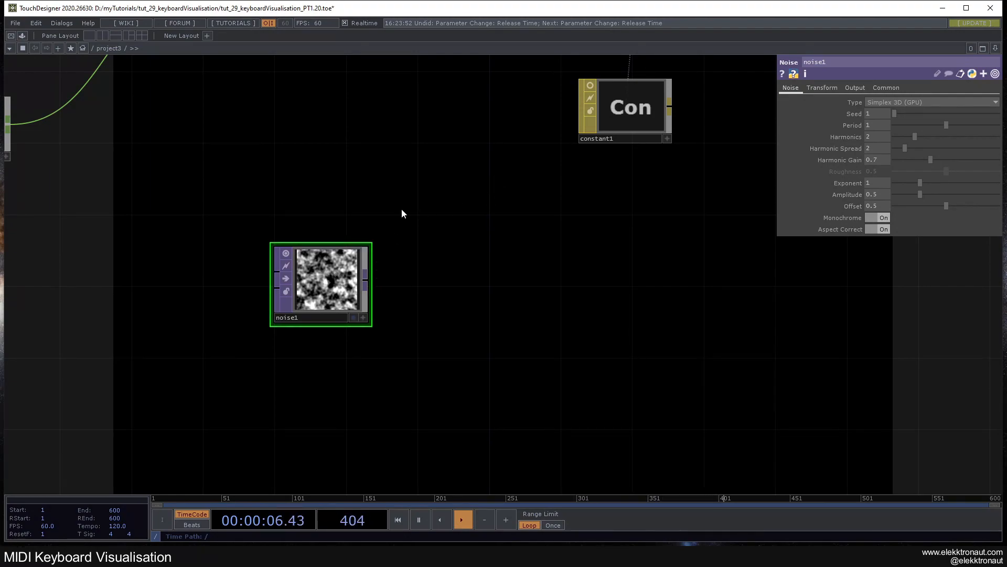
{"action": "left_click_drag", "start_coordinate": [402, 212], "coordinate": [393, 204]}
- Set noise1's Resolution to 1 by 1
{"action": "left_click", "coordinate": [884, 87]}
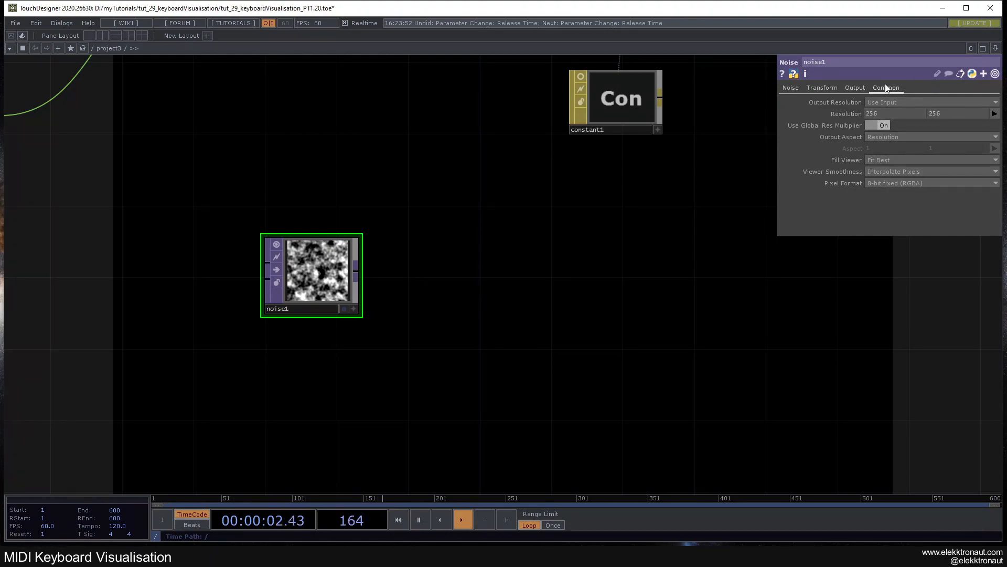
{"action": "left_click", "coordinate": [823, 89]}
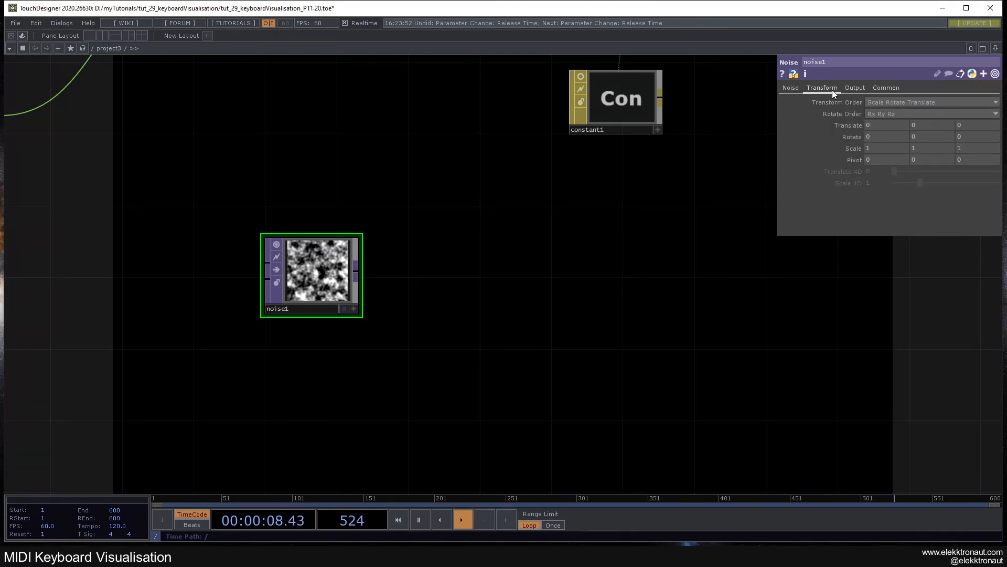
{"action": "left_click", "coordinate": [886, 88]}
{"action": "left_click_drag", "start_coordinate": [793, 109], "coordinate": [787, 110]}
{"action": "type", "text": "1"}
{"action": "left_click_drag", "start_coordinate": [971, 113], "coordinate": [871, 116]}
{"action": "type", "text": "1"}
{"action": "left_click", "coordinate": [507, 225]}
{"action": "scroll", "coordinate": [295, 274], "scroll_direction": "up", "scroll_amount": 3}
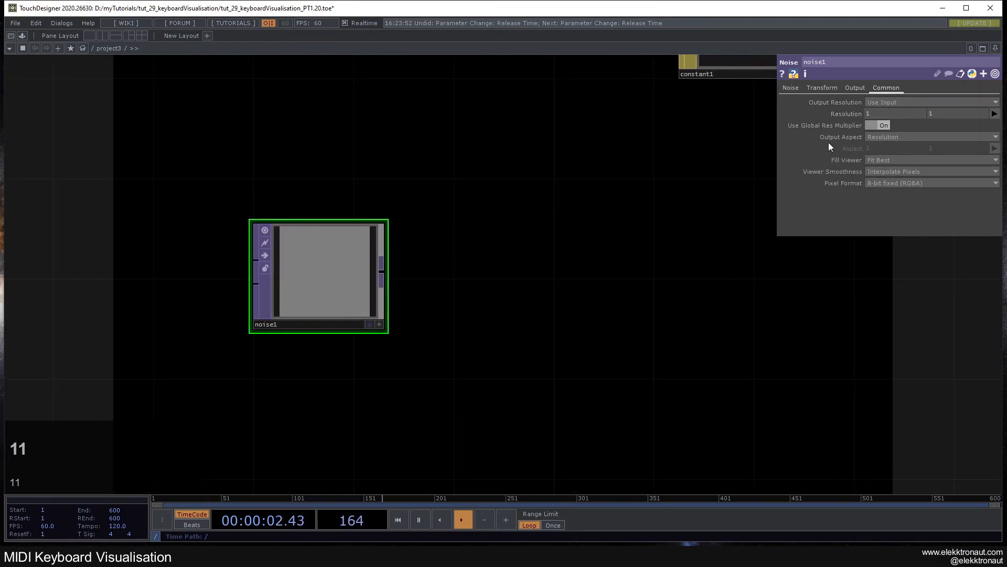
- Drive noise1's Translate Z with the expression absTime.seconds
{"action": "left_click", "coordinate": [822, 88]}
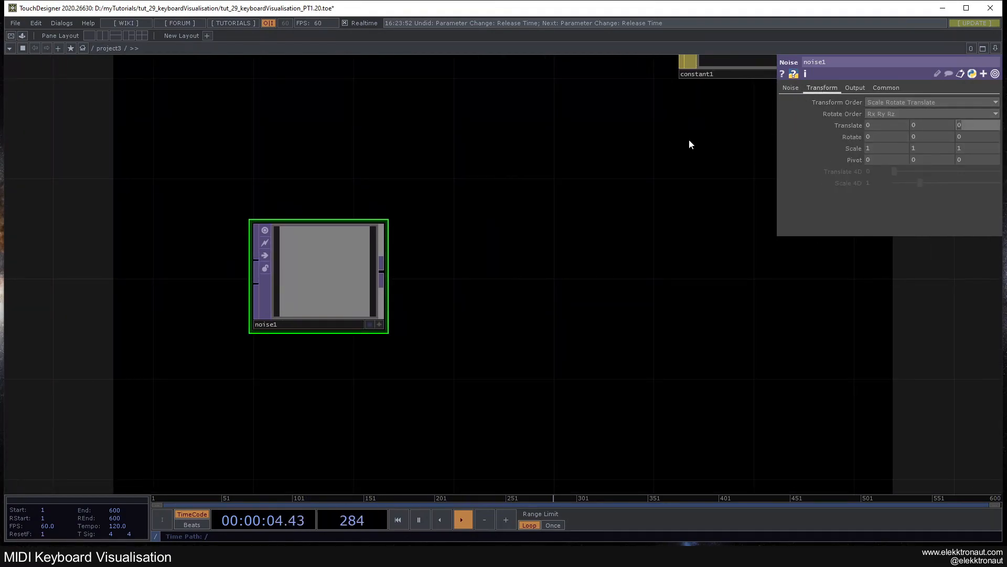
{"action": "type", "text": "absT"}
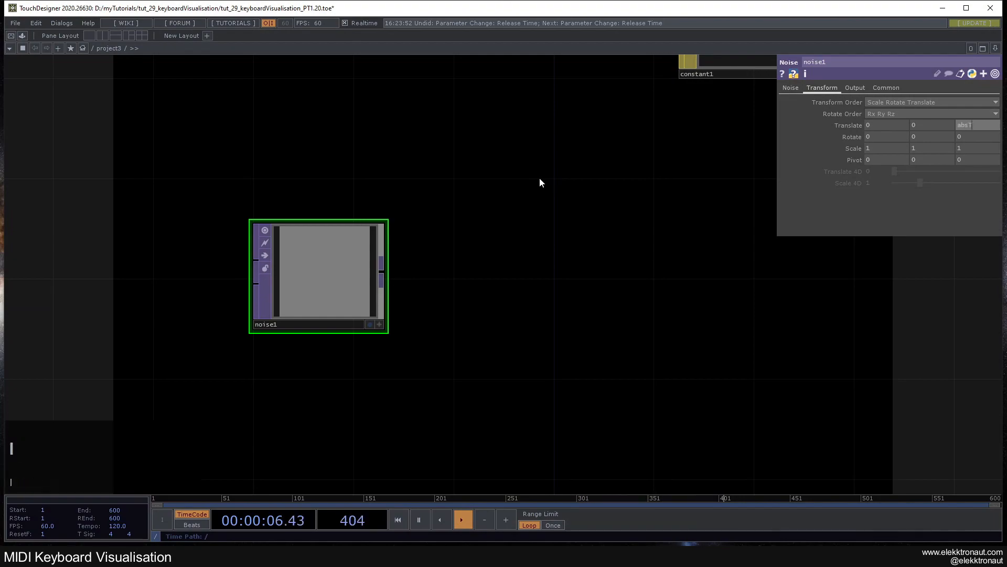
{"action": "type", "text": "ime."}
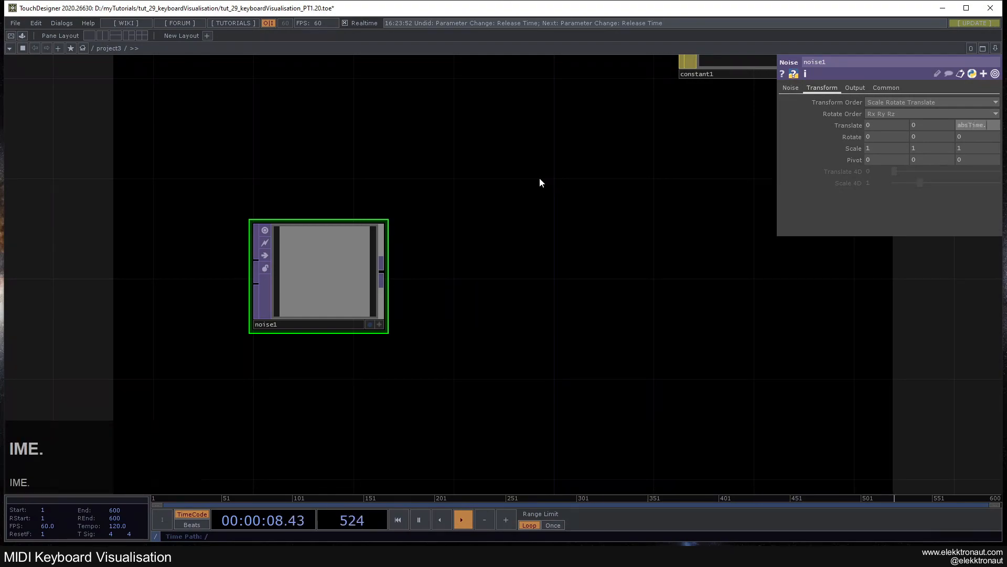
{"action": "type", "text": "sconds"}
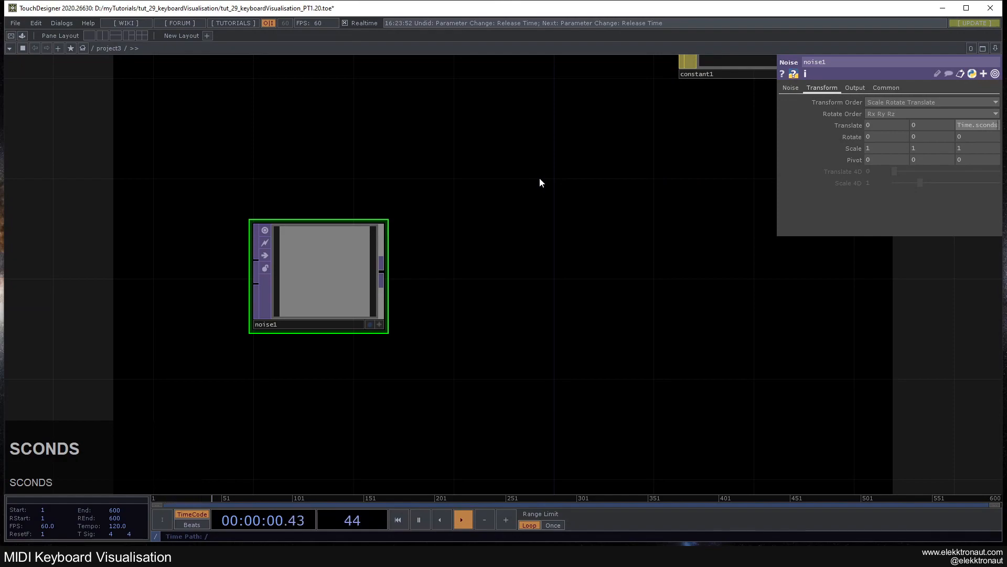
{"action": "key", "text": "BackSpace"}
{"action": "key", "text": "BackSpace"}
{"action": "type", "text": "eco"}
{"action": "key", "text": "Return"}
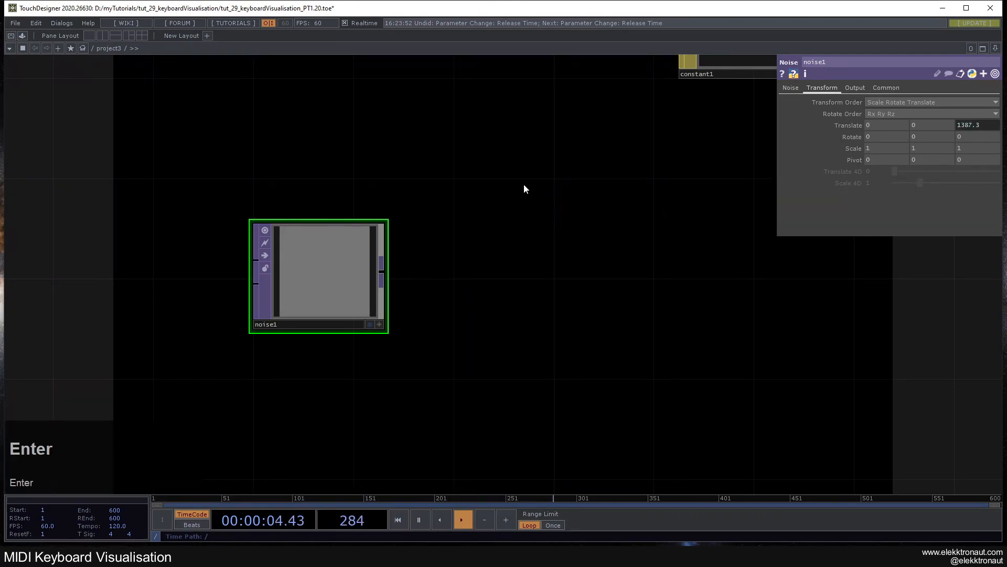
- Replace noise1's Translate Z expression with me.time.frame
{"action": "left_click", "coordinate": [968, 128]}
{"action": "left_click_drag", "start_coordinate": [926, 160], "coordinate": [744, 162]}
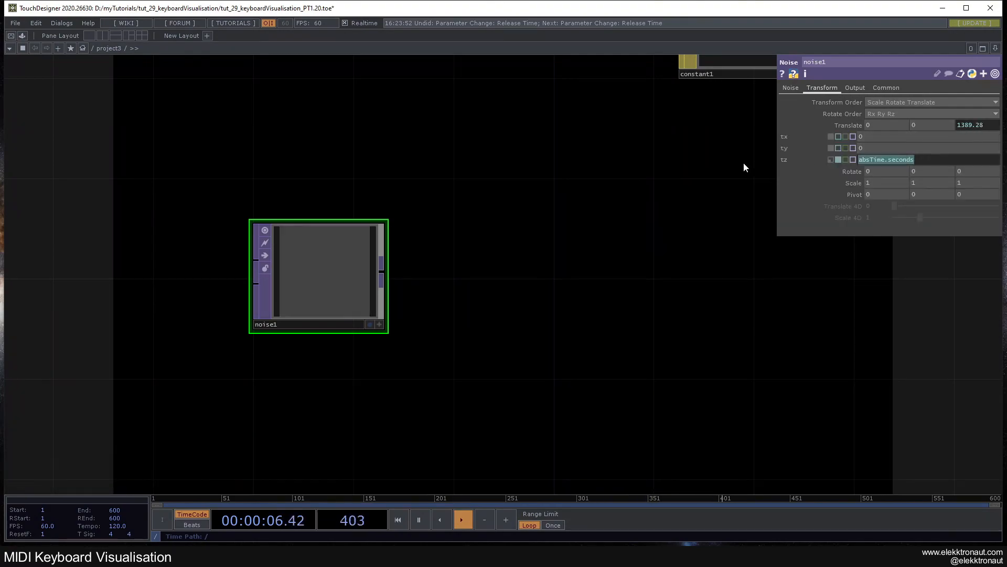
{"action": "type", "text": "me.time.fr"}
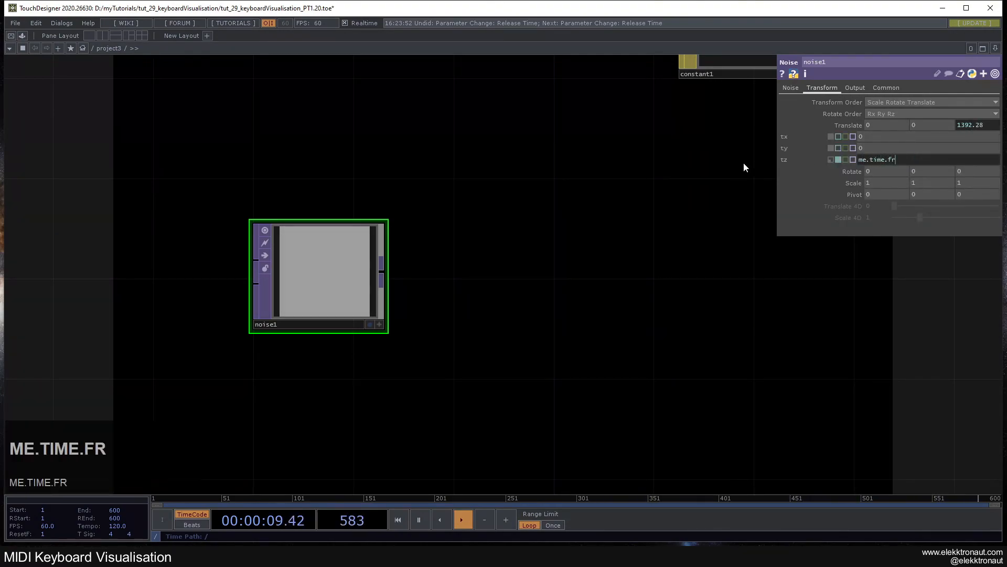
{"action": "key", "text": "Return"}
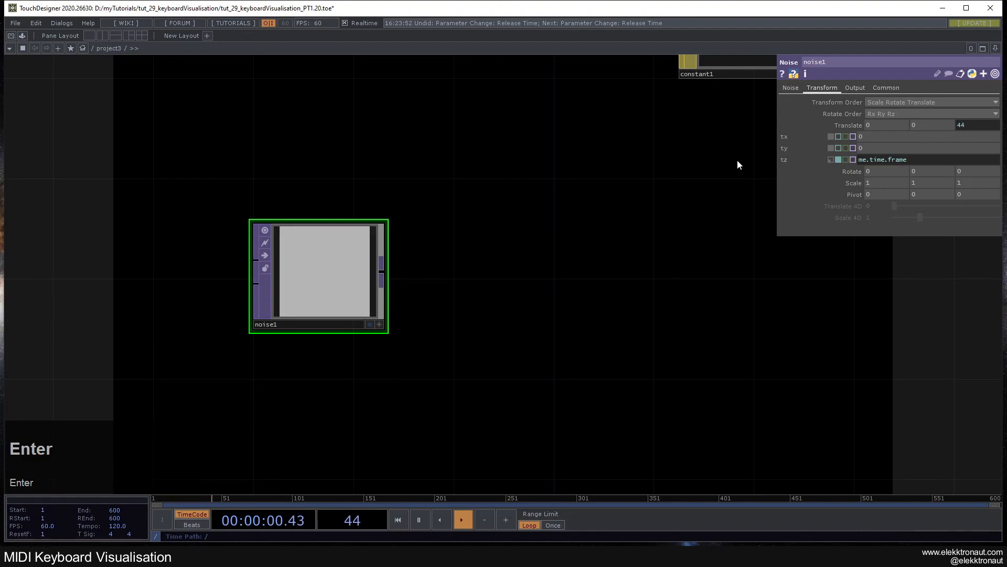
{"action": "left_click_drag", "start_coordinate": [670, 163], "coordinate": [568, 193]}
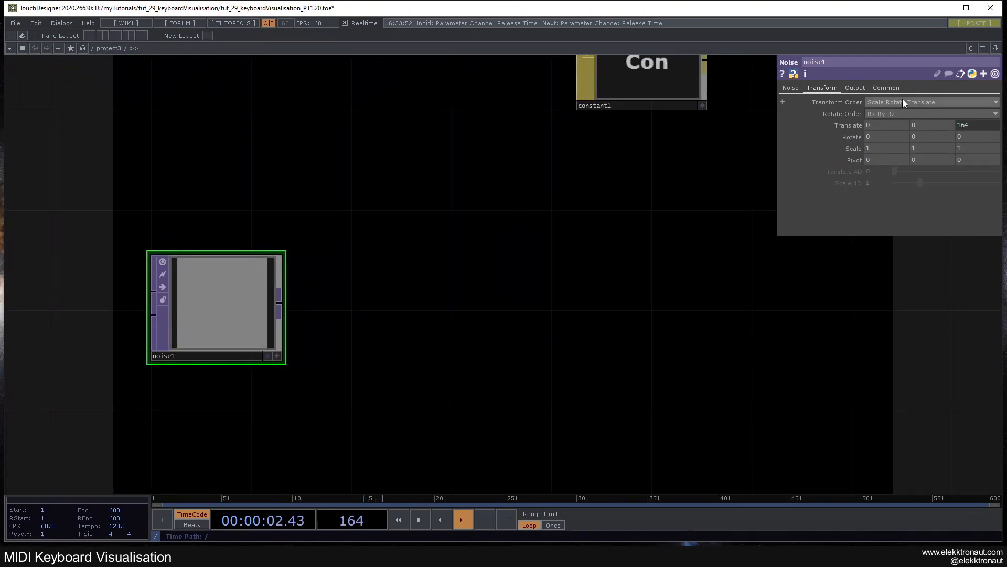
- Set noise1's Pixel Format to 32-bit float (RGBA) and turn off Monochrome
{"action": "left_click", "coordinate": [790, 88]}
{"action": "left_click", "coordinate": [886, 87]}
{"action": "left_click", "coordinate": [892, 183]}
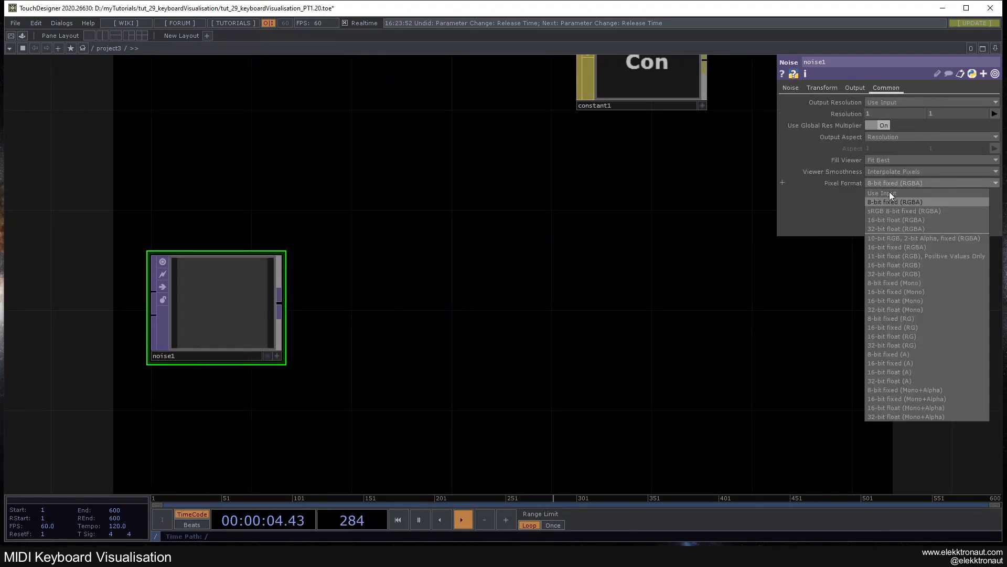
{"action": "left_click", "coordinate": [884, 231]}
{"action": "left_click", "coordinate": [791, 88]}
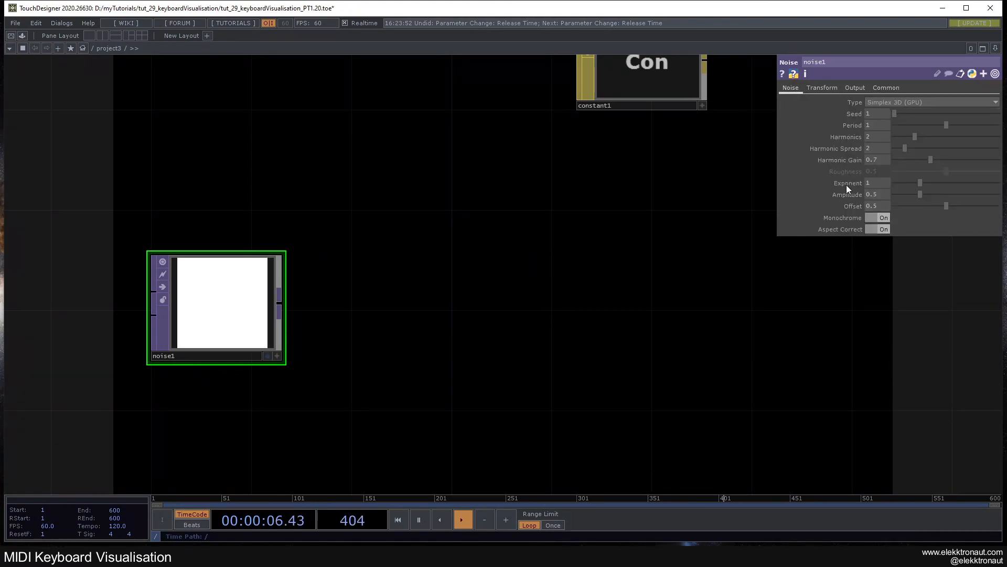
{"action": "left_click", "coordinate": [883, 218]}
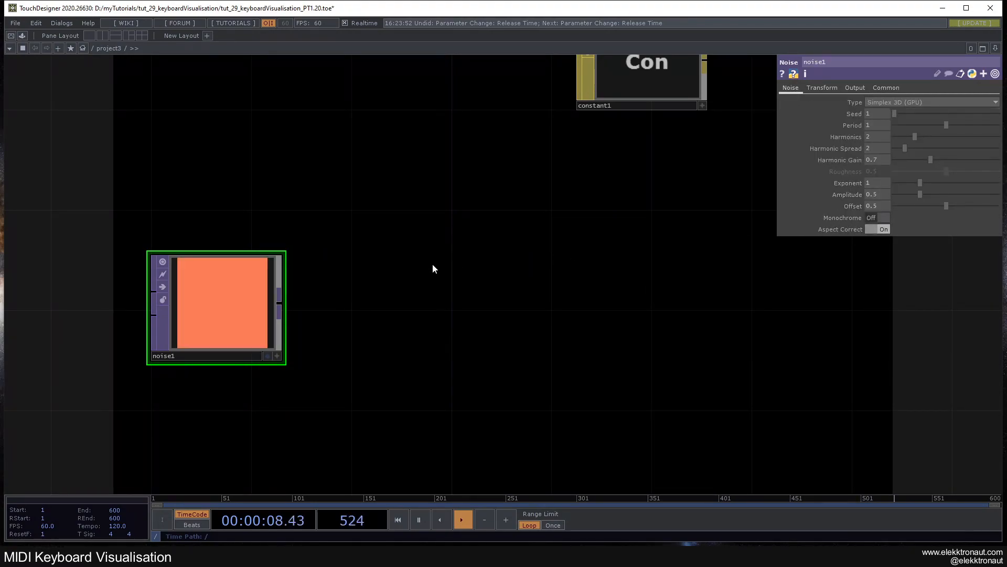
{"action": "scroll", "coordinate": [204, 297], "scroll_direction": "down", "scroll_amount": 3}
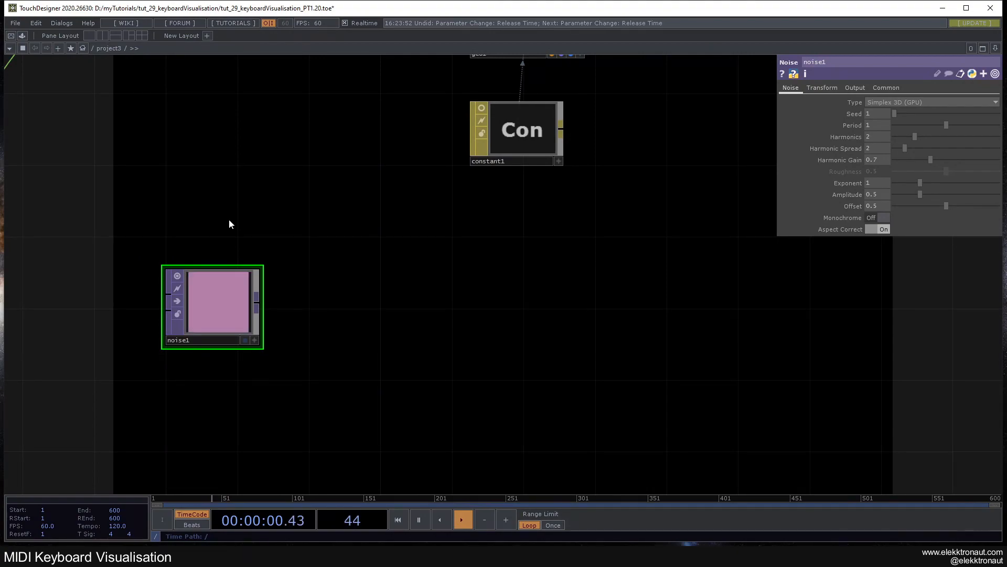
- Add a Texture 3D TOP fed by noise1's output and place it beside noise1
{"action": "right_click", "coordinate": [257, 305]}
{"action": "type", "text": "te"}
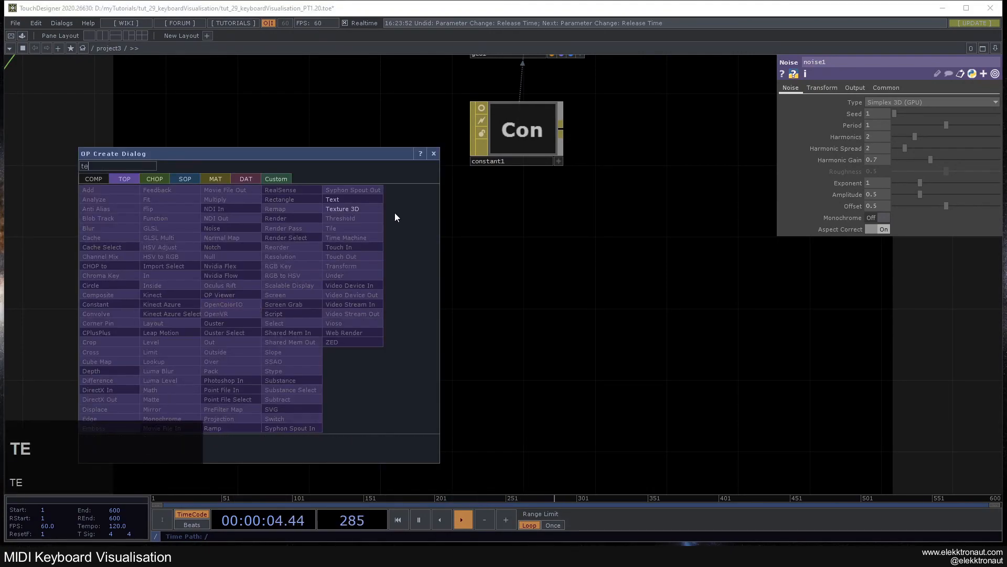
{"action": "key", "text": "Return"}
{"action": "left_click", "coordinate": [349, 310]}
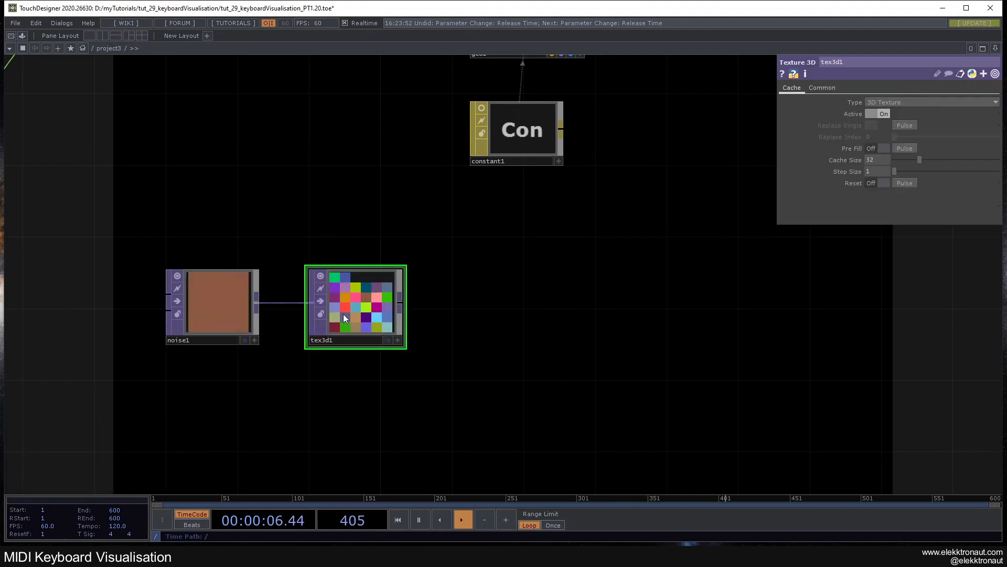
{"action": "scroll", "coordinate": [352, 315], "scroll_direction": "up", "scroll_amount": 2}
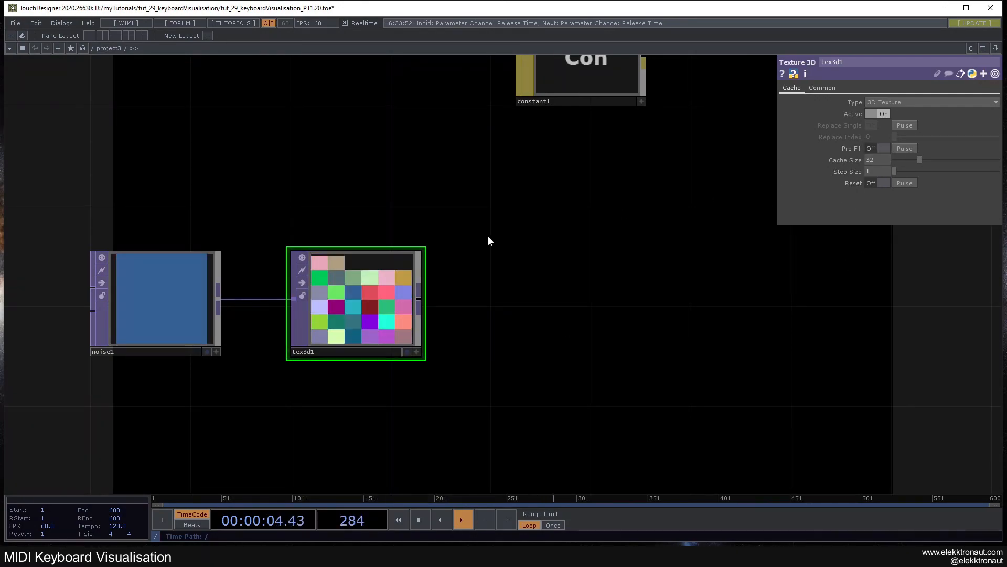
- Set tex3d1's Type to 2D Texture Array and turn on Pre Fill
{"action": "scroll", "coordinate": [340, 287], "scroll_direction": "down", "scroll_amount": 2}
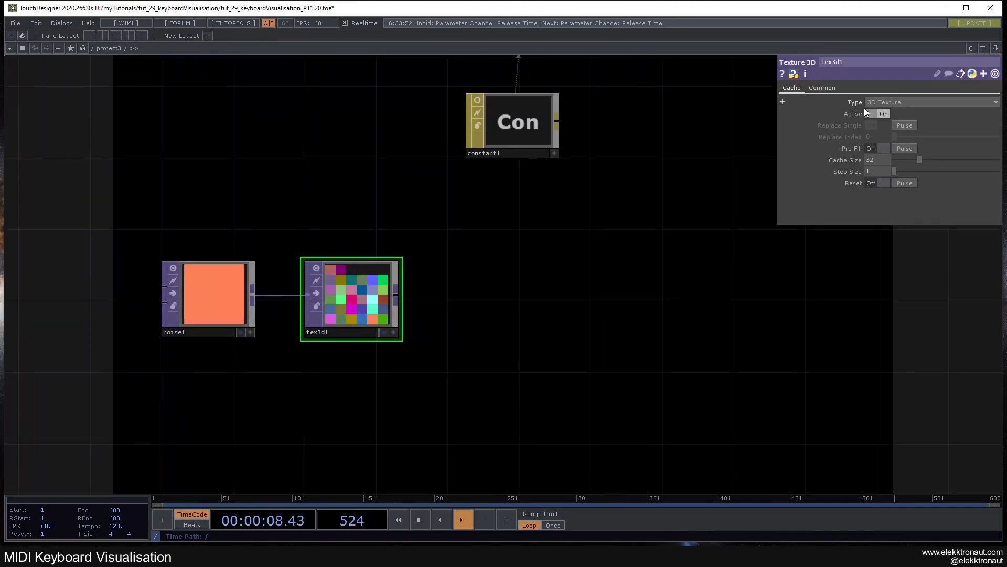
{"action": "left_click", "coordinate": [890, 102]}
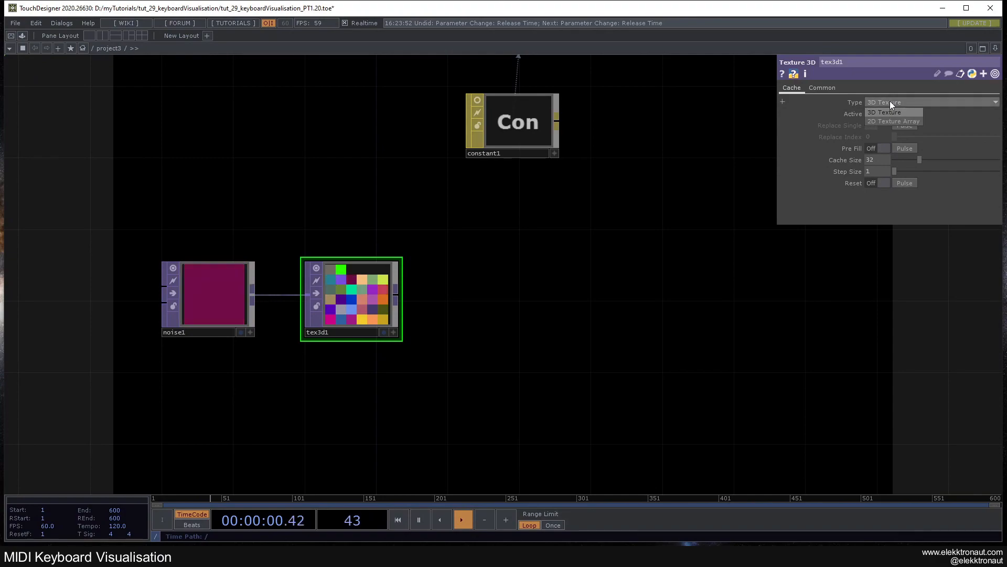
{"action": "left_click", "coordinate": [883, 136]}
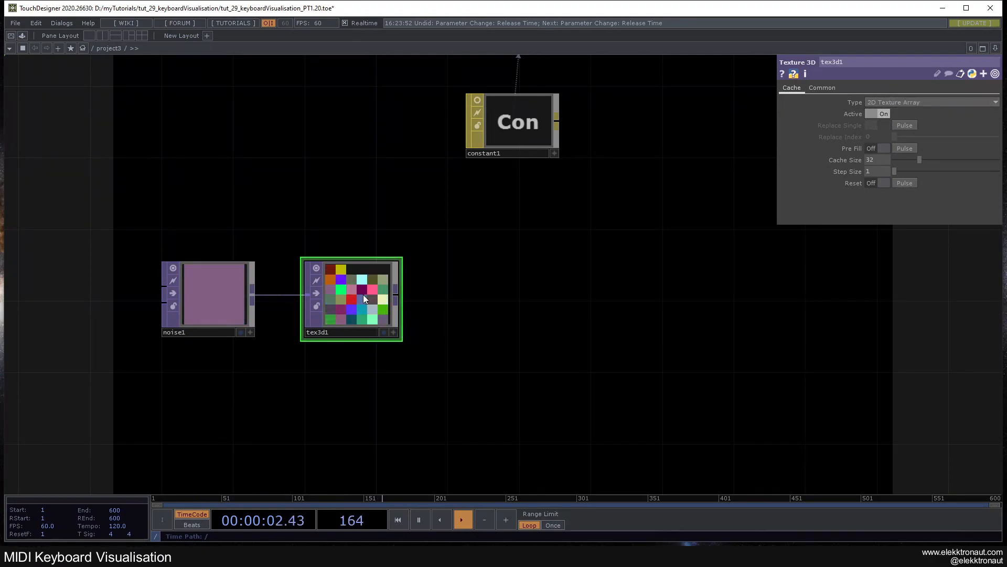
{"action": "scroll", "coordinate": [362, 295], "scroll_direction": "up", "scroll_amount": 2}
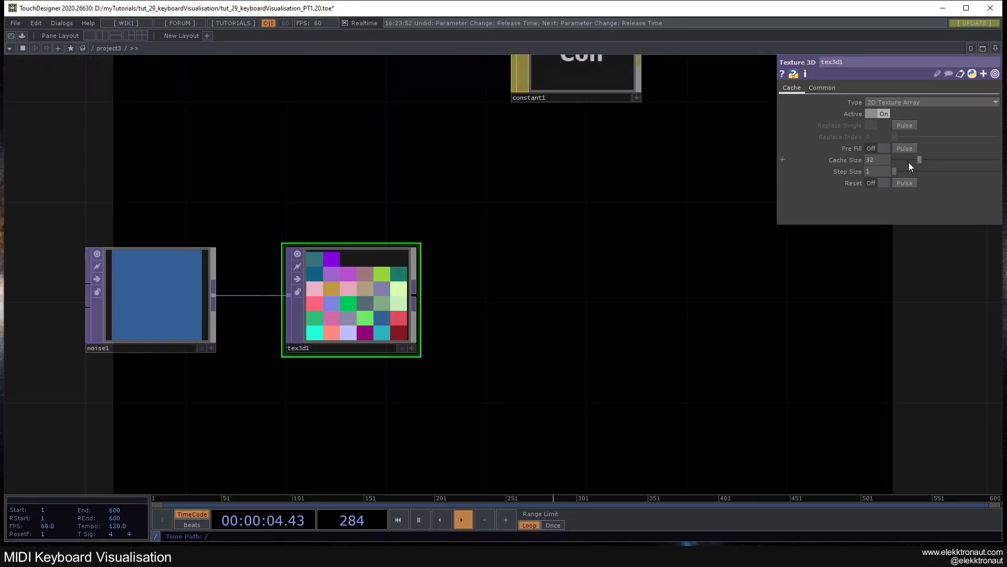
{"action": "left_click", "coordinate": [874, 146]}
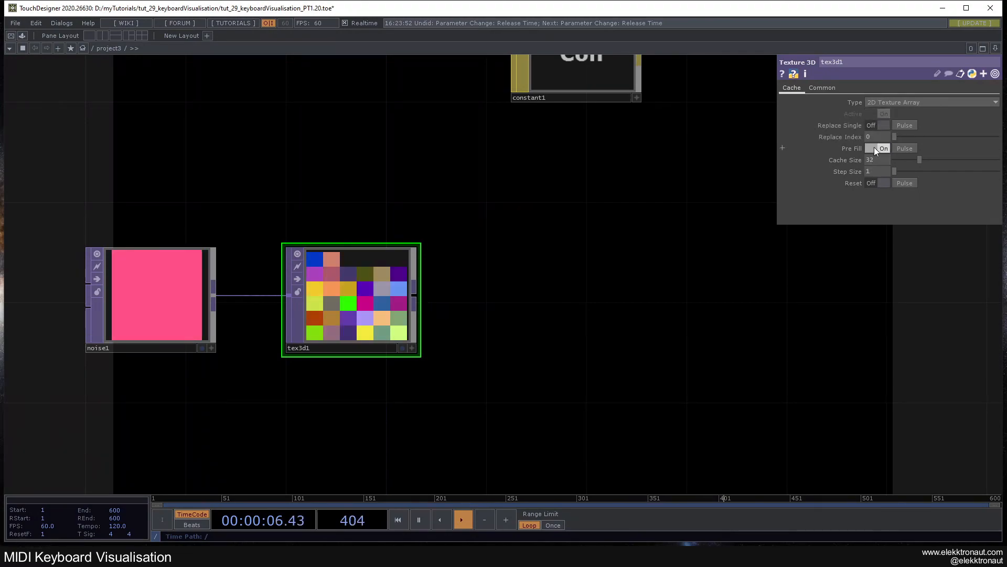
- Set tex3d1's Cache Size to the expression op('info1')['num_channels'] - 1, copied from the upper Index Range value of lookup1
{"action": "scroll", "coordinate": [502, 254], "scroll_direction": "down", "scroll_amount": 3}
{"action": "left_click_drag", "start_coordinate": [503, 254], "coordinate": [423, 258]}
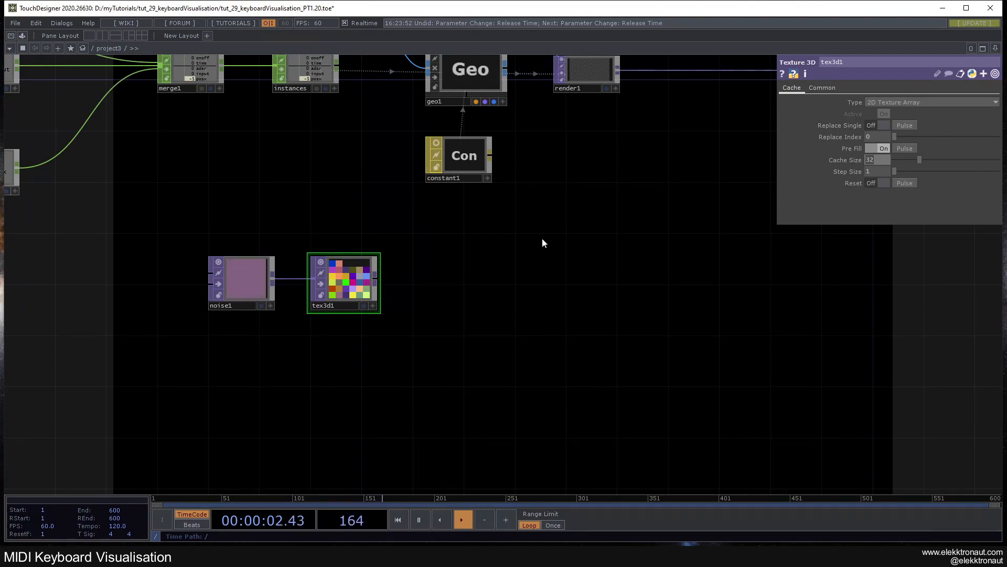
{"action": "left_click_drag", "start_coordinate": [302, 192], "coordinate": [590, 226]}
{"action": "left_click", "coordinate": [284, 201]}
{"action": "left_click", "coordinate": [836, 102]}
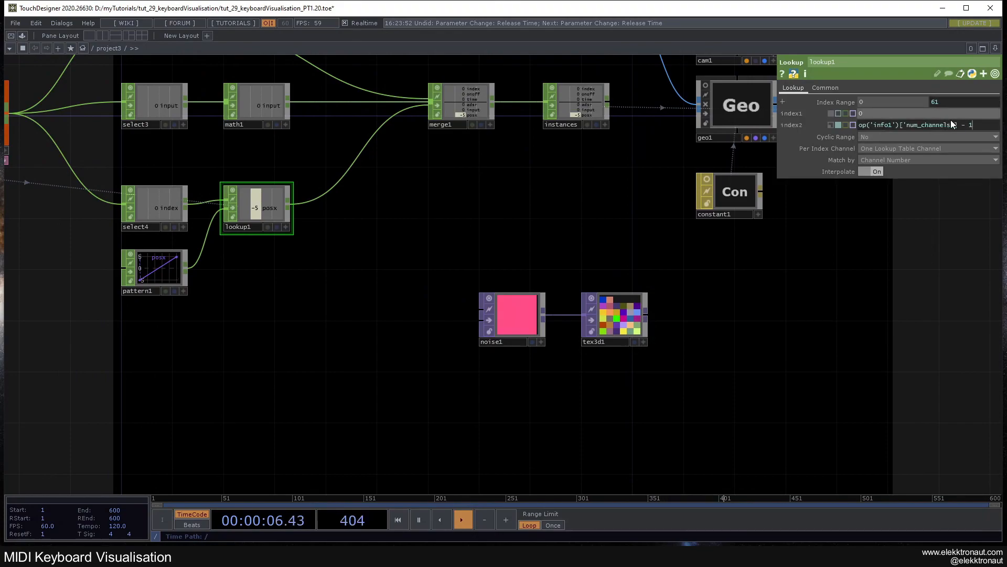
{"action": "key", "text": "ctrl+c"}
{"action": "left_click_drag", "start_coordinate": [616, 310], "coordinate": [477, 305]}
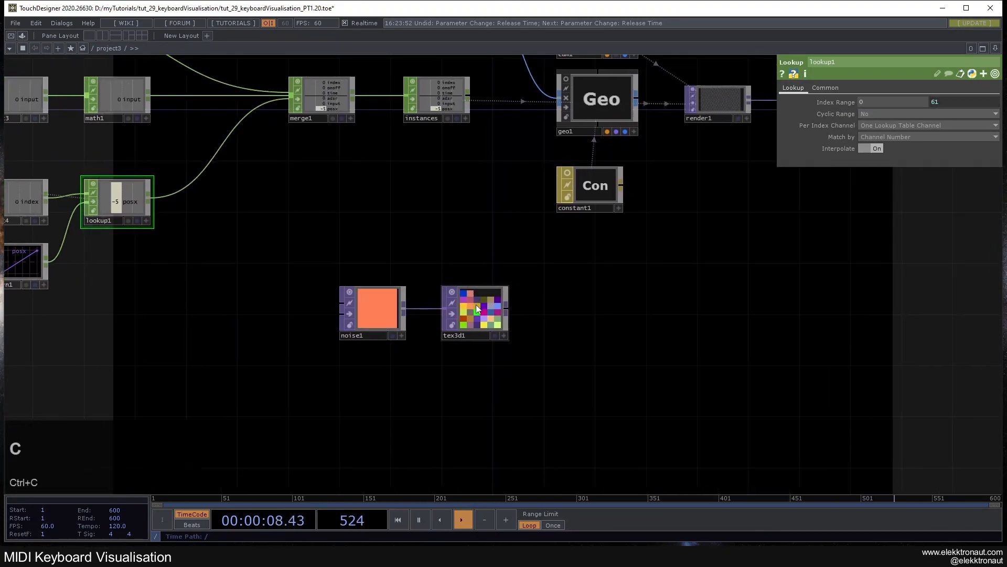
{"action": "left_click", "coordinate": [471, 307]}
{"action": "key", "text": "ctrl+v"}
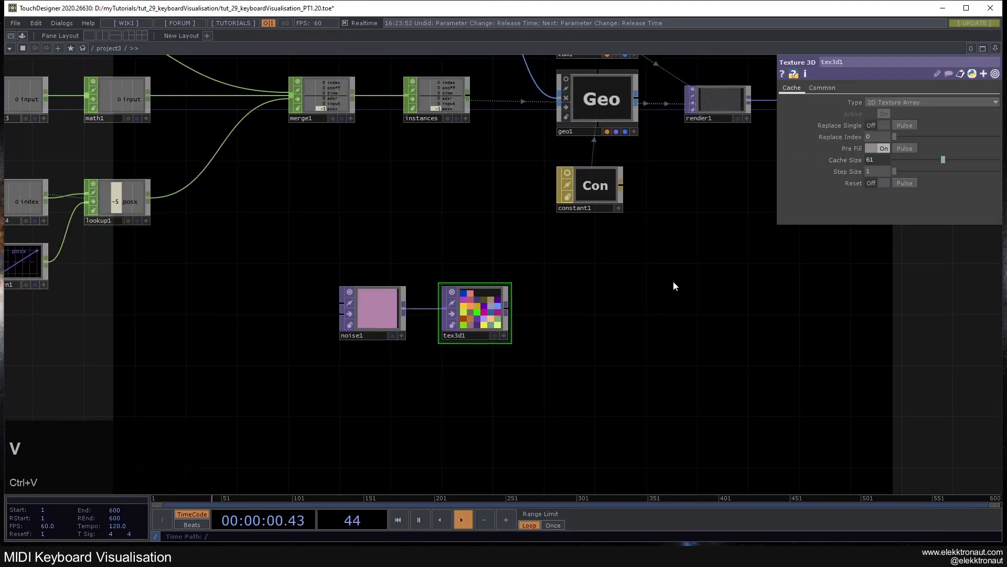
{"action": "scroll", "coordinate": [604, 286], "scroll_direction": "up", "scroll_amount": 3}
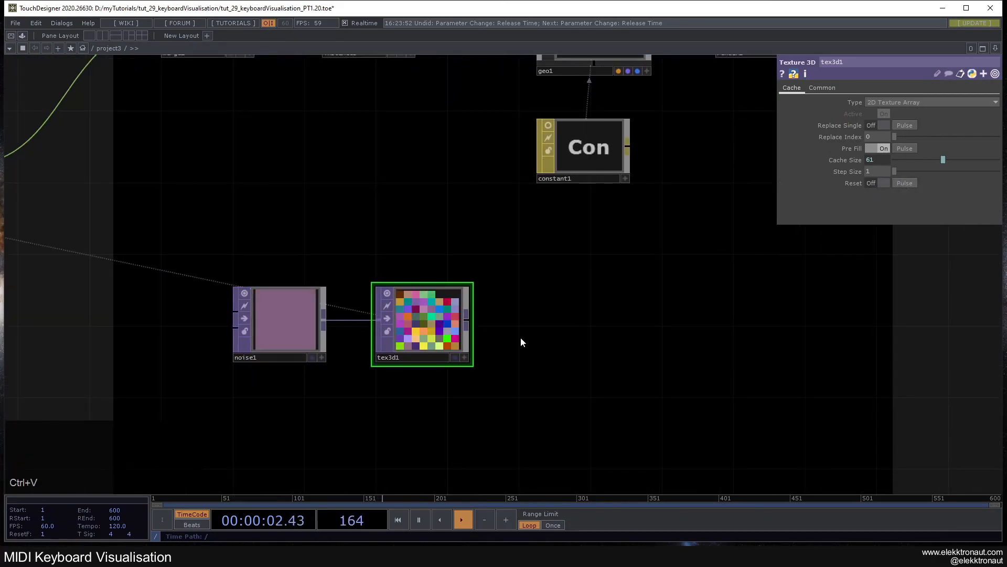
- Add a Null TOP after tex3d1 and name it colMap
{"action": "scroll", "coordinate": [424, 317], "scroll_direction": "up", "scroll_amount": 2}
{"action": "mouse_move", "coordinate": [424, 317]}
{"action": "middle_mouse_down"}
{"action": "mouse_move", "coordinate": [503, 340]}
{"action": "mouse_move", "coordinate": [538, 338]}
{"action": "mouse_move", "coordinate": [422, 328]}
{"action": "middle_mouse_up"}
{"action": "scroll", "coordinate": [369, 262], "scroll_direction": "down", "scroll_amount": 2}
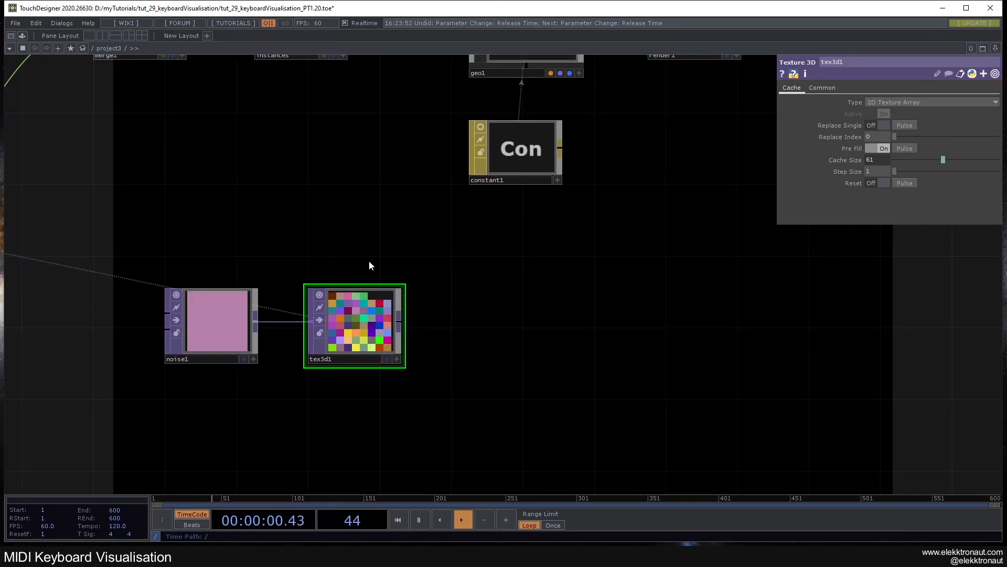
{"action": "scroll", "coordinate": [369, 265], "scroll_direction": "down", "scroll_amount": 3}
{"action": "scroll", "coordinate": [355, 242], "scroll_direction": "up", "scroll_amount": 3}
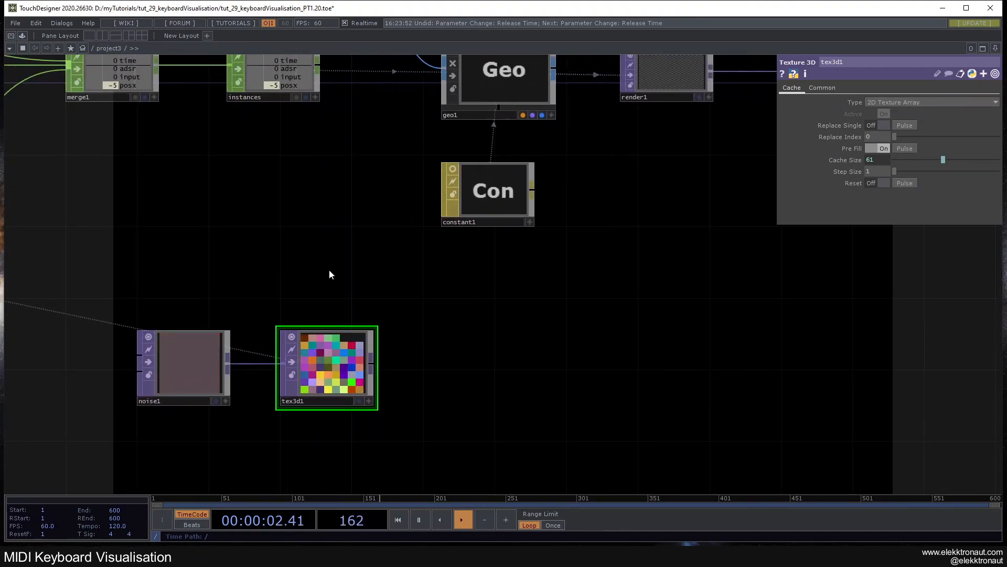
{"action": "scroll", "coordinate": [339, 272], "scroll_direction": "down", "scroll_amount": 3}
{"action": "scroll", "coordinate": [331, 287], "scroll_direction": "up", "scroll_amount": 3}
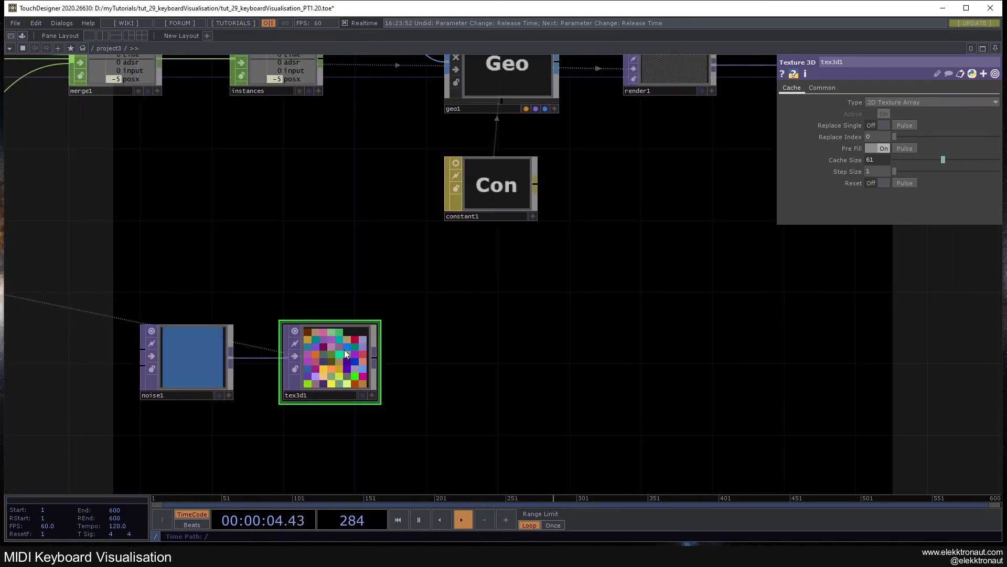
{"action": "key", "text": "alt+n"}
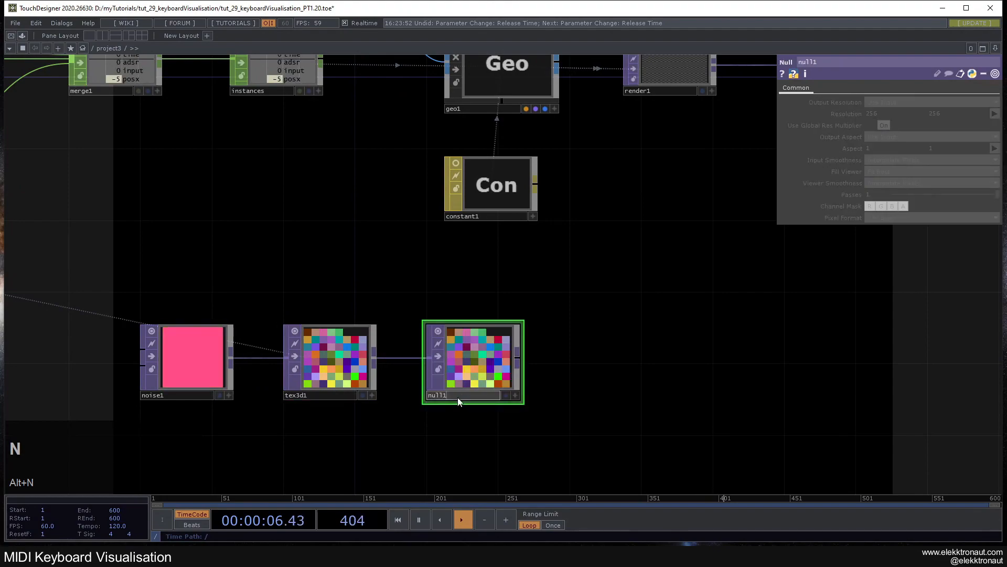
{"action": "type", "text": "colMap"}
{"action": "key", "text": "Return"}
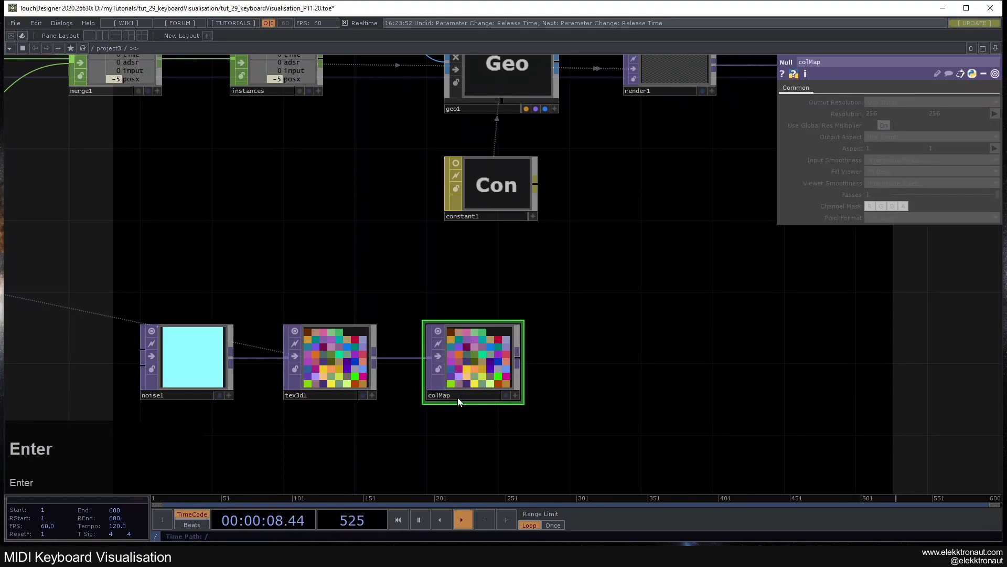
- Assign the colMap texture to the constant1 material as its color map
{"action": "left_click_drag", "start_coordinate": [477, 352], "coordinate": [493, 194]}
{"action": "left_click_drag", "start_coordinate": [528, 262], "coordinate": [313, 290]}
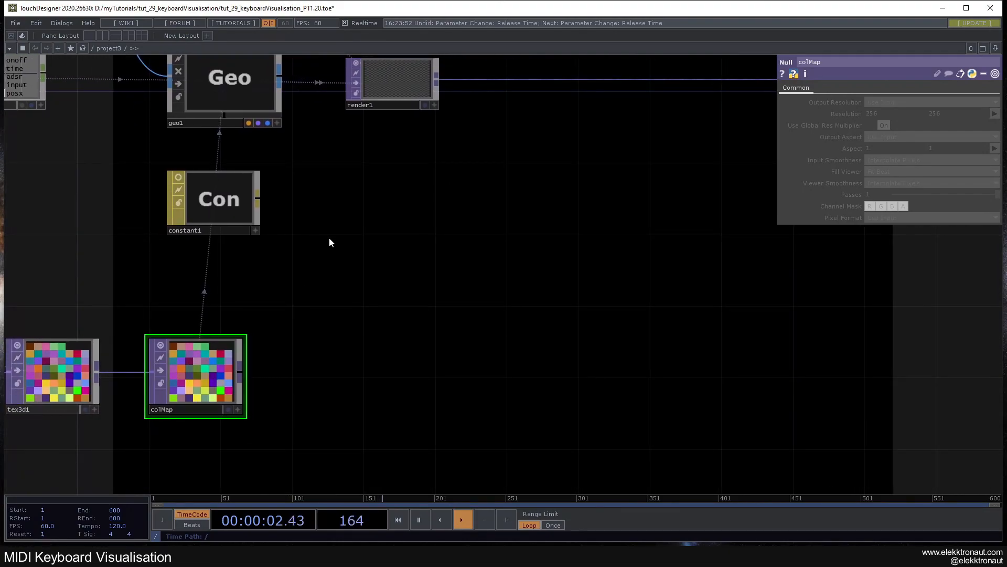
{"action": "left_click_drag", "start_coordinate": [331, 239], "coordinate": [362, 254]}
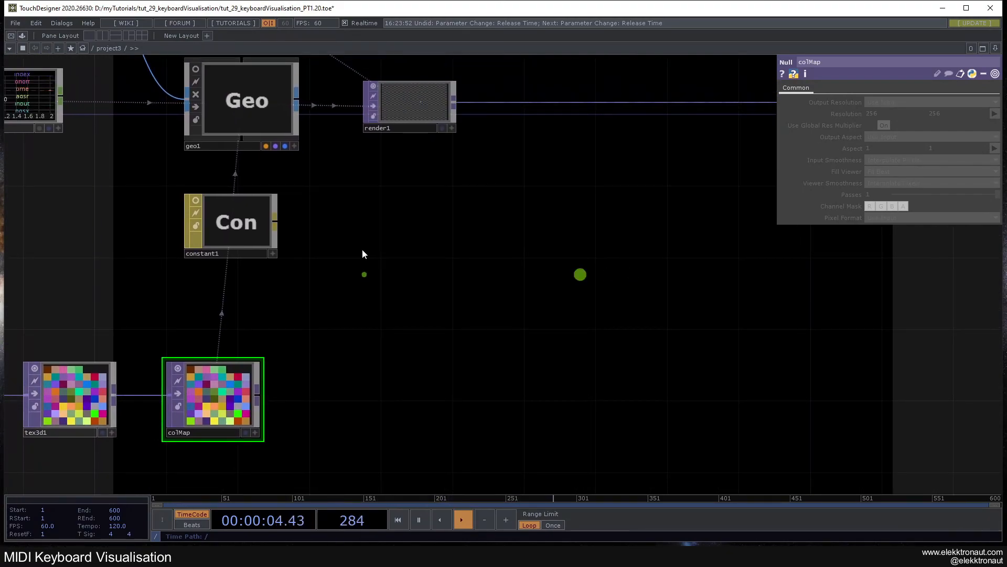
- Set geo1's instance texture coordinate W to the index channel
{"action": "scroll", "coordinate": [333, 252], "scroll_direction": "down", "scroll_amount": 3}
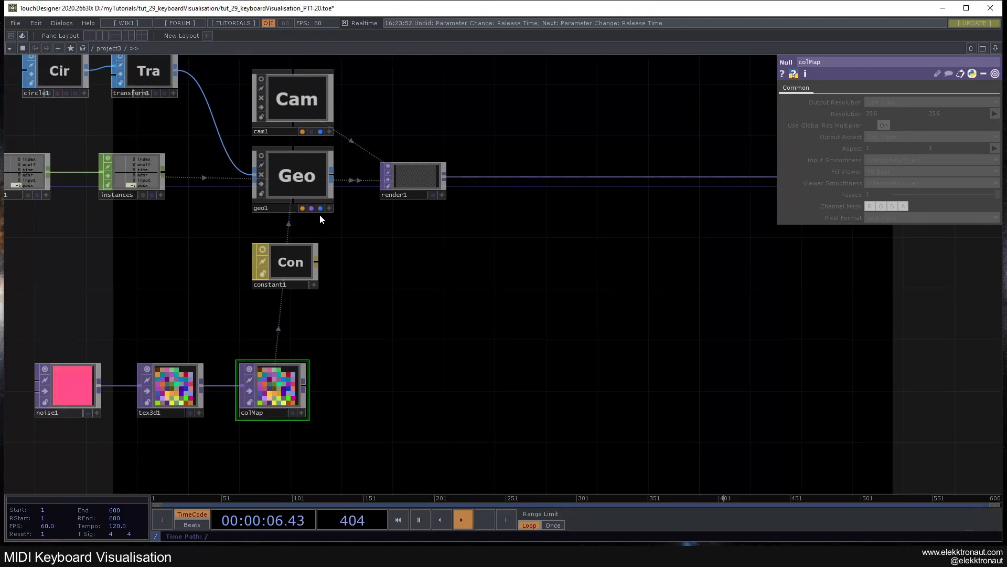
{"action": "left_click", "coordinate": [322, 207]}
{"action": "left_click_drag", "start_coordinate": [414, 311], "coordinate": [457, 305]}
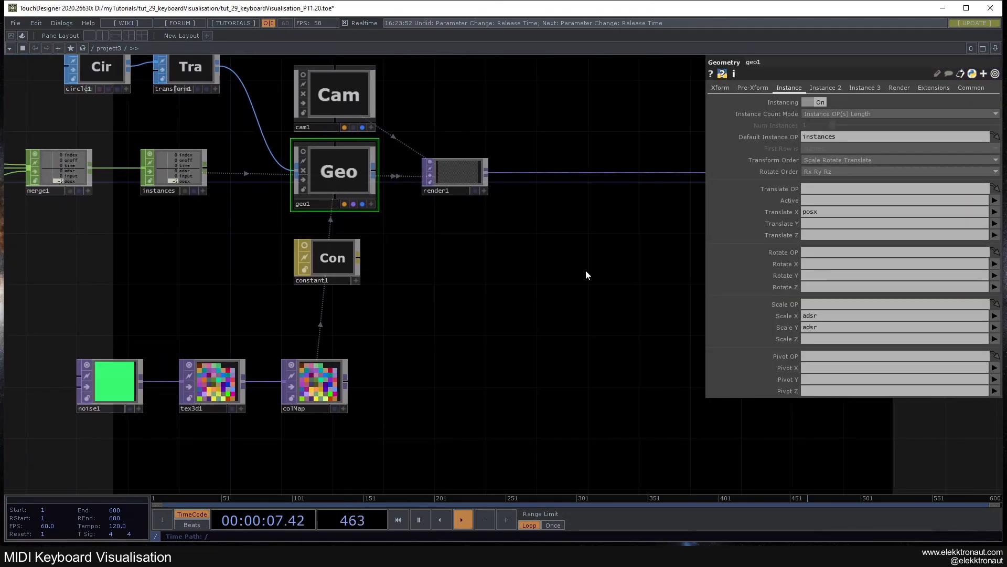
{"action": "left_click", "coordinate": [813, 87]}
{"action": "left_click_drag", "start_coordinate": [573, 323], "coordinate": [434, 312]}
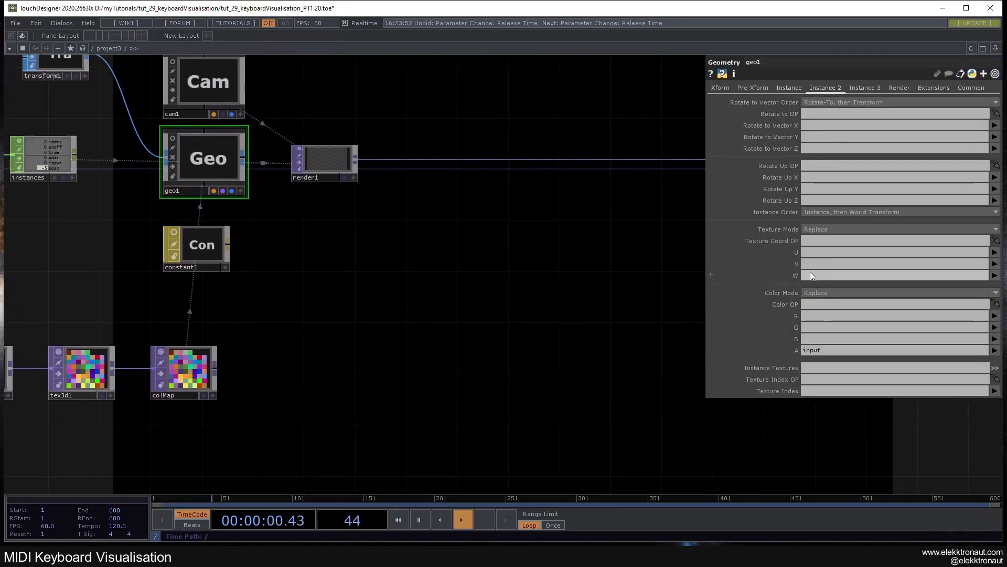
{"action": "left_click", "coordinate": [994, 275]}
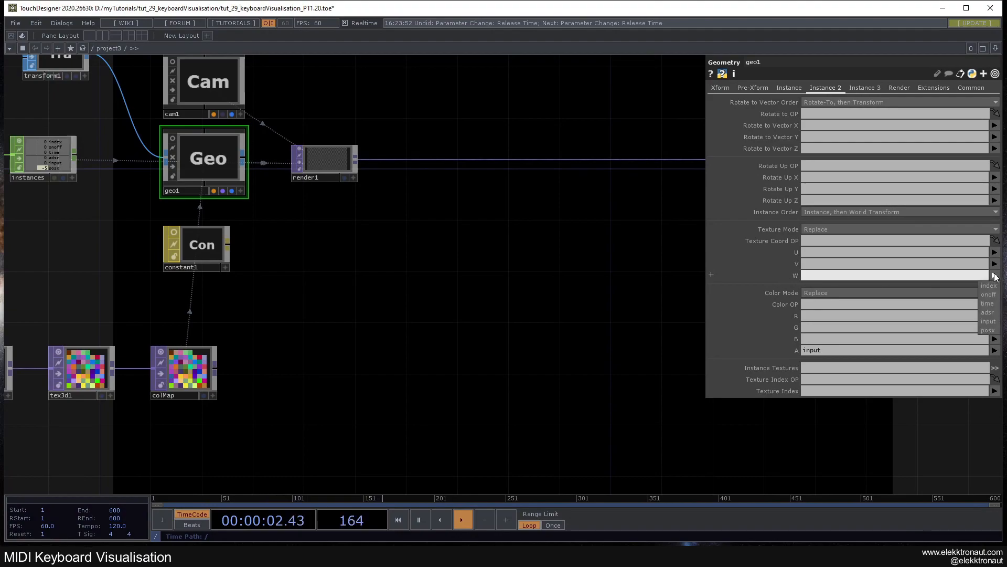
{"action": "left_click", "coordinate": [989, 286]}
{"action": "left_click_drag", "start_coordinate": [432, 281], "coordinate": [470, 286]}
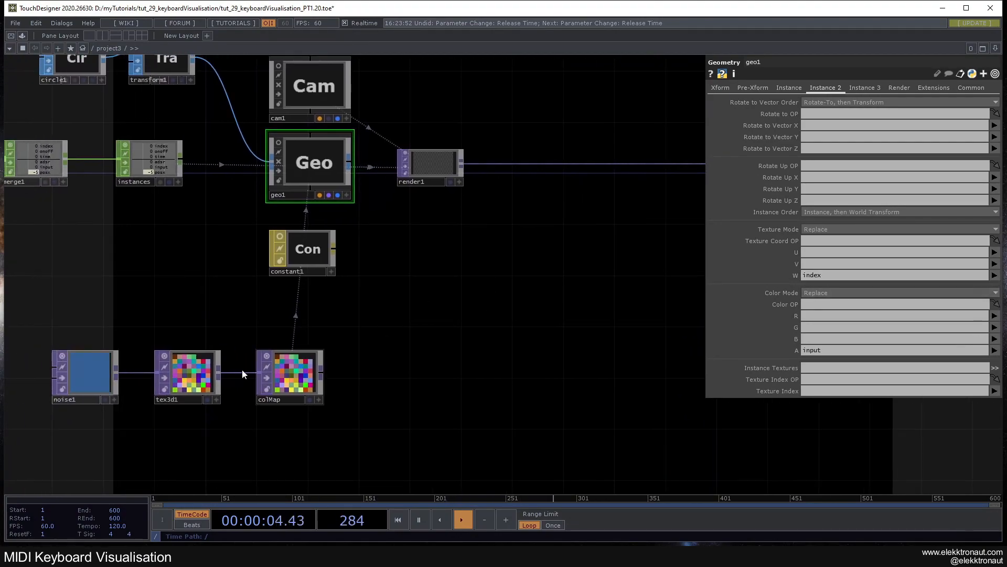
- Examine the order of the individual colour tiles in the tex3d1 and colMap texture arrays
{"action": "scroll", "coordinate": [194, 379], "scroll_direction": "up", "scroll_amount": 2}
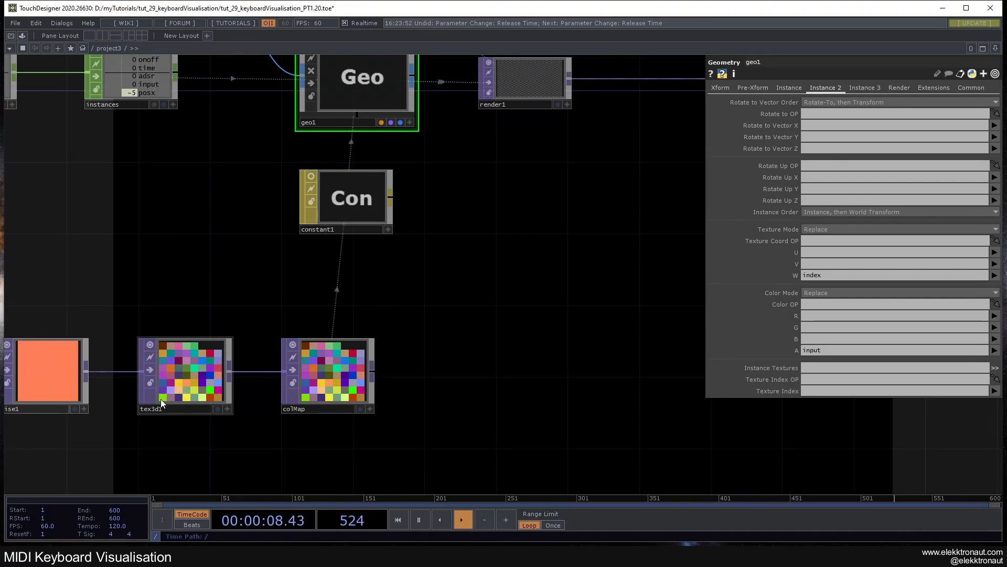
{"action": "left_click_drag", "start_coordinate": [493, 349], "coordinate": [444, 235]}
{"action": "left_click_drag", "start_coordinate": [442, 299], "coordinate": [490, 353]}
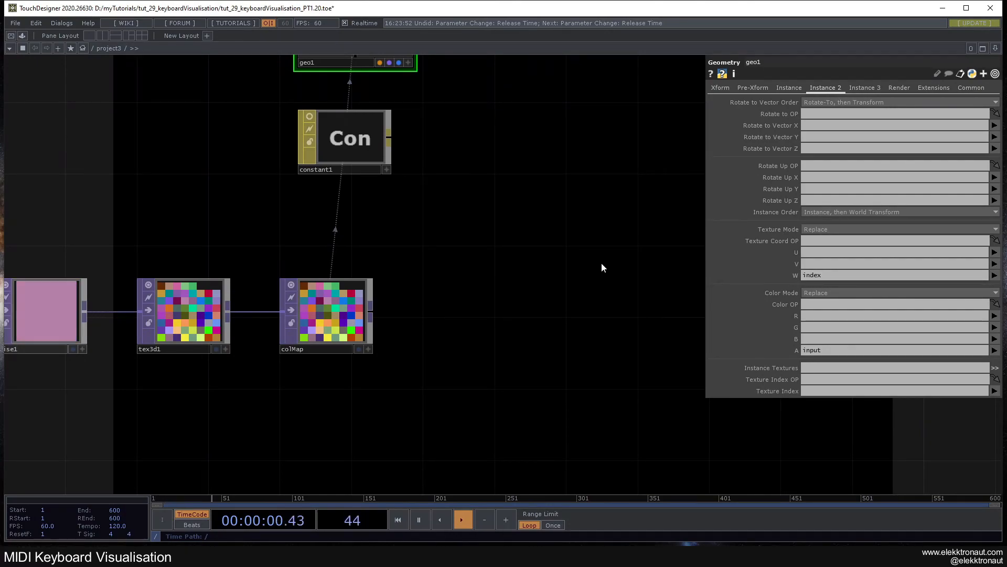
{"action": "left_click_drag", "start_coordinate": [471, 300], "coordinate": [499, 306]}
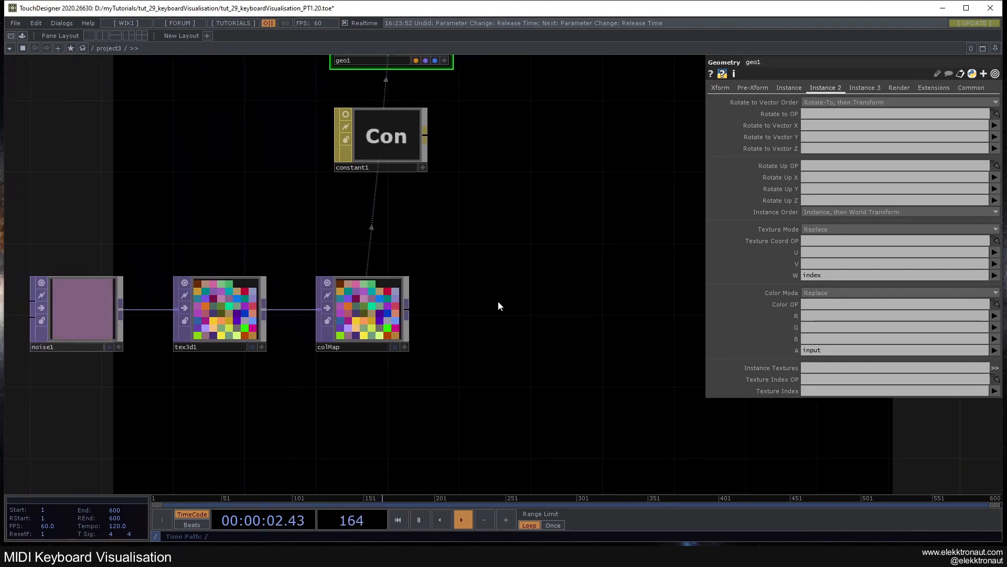
{"action": "left_click_drag", "start_coordinate": [490, 244], "coordinate": [513, 255]}
{"action": "scroll", "coordinate": [327, 298], "scroll_direction": "up", "scroll_amount": 3}
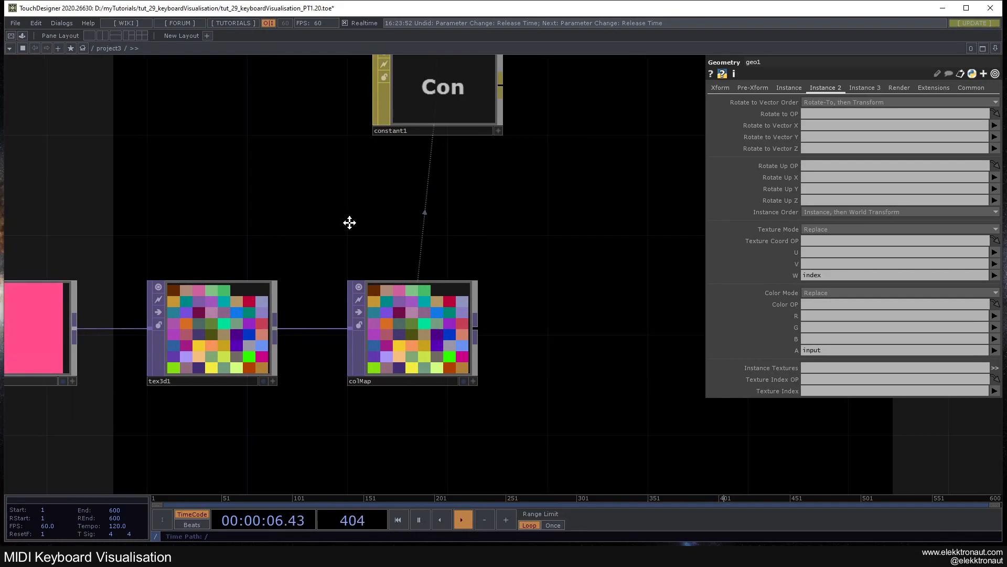
{"action": "left_click_drag", "start_coordinate": [326, 227], "coordinate": [433, 217]}
{"action": "scroll", "coordinate": [281, 295], "scroll_direction": "up", "scroll_amount": 3}
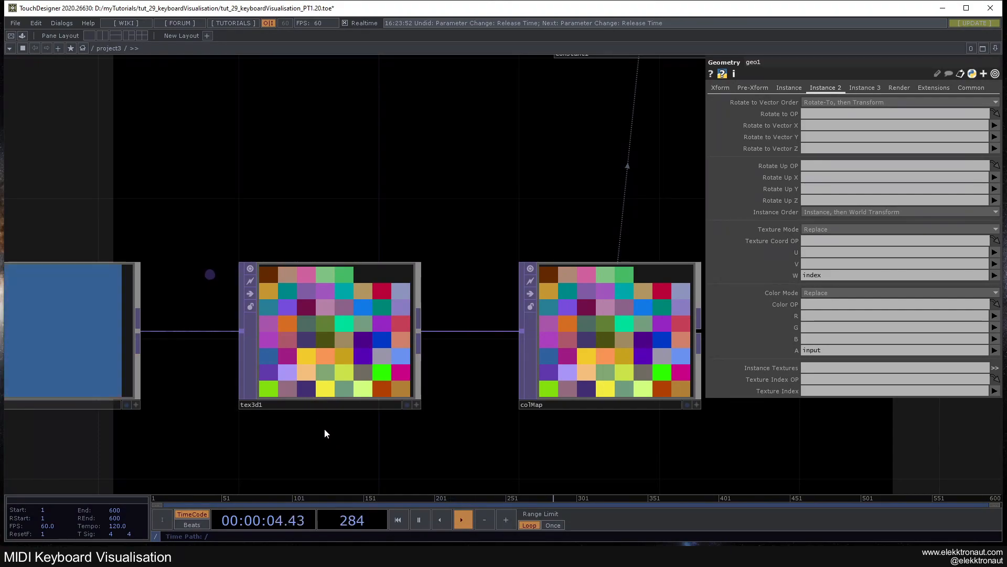
{"action": "left_click", "coordinate": [304, 386]}
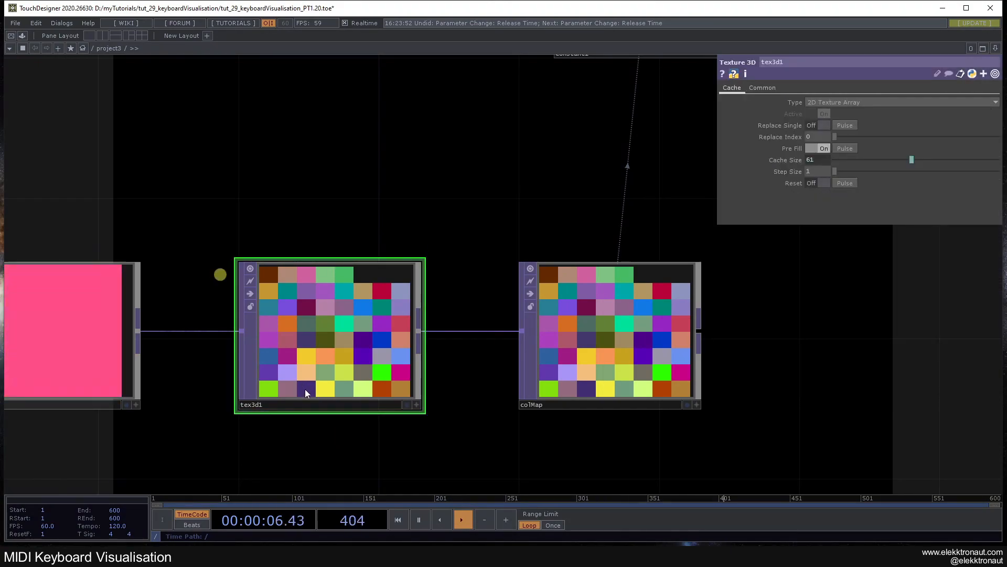
{"action": "left_click_drag", "start_coordinate": [328, 445], "coordinate": [339, 427]}
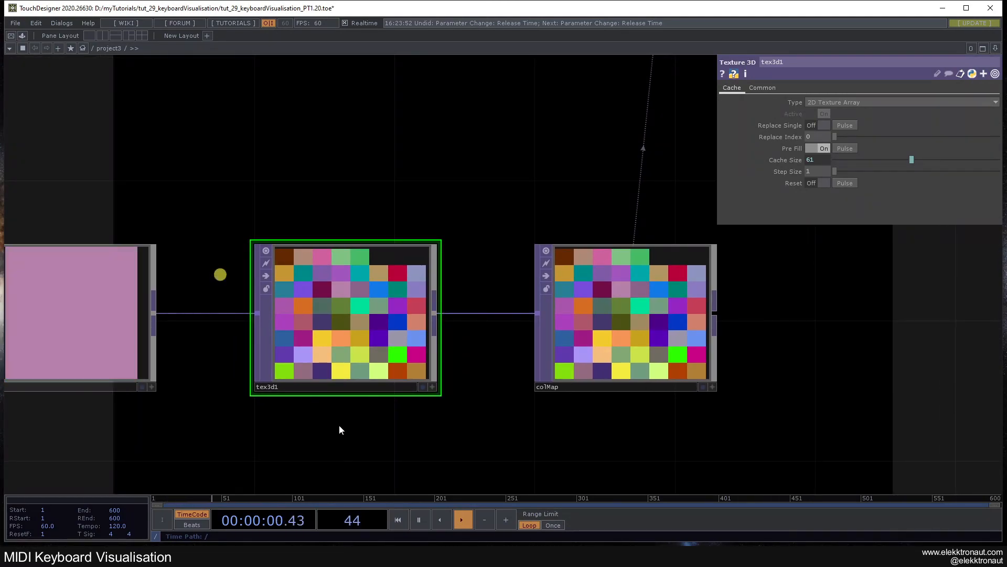
{"action": "middle_click_drag", "start_coordinate": [332, 419], "coordinate": [278, 390]}
{"action": "left_click_drag", "start_coordinate": [258, 370], "coordinate": [47, 286]}
{"action": "mouse_move", "coordinate": [210, 347]}
{"action": "middle_mouse_down"}
{"action": "mouse_move", "coordinate": [202, 356]}
{"action": "mouse_move", "coordinate": [207, 343]}
{"action": "middle_mouse_up"}
{"action": "left_click_drag", "start_coordinate": [170, 238], "coordinate": [260, 267]}
{"action": "scroll", "coordinate": [213, 288], "scroll_direction": "up", "scroll_amount": 5}
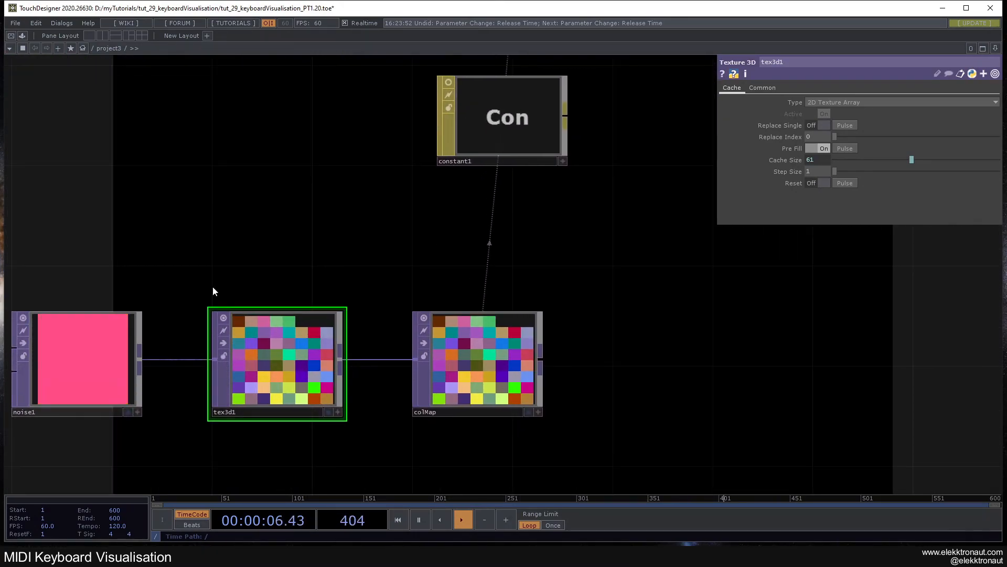
{"action": "scroll", "coordinate": [215, 289], "scroll_direction": "down", "scroll_amount": 5}
{"action": "scroll", "coordinate": [242, 281], "scroll_direction": "up", "scroll_amount": 3}
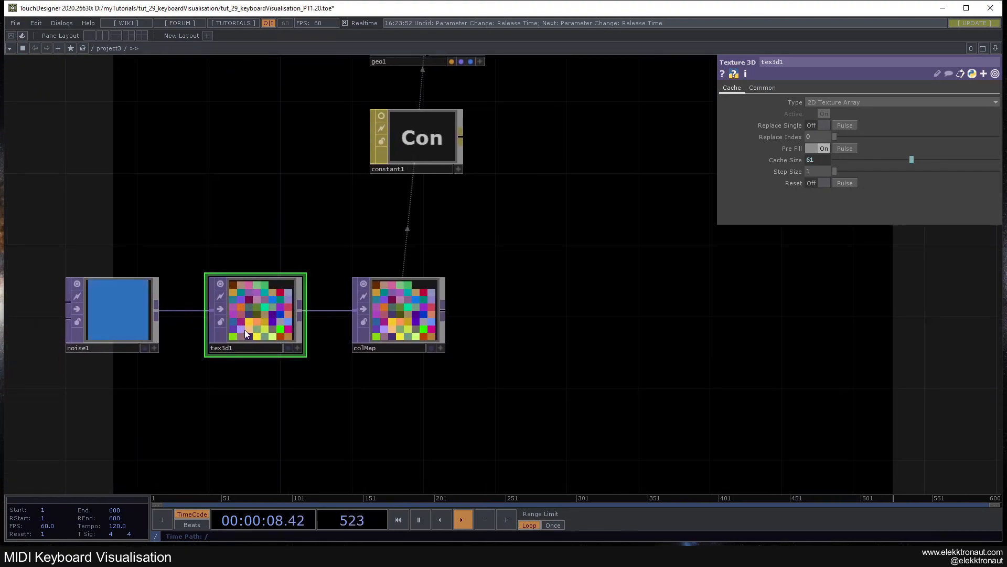
{"action": "left_click_drag", "start_coordinate": [344, 394], "coordinate": [325, 335]}
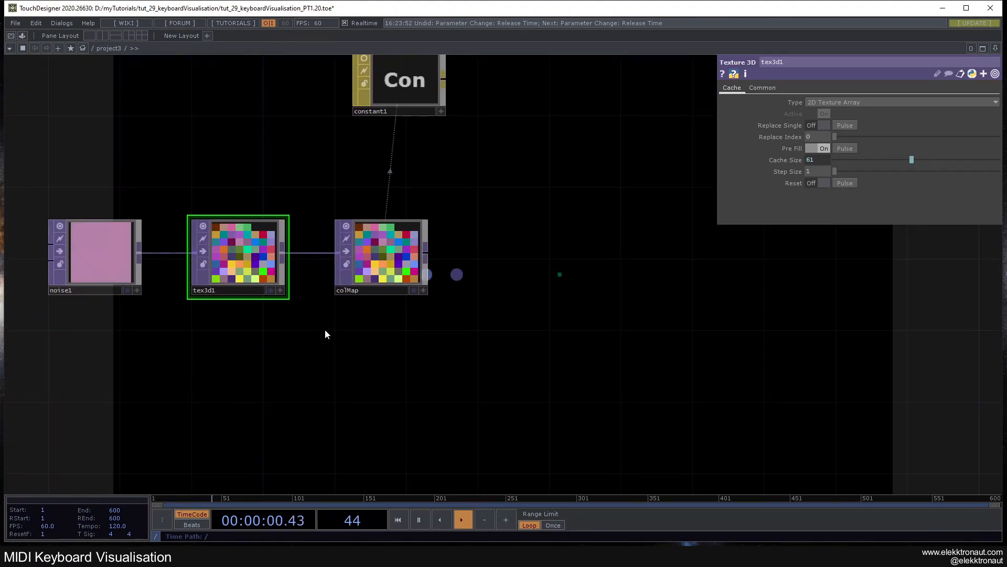
{"action": "scroll", "coordinate": [328, 320], "scroll_direction": "down", "scroll_amount": 4}
{"action": "scroll", "coordinate": [284, 221], "scroll_direction": "up", "scroll_amount": 5}
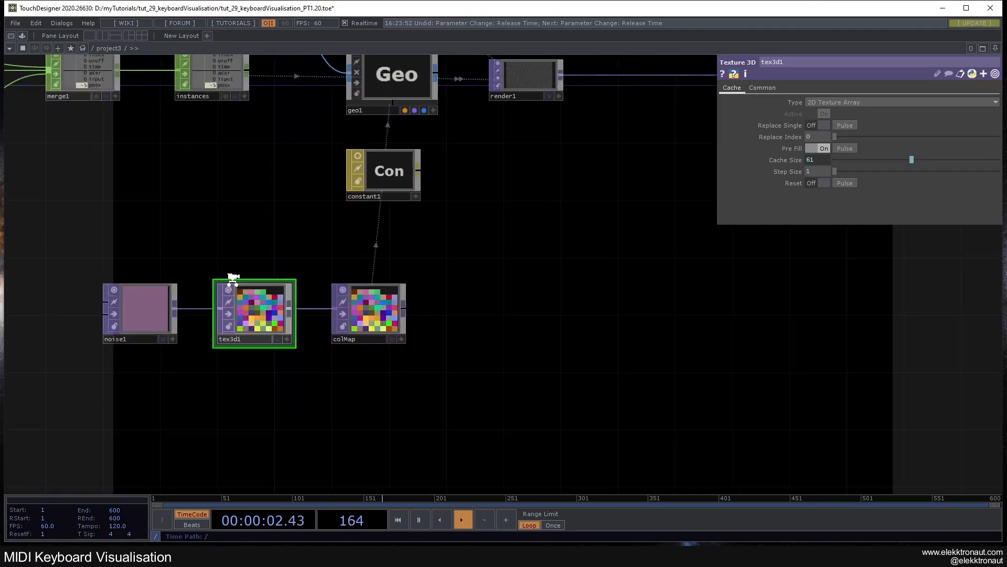
- Change noise1's Translate Z expression to me.time.frame * .01
{"action": "left_click", "coordinate": [121, 308]}
{"action": "left_click_drag", "start_coordinate": [166, 236], "coordinate": [204, 219]}
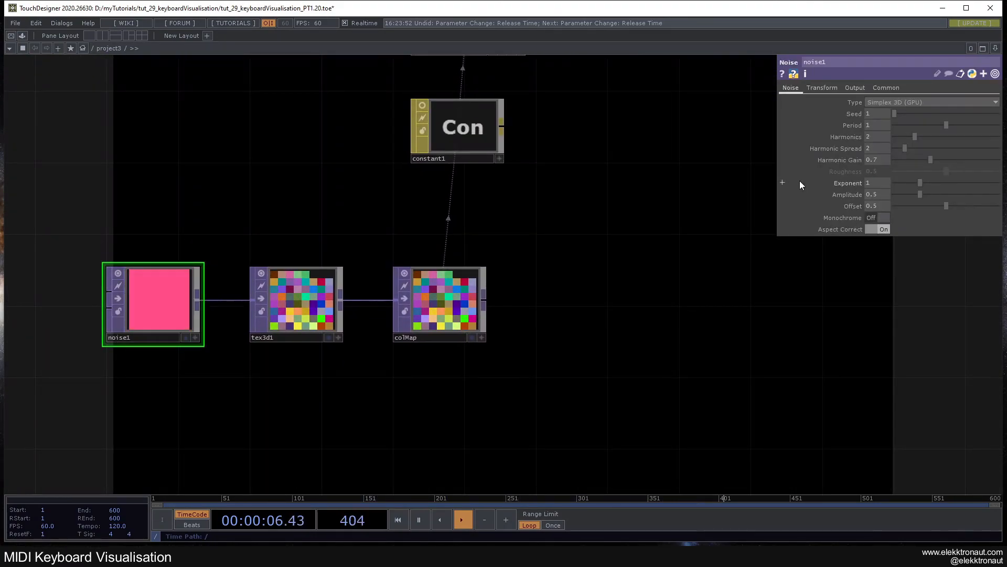
{"action": "left_click", "coordinate": [819, 88]}
{"action": "left_click", "coordinate": [975, 126]}
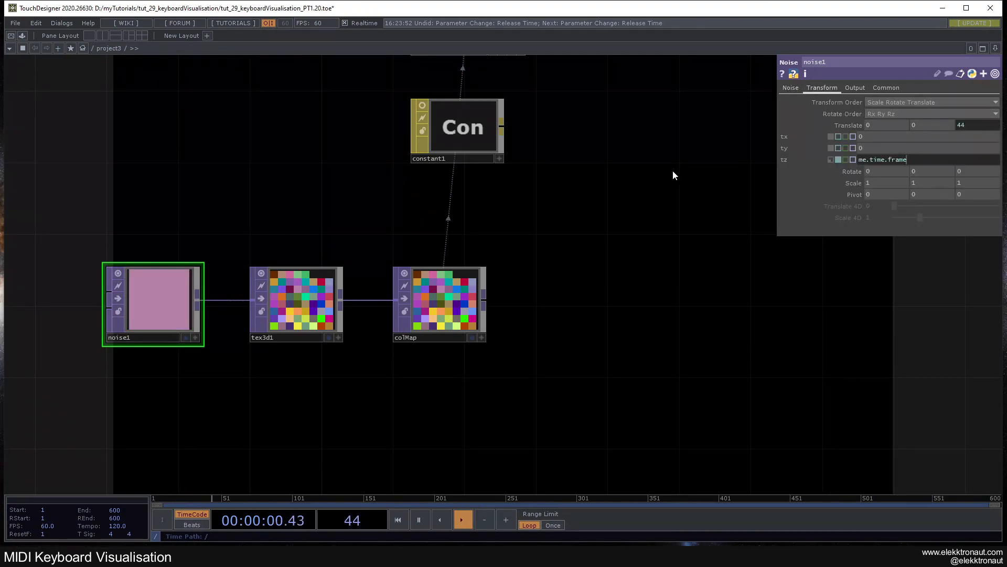
{"action": "type", "text": "* "}
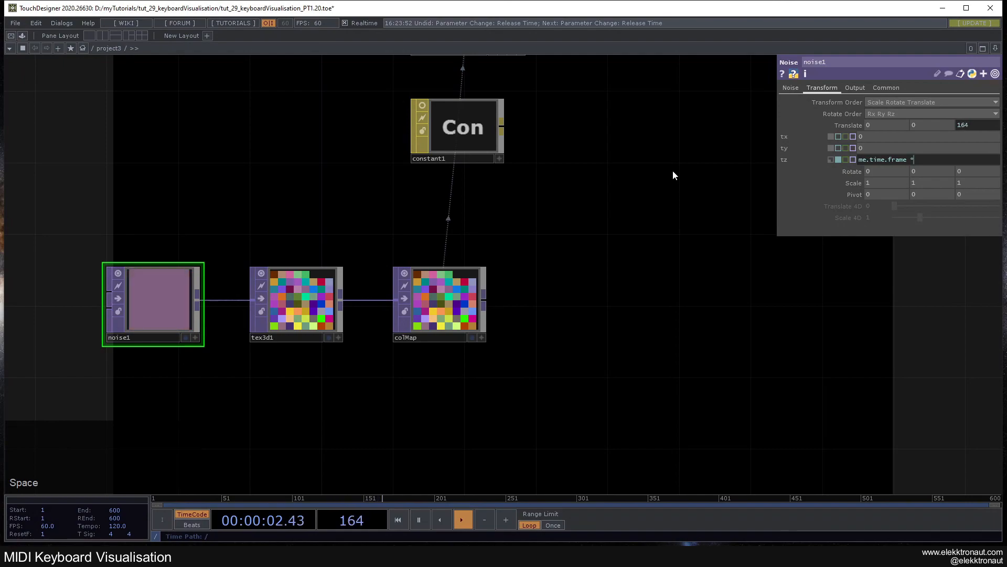
{"action": "type", "text": ".01"}
{"action": "key", "text": "Return"}
{"action": "left_click", "coordinate": [655, 183]}
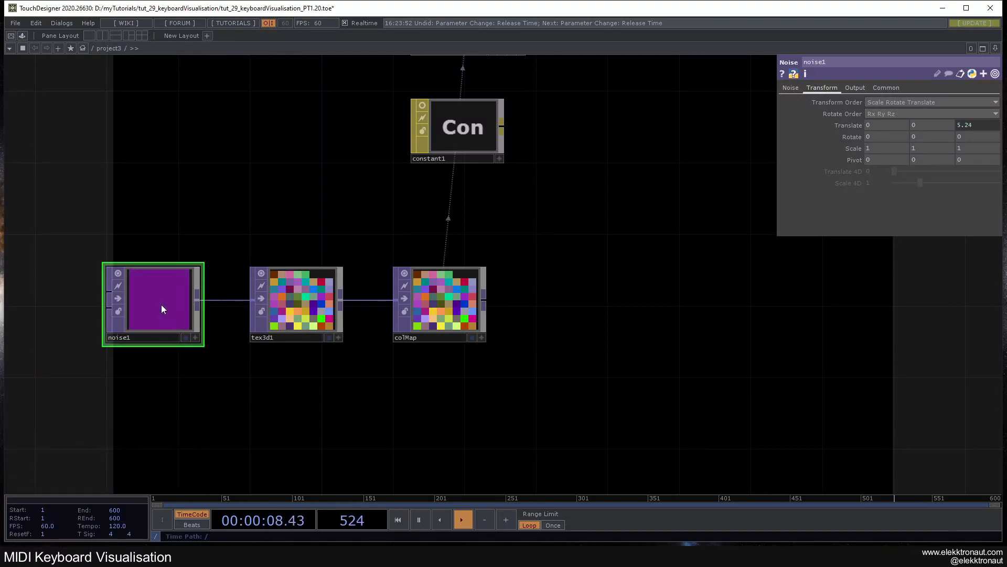
- Reset tex3d1 to refill the texture array from the slowed noise, and check the resulting tiles
{"action": "left_click", "coordinate": [294, 305]}
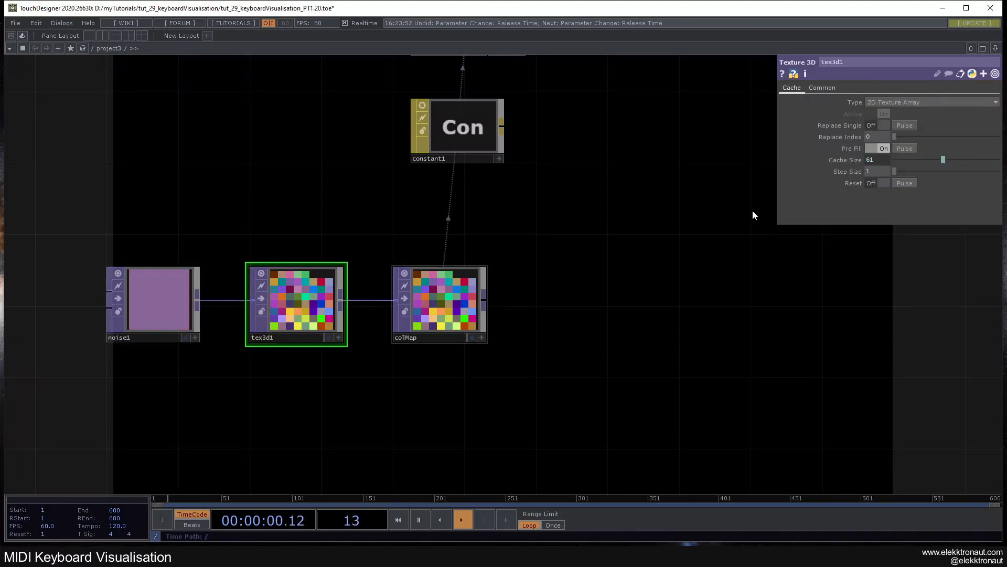
{"action": "left_click", "coordinate": [901, 183]}
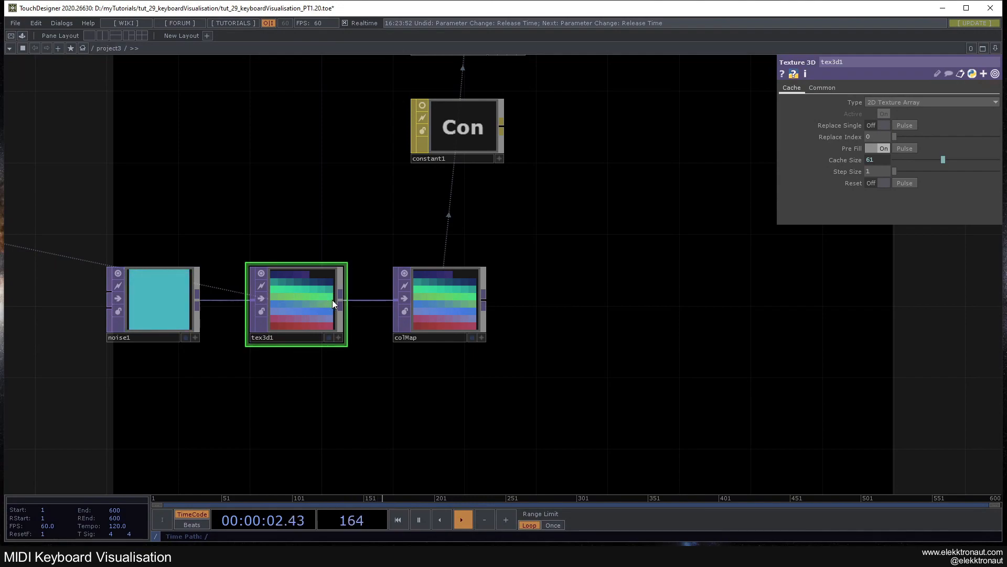
{"action": "scroll", "coordinate": [278, 298], "scroll_direction": "down", "scroll_amount": 3}
{"action": "scroll", "coordinate": [279, 298], "scroll_direction": "up", "scroll_amount": 3}
- Change noise1's Translate Z expression to me.time.frame * .005 and reset tex3d1 to refill the texture array
{"action": "left_click", "coordinate": [165, 302]}
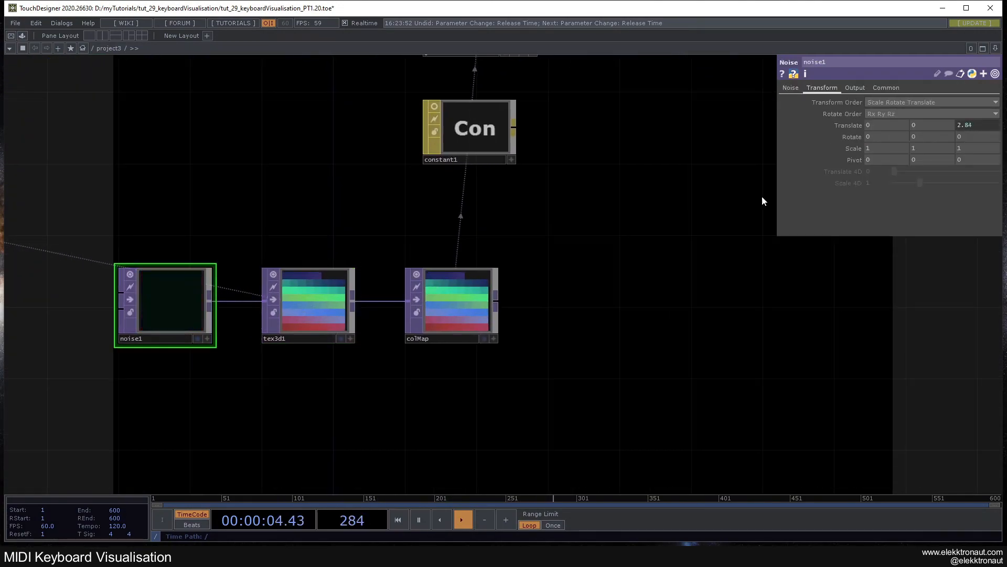
{"action": "left_click", "coordinate": [986, 125]}
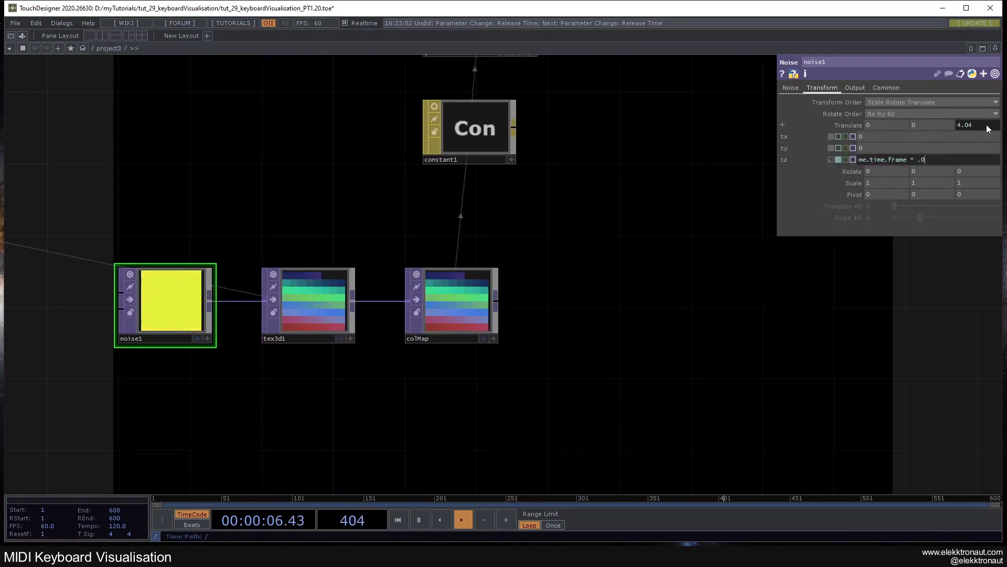
{"action": "key", "text": "Return"}
{"action": "left_click", "coordinate": [308, 304]}
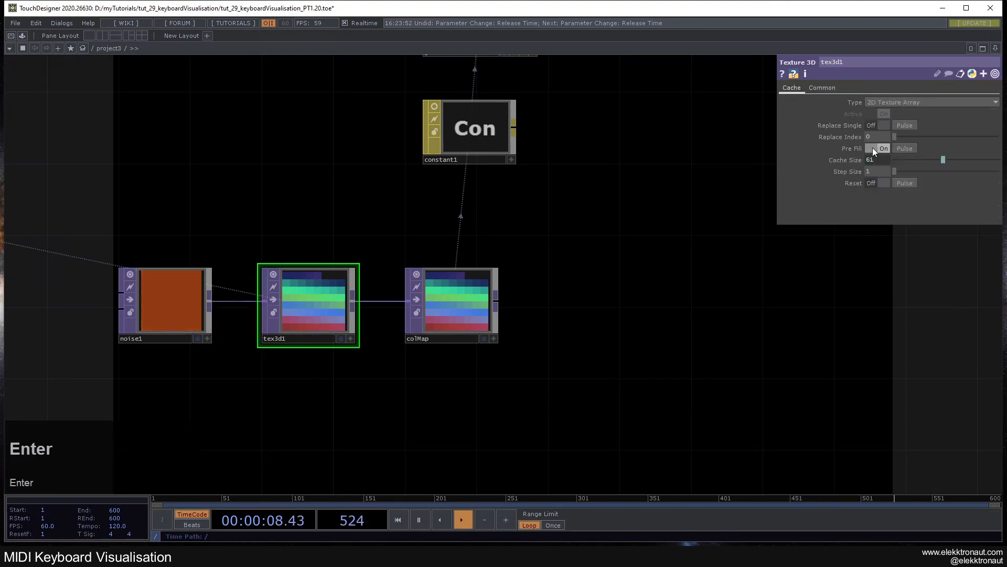
- Try noise1 seeds 3249, 3706 and 1828, resetting tex3d1 after each change to compare the resulting colours
{"action": "left_click", "coordinate": [168, 307]}
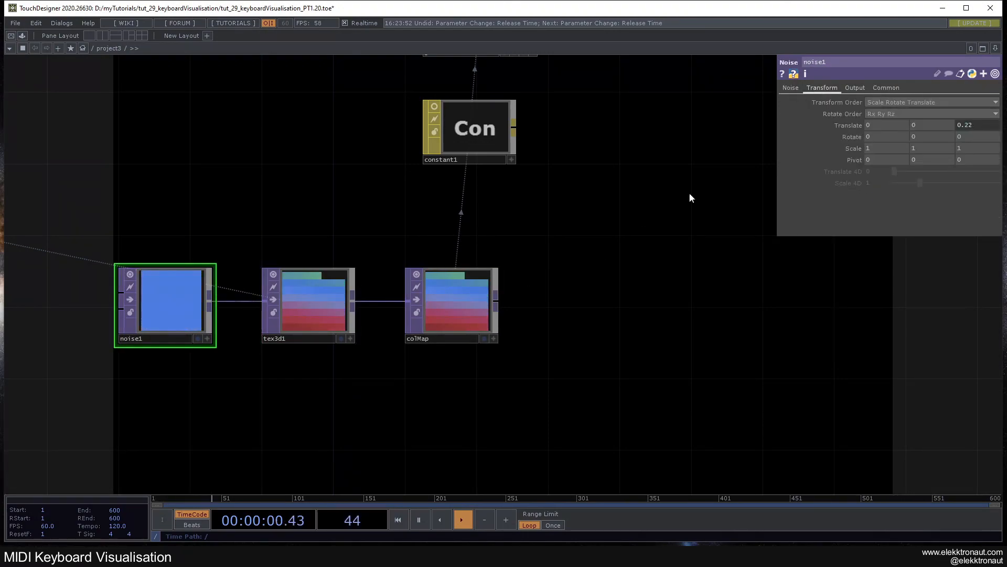
{"action": "left_click", "coordinate": [310, 312]}
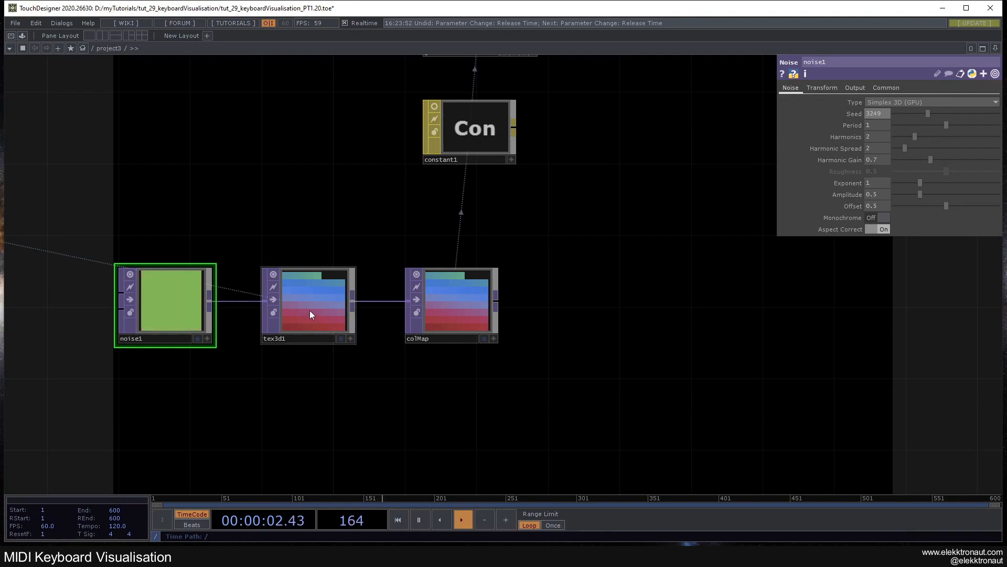
{"action": "left_click", "coordinate": [905, 184]}
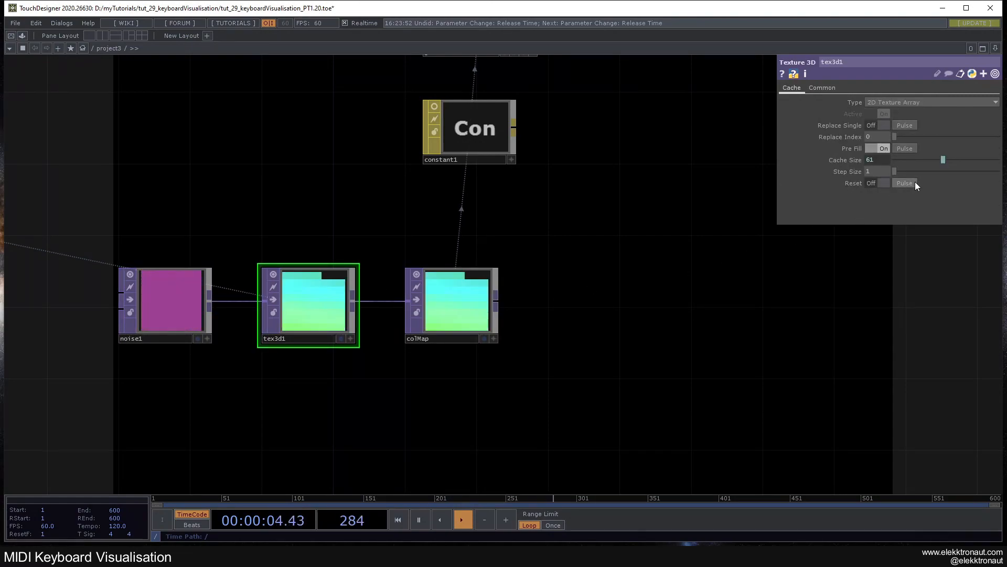
{"action": "left_click", "coordinate": [168, 308]}
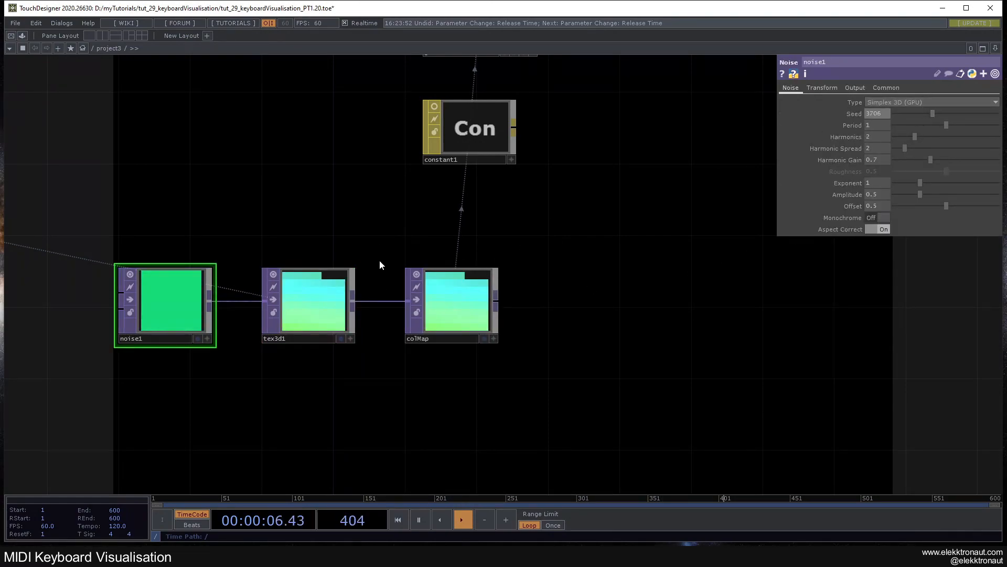
{"action": "left_click", "coordinate": [266, 335]}
{"action": "left_click", "coordinate": [905, 183]}
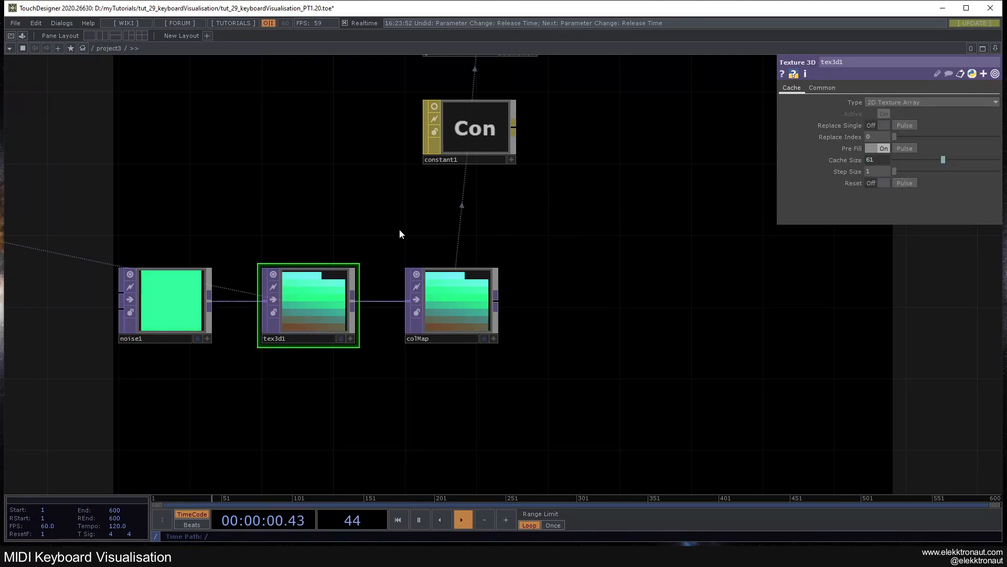
{"action": "left_click", "coordinate": [178, 301]}
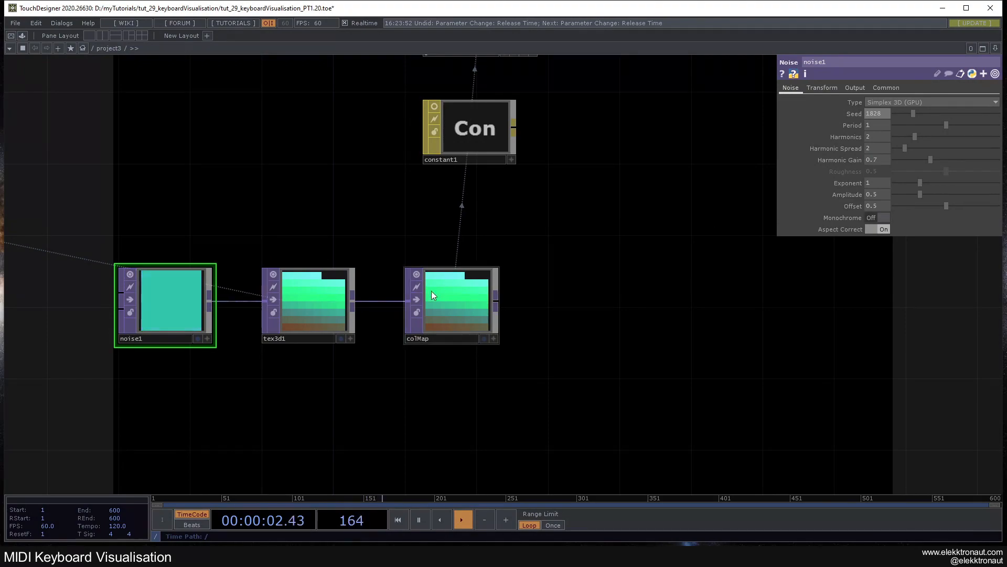
{"action": "left_click", "coordinate": [341, 306]}
{"action": "left_click", "coordinate": [907, 183]}
- Try an Amplitude of 1.37 and a Seed of 1219 on noise1, resetting tex3d1 after each change
{"action": "middle_click_drag", "start_coordinate": [404, 284], "coordinate": [449, 256]}
{"action": "left_click_drag", "start_coordinate": [449, 256], "coordinate": [380, 276]}
{"action": "scroll", "coordinate": [281, 313], "scroll_direction": "down", "scroll_amount": 3}
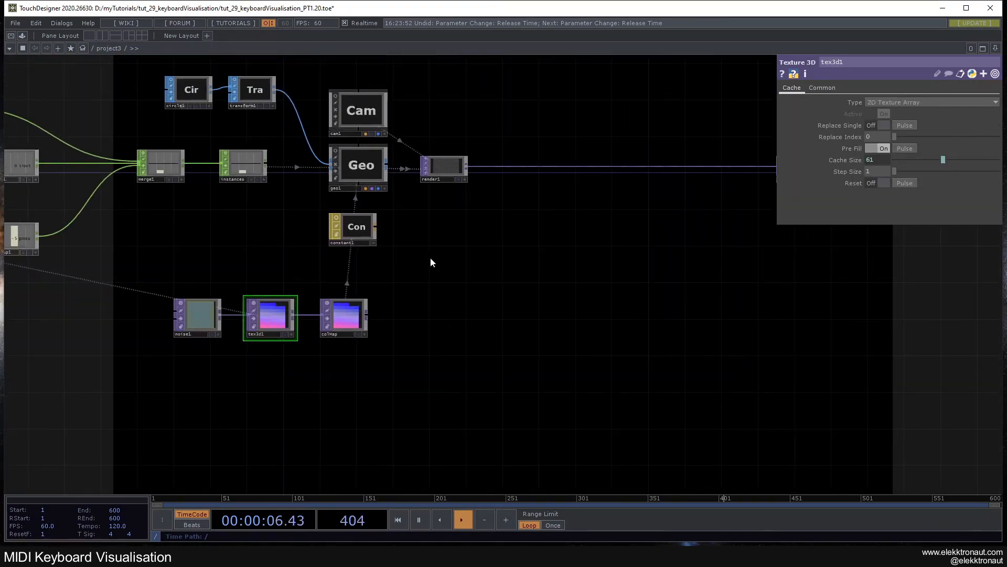
{"action": "left_click_drag", "start_coordinate": [432, 256], "coordinate": [316, 286]}
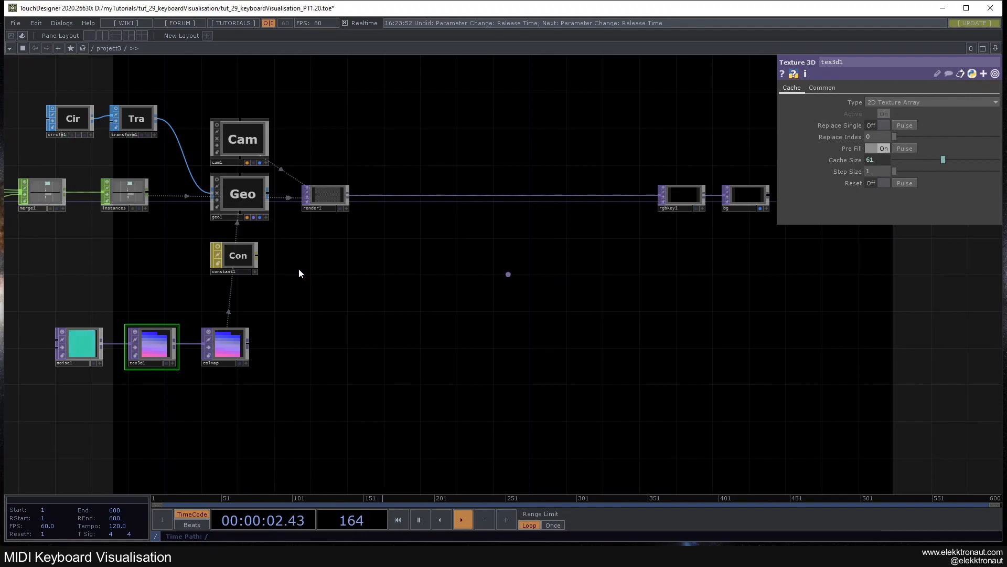
{"action": "scroll", "coordinate": [113, 269], "scroll_direction": "up", "scroll_amount": 3}
{"action": "left_click_drag", "start_coordinate": [113, 270], "coordinate": [154, 204]}
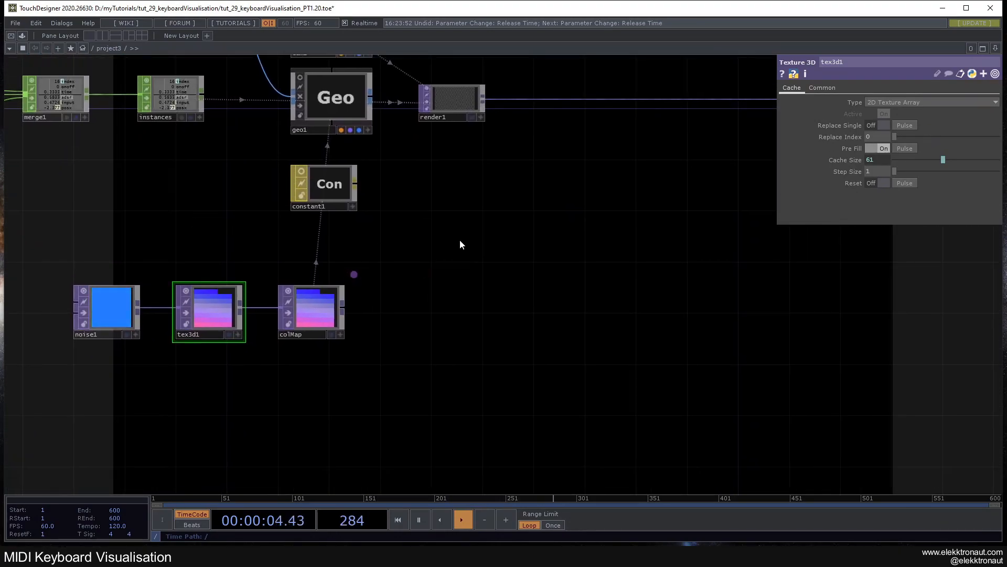
{"action": "left_click", "coordinate": [108, 310]}
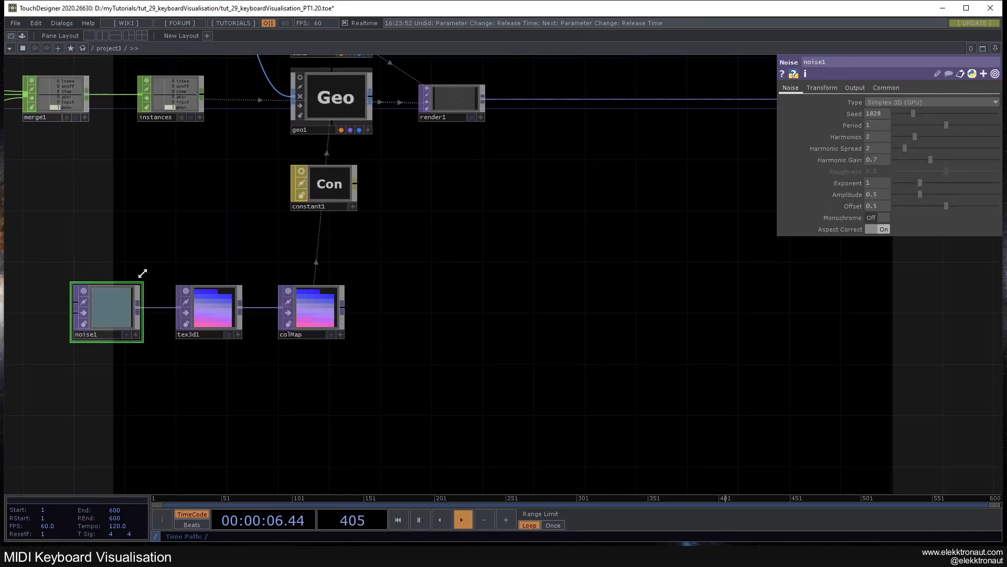
{"action": "left_click_drag", "start_coordinate": [494, 244], "coordinate": [449, 238]}
{"action": "left_click_drag", "start_coordinate": [564, 259], "coordinate": [576, 264]}
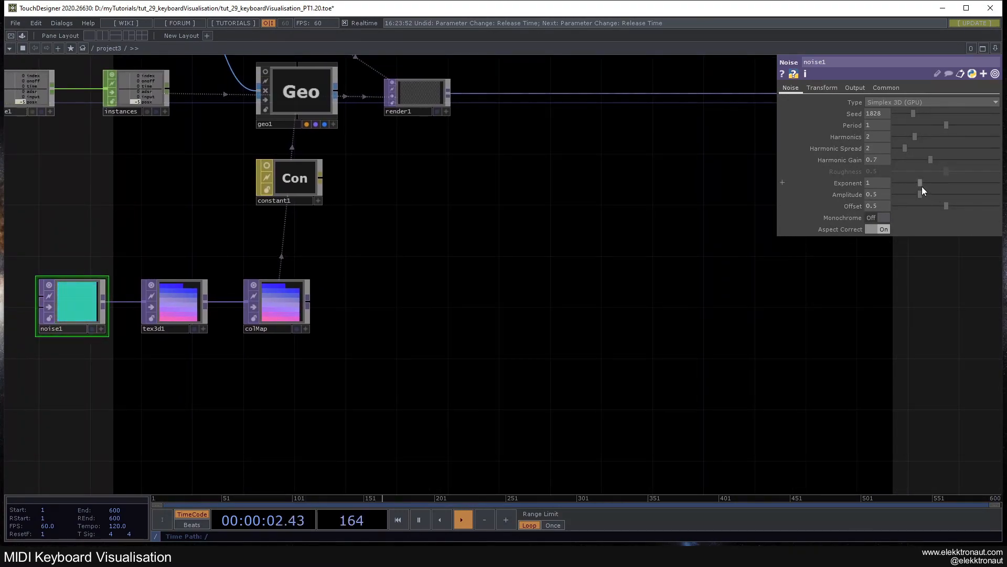
{"action": "left_click_drag", "start_coordinate": [917, 194], "coordinate": [966, 195]}
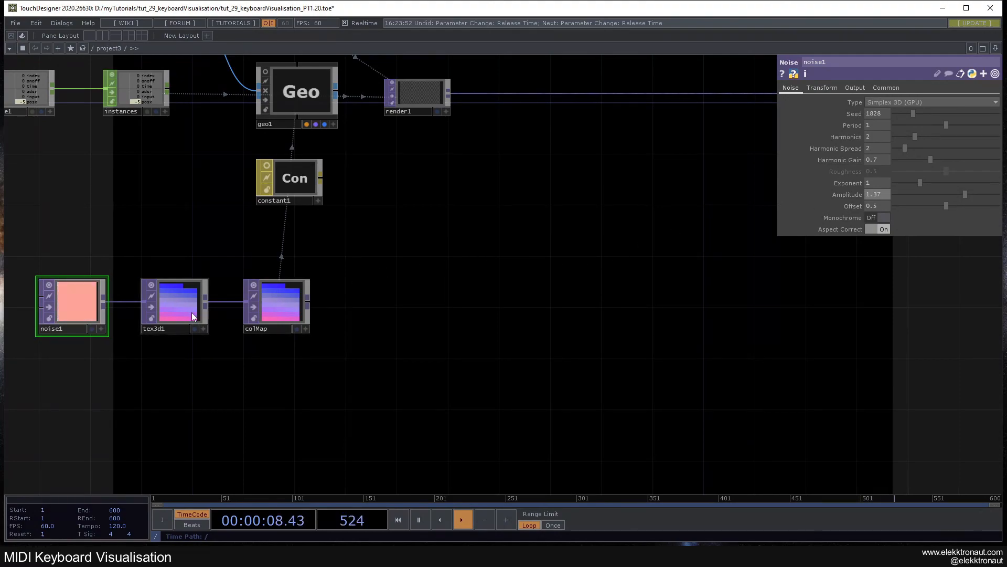
{"action": "left_click", "coordinate": [176, 304]}
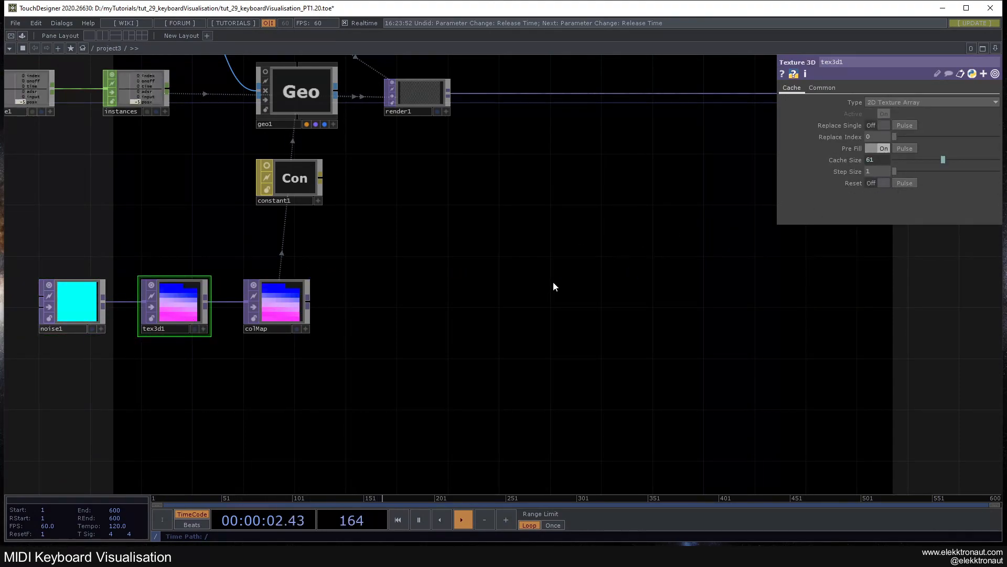
{"action": "left_click", "coordinate": [75, 304]}
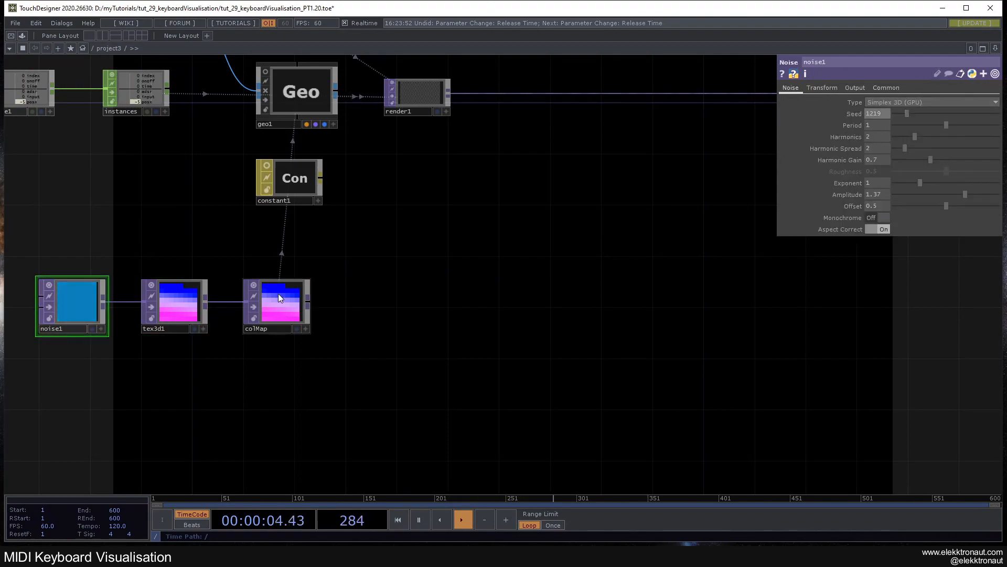
{"action": "left_click", "coordinate": [175, 305]}
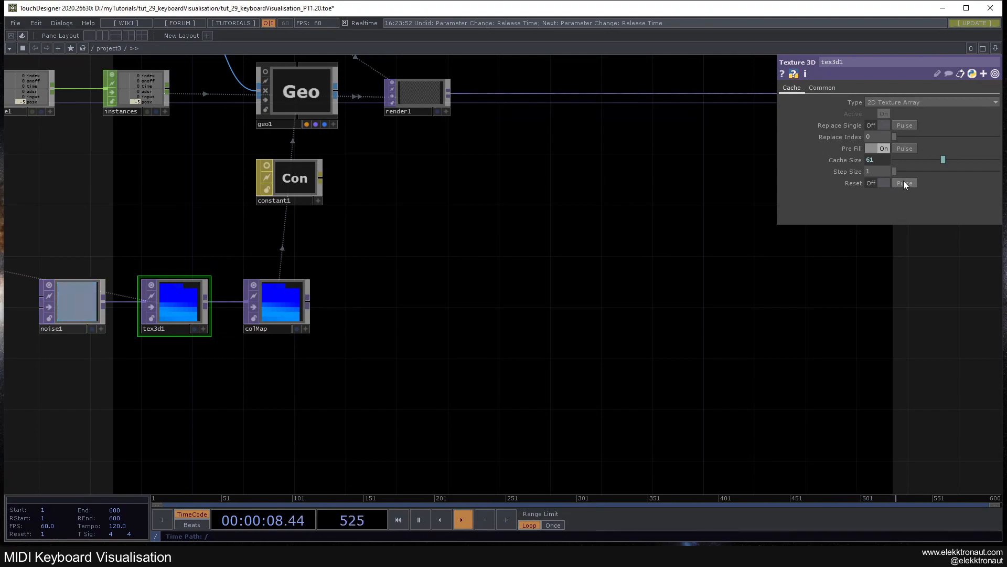
- Set noise1's Amplitude to 0.63 and Seed to 2589, and reset tex3d1 to refill the array
{"action": "left_click", "coordinate": [94, 314]}
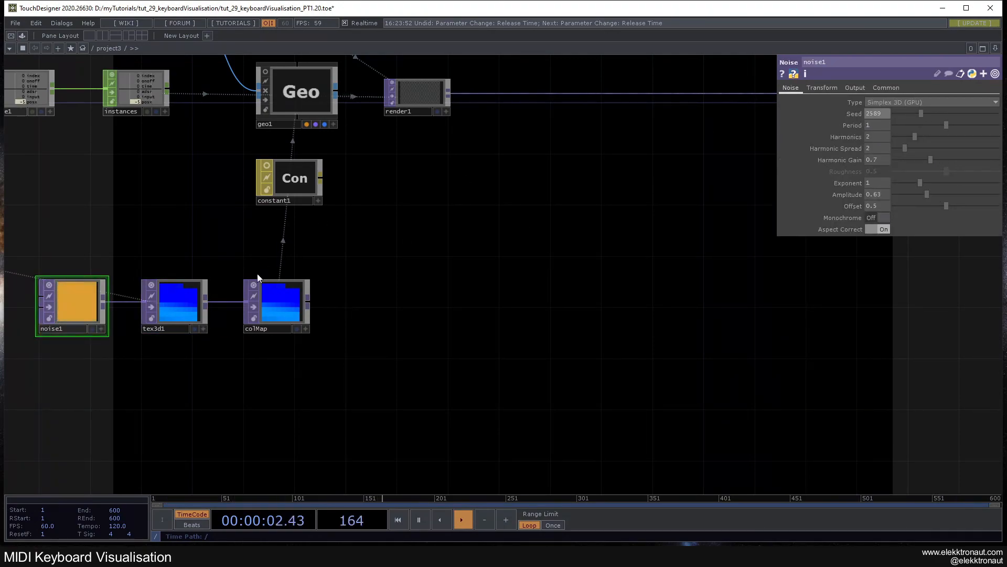
{"action": "left_click", "coordinate": [175, 304]}
{"action": "left_click", "coordinate": [913, 184]}
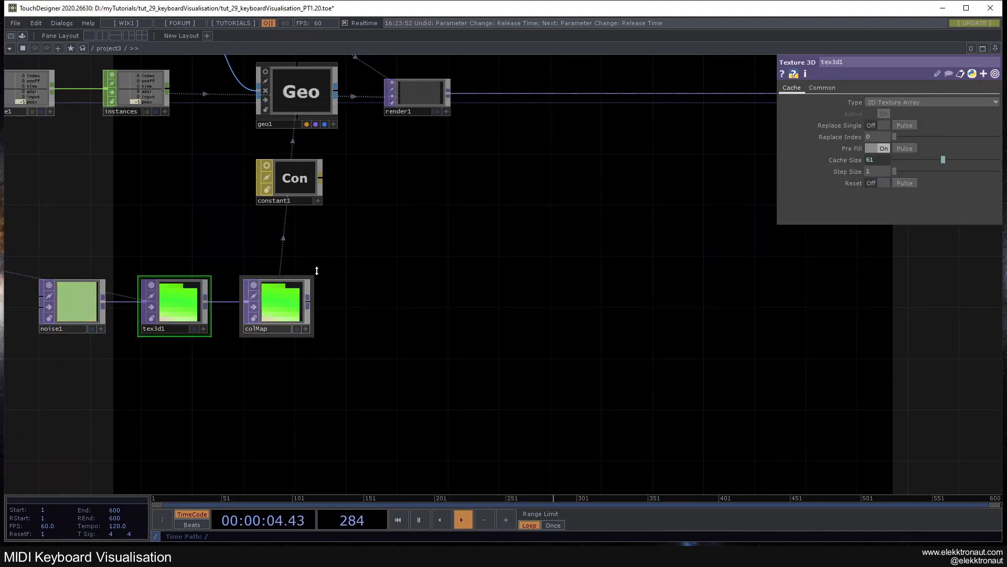
- Choose another Seed for noise1 and reset tex3d1 to refill it with greener colours
{"action": "left_click", "coordinate": [78, 315]}
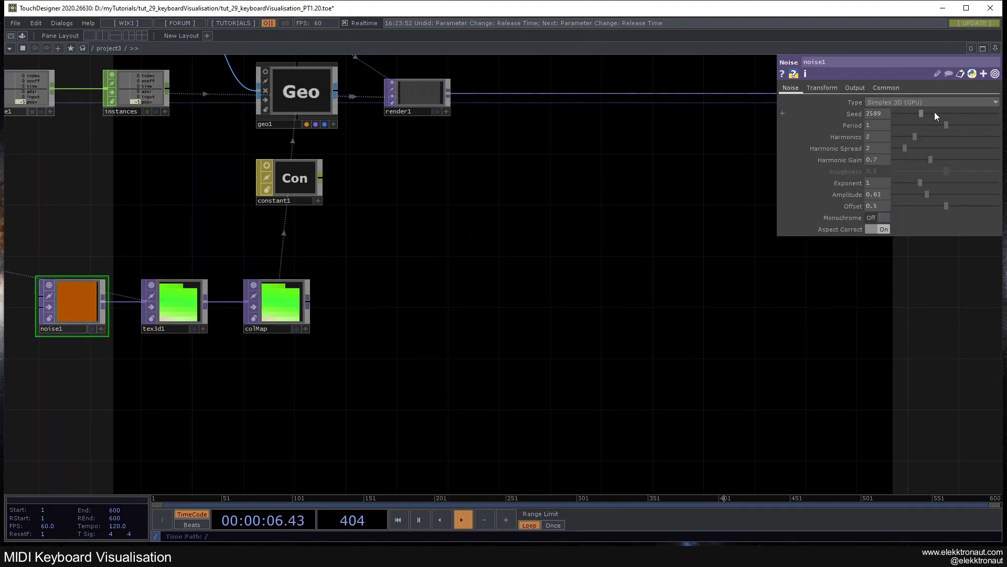
{"action": "left_click", "coordinate": [177, 298]}
{"action": "left_click", "coordinate": [909, 184]}
- Select rgbkey1 and bg together and move them farther right to make room after render1
{"action": "left_click_drag", "start_coordinate": [617, 141], "coordinate": [226, 264]}
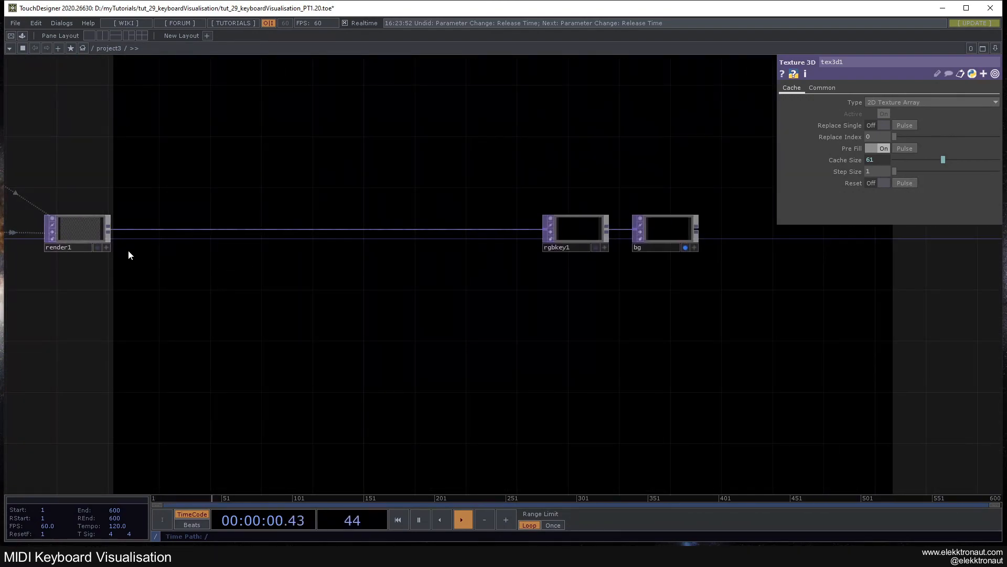
{"action": "scroll", "coordinate": [272, 319], "scroll_direction": "down", "scroll_amount": 3}
{"action": "right_click_drag", "start_coordinate": [423, 184], "coordinate": [618, 302]}
{"action": "left_click_drag", "start_coordinate": [496, 261], "coordinate": [625, 261]}
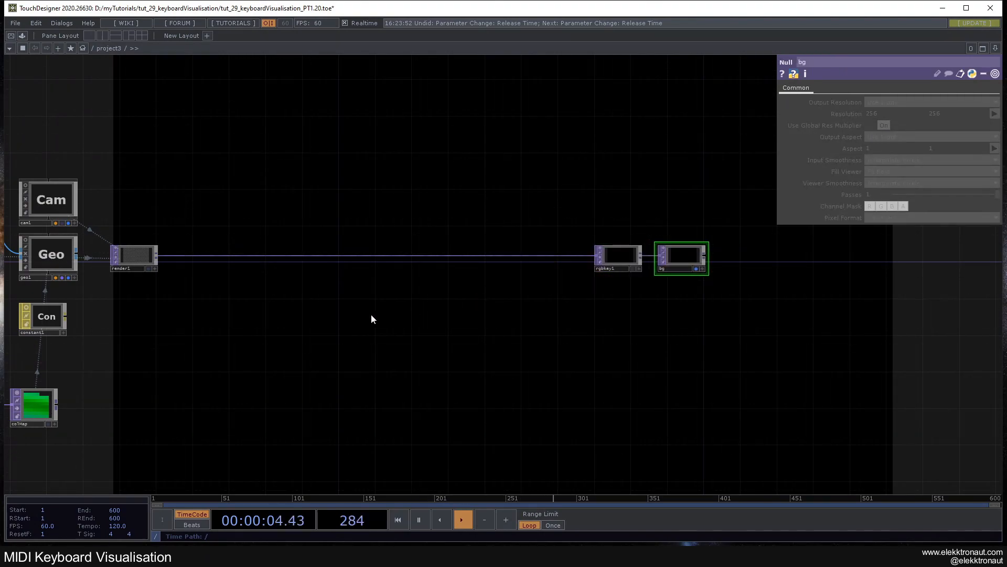
- Set geo1's Translate Y to -3.2
{"action": "left_click_drag", "start_coordinate": [343, 319], "coordinate": [387, 316]}
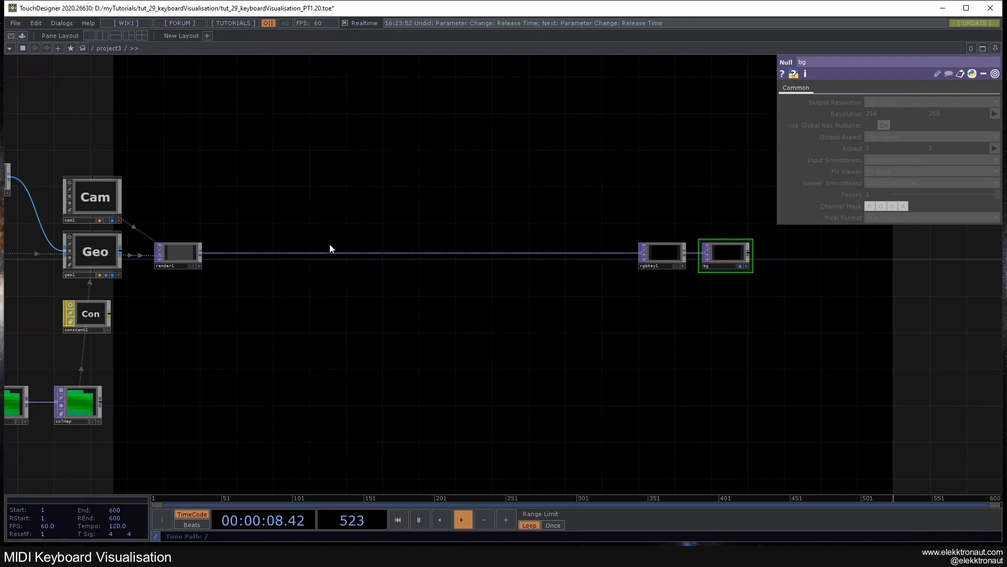
{"action": "scroll", "coordinate": [229, 289], "scroll_direction": "up", "scroll_amount": 2}
{"action": "left_click_drag", "start_coordinate": [221, 288], "coordinate": [254, 245]}
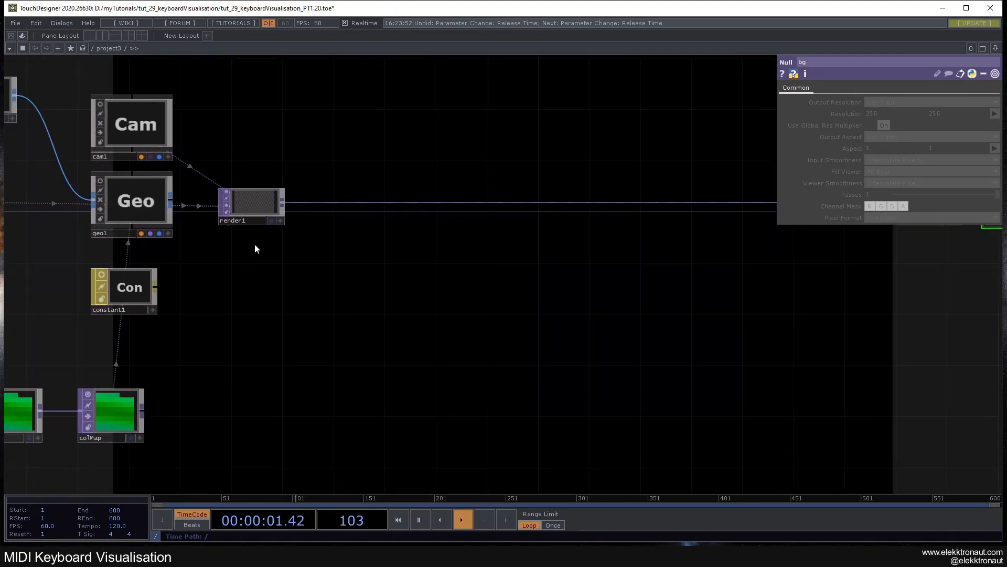
{"action": "left_click", "coordinate": [124, 183]}
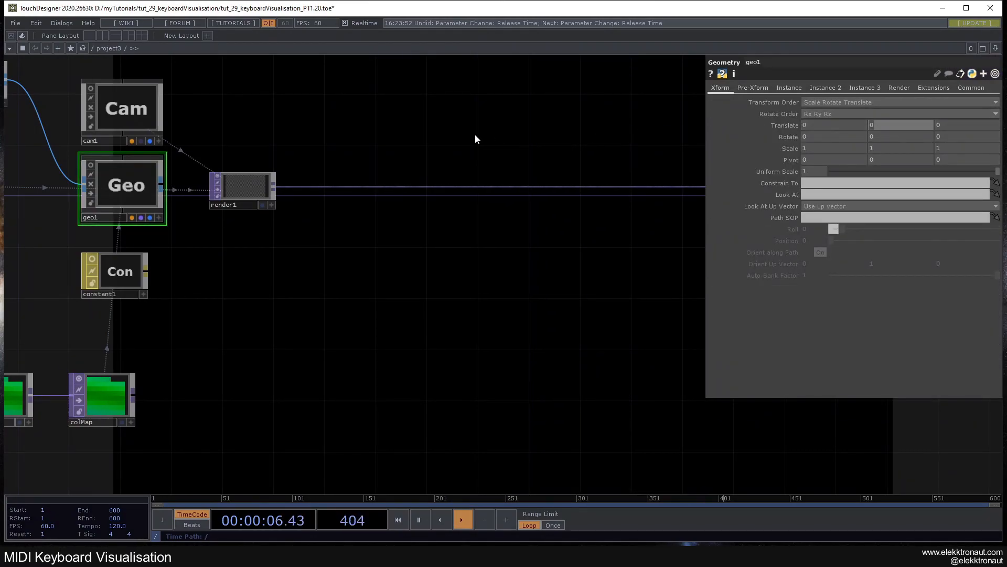
{"action": "type", "text": "-3.2"}
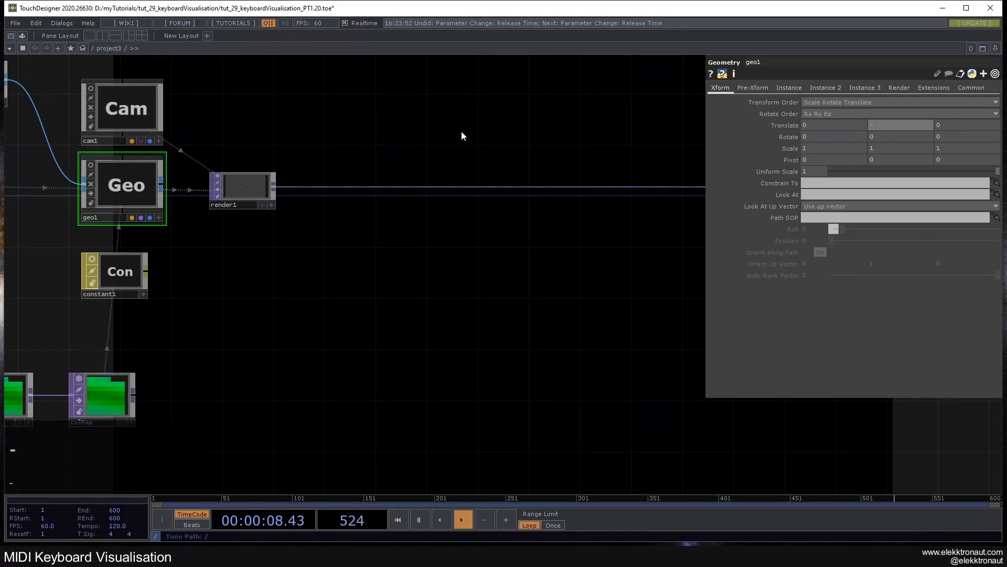
{"action": "key", "text": "Return"}
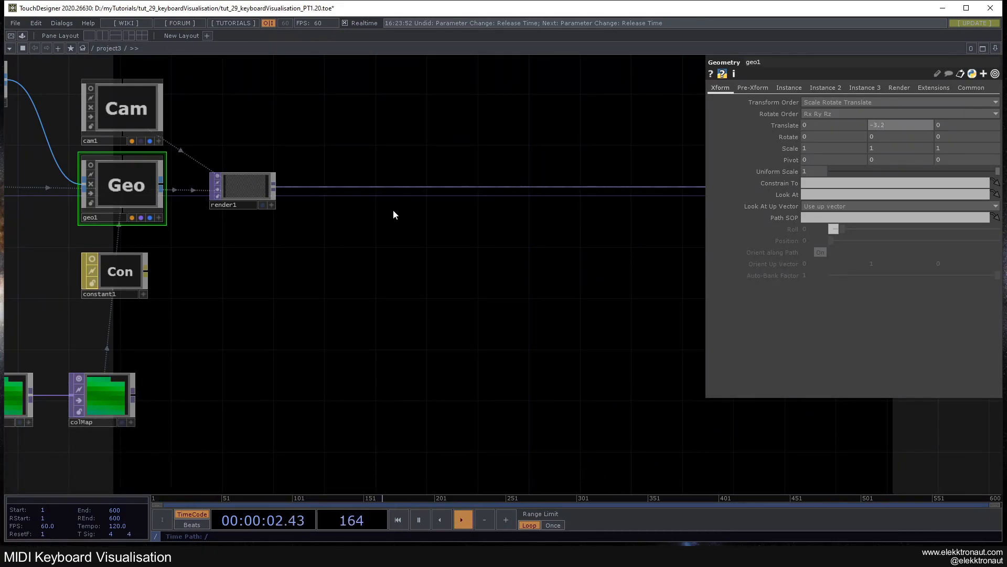
- Insert a Blur TOP on the wire between render1 and rgbkey1, placed directly beside render1
{"action": "scroll", "coordinate": [398, 225], "scroll_direction": "down", "scroll_amount": 4}
{"action": "left_click_drag", "start_coordinate": [365, 259], "coordinate": [149, 300]}
{"action": "scroll", "coordinate": [166, 285], "scroll_direction": "up", "scroll_amount": 2}
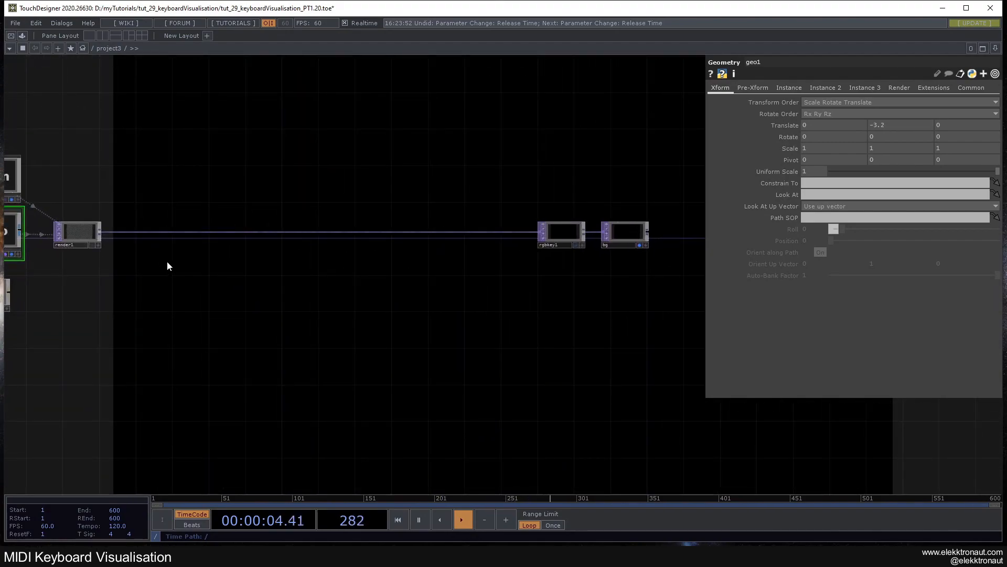
{"action": "right_click", "coordinate": [99, 234]}
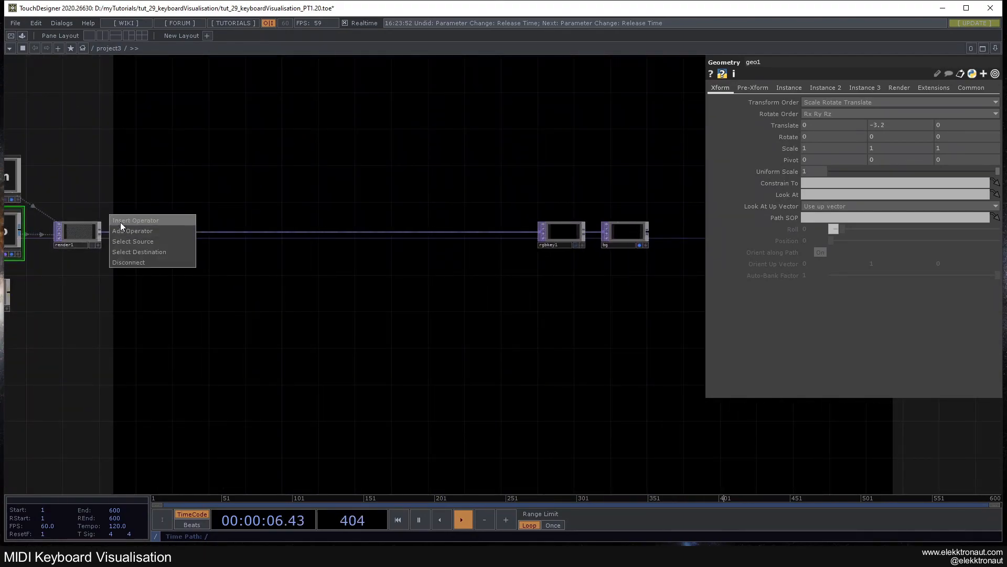
{"action": "left_click", "coordinate": [121, 222]}
{"action": "type", "text": "b"}
{"action": "left_click", "coordinate": [46, 146]}
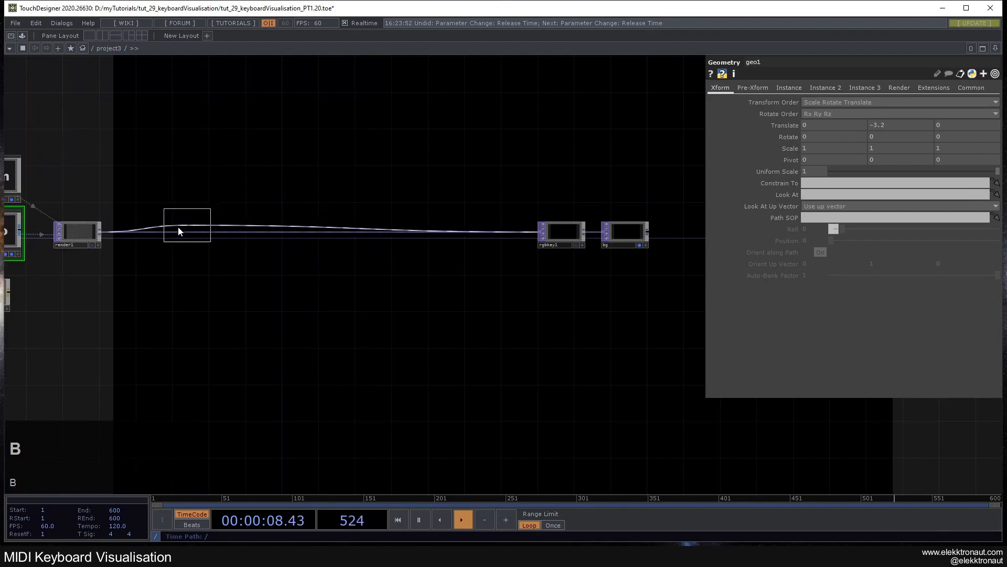
{"action": "left_click", "coordinate": [146, 231]}
- Move rgbkey1 and bg together farther right to widen the gap after blur1
{"action": "left_click_drag", "start_coordinate": [503, 175], "coordinate": [454, 200]}
{"action": "right_click_drag", "start_coordinate": [454, 200], "coordinate": [609, 287]}
{"action": "left_click_drag", "start_coordinate": [526, 249], "coordinate": [618, 248]}
{"action": "left_click", "coordinate": [514, 215]}
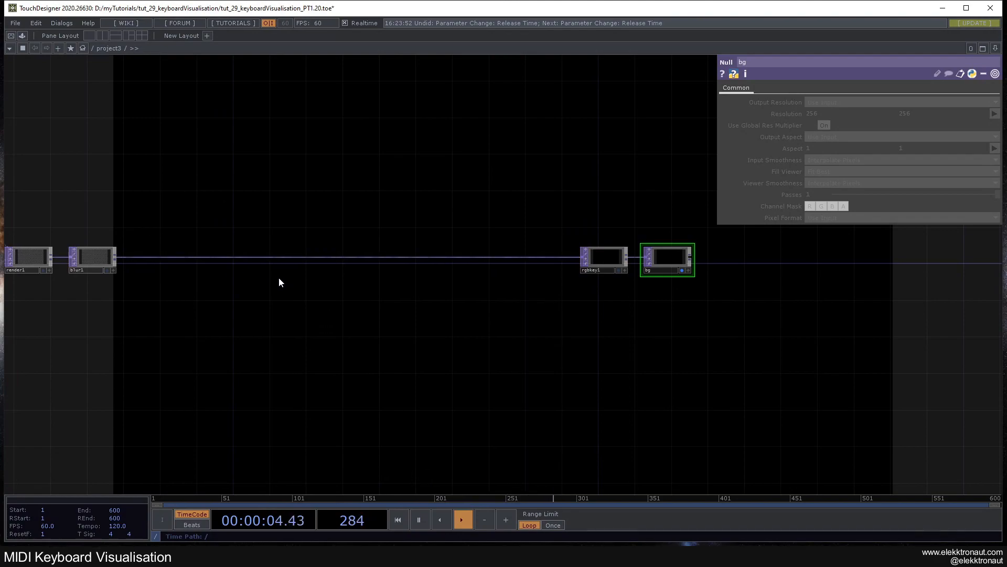
- Insert a Composite TOP between blur1 and rgbkey1 and set its Operation to Over
{"action": "left_click", "coordinate": [310, 258]}
{"action": "type", "text": "c"}
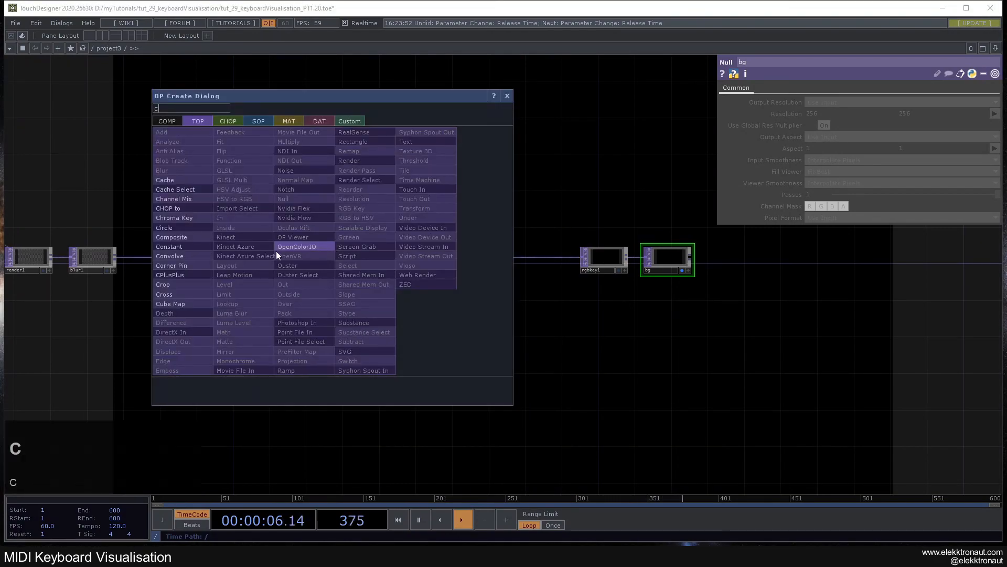
{"action": "left_click", "coordinate": [190, 236]}
{"action": "left_click", "coordinate": [450, 261]}
{"action": "left_click", "coordinate": [931, 149]}
{"action": "left_click", "coordinate": [887, 231]}
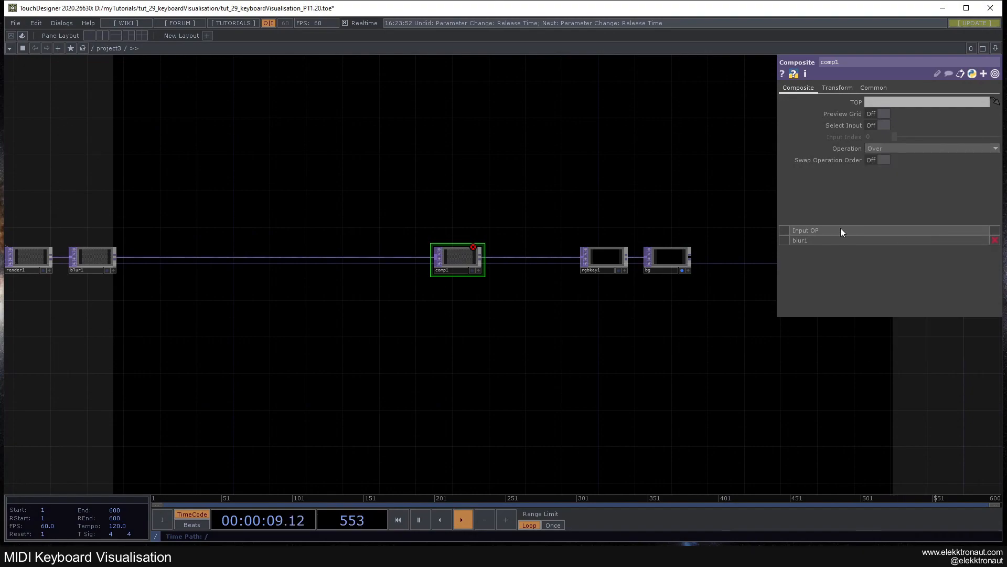
- Branch a Feedback TOP off blur1's output and place it above the wire leading to comp1
{"action": "right_click", "coordinate": [113, 255]}
{"action": "type", "text": "fe"}
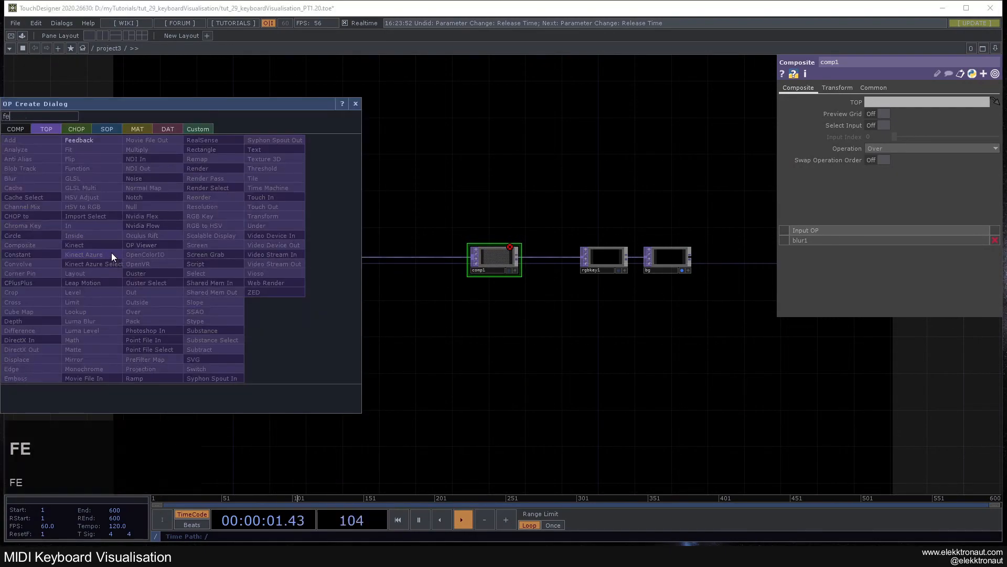
{"action": "left_click", "coordinate": [99, 141]}
{"action": "left_click", "coordinate": [176, 223]}
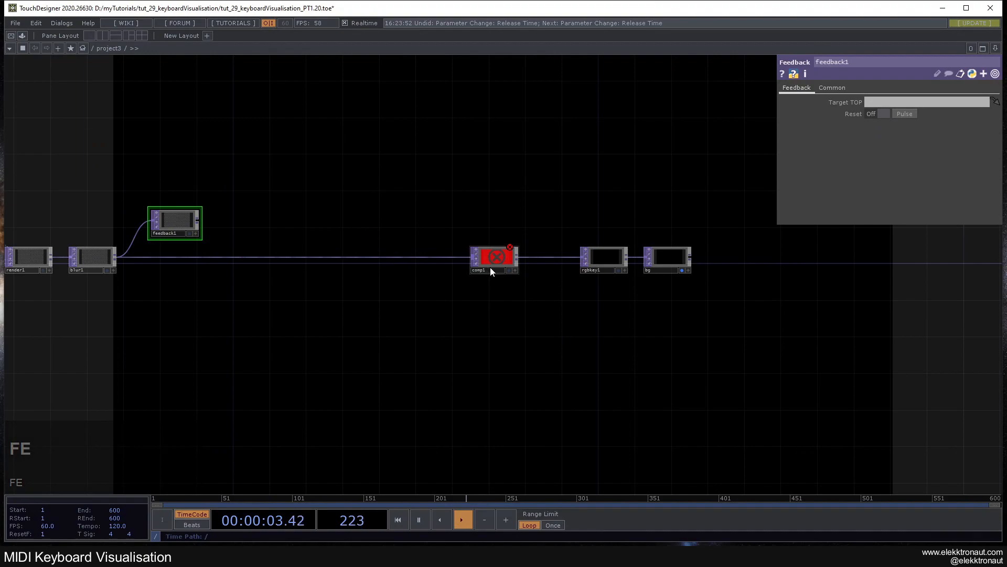
- Chain a Transform TOP and a Level TOP after feedback1
{"action": "right_click", "coordinate": [200, 222]}
{"action": "type", "text": "tr"}
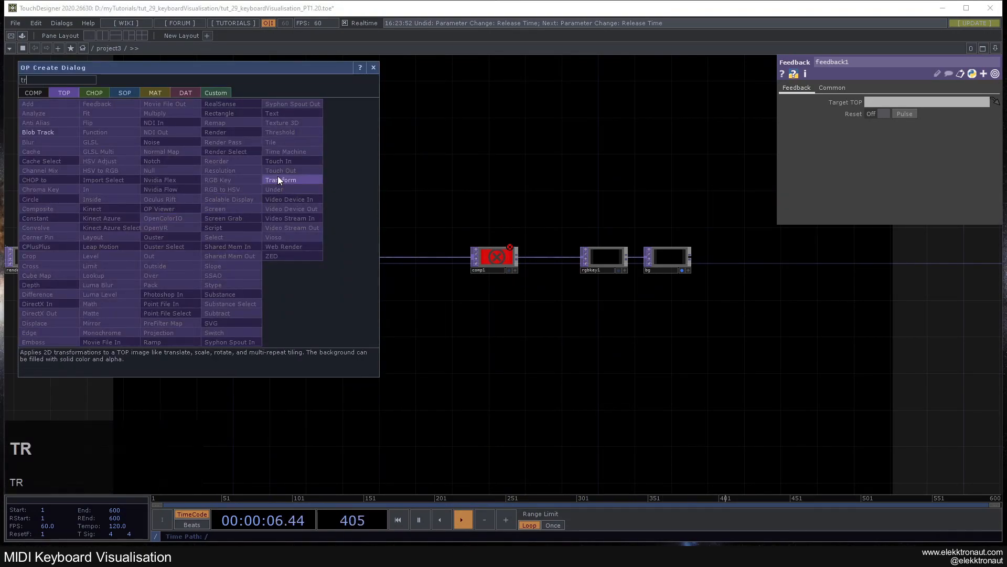
{"action": "left_click", "coordinate": [279, 176]}
{"action": "left_click", "coordinate": [271, 212]}
{"action": "right_click", "coordinate": [262, 220]}
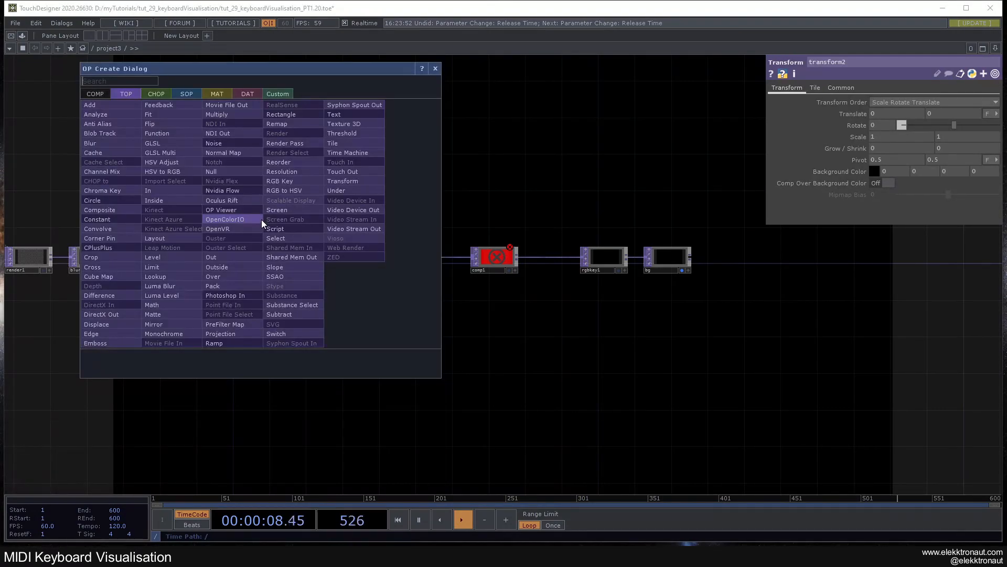
{"action": "type", "text": "l"}
{"action": "left_click", "coordinate": [156, 256]}
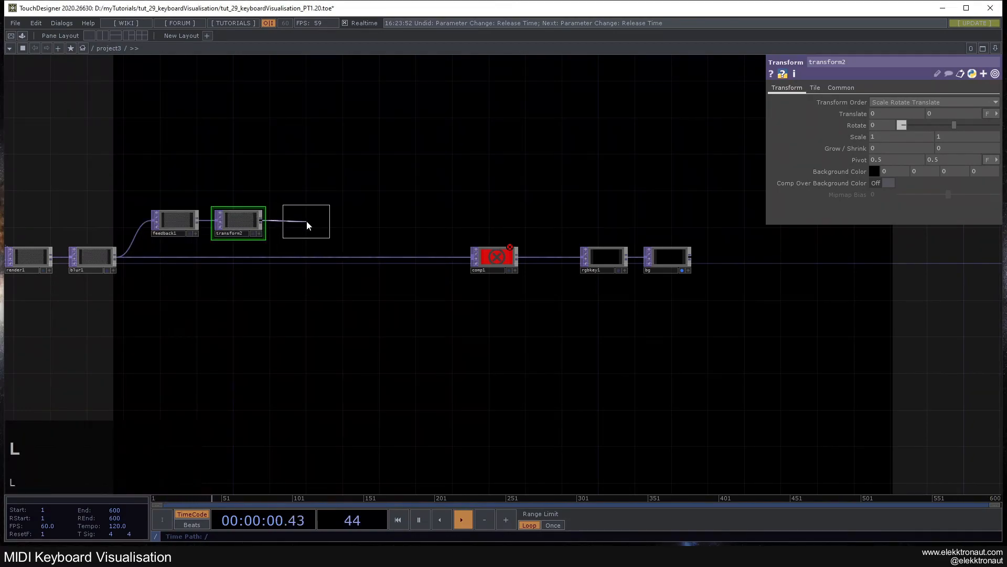
{"action": "left_click", "coordinate": [307, 221]}
- Wire level1 into comp1, order it above blur1 in the inputs, and move comp1 closer to level1
{"action": "scroll", "coordinate": [193, 231], "scroll_direction": "up", "scroll_amount": 2}
{"action": "left_click_drag", "start_coordinate": [379, 215], "coordinate": [616, 262]}
{"action": "left_click", "coordinate": [785, 250]}
{"action": "left_click_drag", "start_coordinate": [611, 213], "coordinate": [500, 219]}
{"action": "left_click_drag", "start_coordinate": [506, 272], "coordinate": [375, 267]}
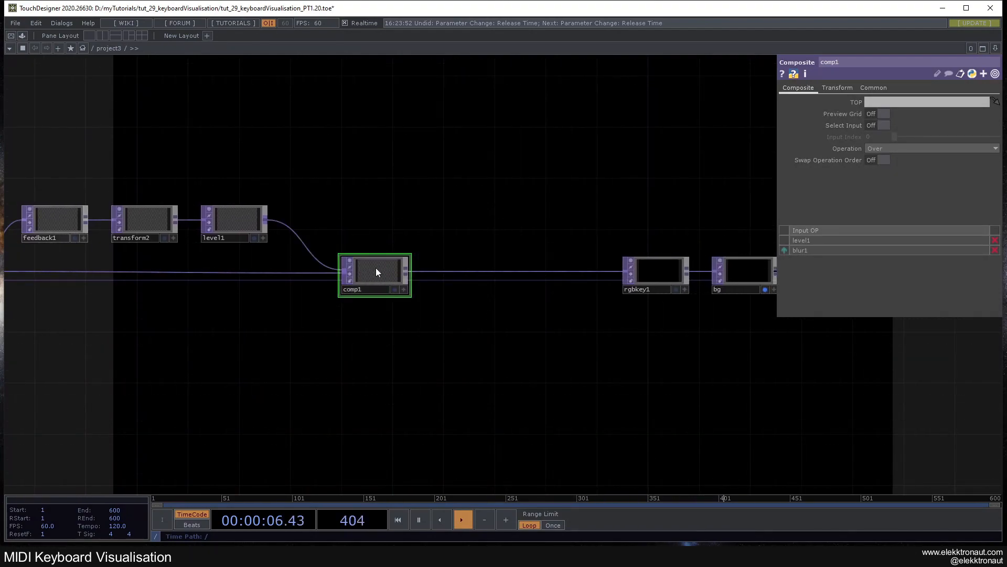
- Move rgbkey1 and bg together closer to comp1
{"action": "scroll", "coordinate": [376, 268], "scroll_direction": "down", "scroll_amount": 2}
{"action": "left_click_drag", "start_coordinate": [458, 225], "coordinate": [661, 299]}
{"action": "left_click_drag", "start_coordinate": [581, 276], "coordinate": [469, 275]}
- Assign comp1 as feedback1's Target TOP
{"action": "left_click", "coordinate": [438, 240]}
{"action": "left_click_drag", "start_coordinate": [293, 214], "coordinate": [571, 241]}
{"action": "scroll", "coordinate": [571, 241], "scroll_direction": "up", "scroll_amount": 2}
{"action": "left_click_drag", "start_coordinate": [440, 219], "coordinate": [322, 205]}
{"action": "left_click_drag", "start_coordinate": [576, 314], "coordinate": [262, 257]}
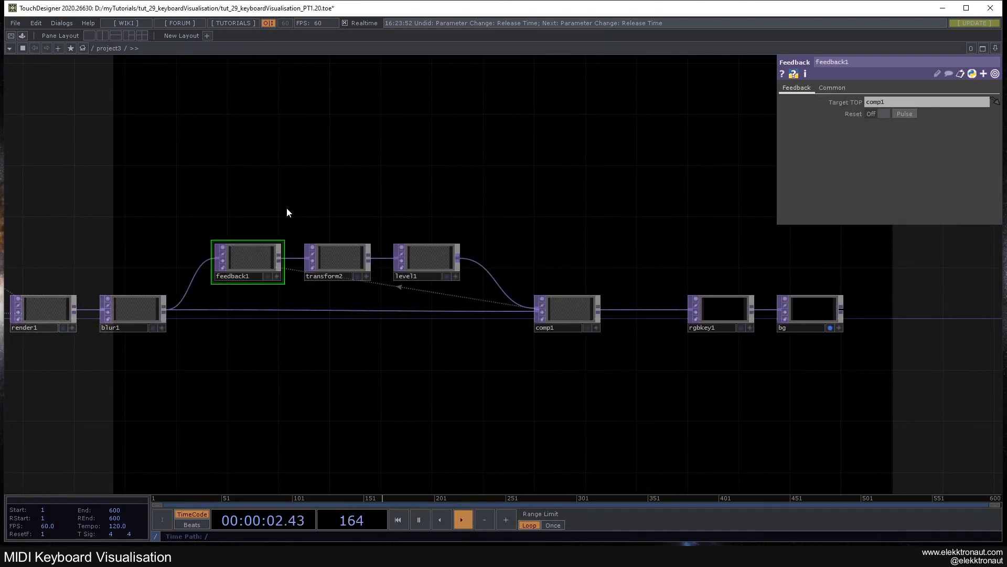
- Set transform2's Translate Y to .01
{"action": "left_click", "coordinate": [336, 252]}
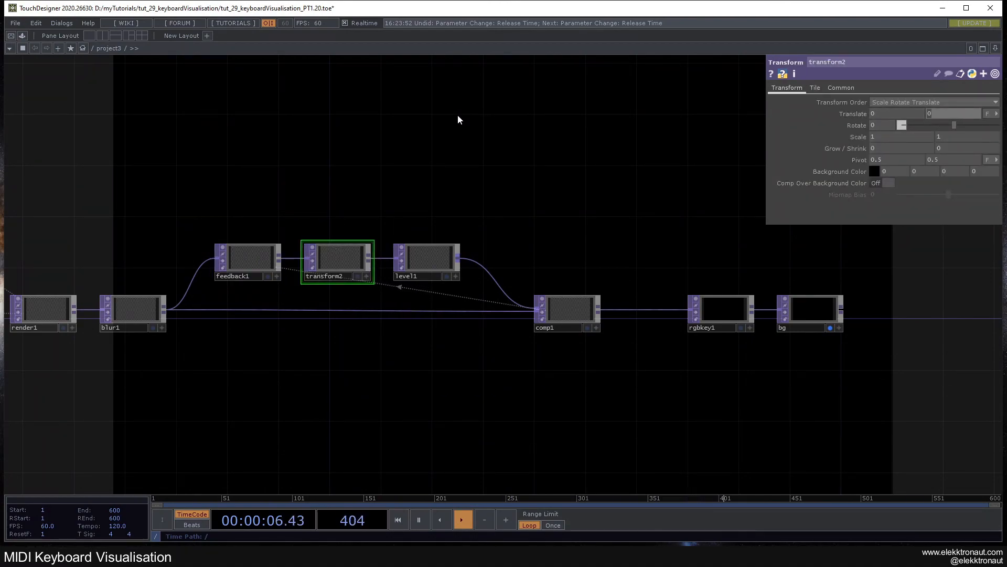
{"action": "type", "text": ".01"}
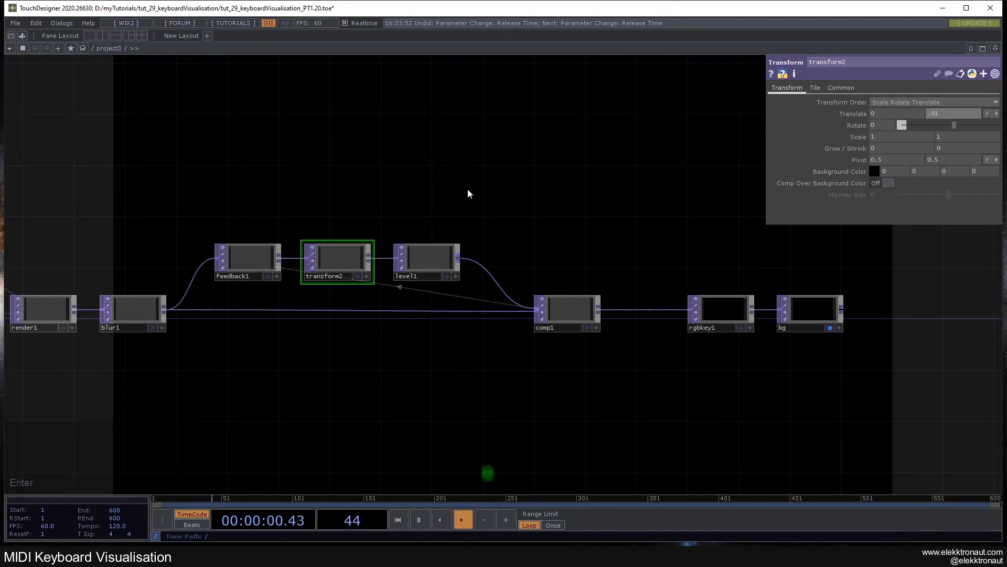
{"action": "left_click_drag", "start_coordinate": [391, 362], "coordinate": [299, 289]}
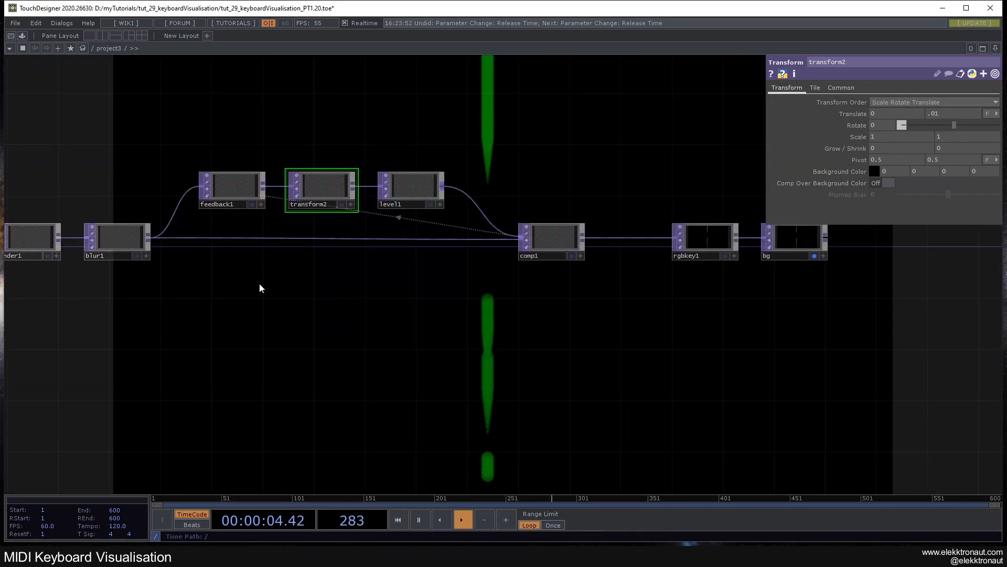
- Set blur1's Filter Size to 15
{"action": "left_click", "coordinate": [131, 251]}
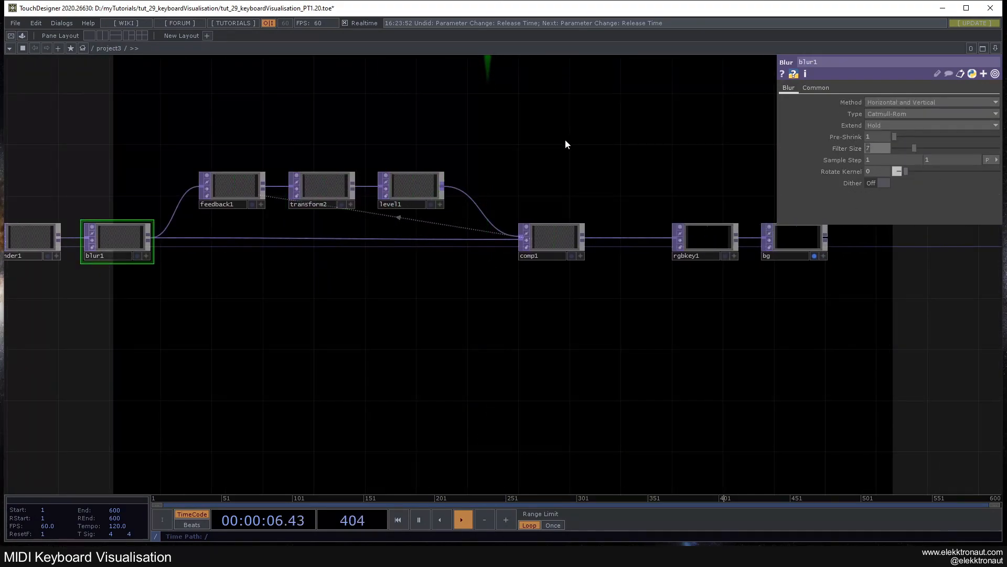
{"action": "type", "text": "15"}
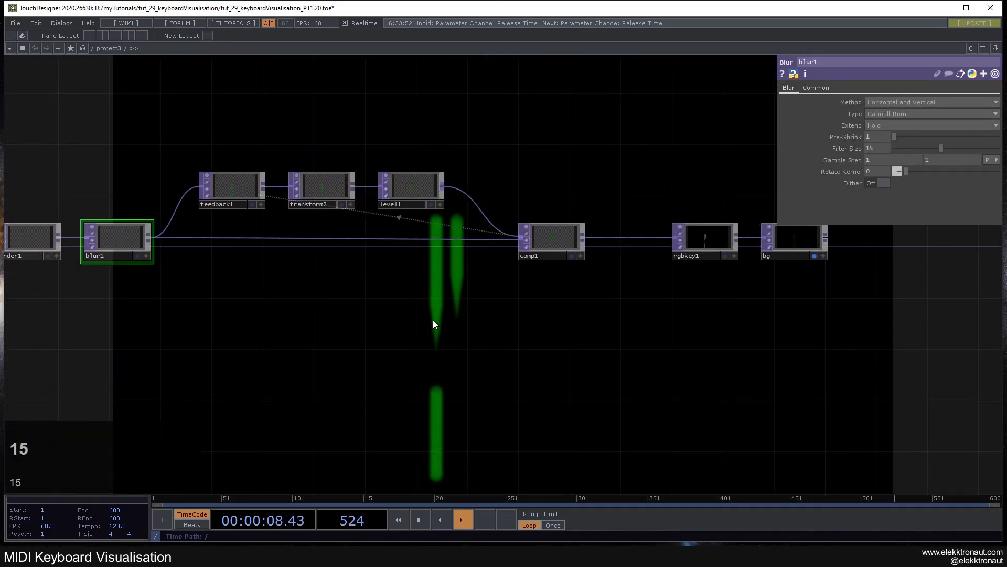
{"action": "left_click_drag", "start_coordinate": [434, 318], "coordinate": [327, 329]}
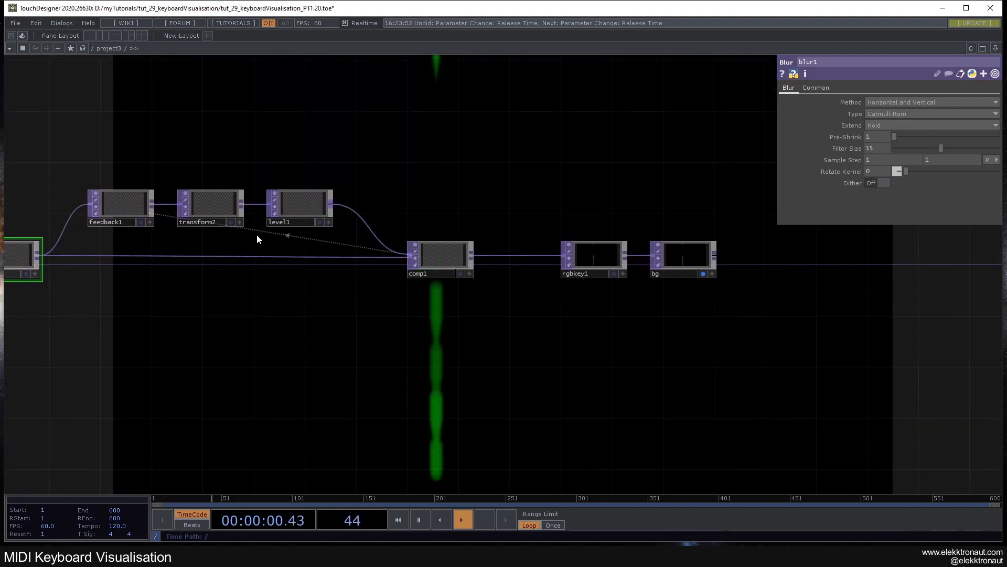
- Move comp1, rgbkey1 and bg farther right to make room for another operator after level1
{"action": "left_click", "coordinate": [295, 213]}
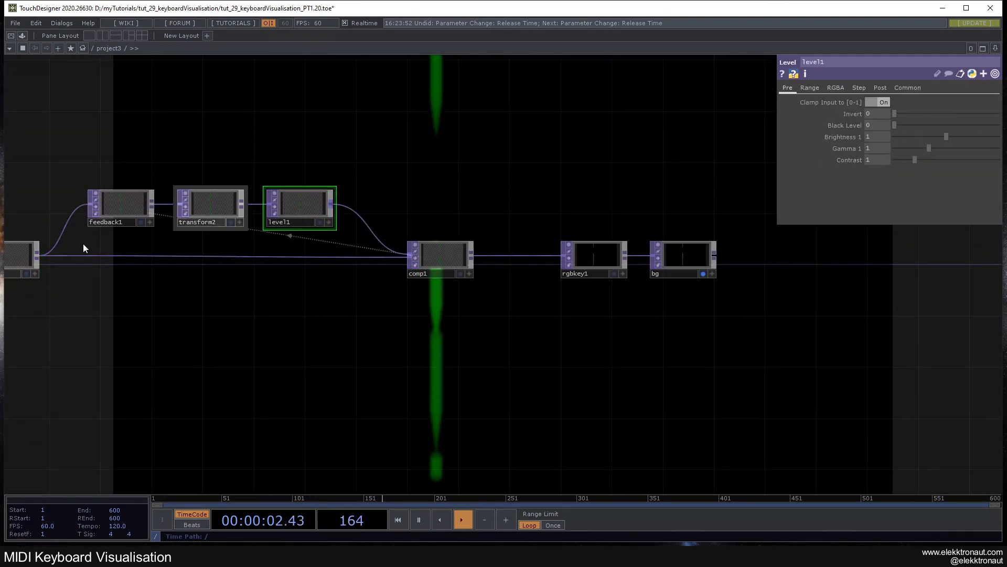
{"action": "left_click_drag", "start_coordinate": [446, 257], "coordinate": [509, 258]}
{"action": "left_click_drag", "start_coordinate": [543, 204], "coordinate": [737, 299]}
{"action": "right_click_drag", "start_coordinate": [458, 229], "coordinate": [659, 296]}
{"action": "left_click_drag", "start_coordinate": [529, 267], "coordinate": [606, 268]}
{"action": "left_click", "coordinate": [440, 207]}
- Insert a Blur TOP on the wire between level1 and comp1
{"action": "right_click", "coordinate": [389, 206]}
{"action": "left_click", "coordinate": [390, 200]}
{"action": "type", "text": "b"}
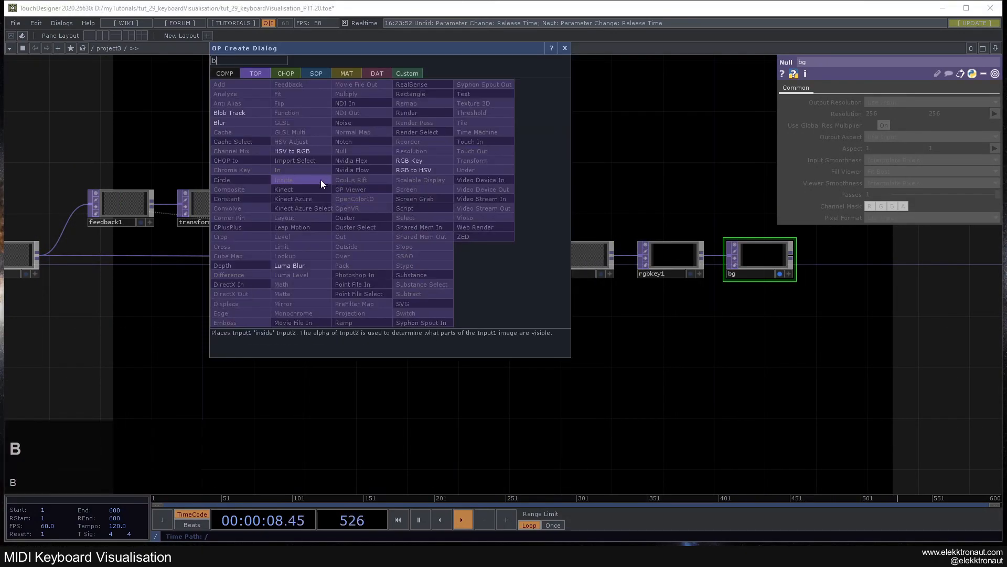
{"action": "left_click", "coordinate": [235, 127]}
{"action": "left_click", "coordinate": [384, 203]}
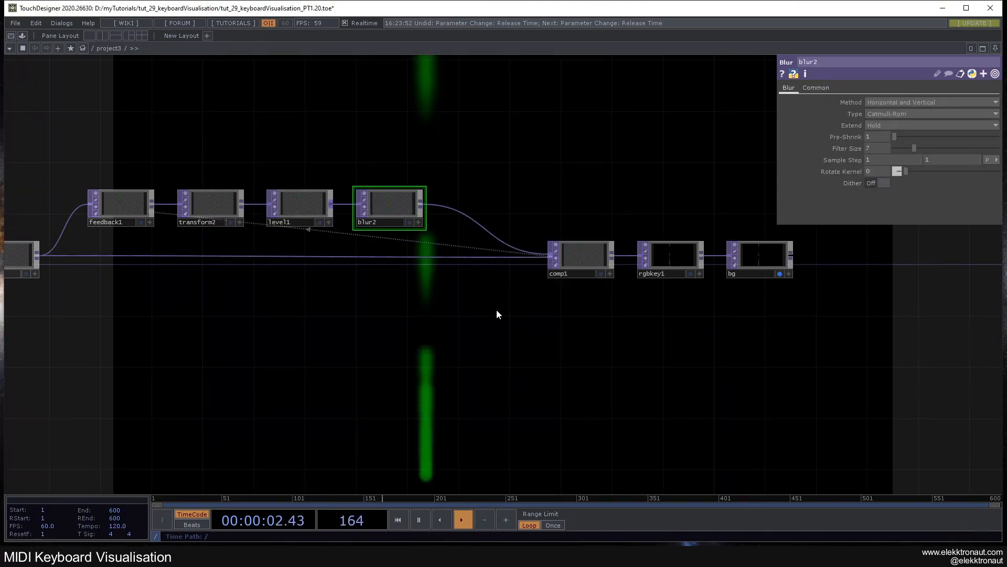
- Set the Release Time of event1 to 0.1
{"action": "left_click_drag", "start_coordinate": [422, 347], "coordinate": [637, 342]}
{"action": "scroll", "coordinate": [636, 342], "scroll_direction": "down", "scroll_amount": 8}
{"action": "scroll", "coordinate": [171, 336], "scroll_direction": "up", "scroll_amount": 1}
{"action": "left_click_drag", "start_coordinate": [171, 336], "coordinate": [211, 332]}
{"action": "scroll", "coordinate": [212, 331], "scroll_direction": "up", "scroll_amount": 2}
{"action": "left_click", "coordinate": [150, 298]}
{"action": "double_click", "coordinate": [868, 172]}
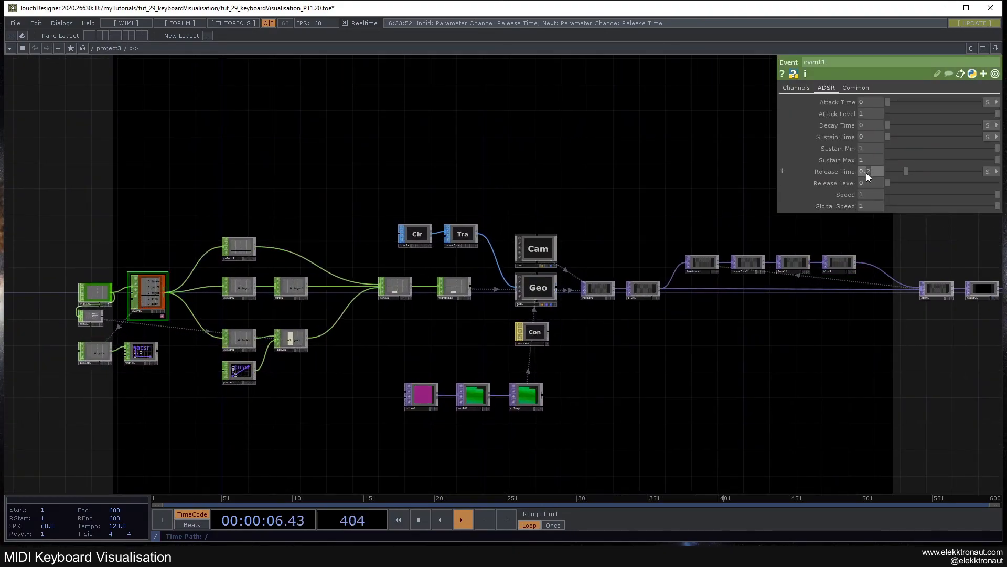
{"action": "type", "text": "1"}
{"action": "key", "text": "Return"}
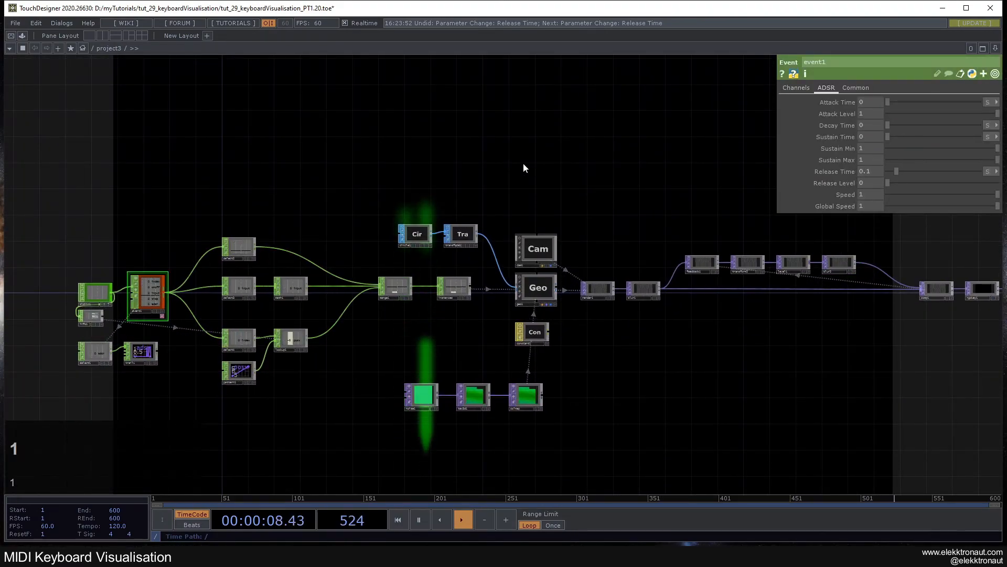
- Set blur2's Filter Size to 5
{"action": "left_click_drag", "start_coordinate": [678, 357], "coordinate": [162, 363]}
{"action": "scroll", "coordinate": [349, 260], "scroll_direction": "up", "scroll_amount": 4}
{"action": "left_click", "coordinate": [334, 283]}
{"action": "double_click", "coordinate": [874, 151]}
{"action": "type", "text": "5"}
{"action": "key", "text": "Return"}
- Set geo1's instance Scale X and Scale Y to the onoff channel
{"action": "left_click_drag", "start_coordinate": [280, 396], "coordinate": [329, 385]}
{"action": "left_click", "coordinate": [293, 275]}
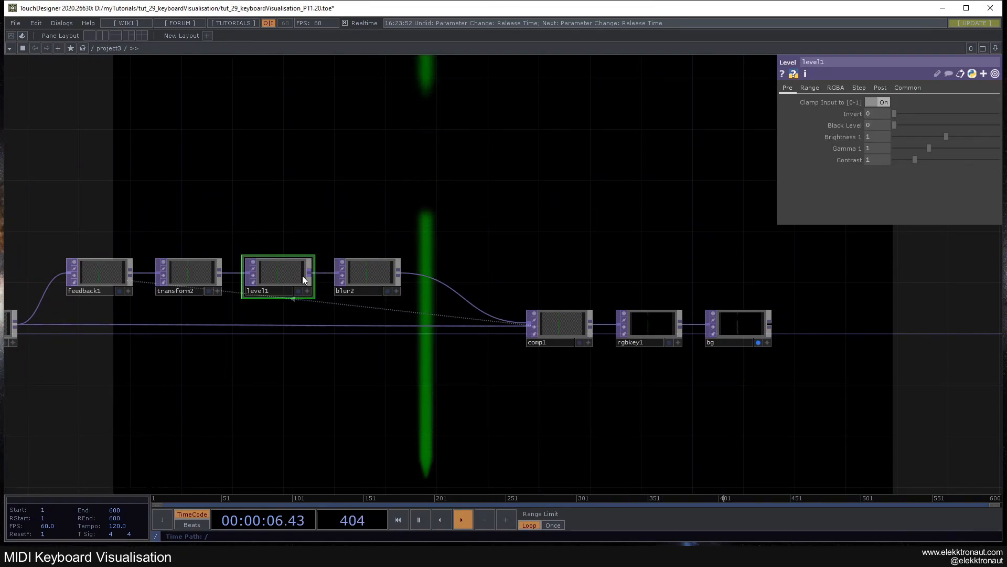
{"action": "left_click_drag", "start_coordinate": [318, 361], "coordinate": [736, 335]}
{"action": "scroll", "coordinate": [736, 335], "scroll_direction": "down", "scroll_amount": 3}
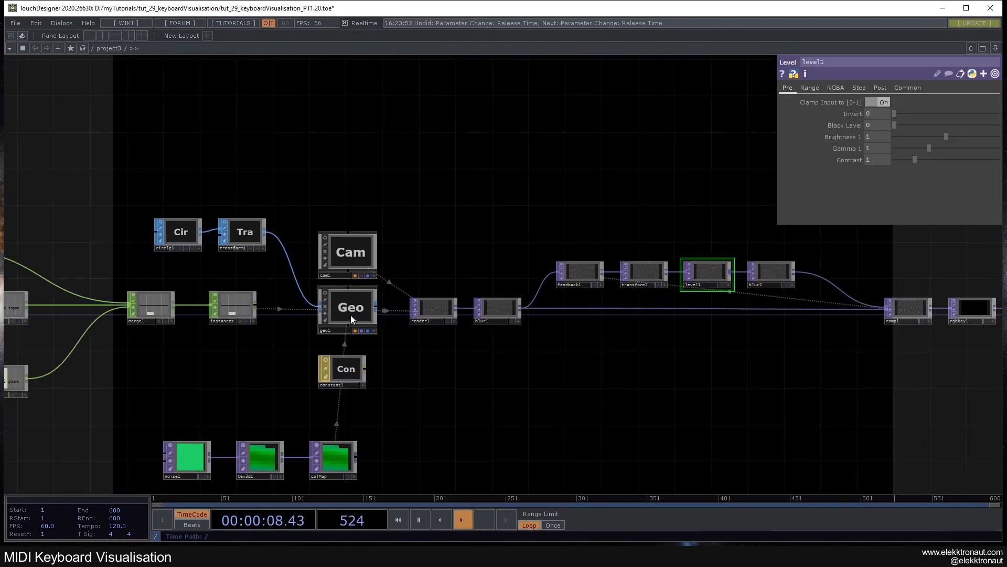
{"action": "left_click", "coordinate": [350, 318]}
{"action": "left_click_drag", "start_coordinate": [577, 381], "coordinate": [514, 354]}
{"action": "left_click", "coordinate": [789, 87]}
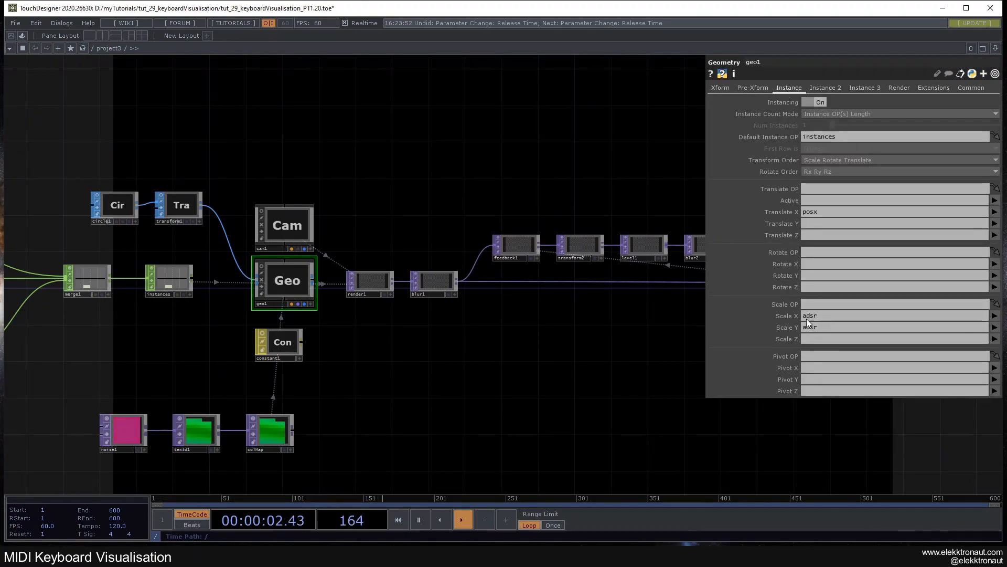
{"action": "left_click", "coordinate": [995, 315]}
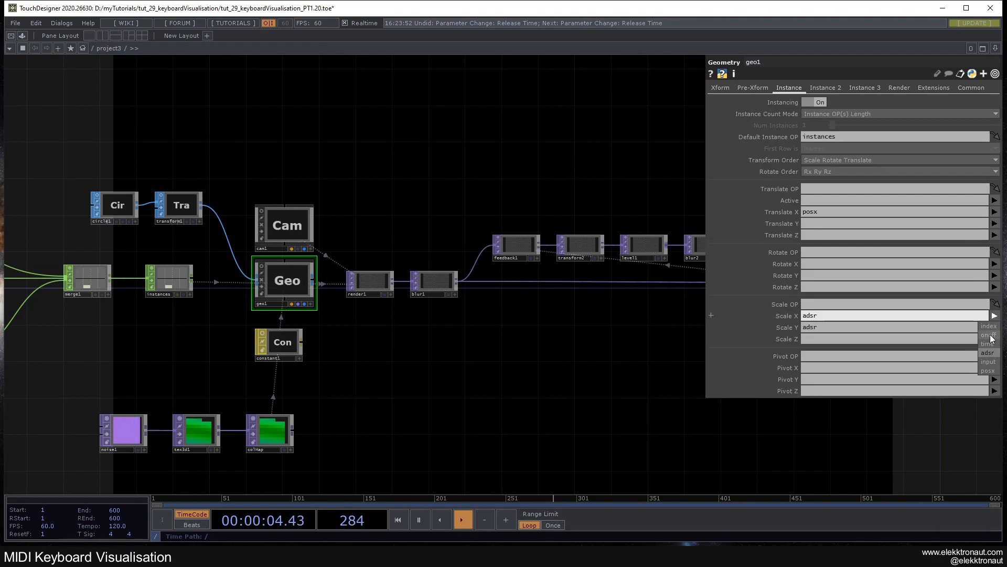
{"action": "left_click", "coordinate": [990, 335]}
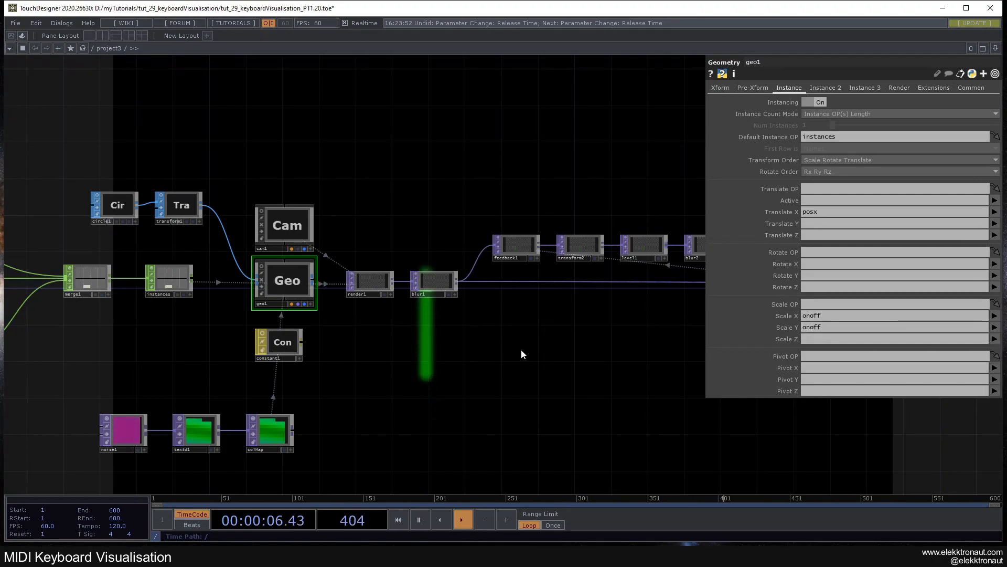
- Bypass blur2 in the feedback chain
{"action": "left_click_drag", "start_coordinate": [522, 355], "coordinate": [264, 353]}
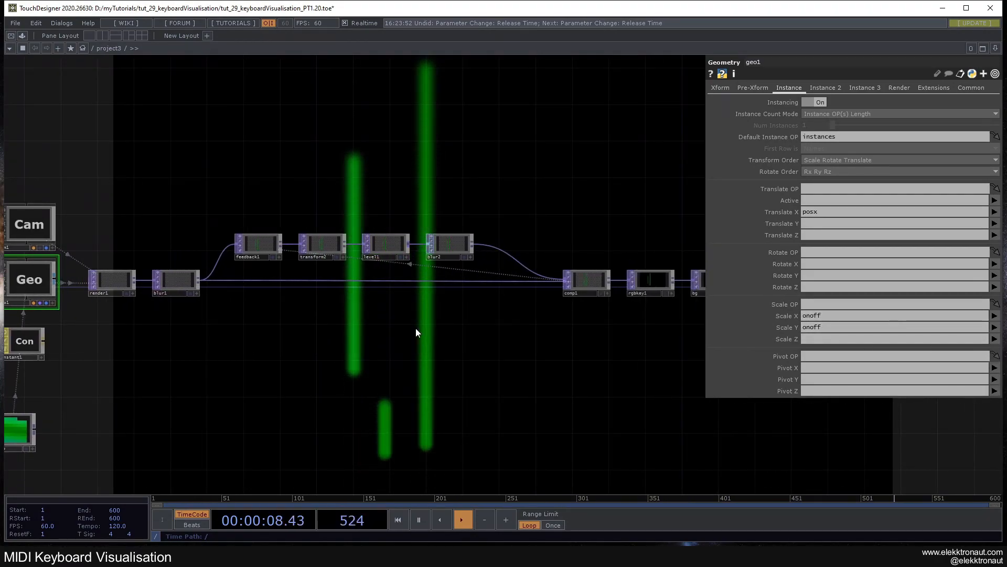
{"action": "scroll", "coordinate": [401, 218], "scroll_direction": "up", "scroll_amount": 3}
{"action": "left_click", "coordinate": [477, 269]}
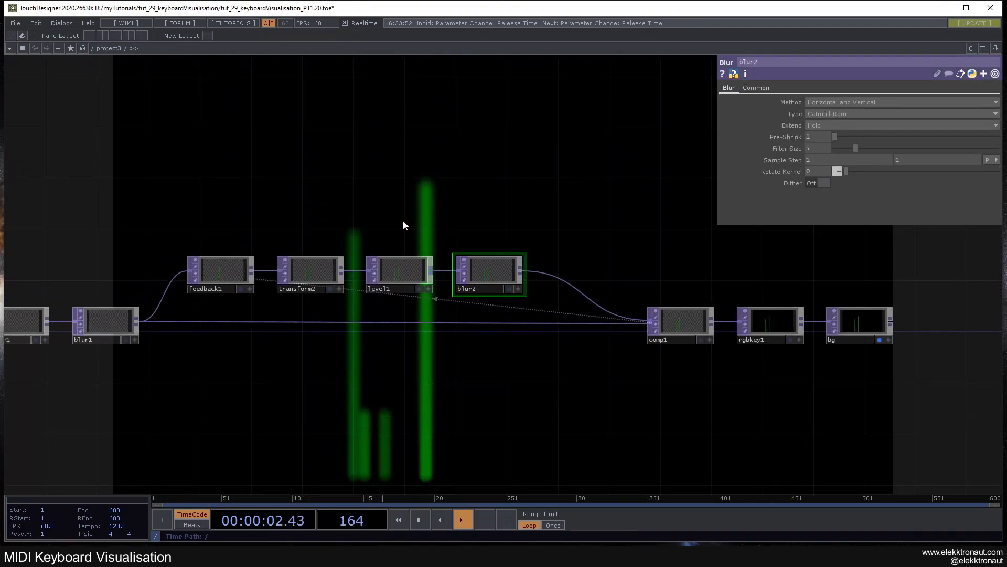
{"action": "left_click", "coordinate": [465, 270]}
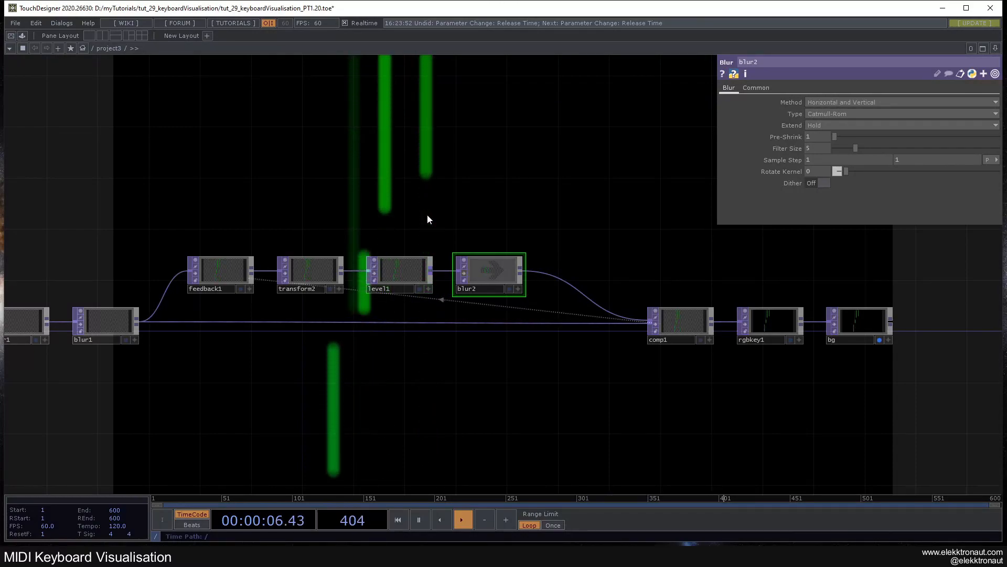
- Set level1's post Opacity to .98
{"action": "middle_click_drag", "start_coordinate": [427, 214], "coordinate": [432, 190]}
{"action": "left_click_drag", "start_coordinate": [432, 190], "coordinate": [359, 193]}
{"action": "left_click", "coordinate": [337, 258]}
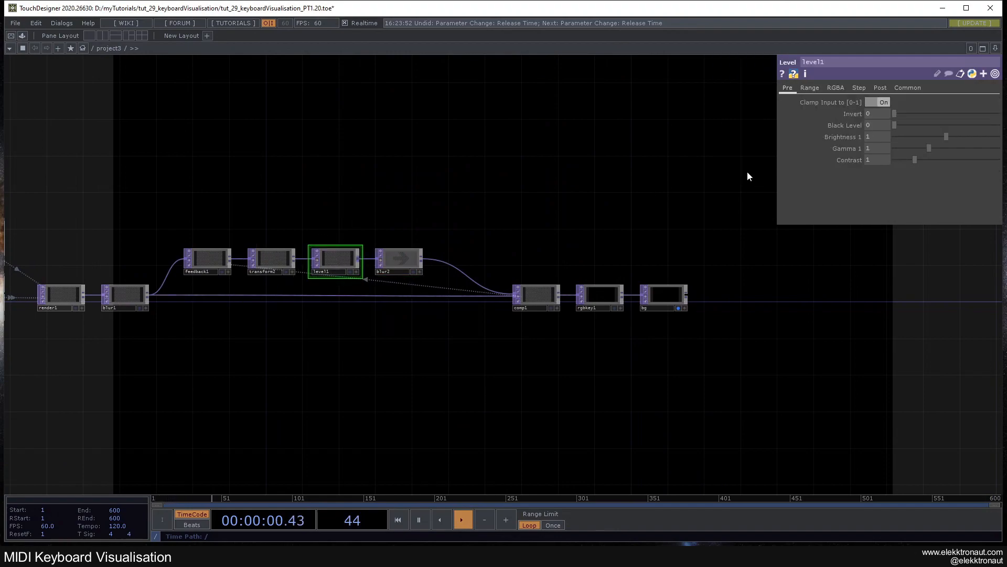
{"action": "left_click", "coordinate": [880, 89]}
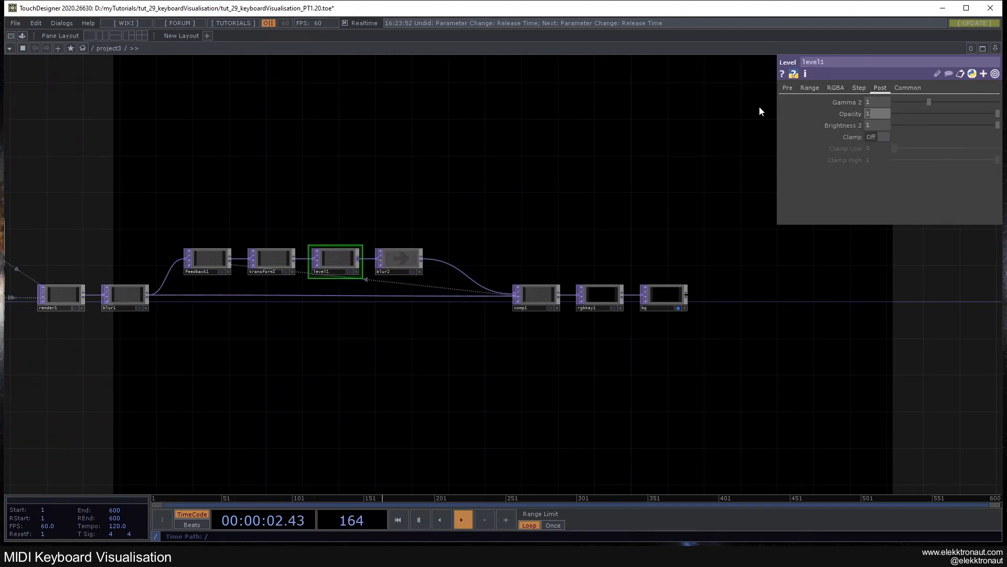
{"action": "type", "text": ".98"}
{"action": "key", "text": "Return"}
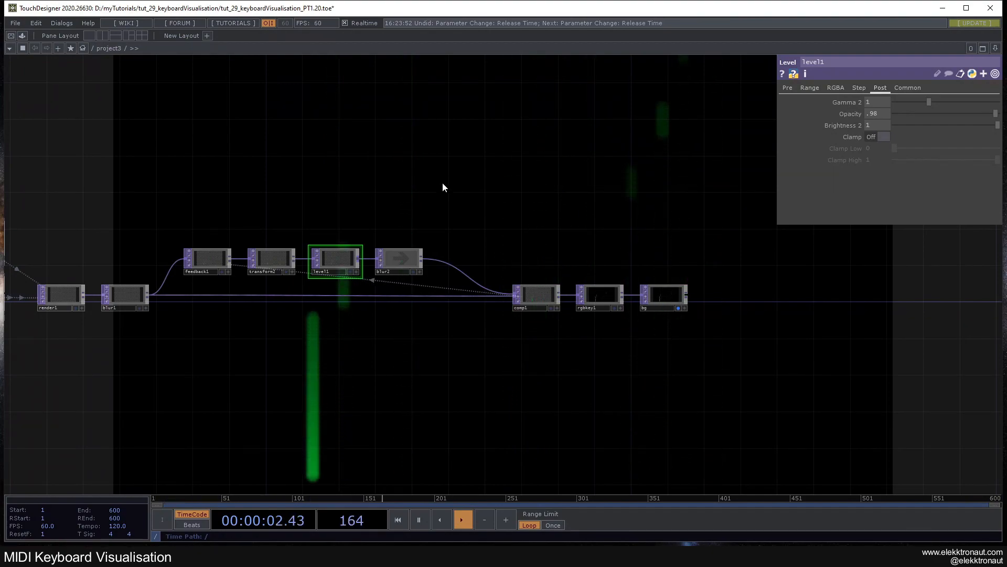
- Change noise1's Seed and reset the tex3d1 cache to refill it with new colours
{"action": "scroll", "coordinate": [459, 288], "scroll_direction": "down", "scroll_amount": 5}
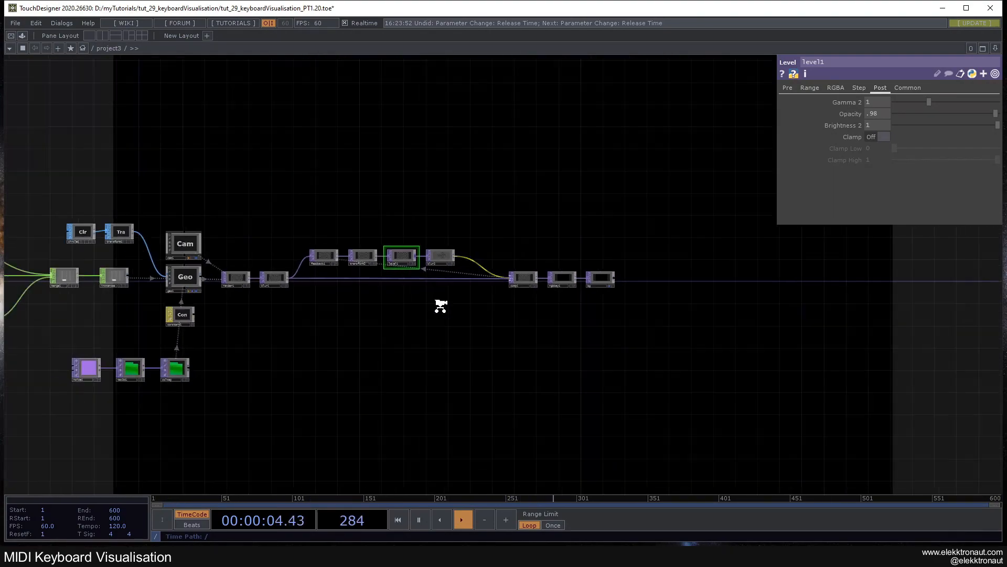
{"action": "scroll", "coordinate": [362, 322], "scroll_direction": "up", "scroll_amount": 5}
{"action": "left_click", "coordinate": [340, 327]}
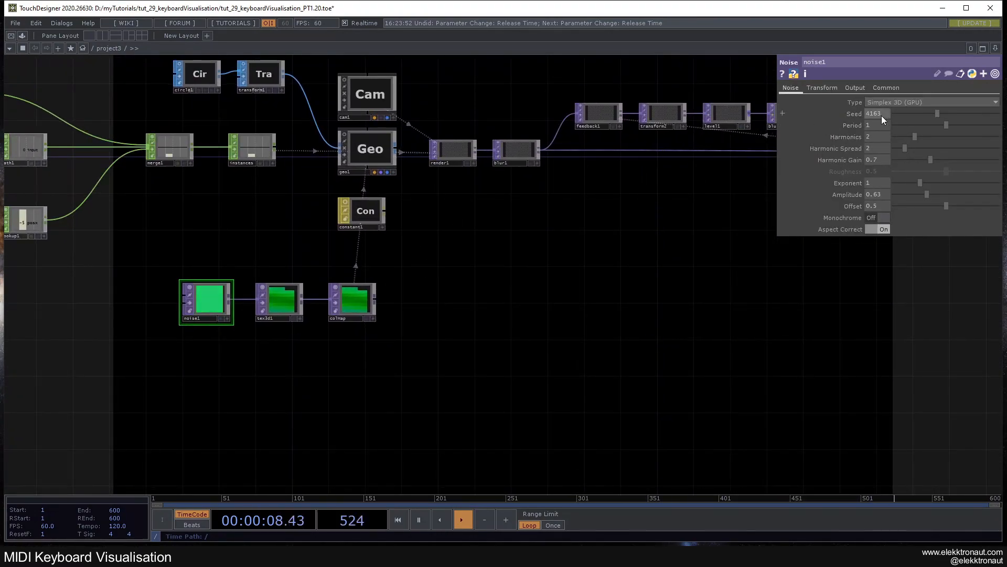
{"action": "left_click", "coordinate": [911, 115]}
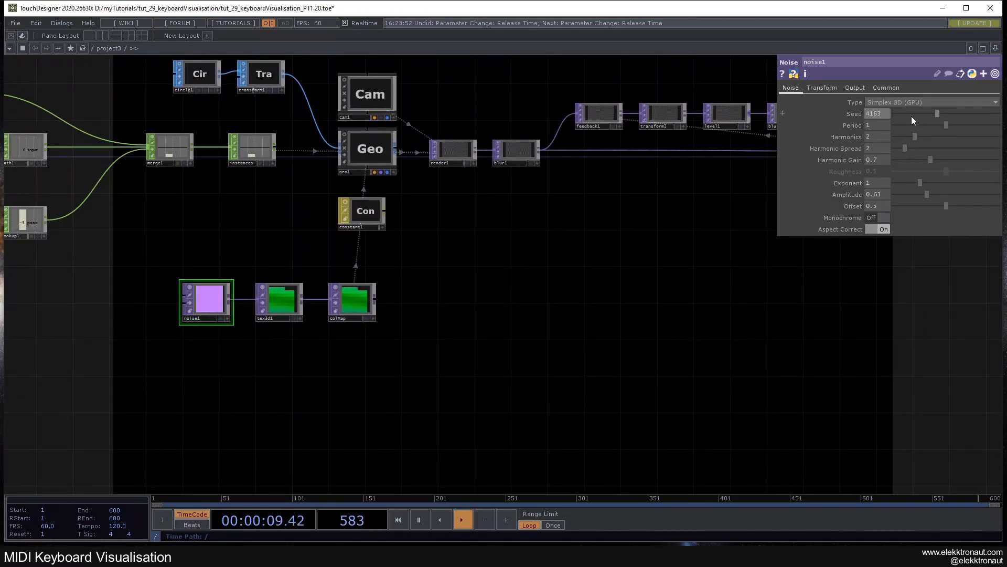
{"action": "left_click", "coordinate": [289, 302]}
{"action": "left_click", "coordinate": [907, 181]}
- Move comp1 closer to blur2, and shift rgbkey1 and bg farther right to widen the gap after comp1
{"action": "left_click_drag", "start_coordinate": [394, 245], "coordinate": [162, 229]}
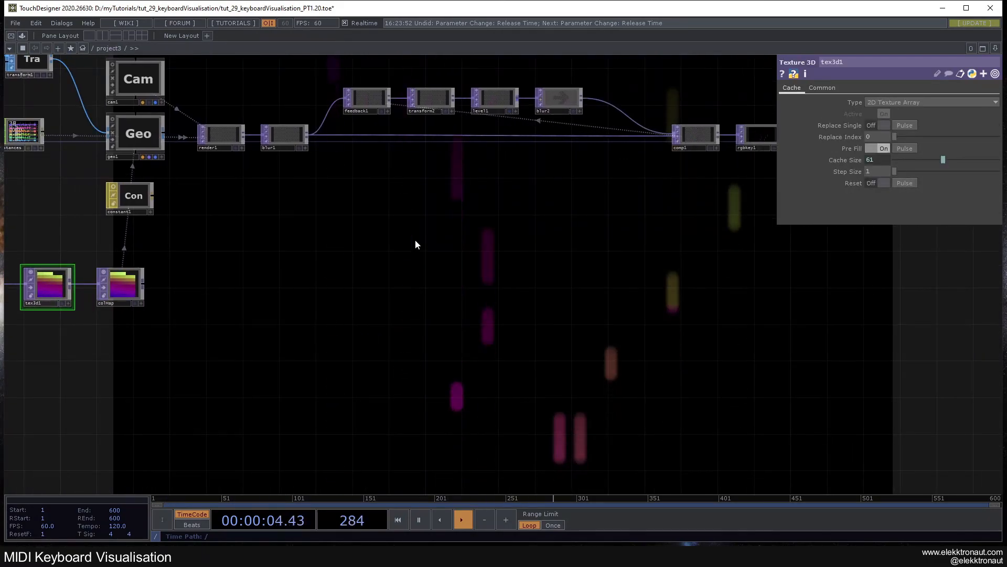
{"action": "left_click_drag", "start_coordinate": [570, 210], "coordinate": [235, 259]}
{"action": "left_click_drag", "start_coordinate": [358, 183], "coordinate": [321, 183]}
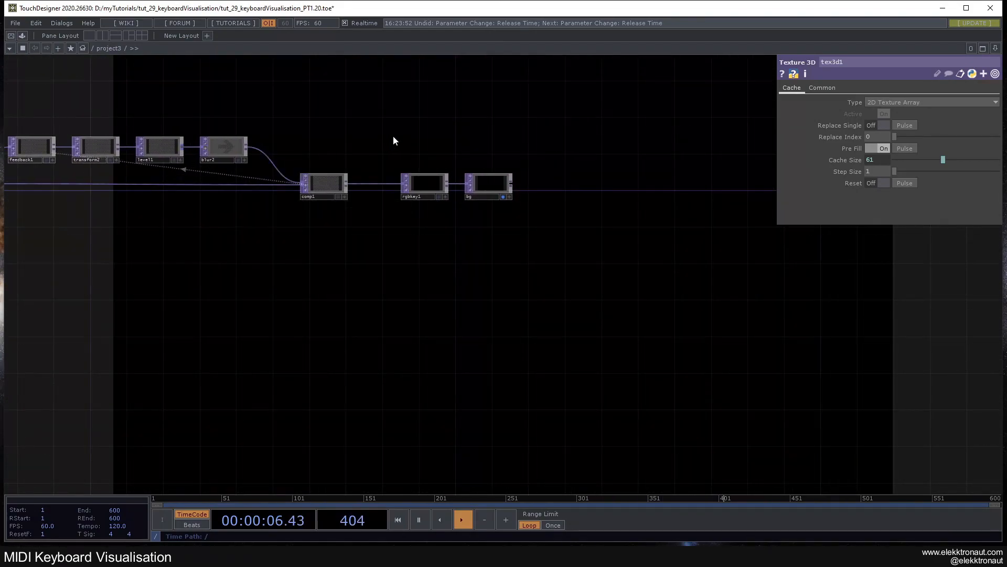
{"action": "right_click_drag", "start_coordinate": [392, 136], "coordinate": [496, 214]}
{"action": "left_click_drag", "start_coordinate": [427, 191], "coordinate": [517, 184]}
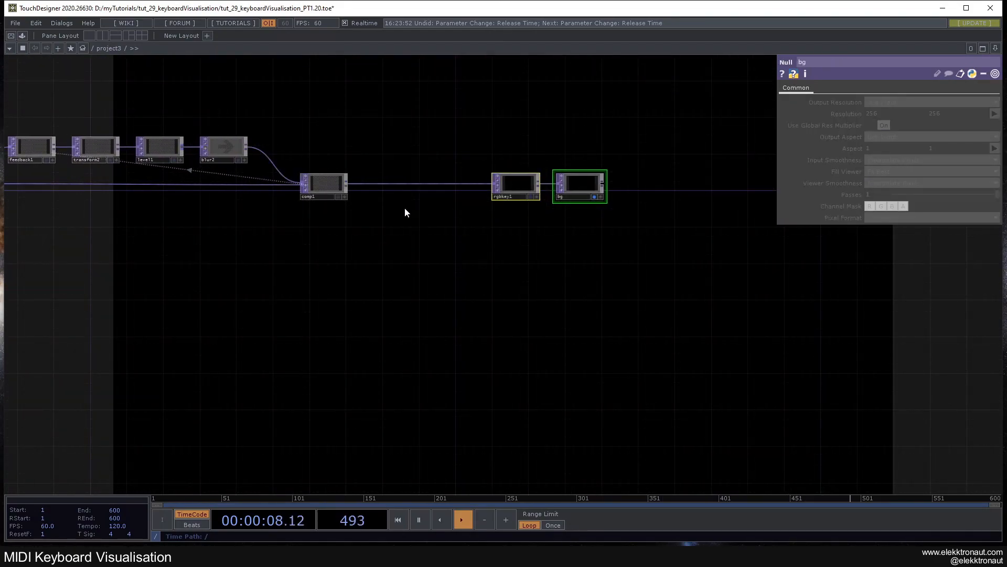
- Insert a Level TOP between comp1 and rgbkey1 with Brightness 1.42, Gamma 1.52 and Contrast 1.85
{"action": "right_click", "coordinate": [393, 184]}
{"action": "left_click", "coordinate": [402, 176]}
{"action": "type", "text": "l"}
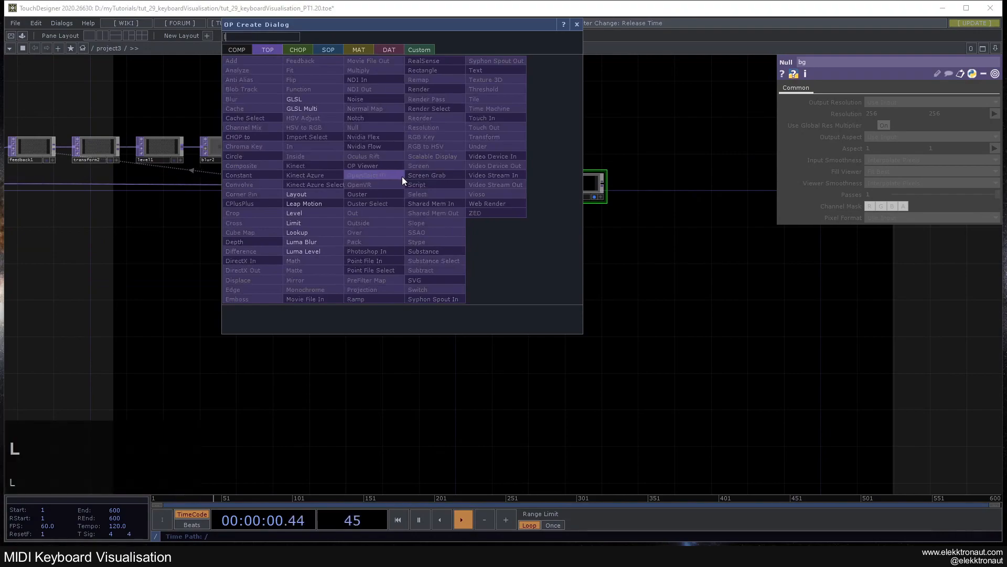
{"action": "type", "text": "e"}
{"action": "left_click", "coordinate": [316, 212]}
{"action": "left_click", "coordinate": [391, 182]}
{"action": "left_click_drag", "start_coordinate": [527, 207], "coordinate": [528, 184]}
{"action": "left_click", "coordinate": [924, 159]}
{"action": "mouse_move", "coordinate": [927, 150]}
{"action": "left_mouse_down"}
{"action": "mouse_move", "coordinate": [965, 141]}
{"action": "mouse_move", "coordinate": [927, 161]}
{"action": "mouse_move", "coordinate": [972, 135]}
{"action": "mouse_move", "coordinate": [935, 161]}
{"action": "left_mouse_up"}
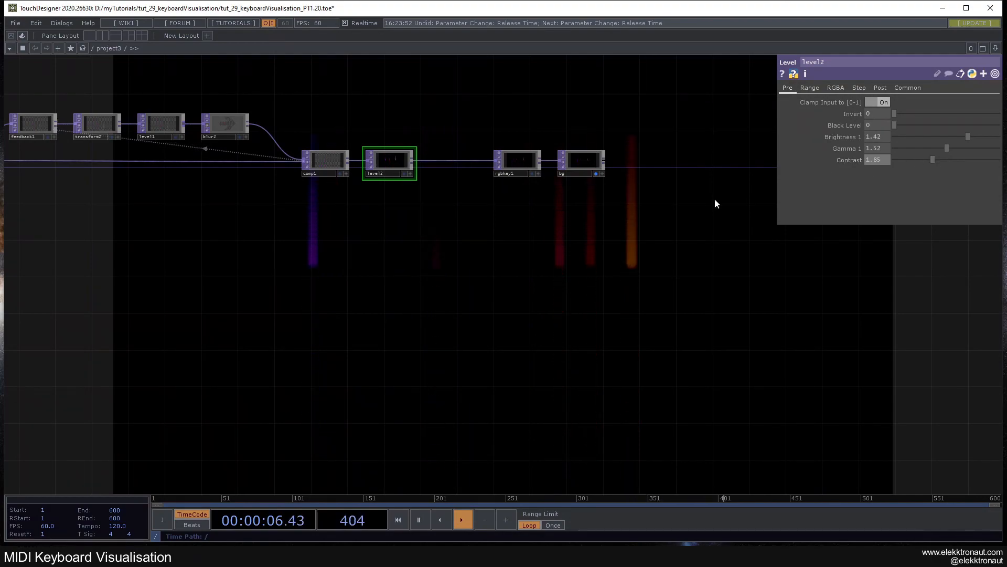
- Shift rgbkey1, bg and level2 away from comp1 so level2 sits beside rgbkey1, leaving a gap after comp1
{"action": "left_click_drag", "start_coordinate": [394, 166], "coordinate": [458, 164]}
{"action": "left_click_drag", "start_coordinate": [416, 117], "coordinate": [614, 187]}
{"action": "left_click_drag", "start_coordinate": [454, 162], "coordinate": [557, 163]}
{"action": "left_click_drag", "start_coordinate": [304, 231], "coordinate": [285, 307]}
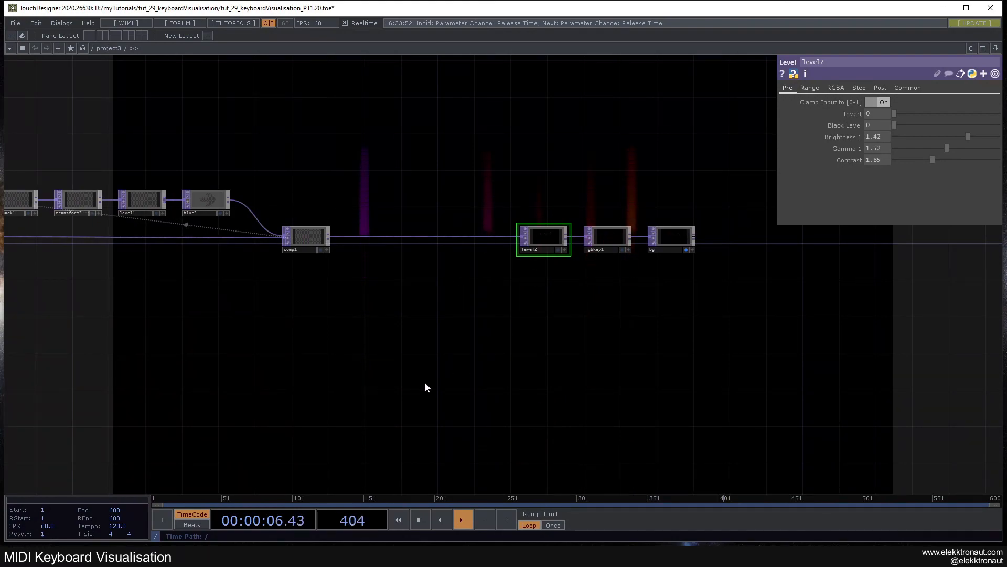
{"action": "left_click_drag", "start_coordinate": [370, 208], "coordinate": [349, 234]}
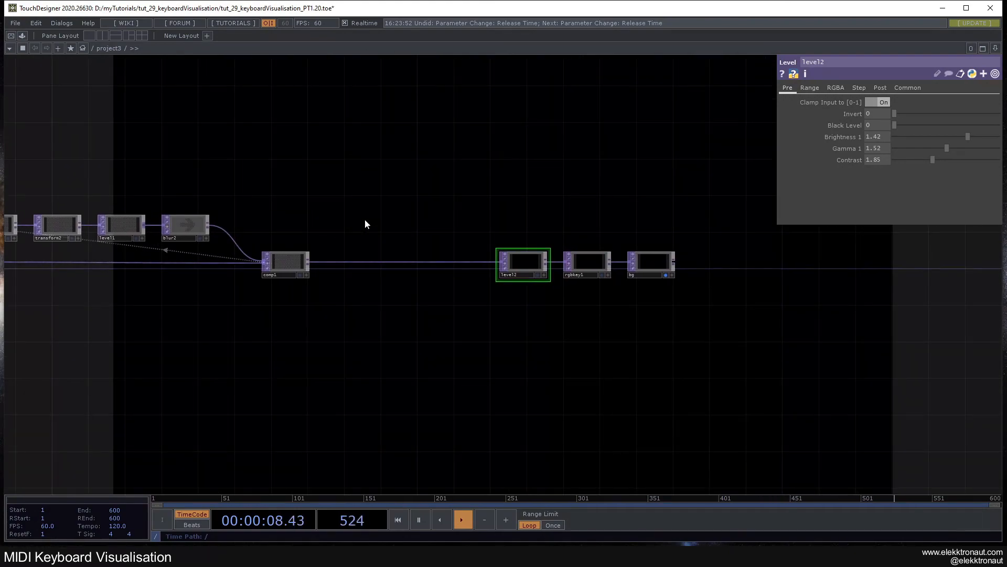
- Insert a Displace TOP between comp1 and level2
{"action": "right_click", "coordinate": [340, 261]}
{"action": "left_click", "coordinate": [352, 250]}
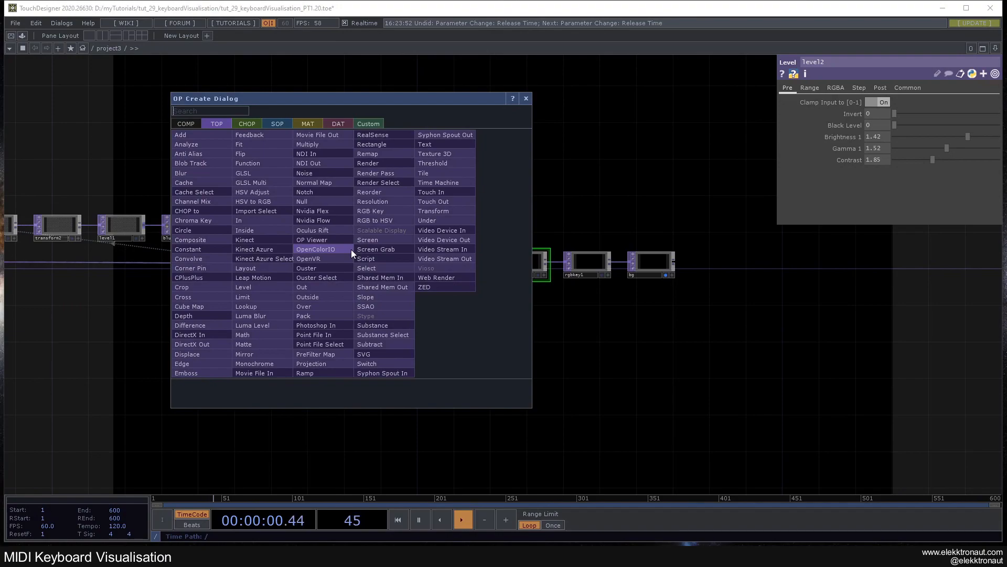
{"action": "type", "text": "dis"}
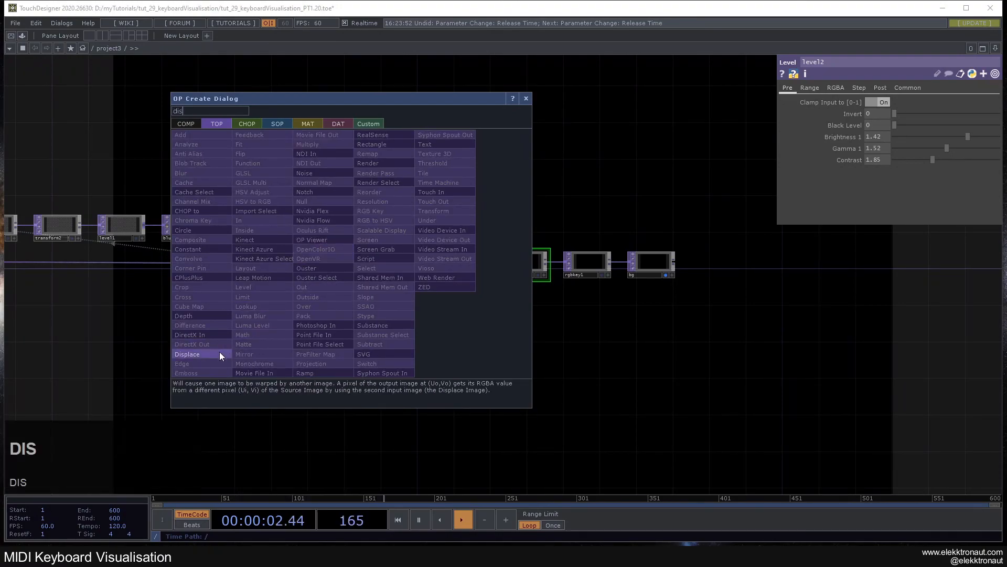
{"action": "left_click", "coordinate": [219, 354]}
{"action": "left_click", "coordinate": [373, 260]}
- Set both Displace Weight values of displace1 to .01
{"action": "scroll", "coordinate": [373, 261], "scroll_direction": "up", "scroll_amount": 2}
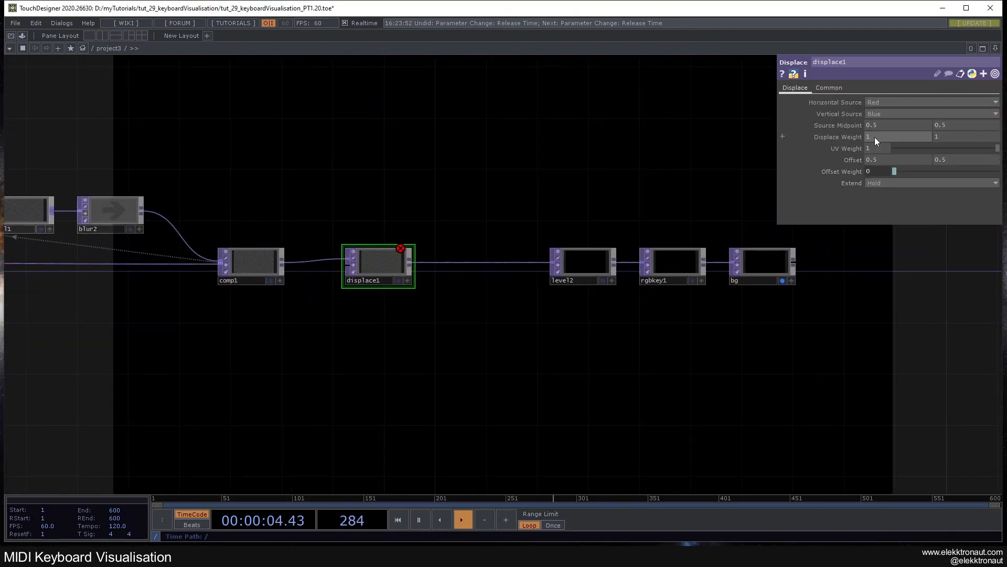
{"action": "type", "text": ".01"}
{"action": "key", "text": "Tab"}
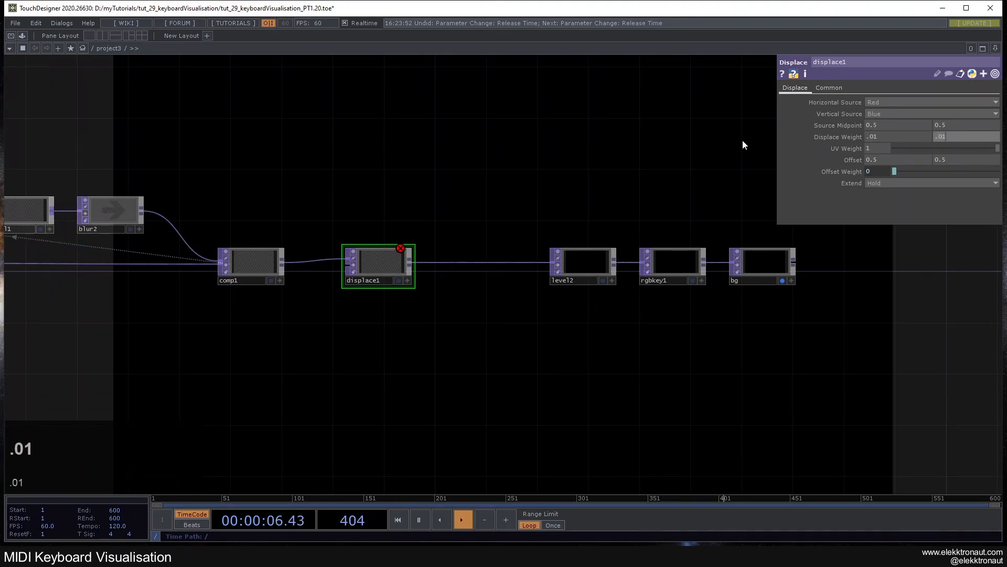
- Add a Noise TOP below comp1 and connect it to the second input of displace1
{"action": "left_click_drag", "start_coordinate": [461, 181], "coordinate": [459, 181]}
{"action": "key", "text": "Tab"}
{"action": "type", "text": "n"}
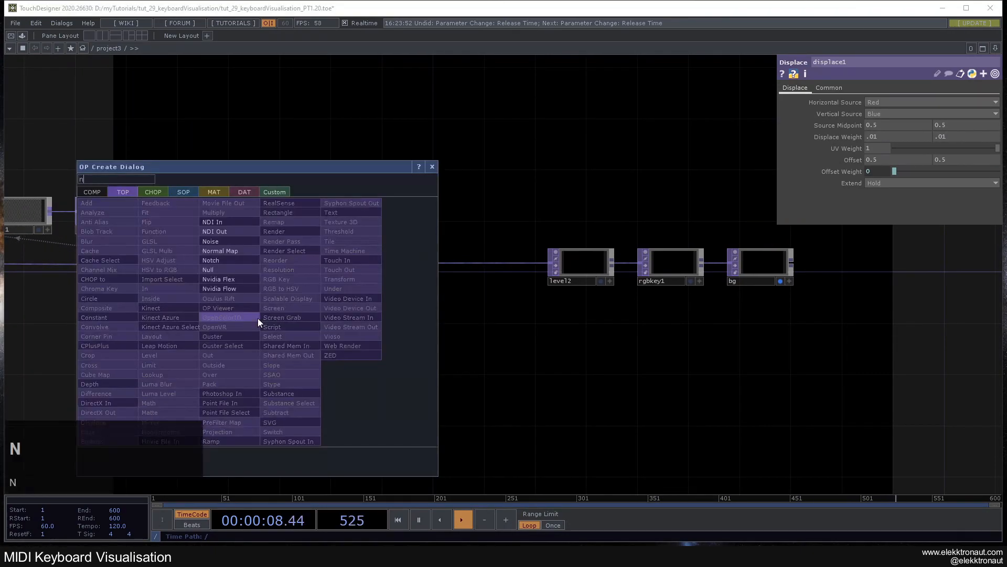
{"action": "left_click", "coordinate": [257, 318]}
{"action": "left_click", "coordinate": [263, 341]}
{"action": "left_click_drag", "start_coordinate": [293, 340], "coordinate": [257, 335]}
{"action": "left_click_drag", "start_coordinate": [197, 336], "coordinate": [475, 348]}
{"action": "scroll", "coordinate": [474, 348], "scroll_direction": "down", "scroll_amount": 2}
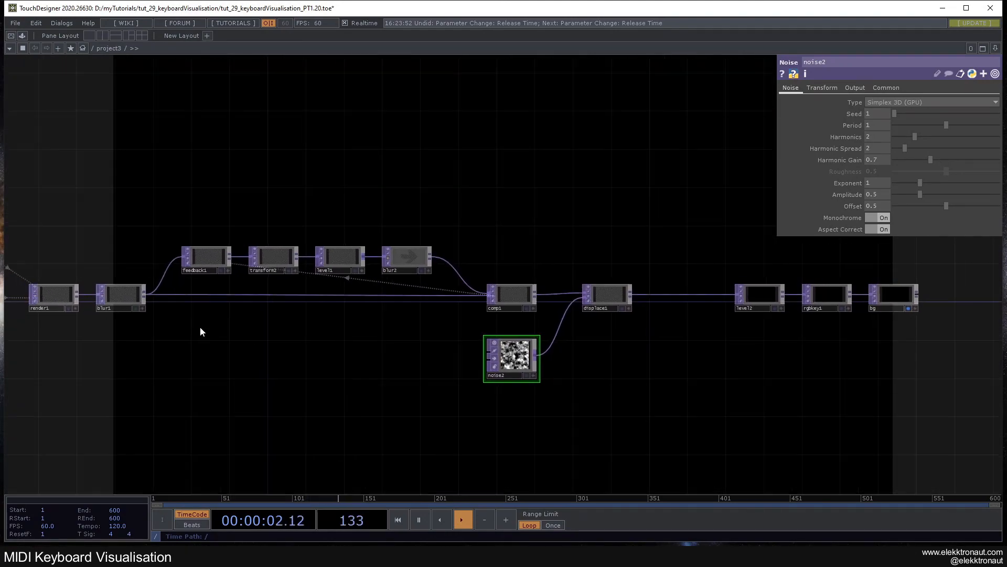
- Link noise2's Resolution to render1's Resolution by reference, and change noise2's Pixel Format
{"action": "left_click", "coordinate": [75, 295]}
{"action": "left_click", "coordinate": [928, 88]}
{"action": "right_click", "coordinate": [849, 99]}
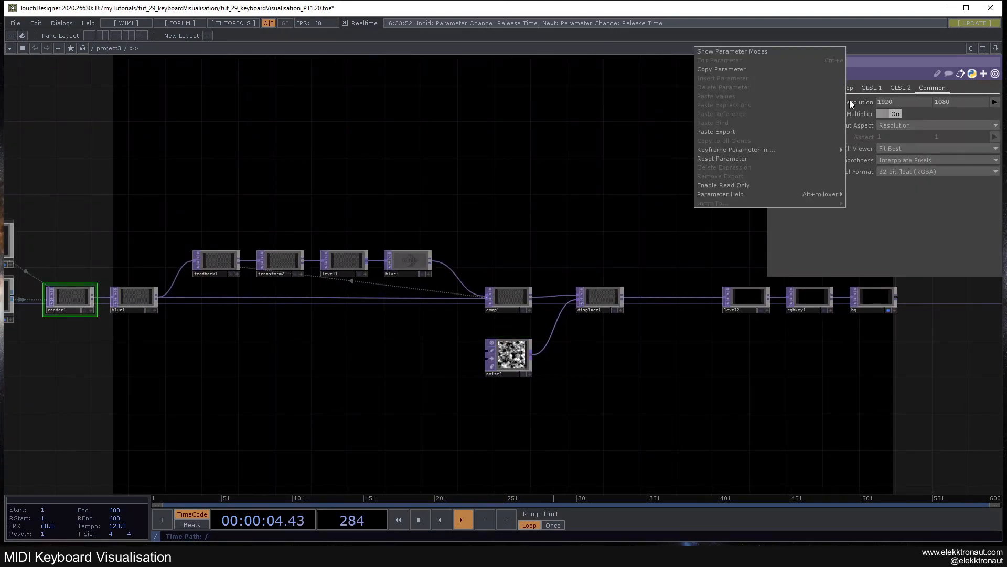
{"action": "left_click", "coordinate": [727, 70]}
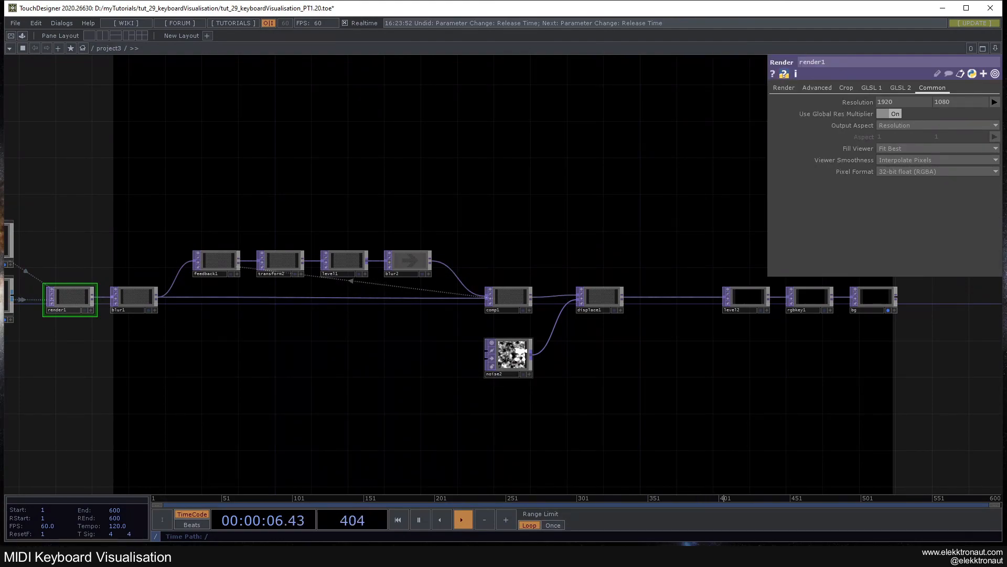
{"action": "left_click", "coordinate": [522, 358]}
{"action": "scroll", "coordinate": [569, 363], "scroll_direction": "up", "scroll_amount": 4}
{"action": "left_click", "coordinate": [885, 88]}
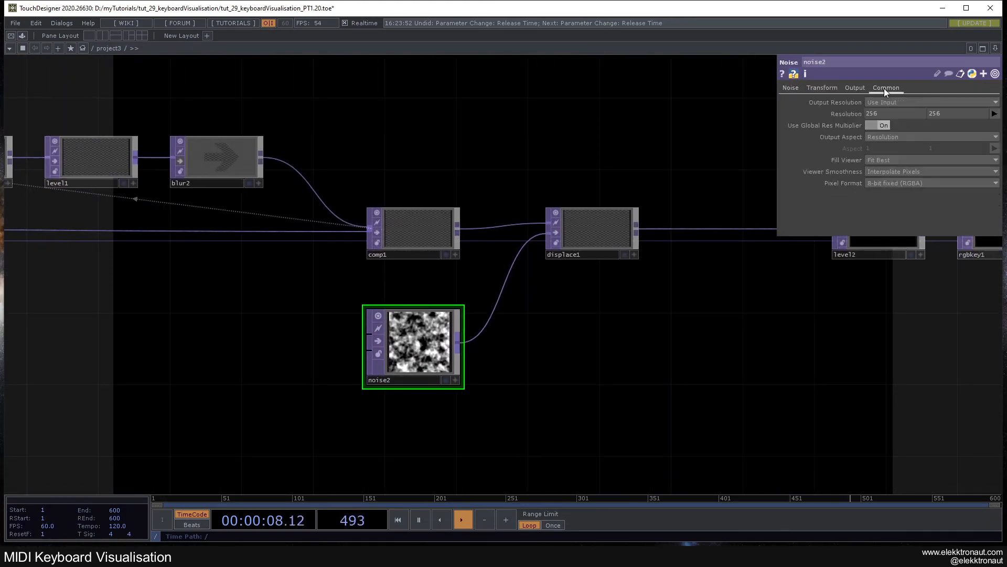
{"action": "right_click", "coordinate": [842, 115]}
{"action": "left_click", "coordinate": [883, 124]}
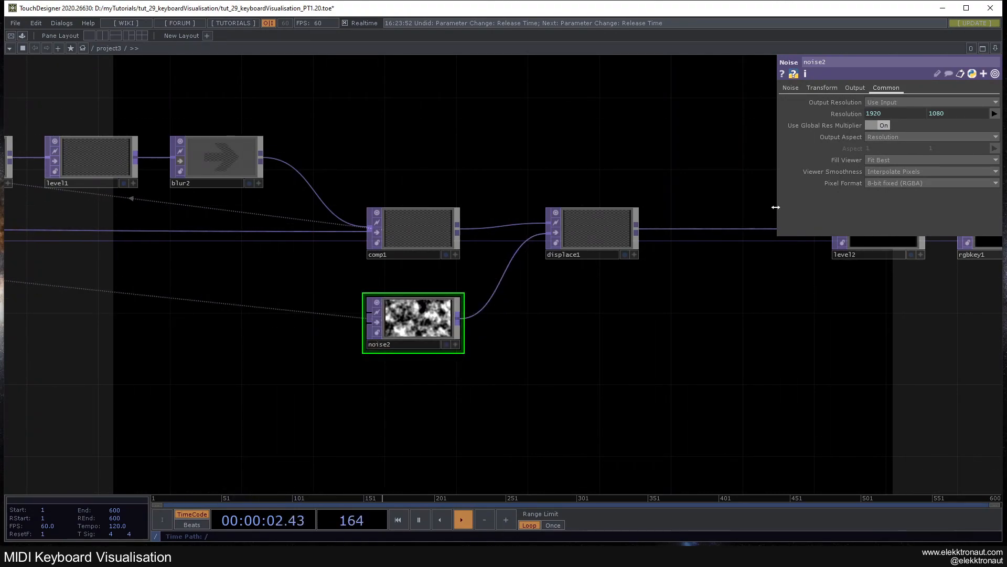
{"action": "left_click", "coordinate": [876, 184]}
{"action": "left_click", "coordinate": [886, 229]}
- Animate noise2's Translate Z with the expression absTime.seconds*.1
{"action": "left_click", "coordinate": [791, 88]}
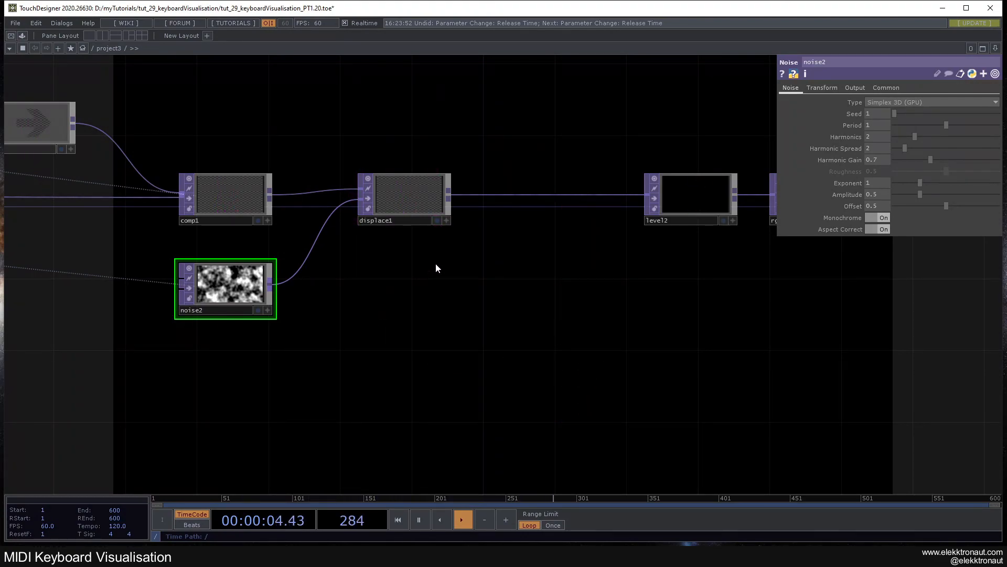
{"action": "left_click", "coordinate": [822, 88]}
{"action": "left_click", "coordinate": [969, 125]}
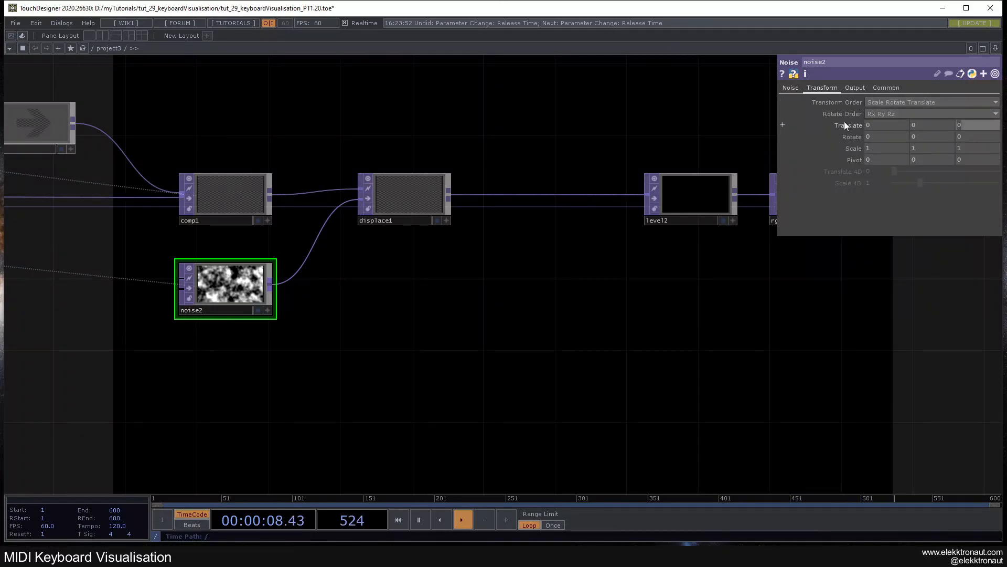
{"action": "type", "text": "absTim"}
{"action": "type", "text": "e.secnon"}
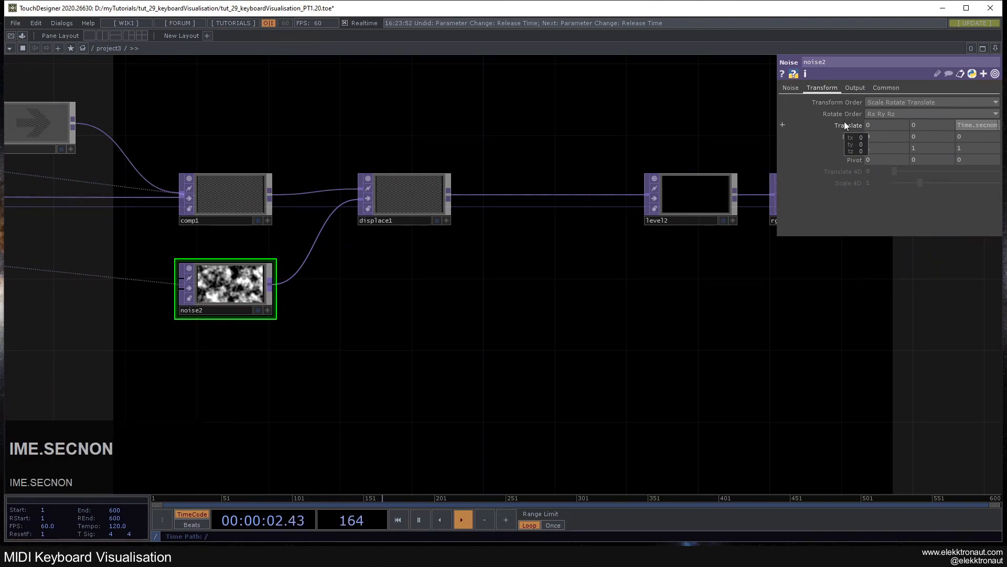
{"action": "key", "text": "BackSpace"}
{"action": "key", "text": "BackSpace"}
{"action": "key", "text": "BackSpace"}
{"action": "type", "text": "onds"}
{"action": "type", "text": "*."}
{"action": "type", "text": "1"}
{"action": "key", "text": "Return"}
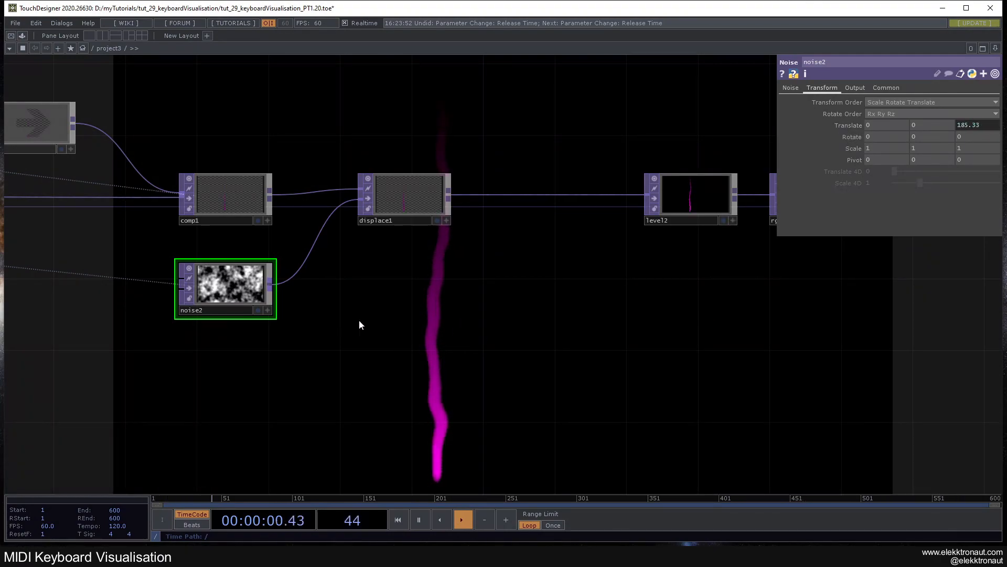
- Set noise2's Harmonics to 1 and Amplitude to 0.3
{"action": "left_click", "coordinate": [789, 88]}
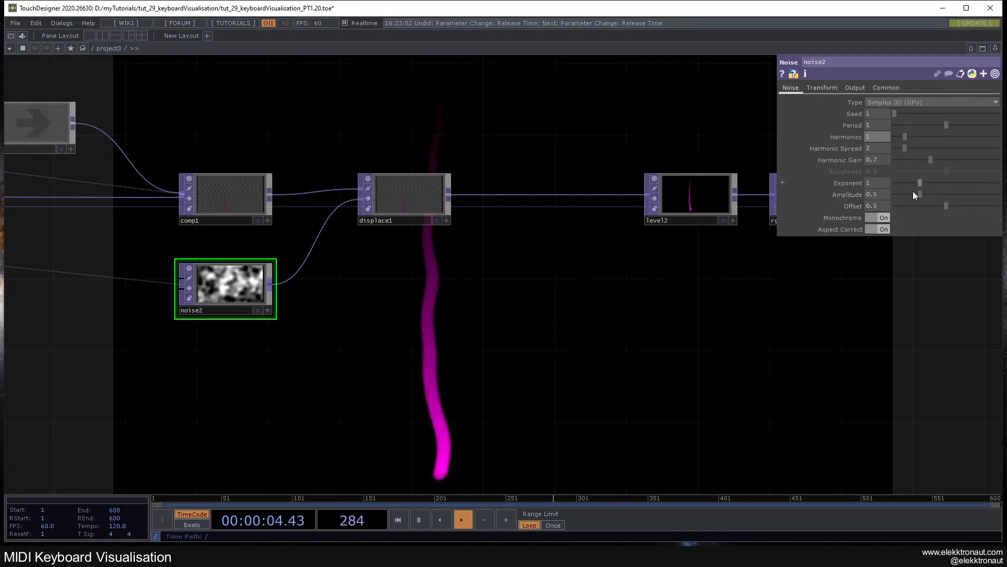
{"action": "left_click", "coordinate": [873, 196]}
{"action": "type", "text": "0.3"}
{"action": "key", "text": "Return"}
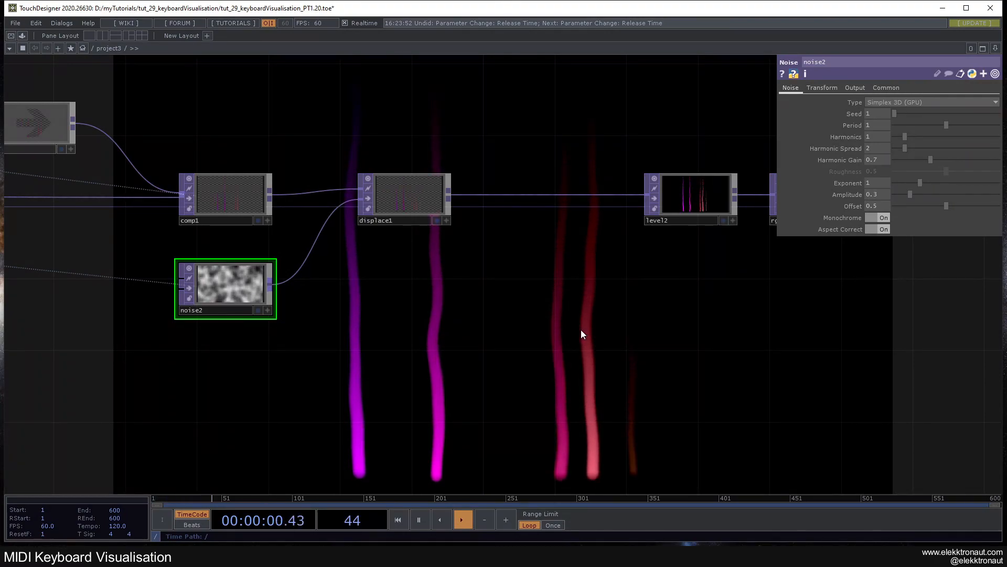
- Change the multiplier in noise2's Translate Z expression to .2
{"action": "scroll", "coordinate": [581, 330], "scroll_direction": "down", "scroll_amount": 2}
{"action": "scroll", "coordinate": [525, 336], "scroll_direction": "down", "scroll_amount": 3}
{"action": "scroll", "coordinate": [521, 337], "scroll_direction": "up", "scroll_amount": 3}
{"action": "left_click", "coordinate": [823, 88]}
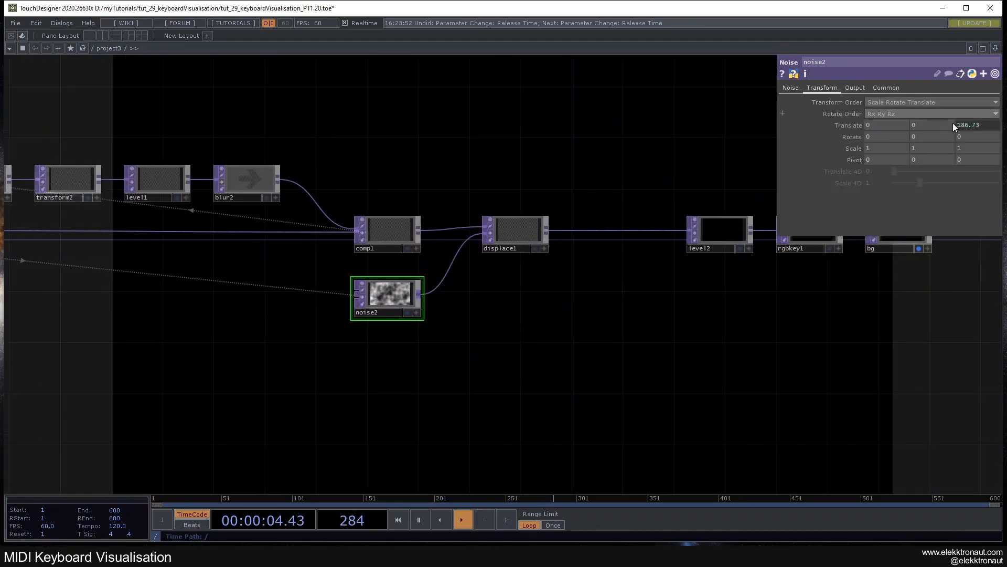
{"action": "key", "text": "BackSpace"}
{"action": "type", "text": "2"}
{"action": "left_click", "coordinate": [626, 317]}
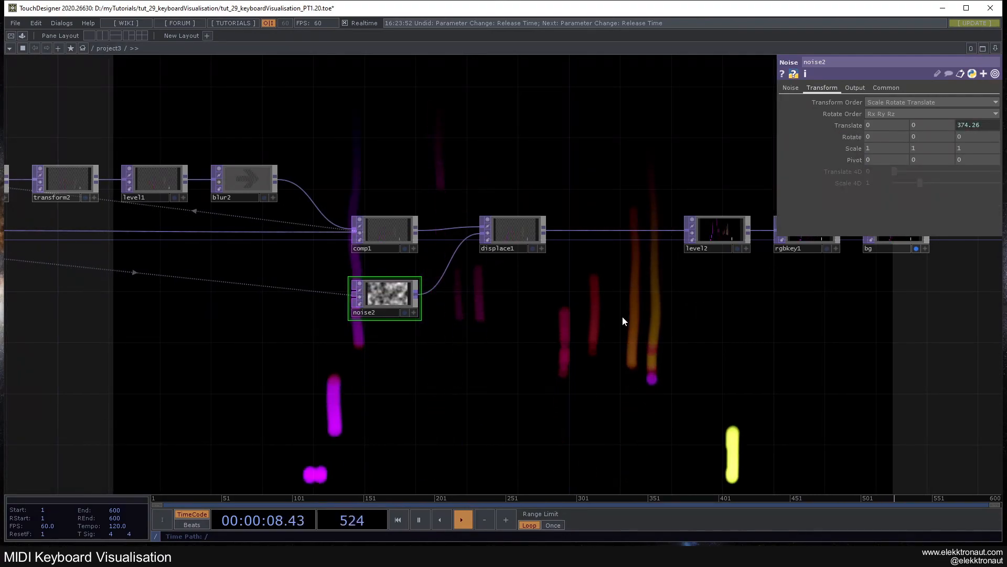
- Review the MIDI input and event part of the network, including event1's ADSR settings
{"action": "scroll", "coordinate": [622, 321], "scroll_direction": "down", "scroll_amount": 3}
{"action": "left_click_drag", "start_coordinate": [476, 341], "coordinate": [629, 320]}
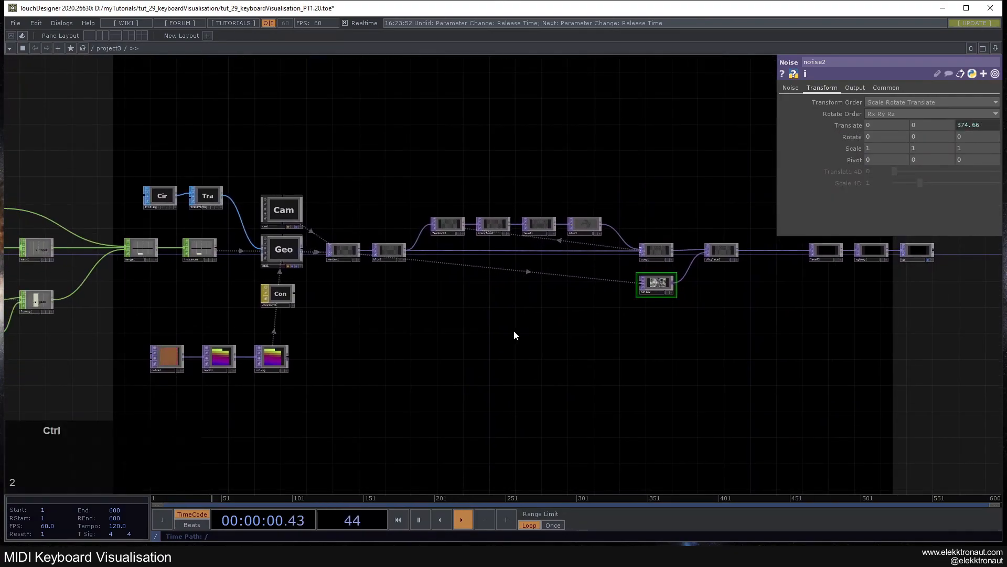
{"action": "scroll", "coordinate": [472, 330], "scroll_direction": "down", "scroll_amount": 2}
{"action": "left_click_drag", "start_coordinate": [472, 330], "coordinate": [604, 320]}
{"action": "scroll", "coordinate": [388, 299], "scroll_direction": "up", "scroll_amount": 2}
{"action": "left_click_drag", "start_coordinate": [362, 308], "coordinate": [397, 330]}
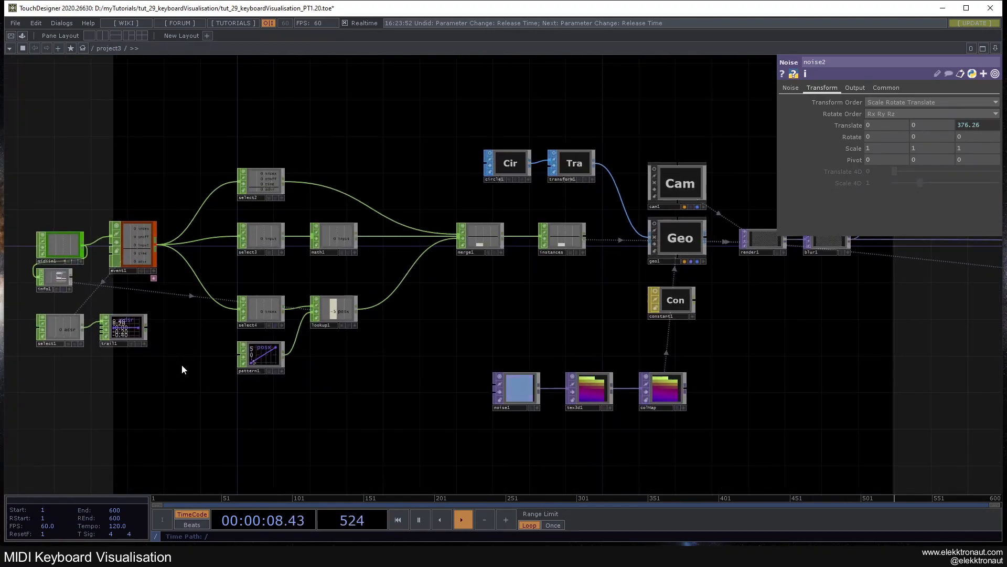
{"action": "scroll", "coordinate": [182, 365], "scroll_direction": "up", "scroll_amount": 2}
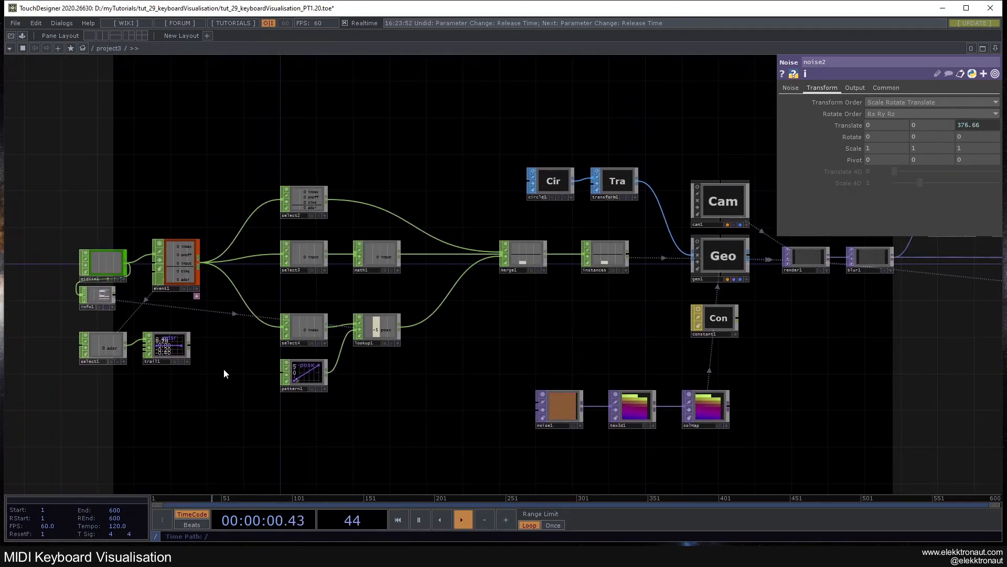
{"action": "scroll", "coordinate": [221, 370], "scroll_direction": "up", "scroll_amount": 2}
{"action": "left_click_drag", "start_coordinate": [270, 394], "coordinate": [270, 395]}
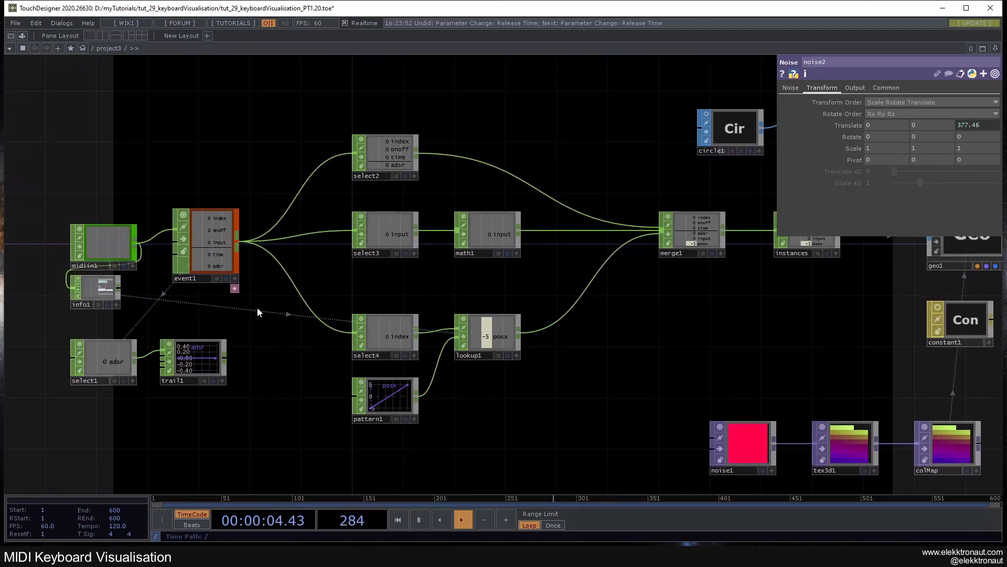
{"action": "scroll", "coordinate": [261, 301], "scroll_direction": "up", "scroll_amount": 2}
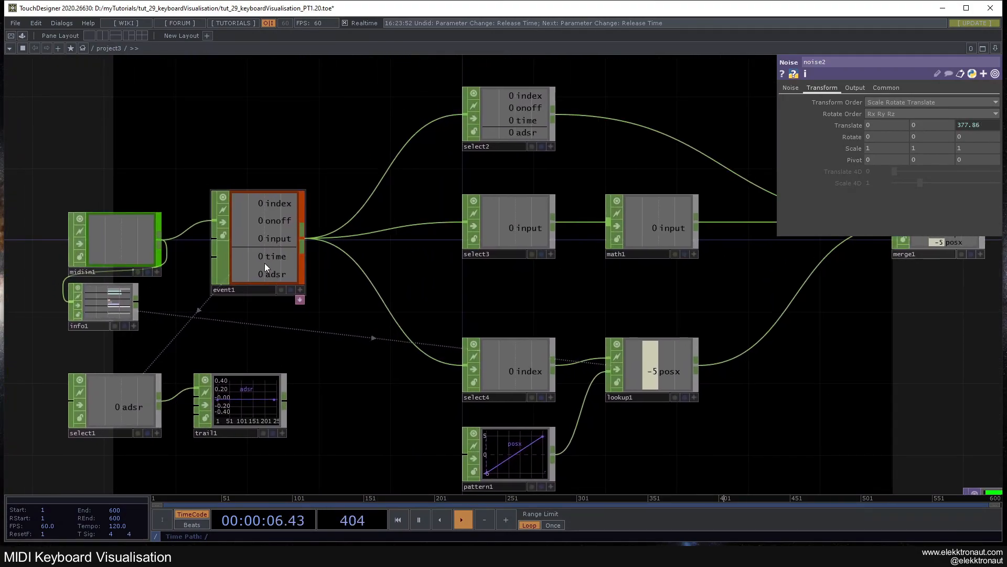
{"action": "left_click", "coordinate": [267, 263]}
{"action": "scroll", "coordinate": [273, 272], "scroll_direction": "down", "scroll_amount": 2}
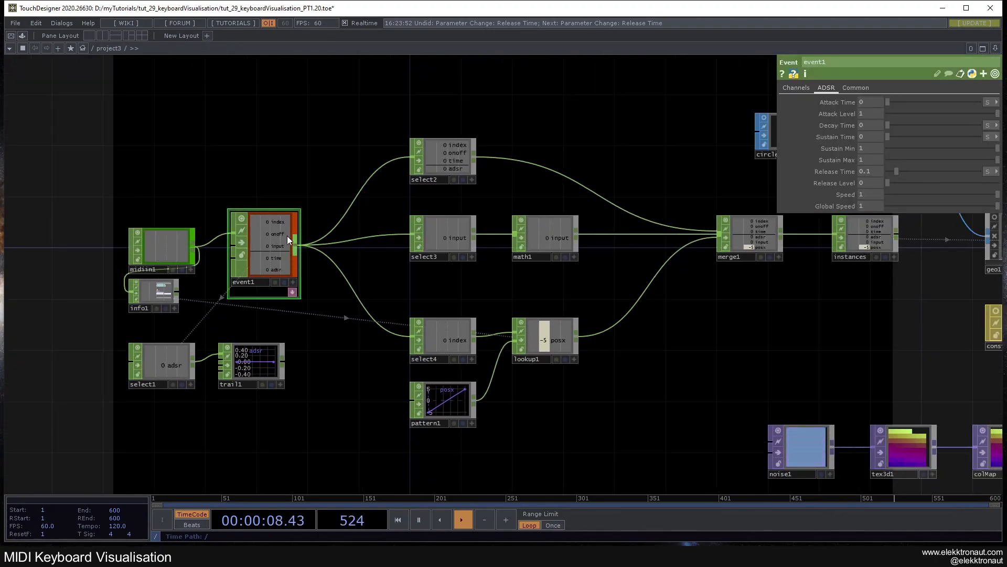
- Review the instancing section, from the select and merge operators to the geometry, camera and colour map
{"action": "left_click_drag", "start_coordinate": [303, 189], "coordinate": [260, 203]}
{"action": "scroll", "coordinate": [221, 273], "scroll_direction": "down", "scroll_amount": 2}
{"action": "left_click_drag", "start_coordinate": [353, 171], "coordinate": [190, 183]}
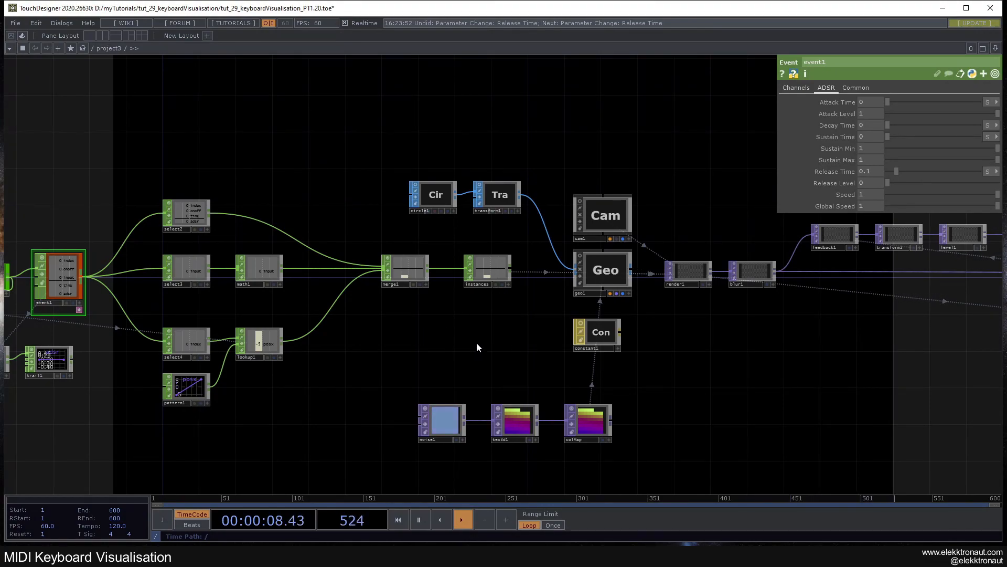
{"action": "middle_click_drag", "start_coordinate": [463, 341], "coordinate": [330, 312]}
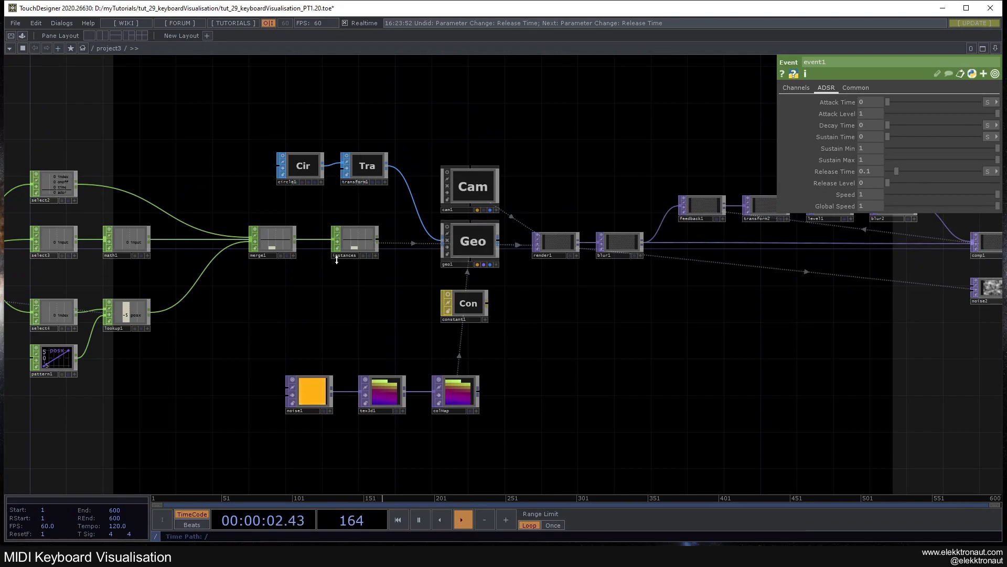
{"action": "left_click_drag", "start_coordinate": [293, 95], "coordinate": [276, 126]}
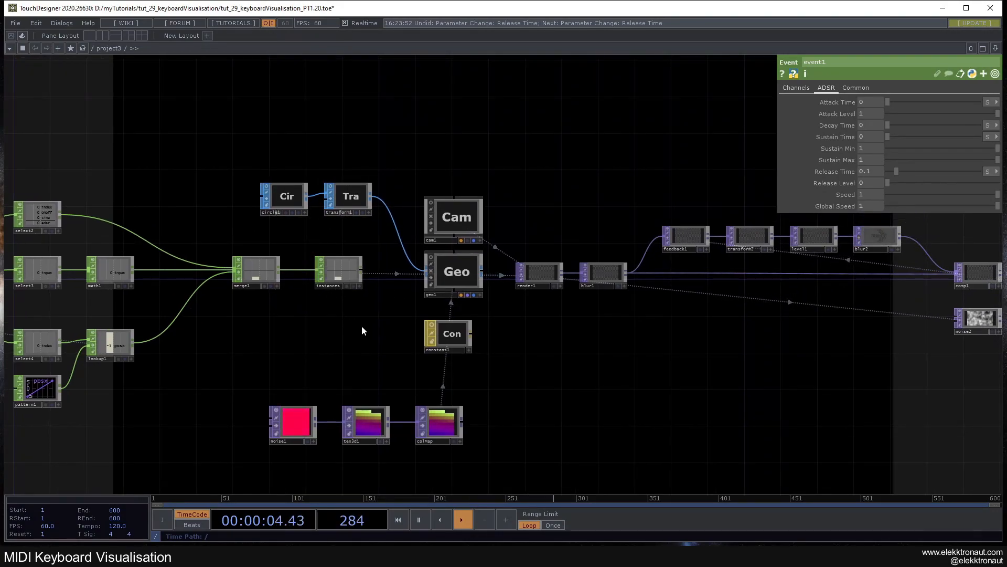
{"action": "middle_click_drag", "start_coordinate": [441, 306], "coordinate": [422, 320]}
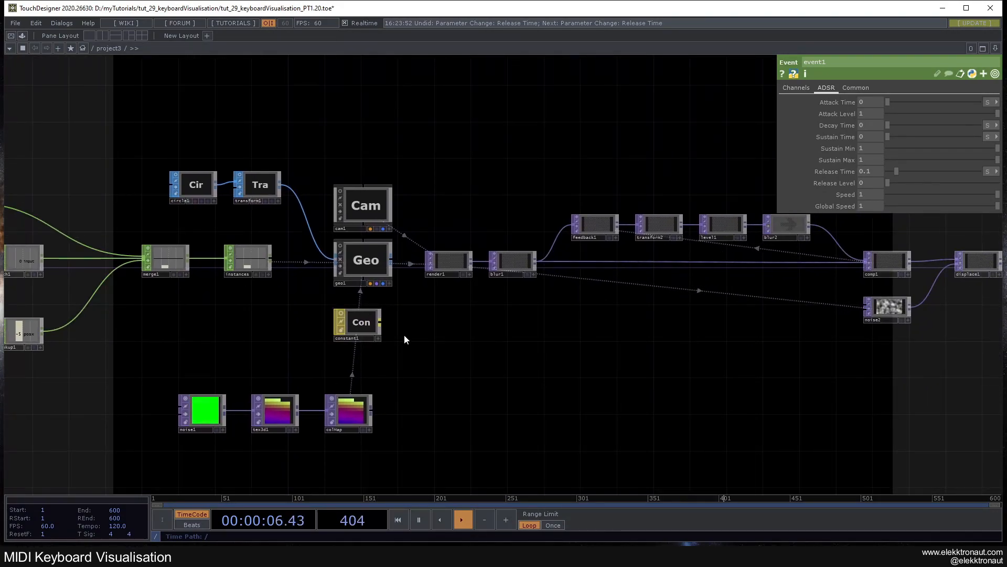
{"action": "middle_click_drag", "start_coordinate": [207, 328], "coordinate": [389, 338]}
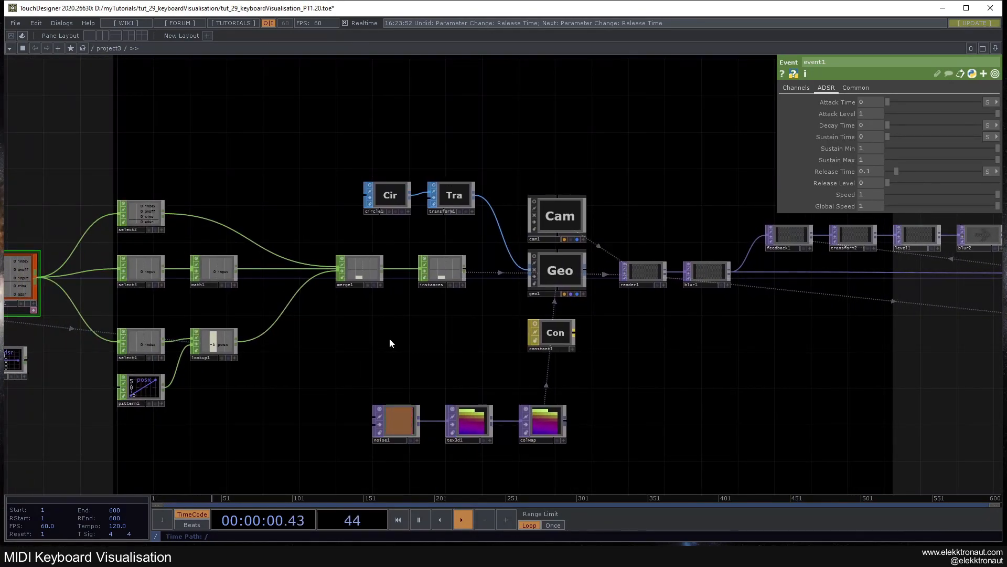
- Examine the feedback and displacement chain through to the bg output, and look over the complete network
{"action": "left_click_drag", "start_coordinate": [804, 356], "coordinate": [99, 356]}
{"action": "scroll", "coordinate": [382, 380], "scroll_direction": "down", "scroll_amount": 2}
{"action": "scroll", "coordinate": [382, 381], "scroll_direction": "down", "scroll_amount": 2}
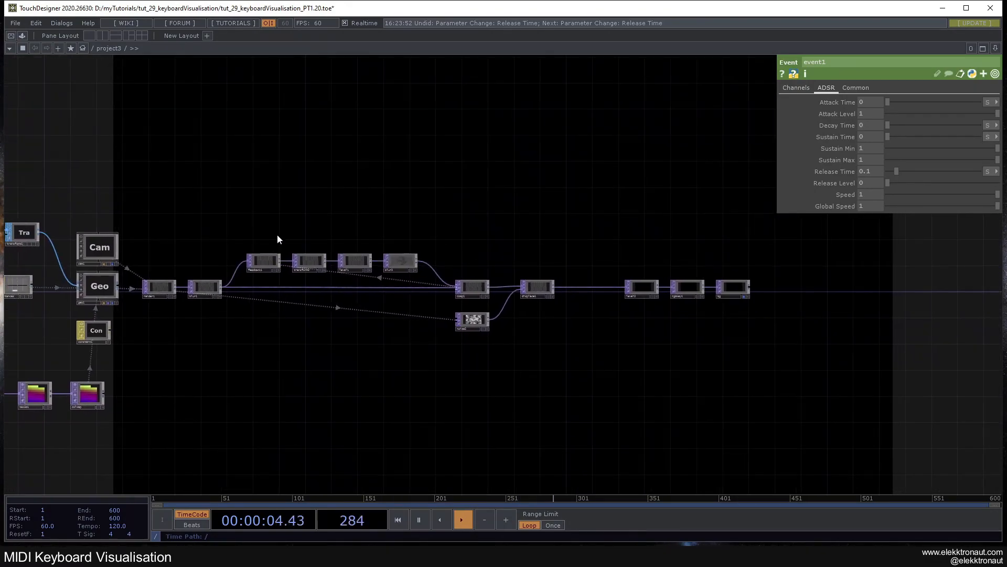
{"action": "scroll", "coordinate": [488, 313], "scroll_direction": "up", "scroll_amount": 5}
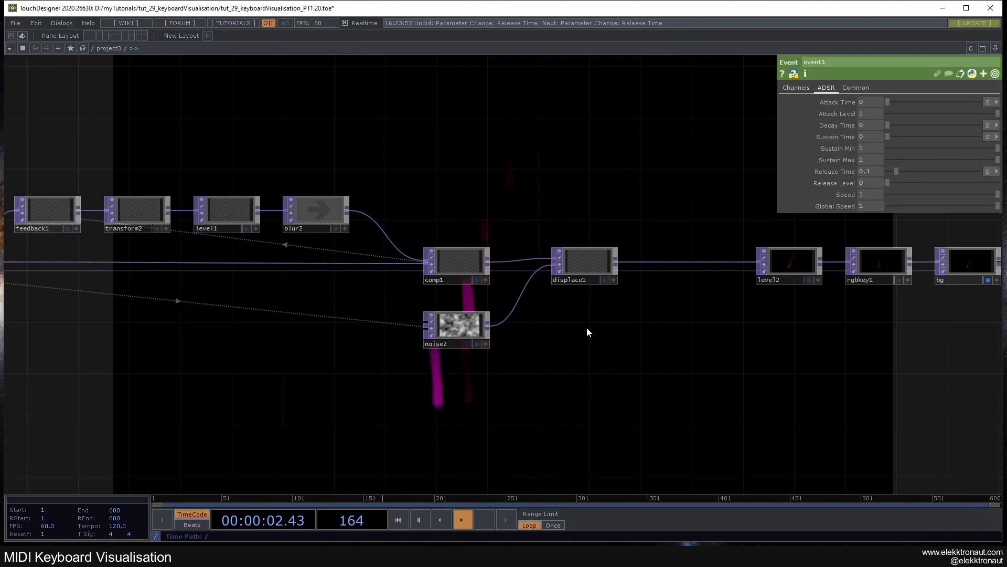
{"action": "left_click_drag", "start_coordinate": [613, 335], "coordinate": [641, 287]}
{"action": "scroll", "coordinate": [588, 401], "scroll_direction": "down", "scroll_amount": 3}
{"action": "left_click_drag", "start_coordinate": [588, 411], "coordinate": [535, 387]}
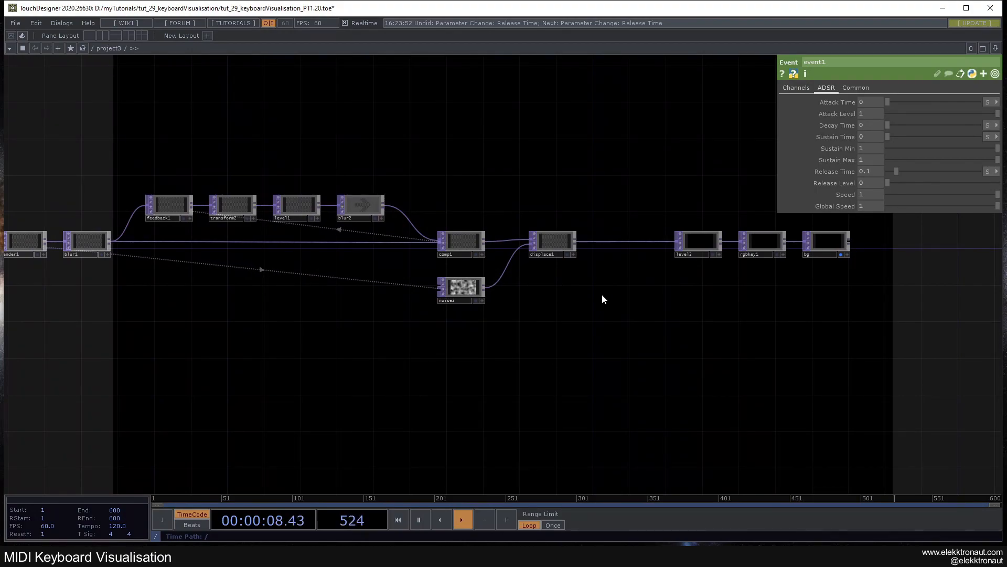
{"action": "scroll", "coordinate": [602, 294], "scroll_direction": "down", "scroll_amount": 3}
{"action": "left_click_drag", "start_coordinate": [598, 347], "coordinate": [763, 342]}
{"action": "left_click_drag", "start_coordinate": [448, 358], "coordinate": [409, 360]}
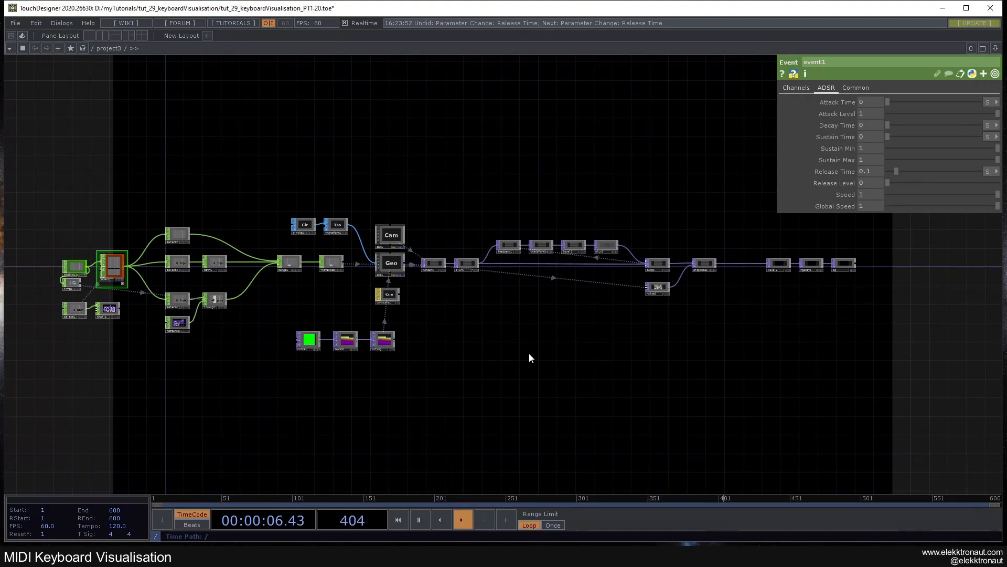
{"action": "left_click", "coordinate": [88, 23]}
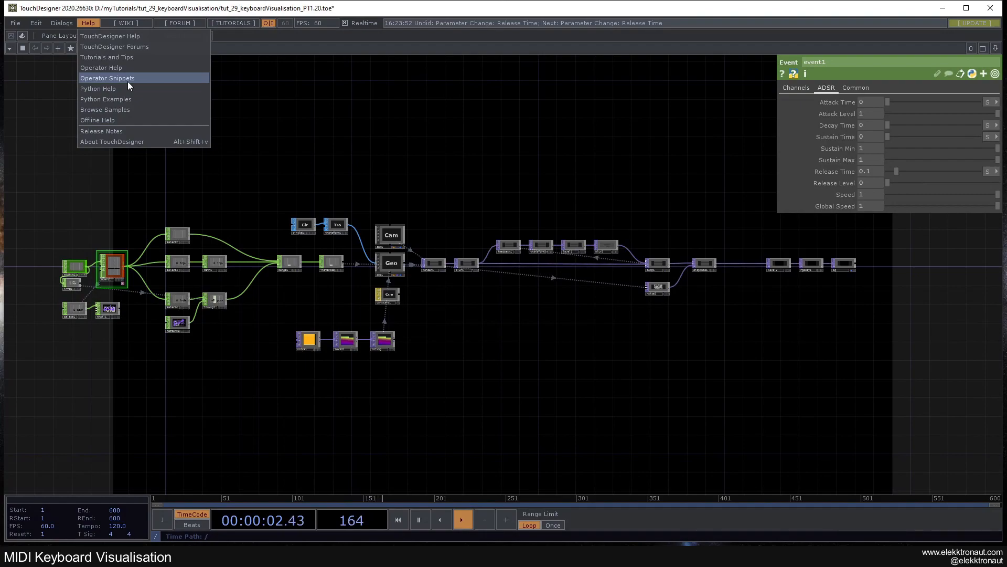
{"action": "left_click", "coordinate": [121, 267]}
{"action": "scroll", "coordinate": [121, 266], "scroll_direction": "up", "scroll_amount": 3}
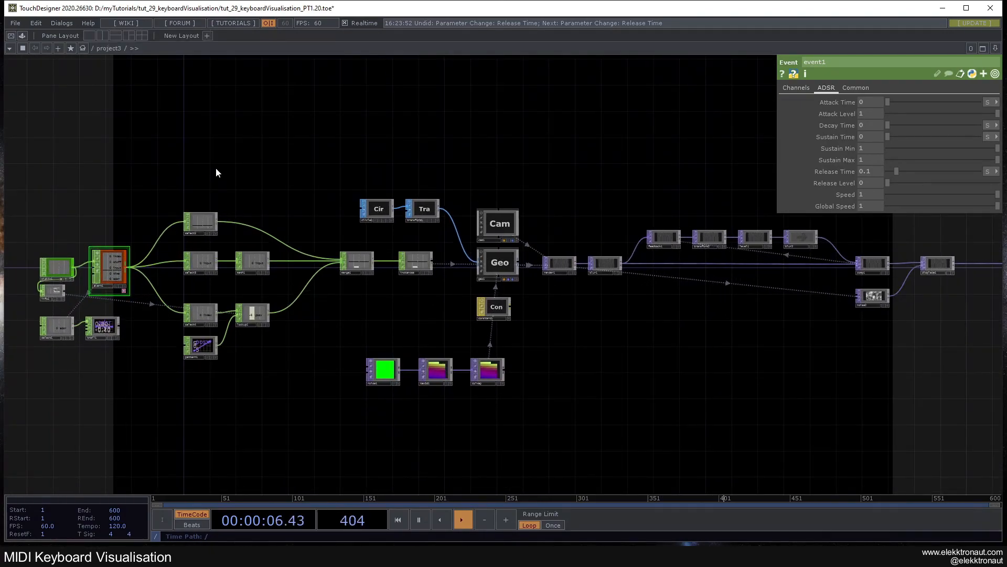